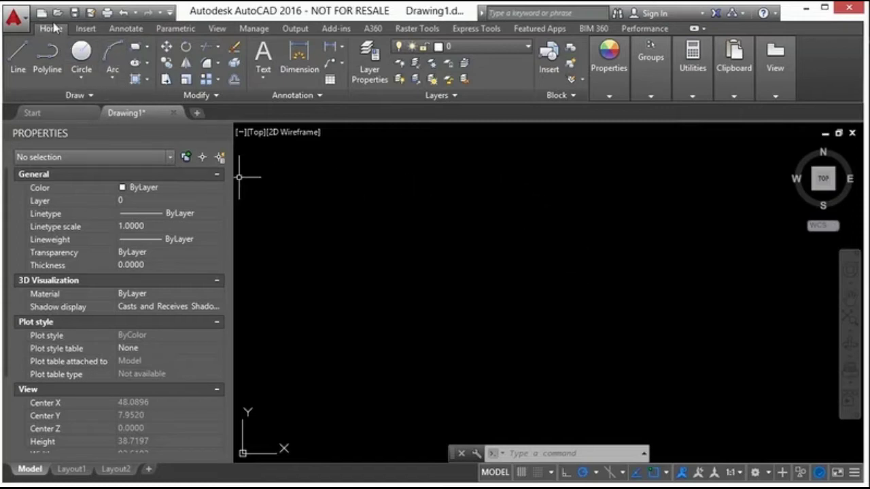
# Step: Draw ten rays in different directions around one common start point near the middle of the drawing area
pyautogui.click(87, 97)
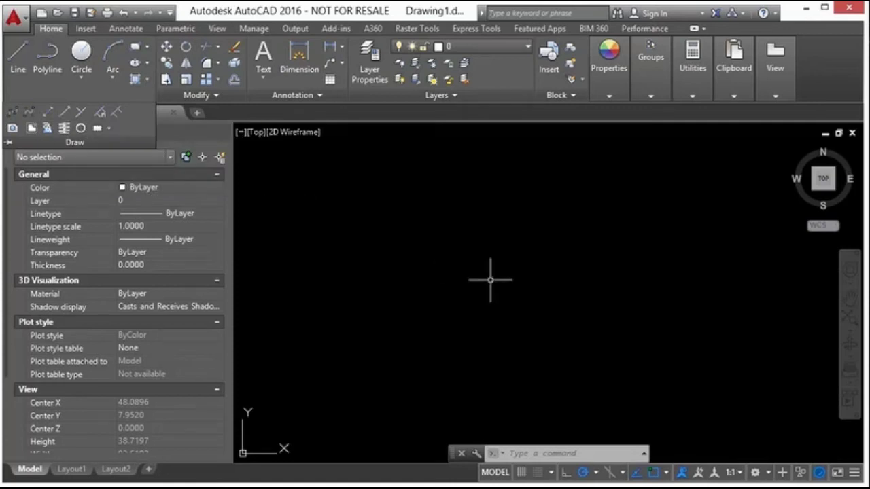
pyautogui.write('RAY')
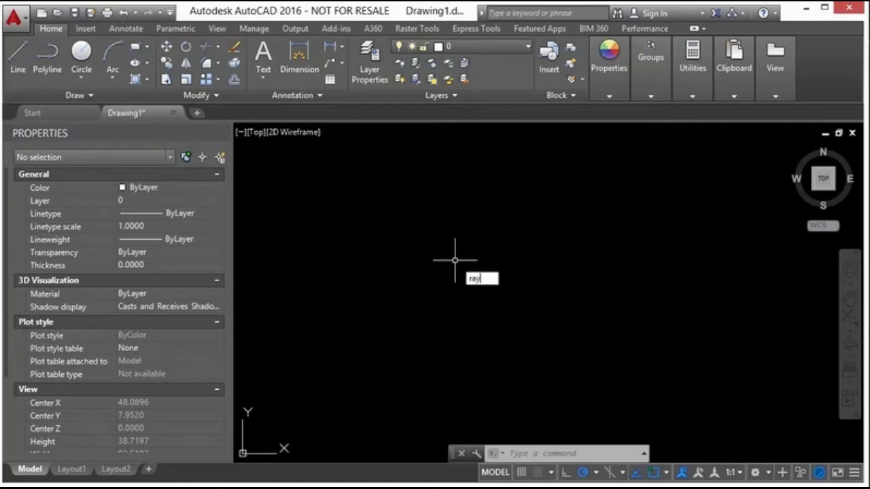
pyautogui.press('Return')
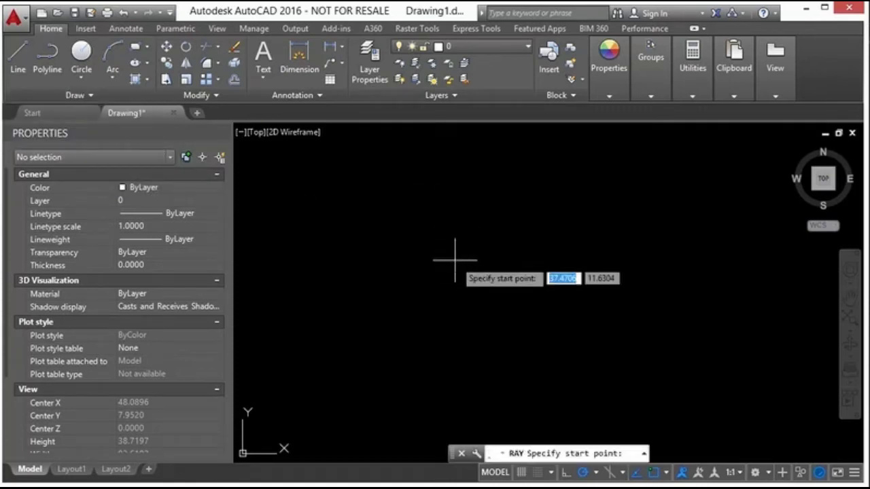
pyautogui.click(434, 272)
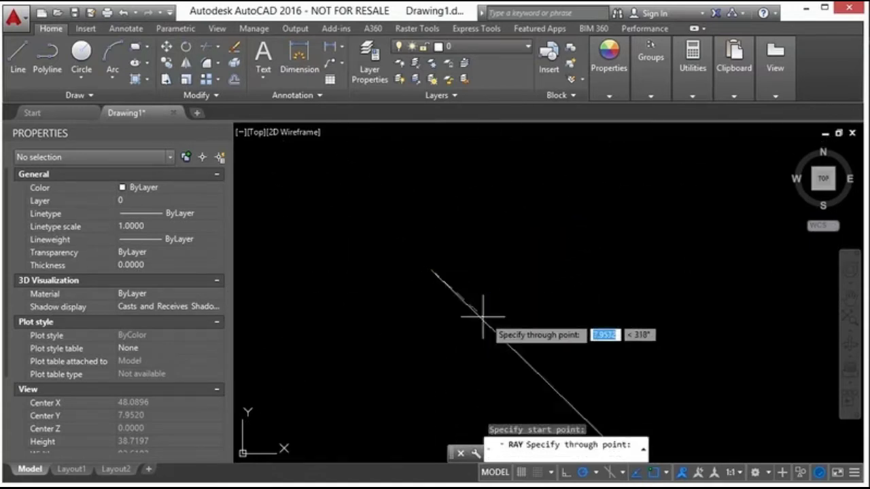
pyautogui.click(521, 229)
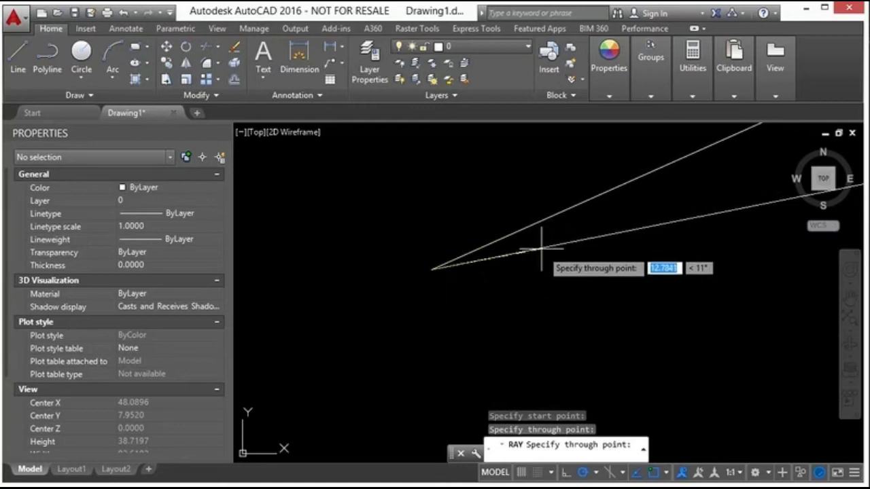
pyautogui.click(510, 288)
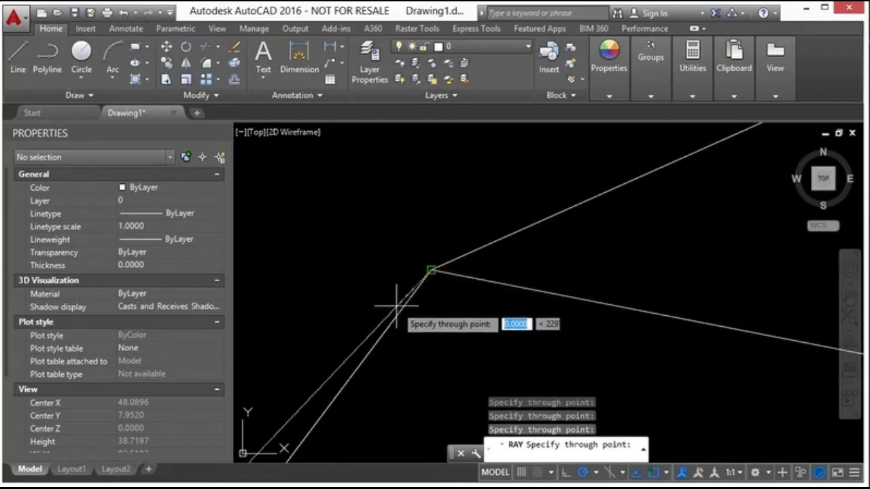
pyautogui.click(401, 306)
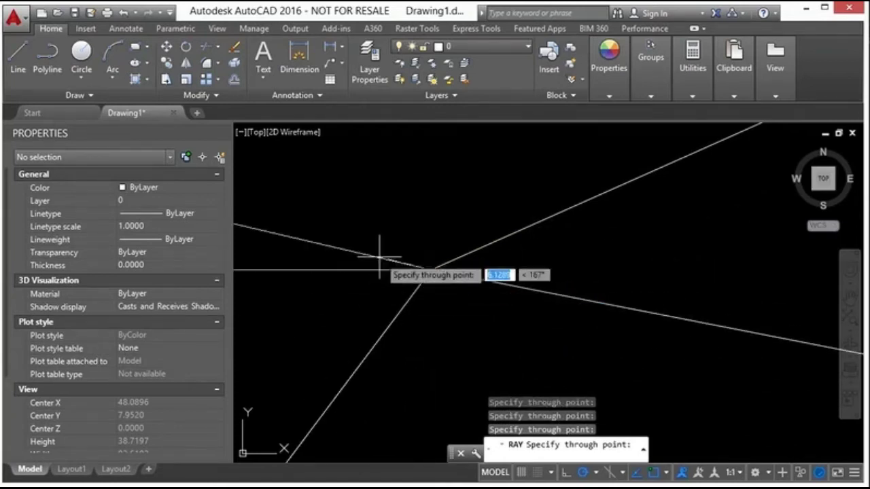
pyautogui.click(380, 270)
pyautogui.click(380, 193)
pyautogui.click(462, 184)
pyautogui.click(516, 260)
pyautogui.click(524, 319)
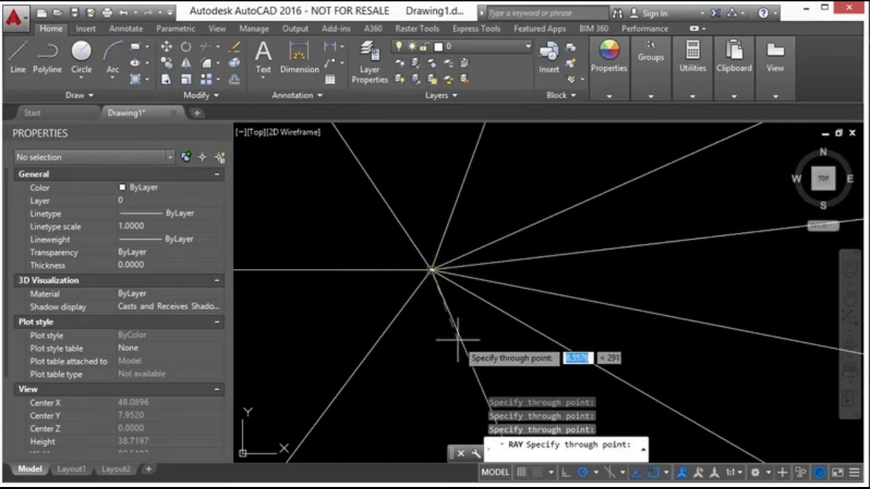
pyautogui.click(450, 339)
pyautogui.click(349, 326)
pyautogui.press('Return')
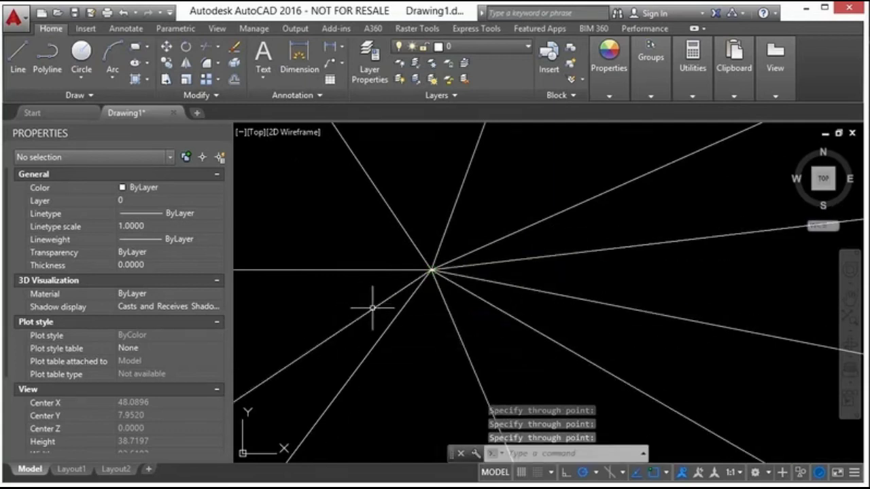
# Step: Erase all ten rays radiating from the common start point
pyautogui.scroll(-5, 462, 282)
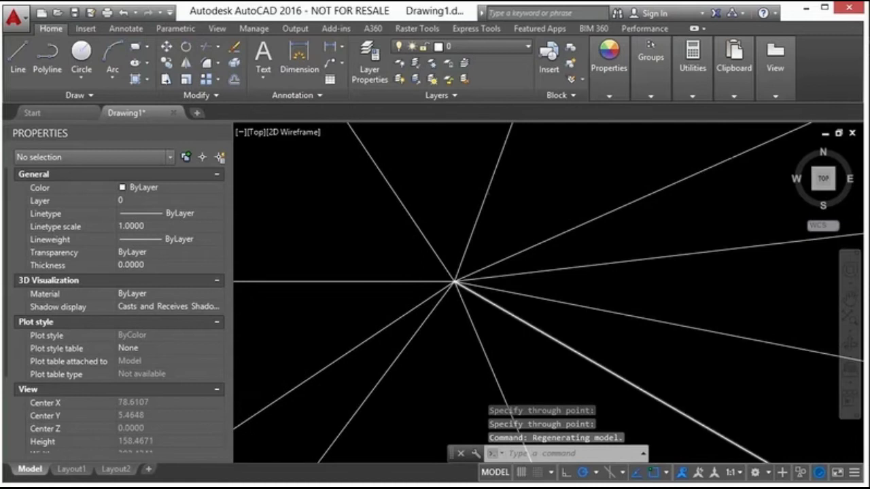
pyautogui.scroll(-20, 469, 278)
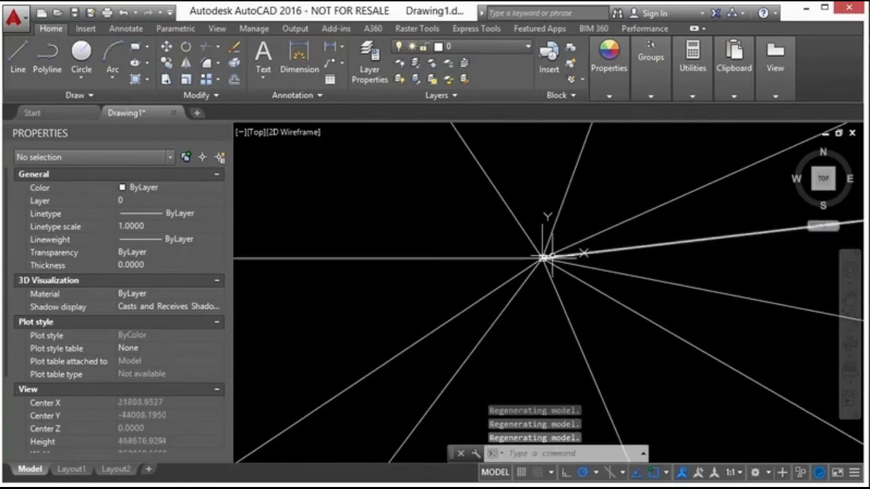
pyautogui.scroll(6, 467, 270)
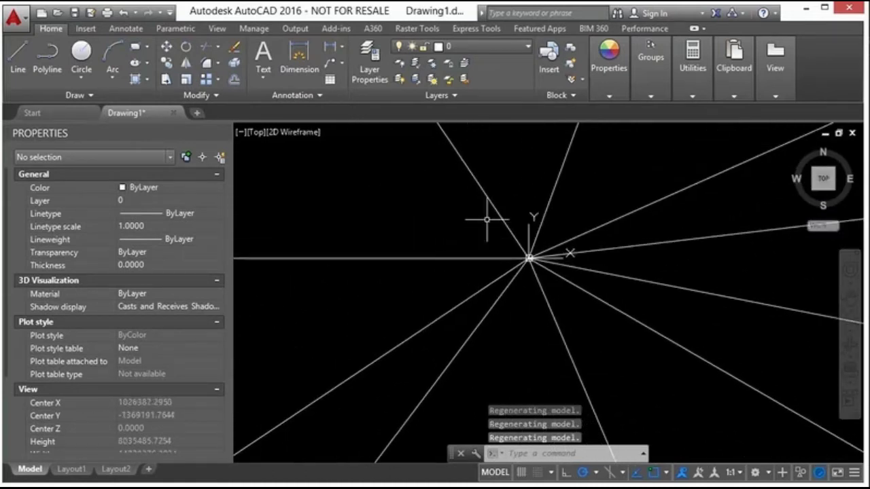
pyautogui.scroll(-3, 493, 276)
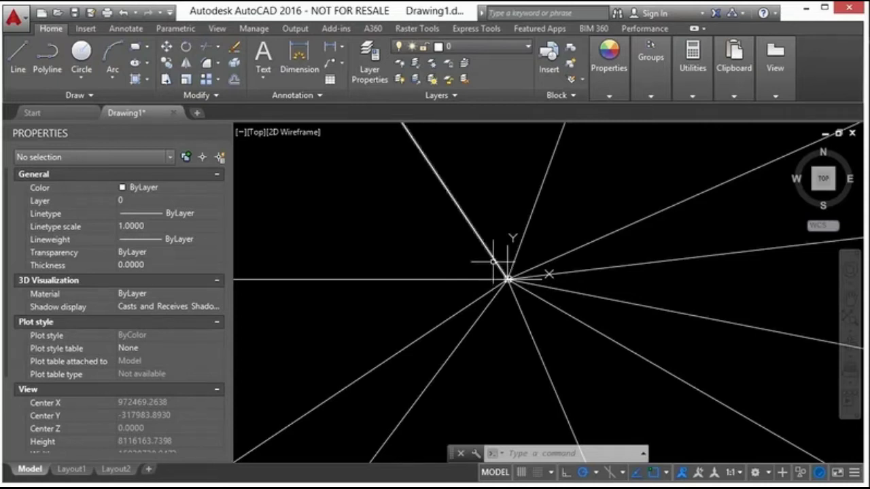
pyautogui.write('e')
pyautogui.press('Return')
pyautogui.click(613, 215)
pyautogui.click(409, 365)
pyautogui.press('Return')
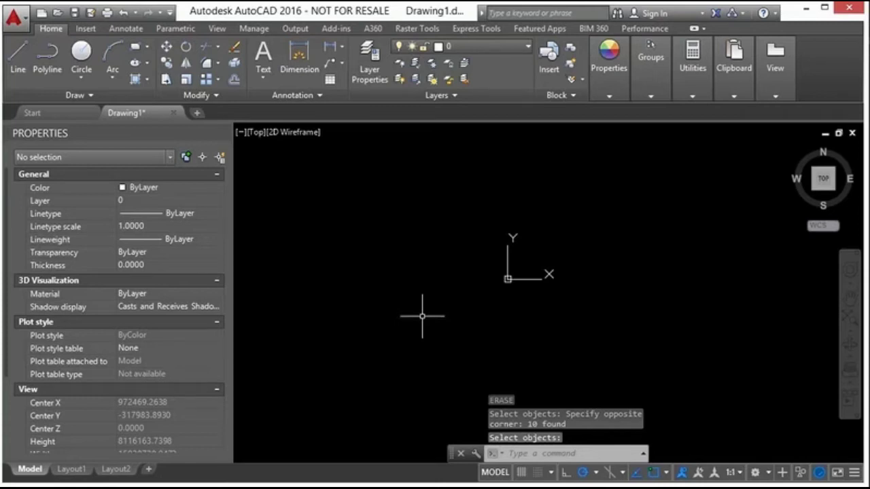
# Step: Draw five construction lines (XLINE) through one common point, including one vertical and one horizontal line
pyautogui.write('xl')
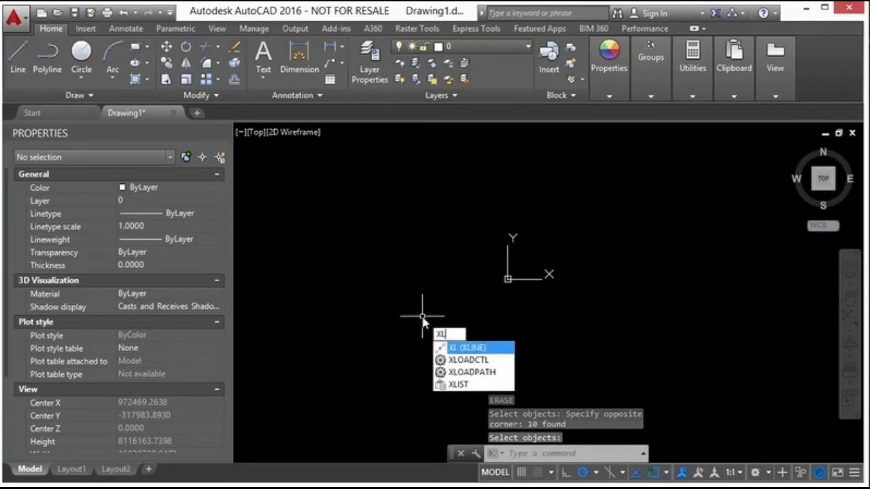
pyautogui.press('Return')
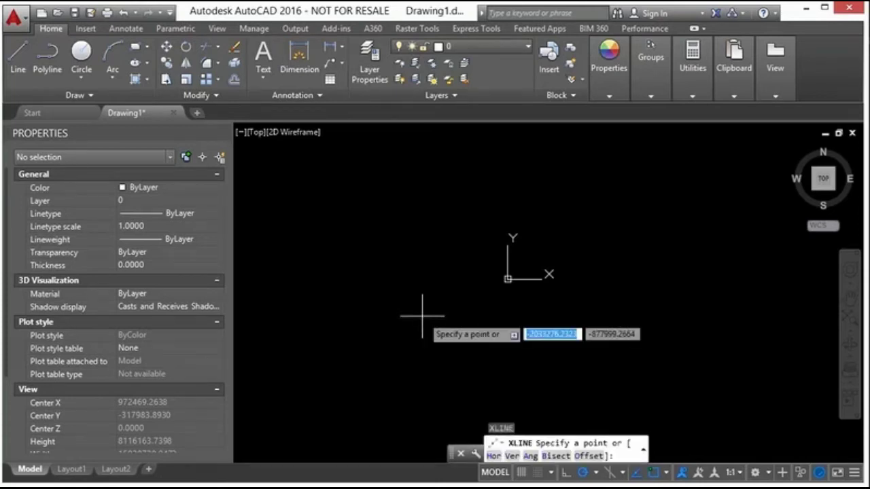
pyautogui.click(430, 252)
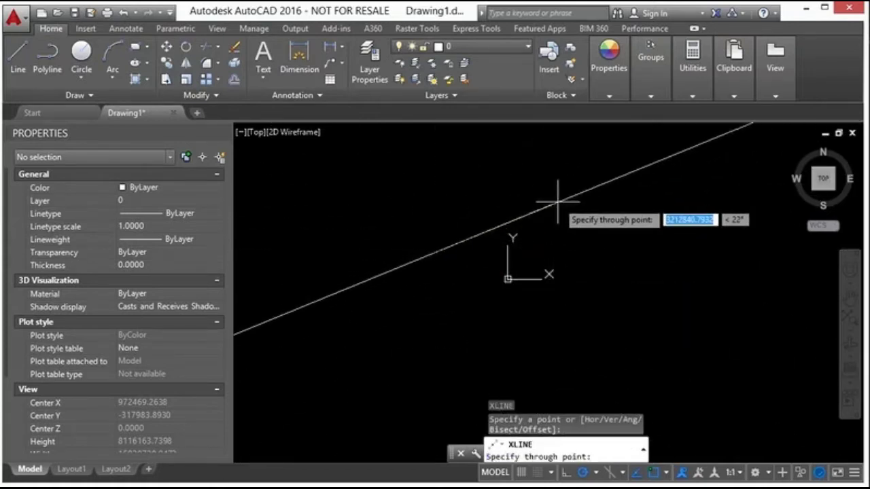
pyautogui.click(530, 202)
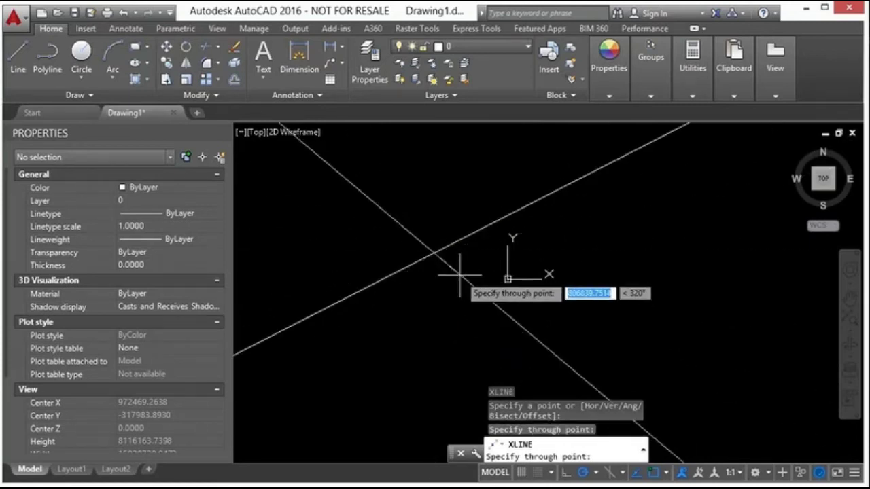
pyautogui.click(434, 292)
pyautogui.click(476, 253)
pyautogui.click(395, 338)
pyautogui.click(355, 223)
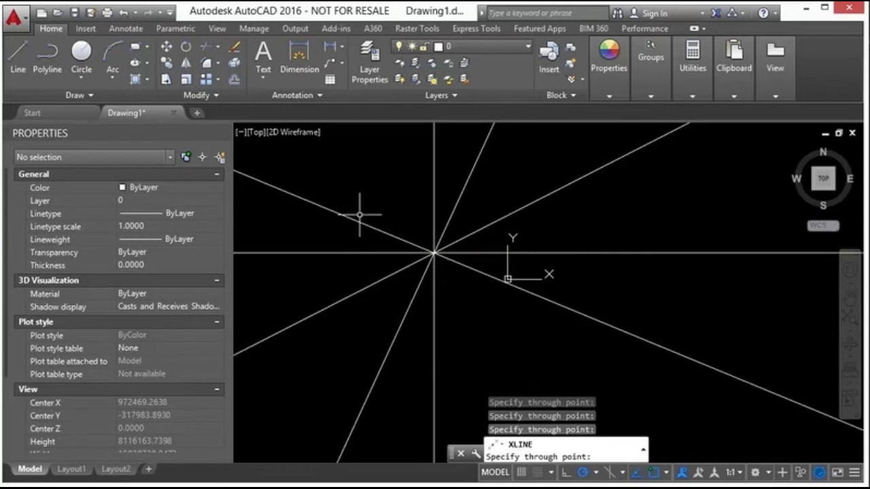
pyautogui.press('Return')
# Step: Draw a rectangle enclosing the crossing point of the construction lines
pyautogui.write('rec')
pyautogui.press('Return')
pyautogui.click(371, 185)
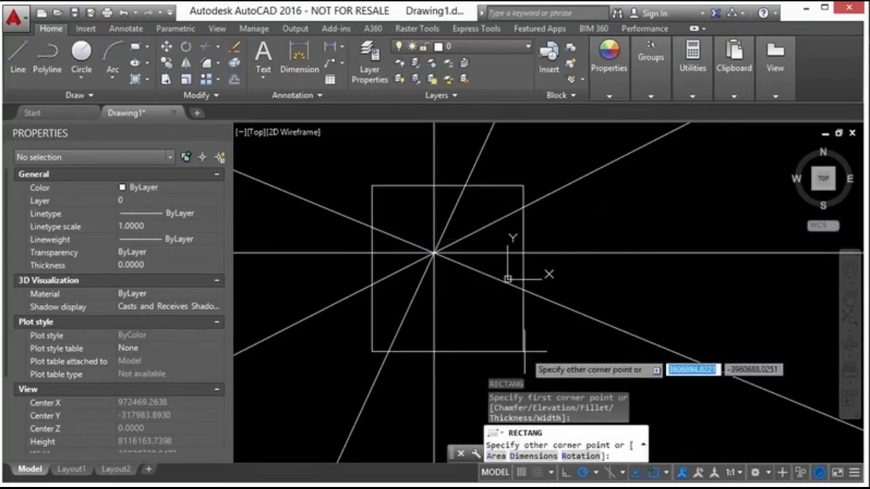
pyautogui.click(523, 335)
# Step: Trim the parts of all construction lines outside the rectangle, using the rectangle as the cutting edge
pyautogui.write('tr')
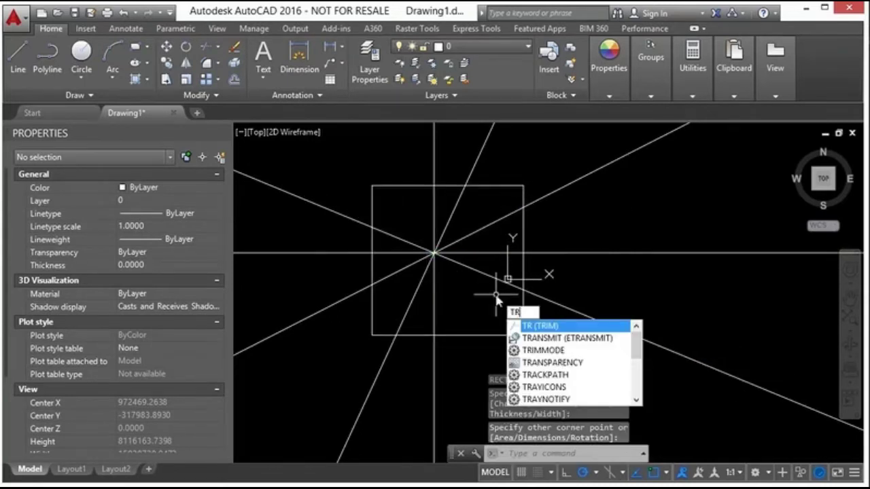
pyautogui.press('Return')
pyautogui.click(473, 333)
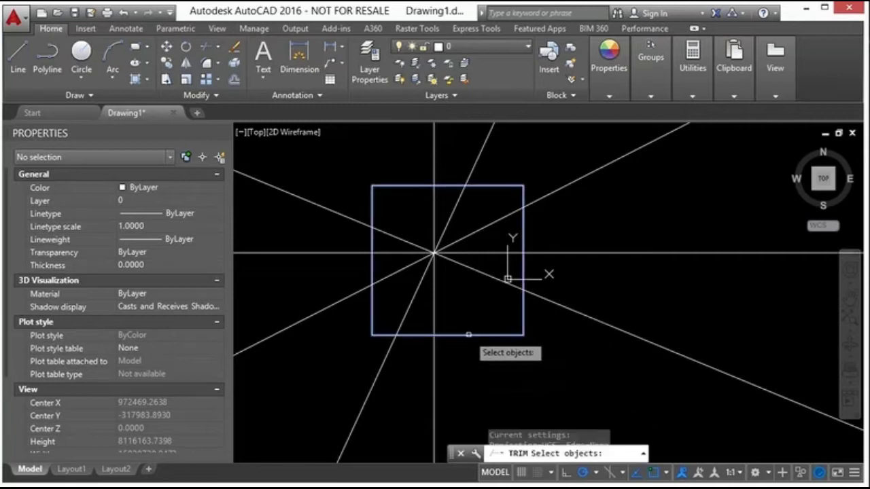
pyautogui.press('Return')
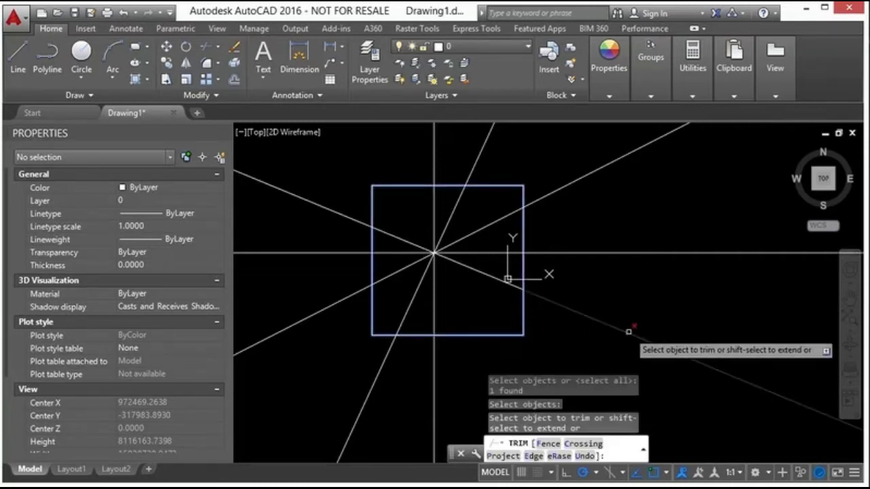
pyautogui.click(581, 187)
pyautogui.click(547, 157)
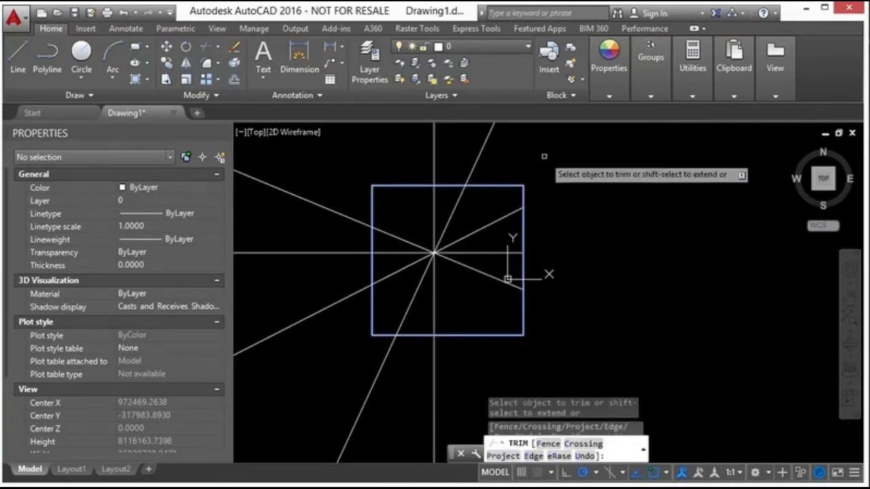
pyautogui.click(514, 158)
pyautogui.click(378, 170)
pyautogui.click(335, 165)
pyautogui.click(306, 374)
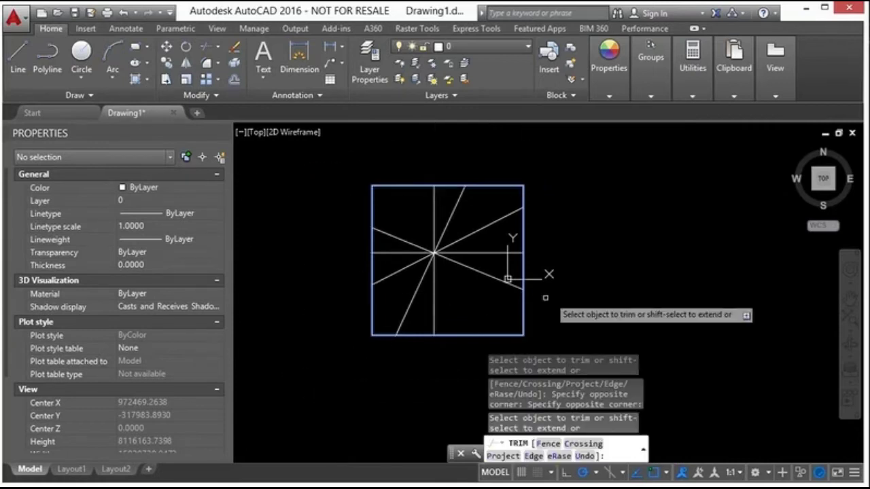
pyautogui.press('Escape')
# Step: Erase the boundary rectangle and check the object type of one trimmed diagonal line in its properties
pyautogui.write('e')
pyautogui.press('Return')
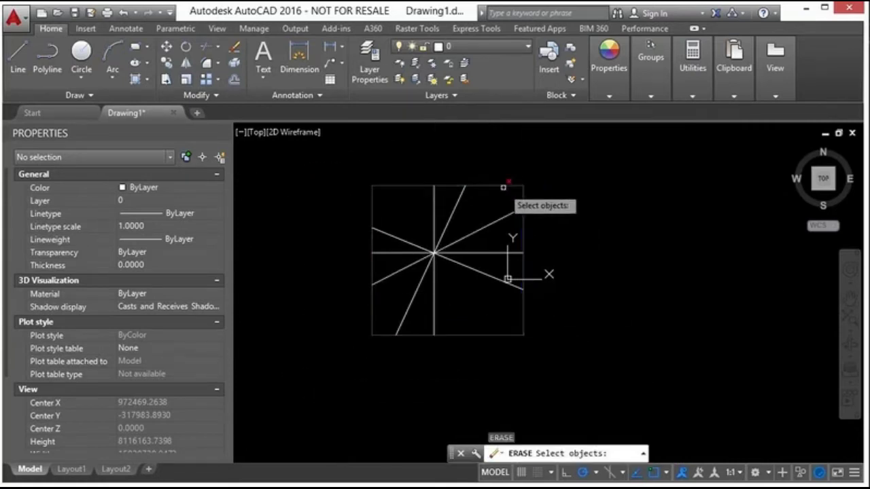
pyautogui.click(505, 185)
pyautogui.press('Return')
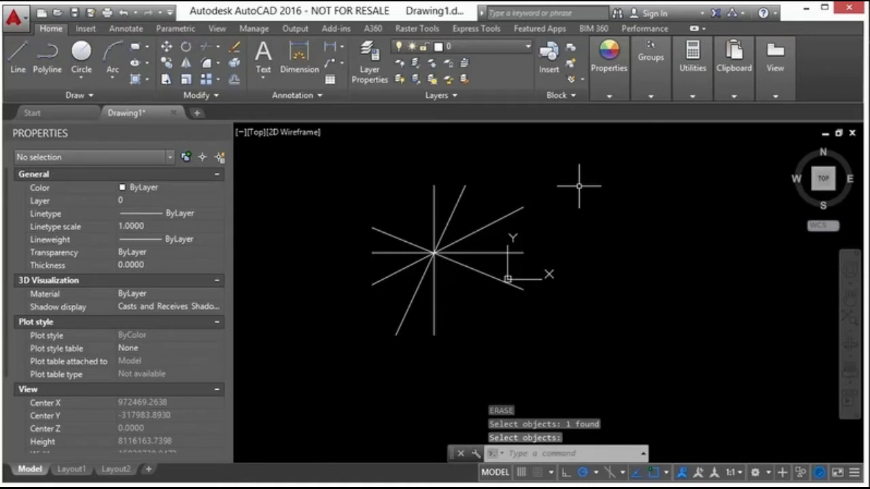
pyautogui.click(479, 229)
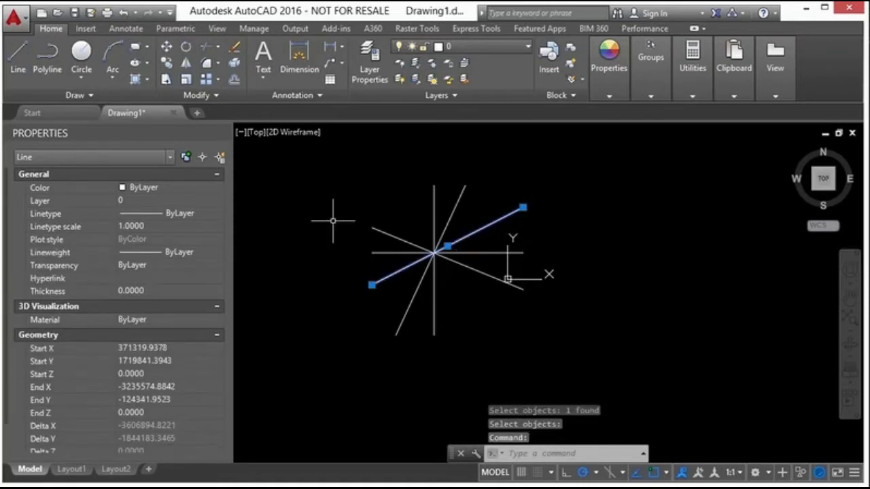
pyautogui.press('Escape')
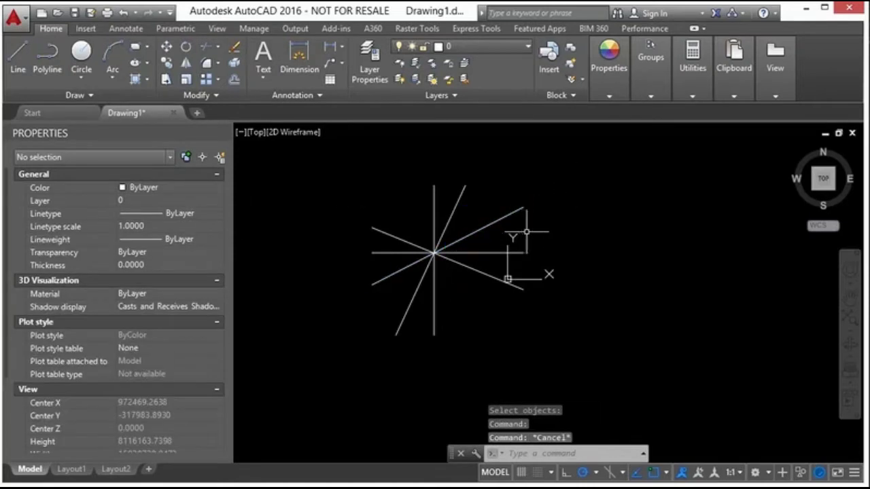
# Step: Draw a single ray beside the trimmed lines, rising to the upper right
pyautogui.write('ray')
pyautogui.press('Return')
pyautogui.click(588, 238)
pyautogui.click(639, 218)
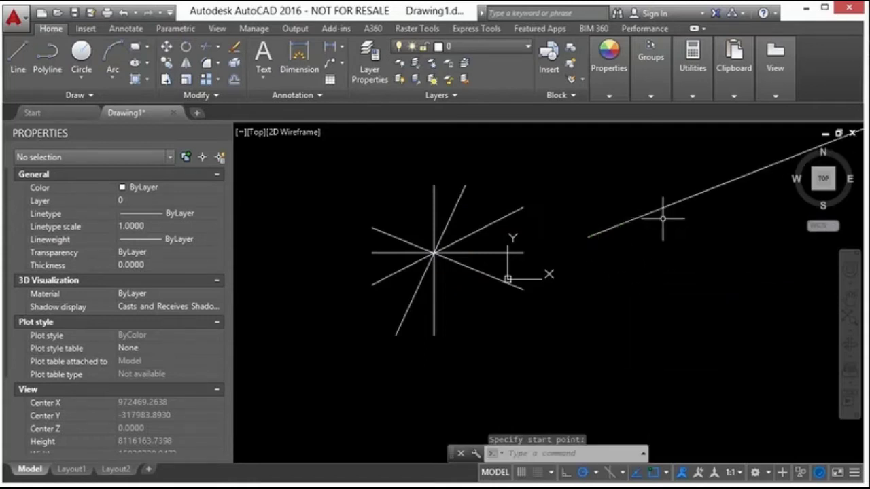
pyautogui.press('Escape')
# Step: Check the object type of the new ray in its properties and clear the selection
pyautogui.click(768, 187)
pyautogui.click(627, 221)
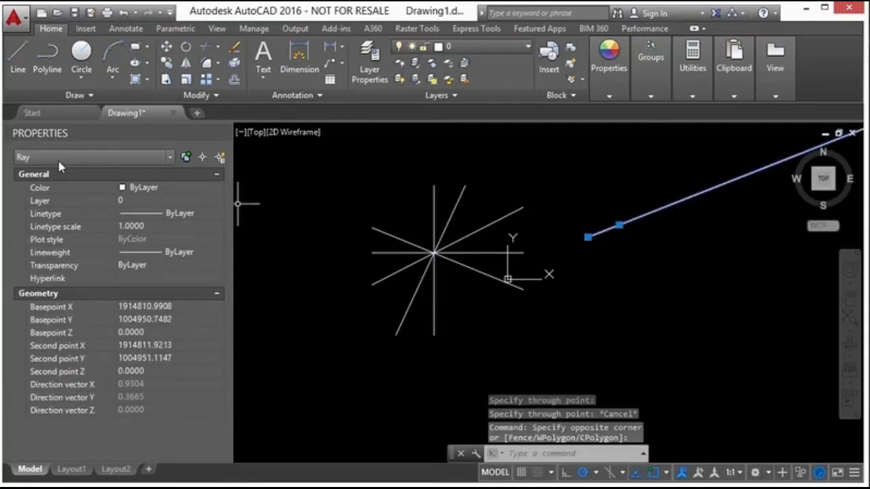
pyautogui.press('Escape')
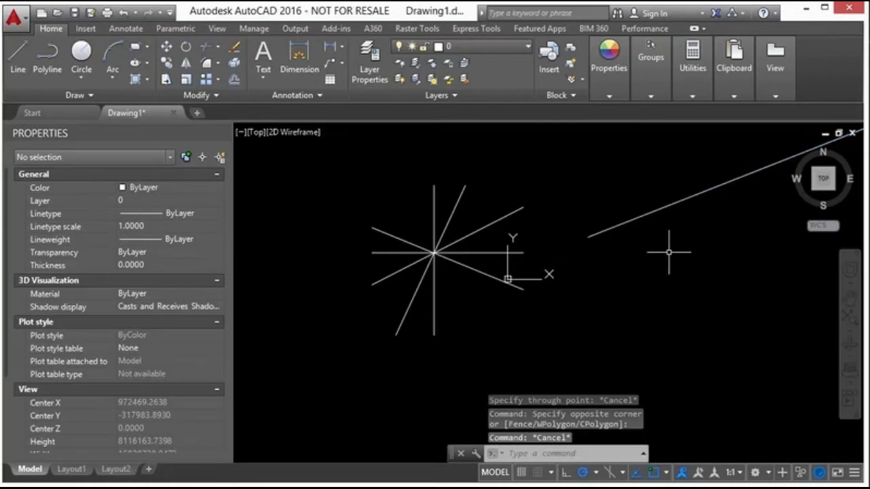
# Step: Break a gap into the ray a short way from its start point and select the short piece for its properties
pyautogui.write('br')
pyautogui.press('Return')
pyautogui.click(646, 215)
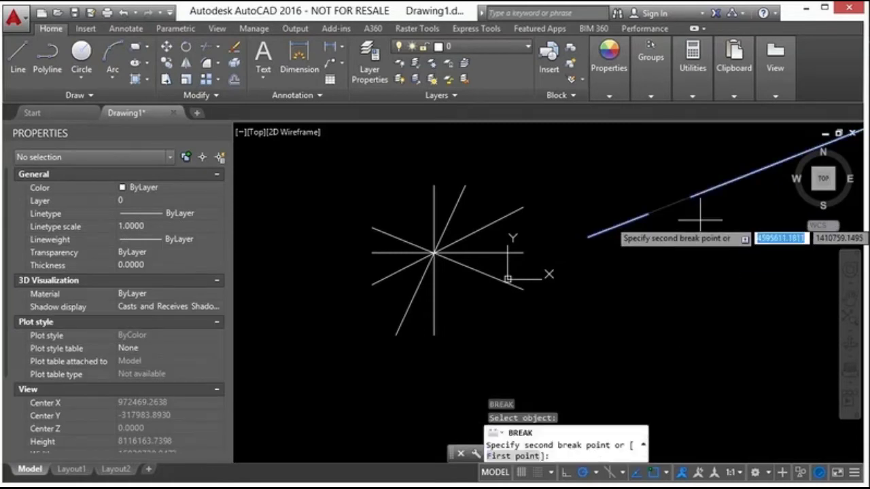
pyautogui.click(706, 217)
pyautogui.click(626, 211)
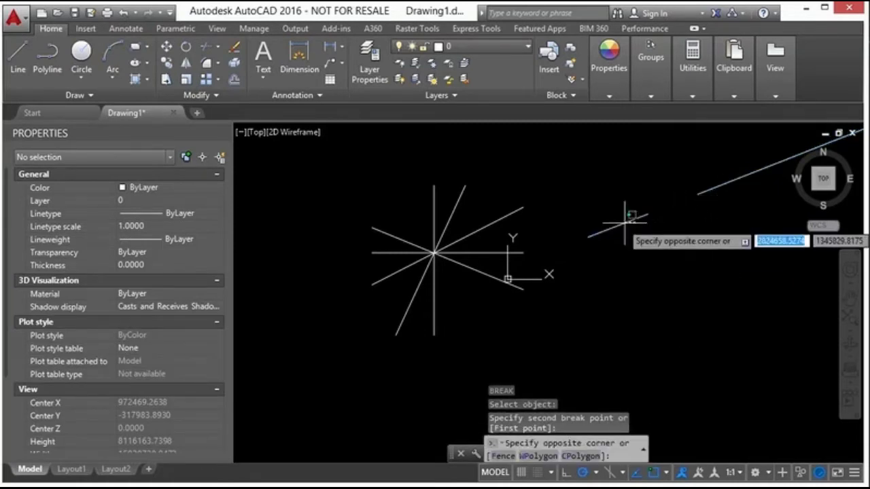
pyautogui.click(621, 227)
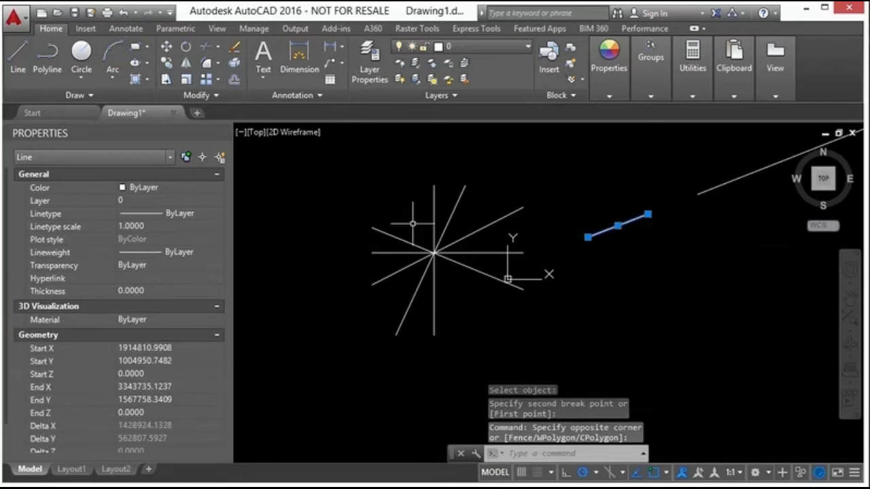
# Step: Check the object type of the remaining long piece of the broken ray in its properties and clear the selection
pyautogui.press('Escape')
pyautogui.click(700, 193)
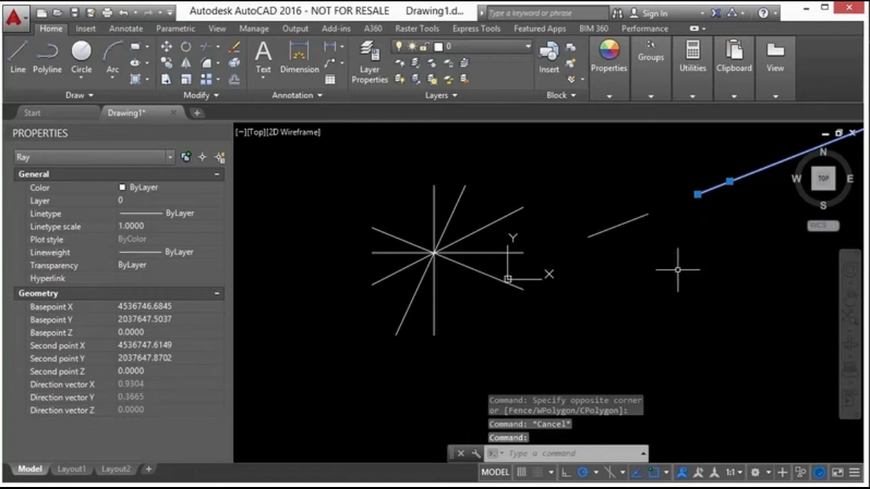
pyautogui.press('Escape')
# Step: Open the drawing Construction lines.dwg from the 03 folder
pyautogui.write('ope')
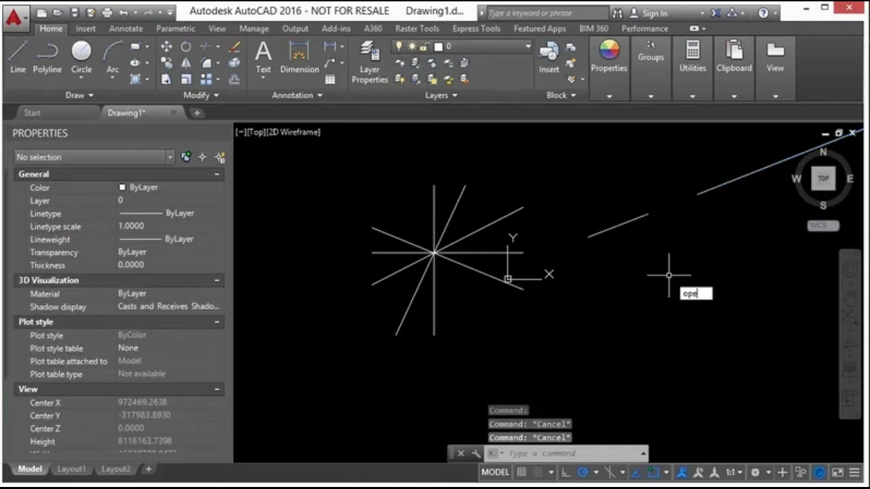
pyautogui.write('n')
pyautogui.press('Return')
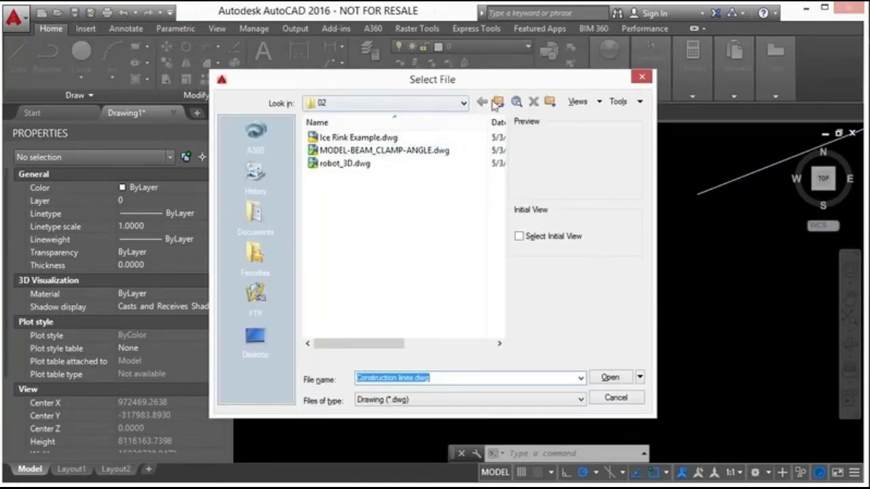
pyautogui.click(494, 102)
pyautogui.doubleClick(334, 163)
pyautogui.click(362, 139)
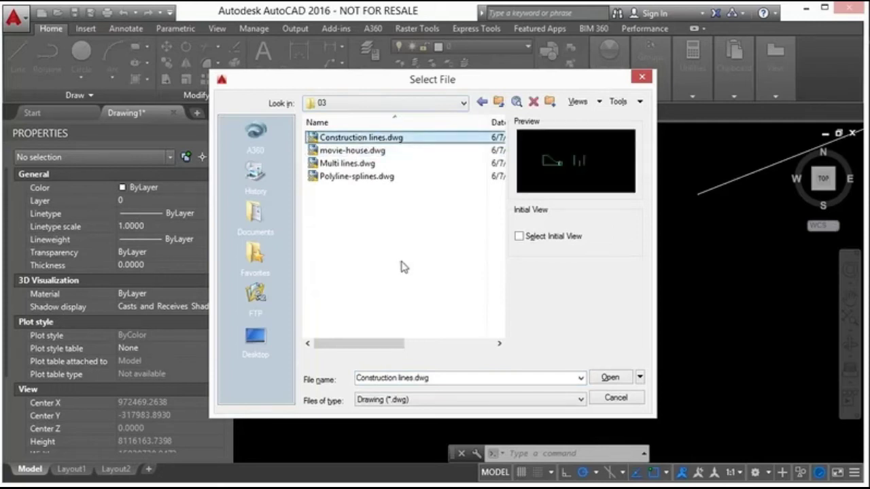
pyautogui.click(609, 378)
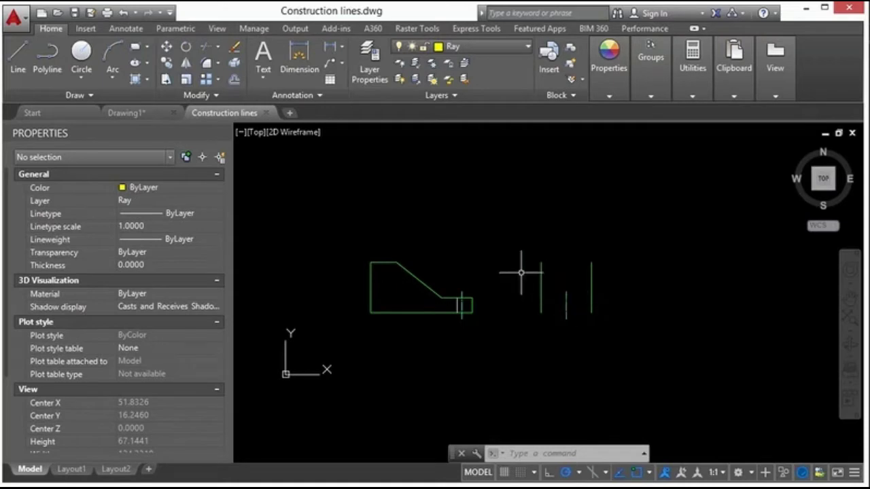
# Step: Draw a ray at 45° starting from the upper right corner of the green profile
pyautogui.write('RAY')
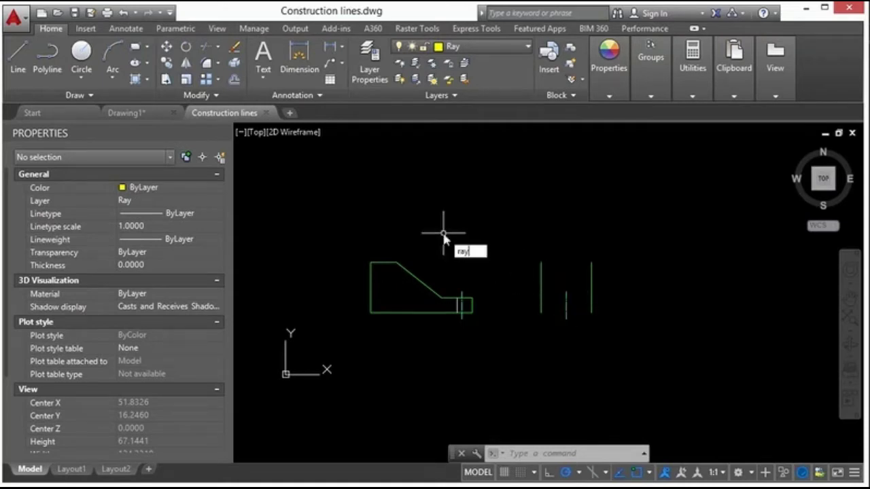
pyautogui.press('Return')
pyautogui.scroll(5, 462, 285)
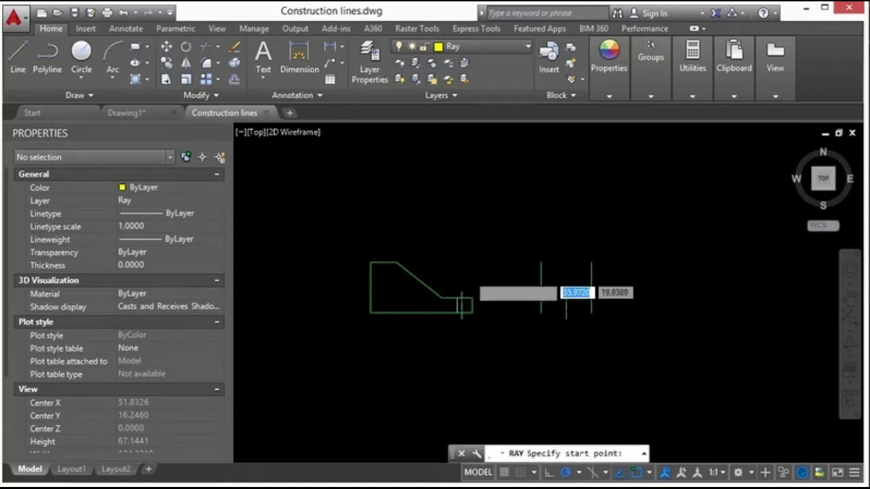
pyautogui.click(473, 329)
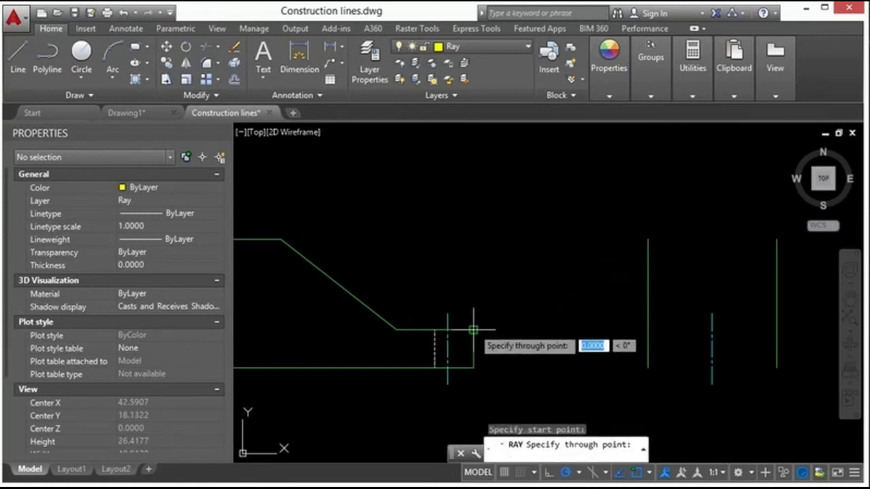
pyautogui.scroll(-3, 551, 307)
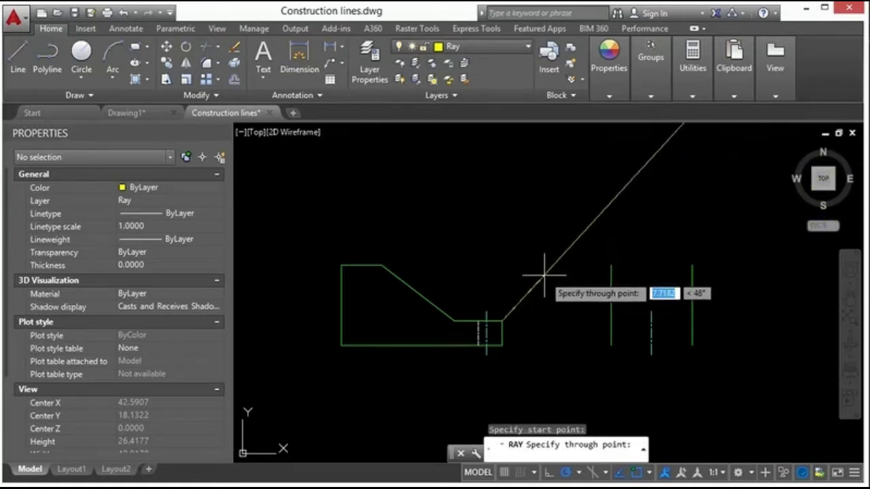
pyautogui.press('Tab')
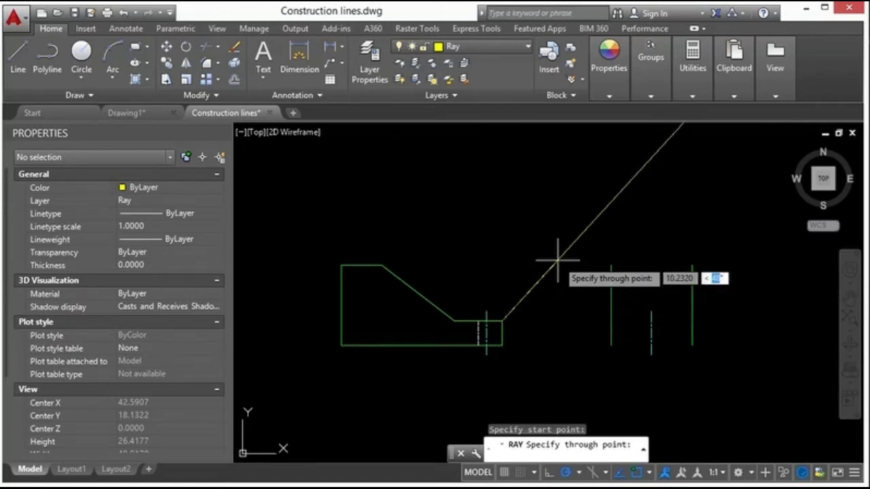
pyautogui.press('Return')
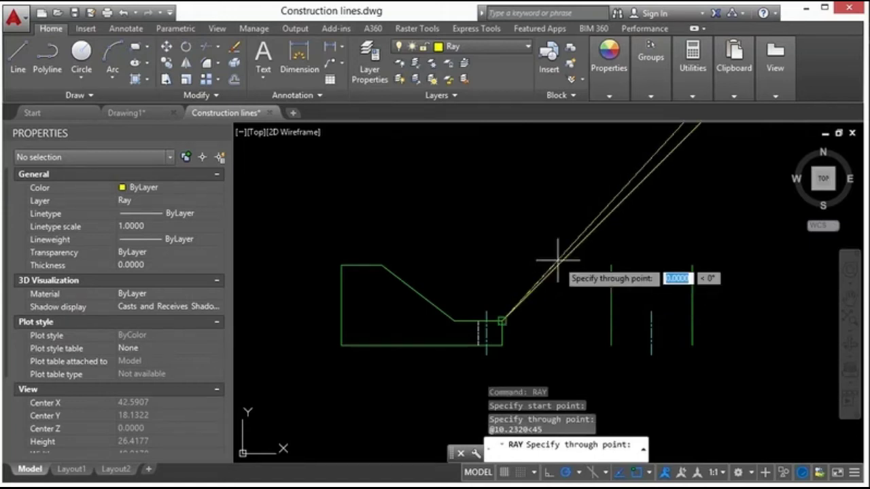
pyautogui.press('Return')
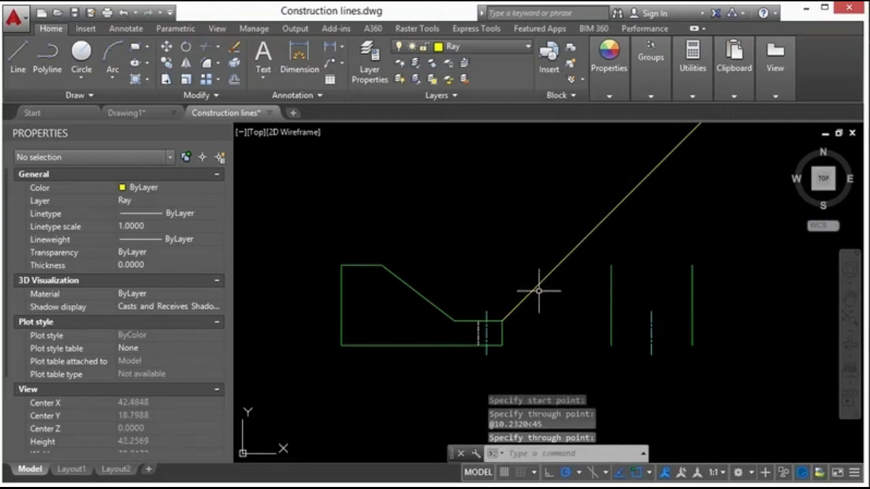
# Step: Draw a ray straight up at 90° from the upper left corner of the profile
pyautogui.scroll(-1, 450, 298)
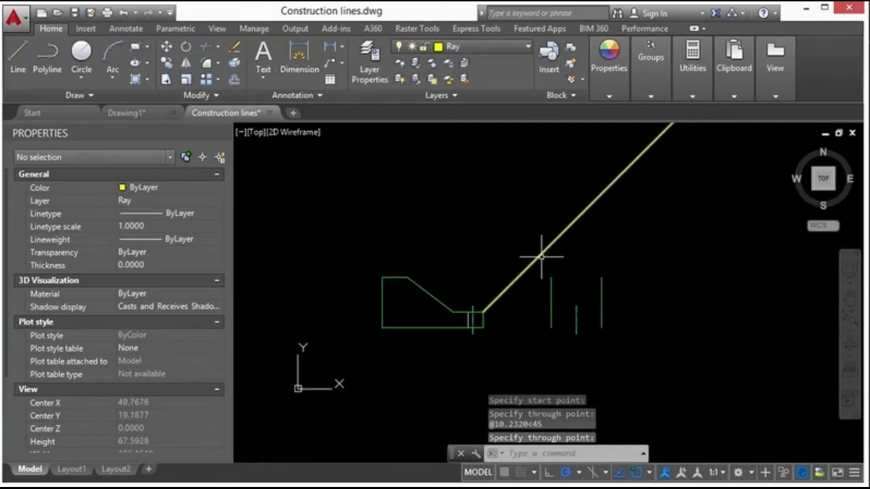
pyautogui.moveTo(530, 245); pyautogui.dragTo(486, 251, button='middle')
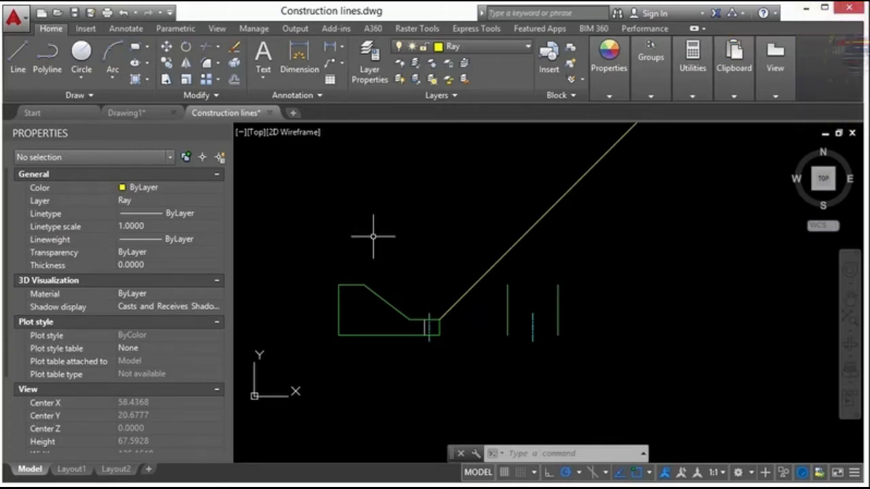
pyautogui.press('Return')
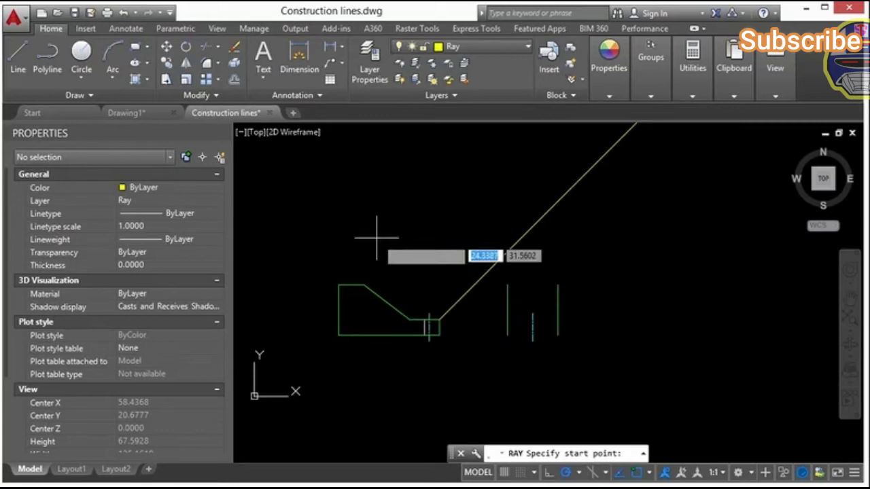
pyautogui.click(338, 285)
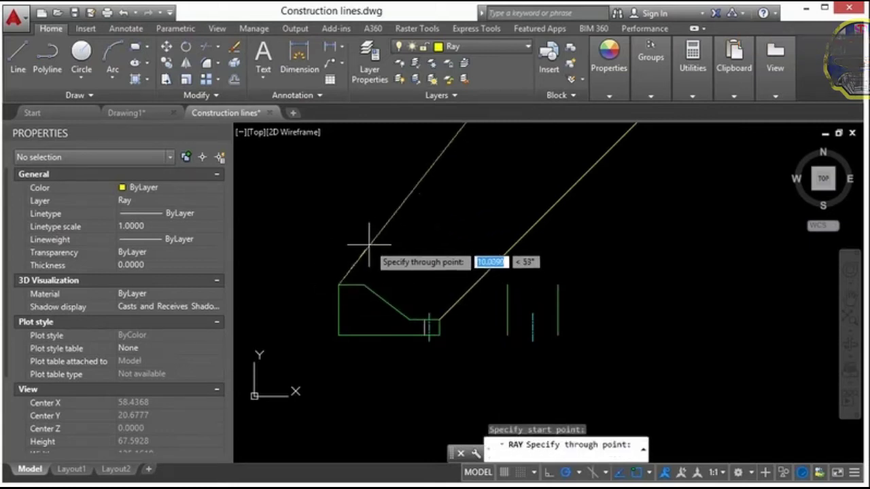
pyautogui.click(336, 237)
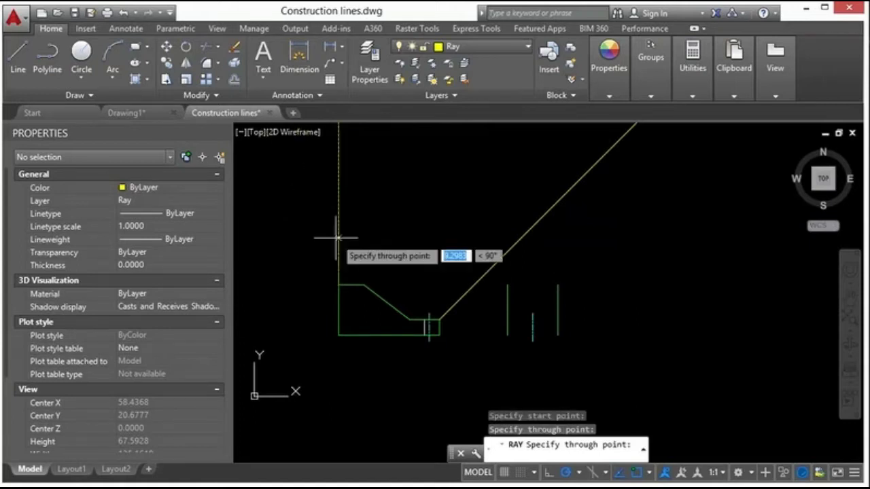
pyautogui.press('Return')
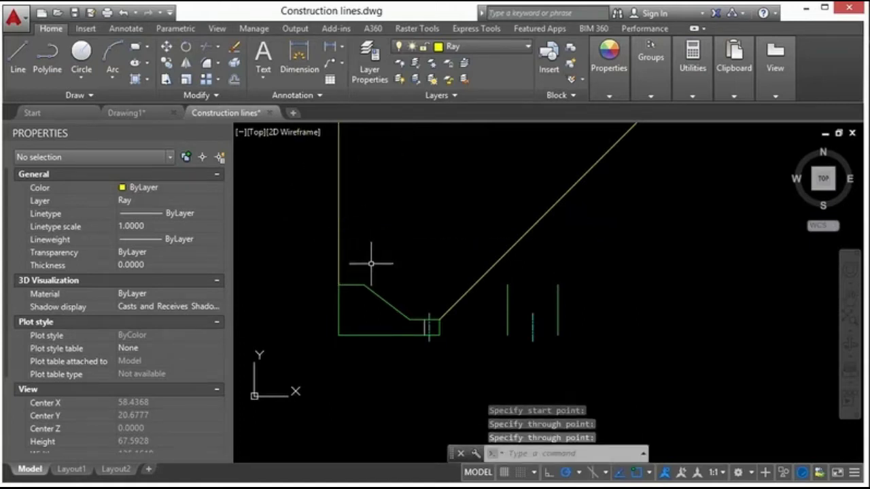
# Step: Draw a vertical construction line through the upper end of the profile's sloped edge
pyautogui.write('XL')
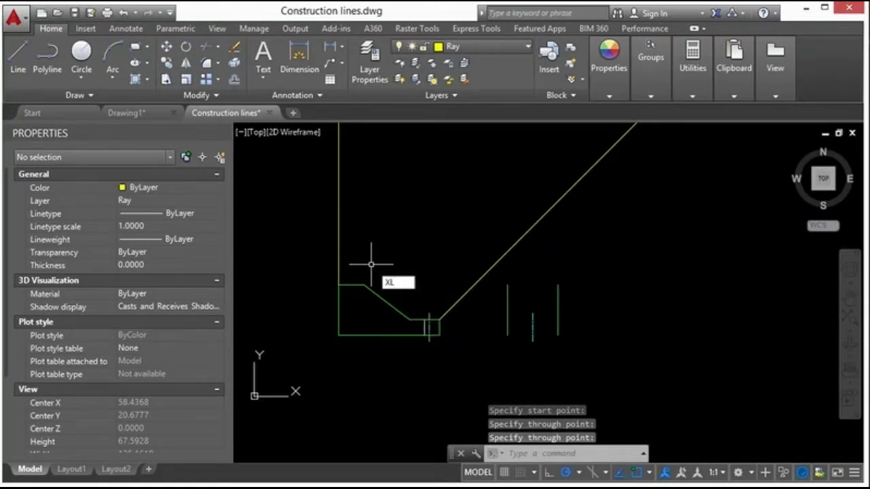
pyautogui.press('Return')
pyautogui.click(363, 286)
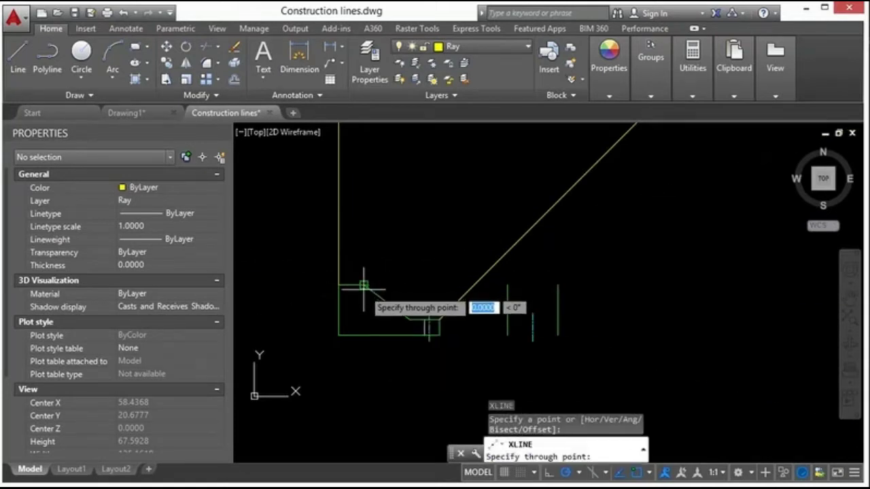
pyautogui.click(365, 332)
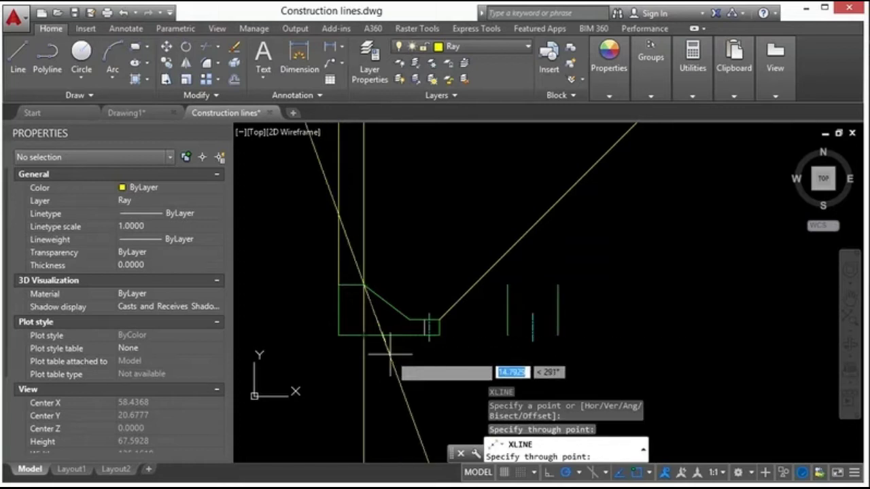
pyautogui.press('Return')
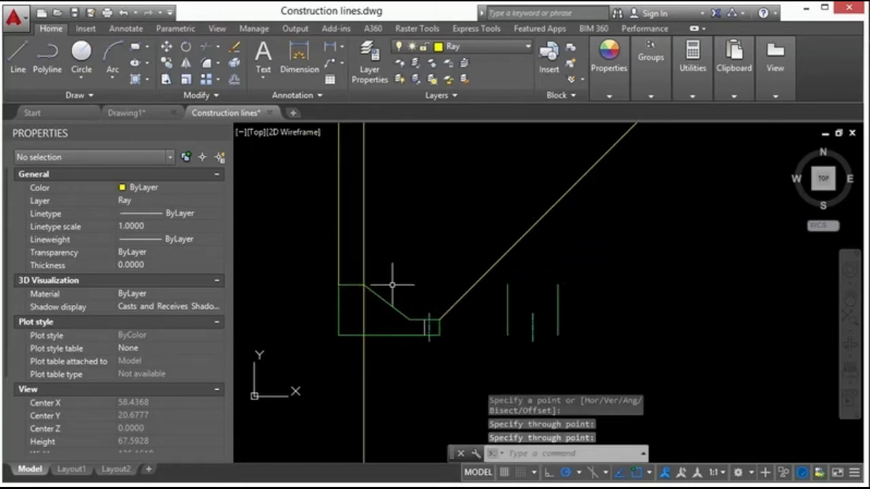
# Step: Extend the three separate vertical lines beside the profile up to the 45° ray
pyautogui.write('ex')
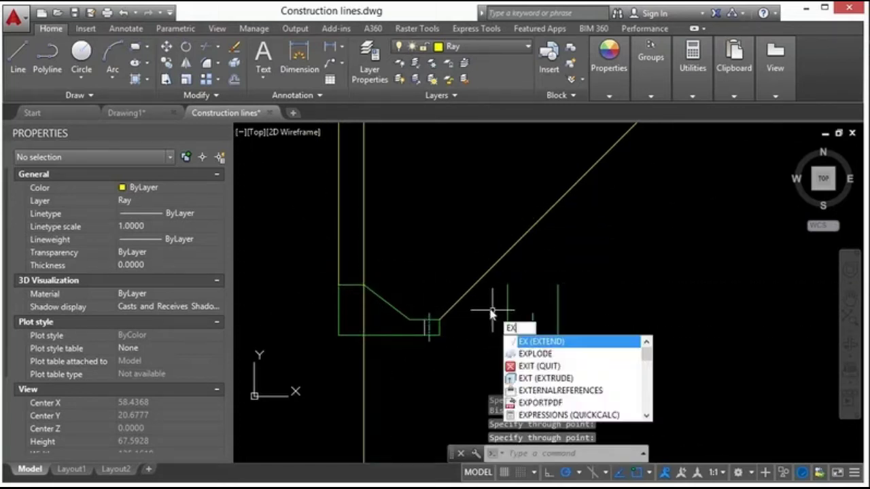
pyautogui.press('Return')
pyautogui.press('Return')
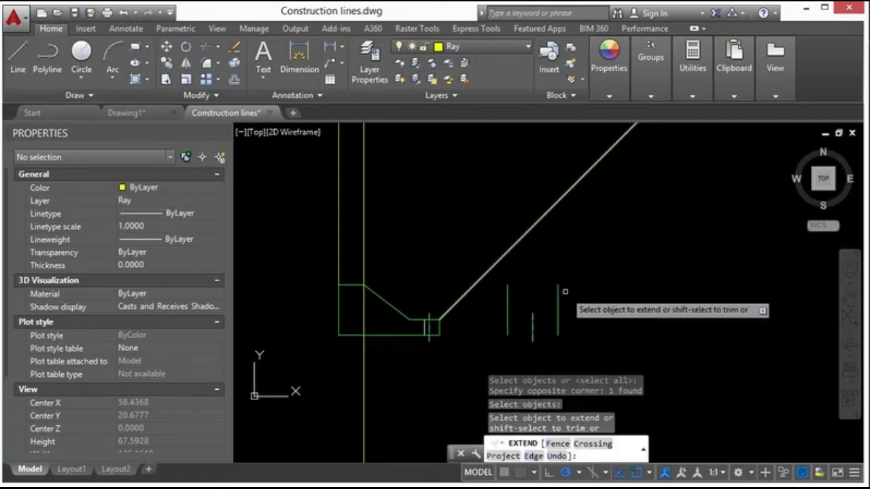
pyautogui.click(558, 306)
pyautogui.click(507, 309)
pyautogui.click(532, 312)
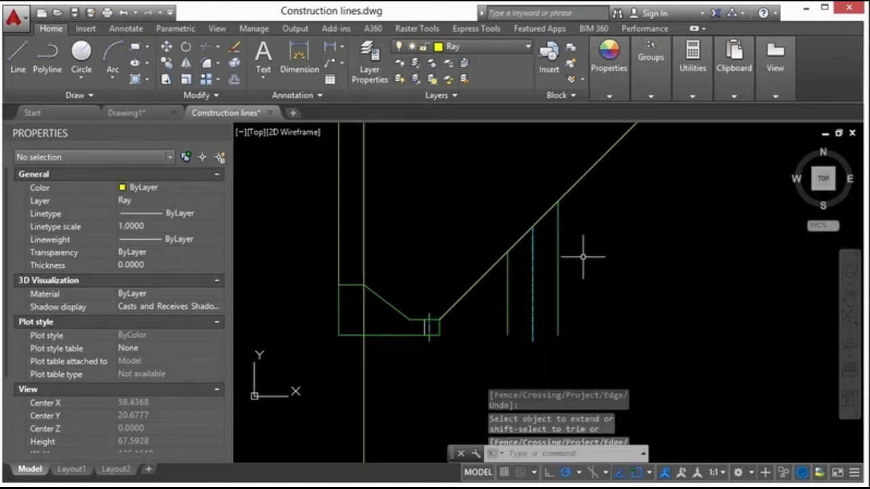
# Step: Draw a horizontal ray leftward from where the nearest extended green line meets the 45° ray
pyautogui.write('ray')
pyautogui.press('Return')
pyautogui.click(507, 252)
pyautogui.click(462, 251)
pyautogui.press('Return')
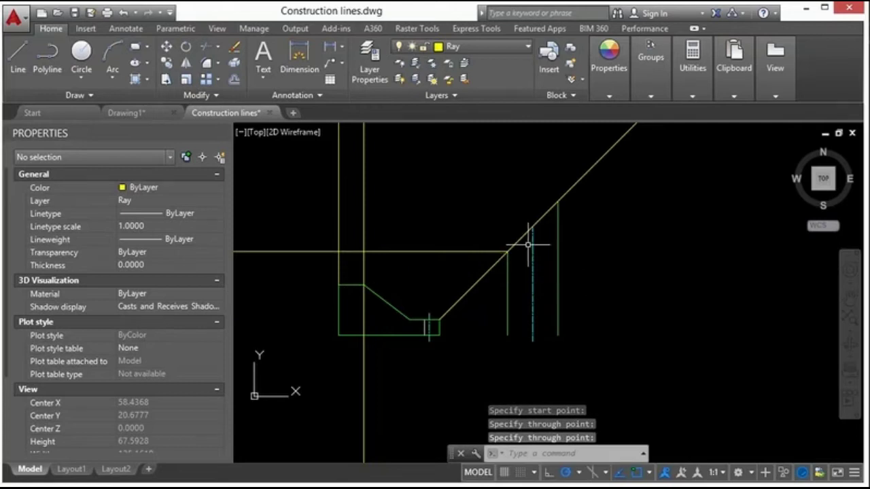
pyautogui.press('Escape')
pyautogui.press('Escape')
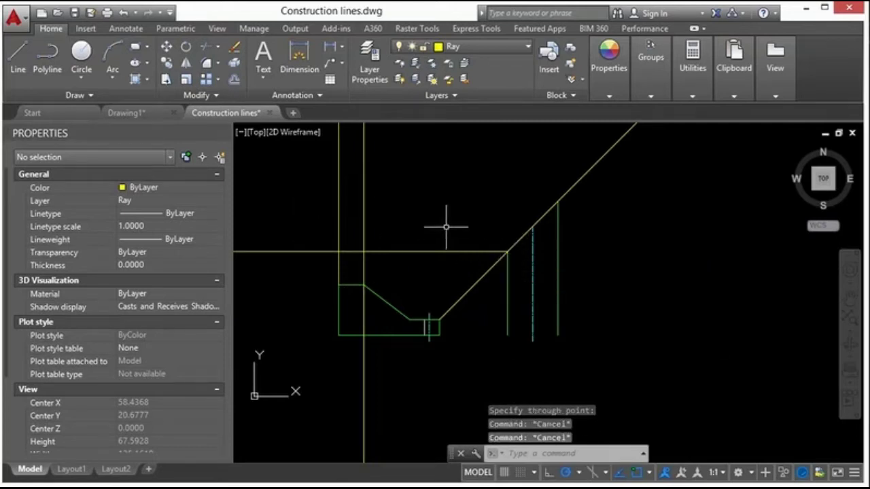
# Step: Copy the horizontal ray to the points where the centre line and the far green line meet the 45° ray
pyautogui.write('co')
pyautogui.press('Return')
pyautogui.click(443, 267)
pyautogui.click(440, 248)
pyautogui.press('Return')
pyautogui.click(507, 252)
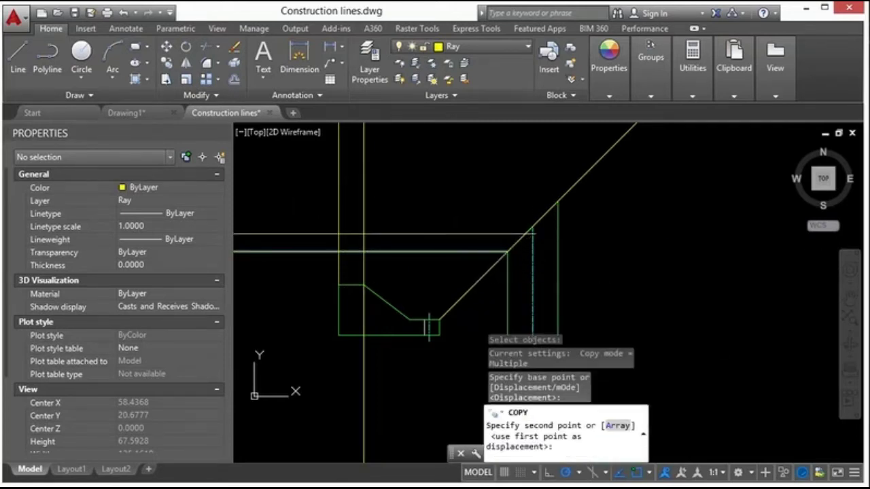
pyautogui.click(532, 227)
pyautogui.click(557, 202)
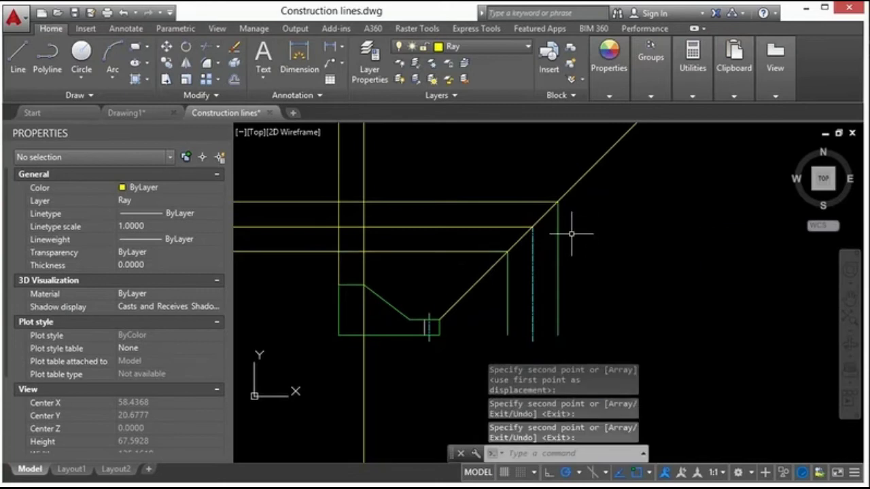
pyautogui.press('Return')
# Step: Copy the vertical ray to the slope's lower end, the hidden line, the centre line and the right edge of the profile
pyautogui.press('Return')
pyautogui.click(358, 264)
pyautogui.click(330, 268)
pyautogui.press('Return')
pyautogui.click(338, 334)
pyautogui.scroll(5, 428, 312)
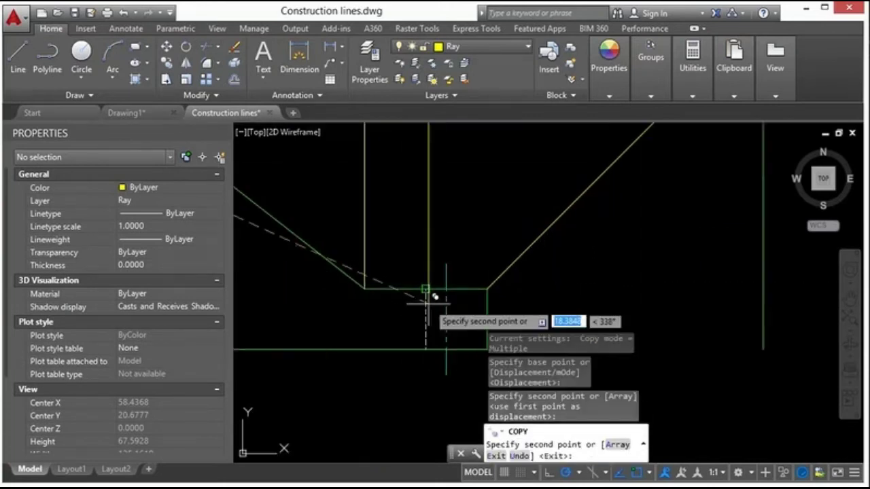
pyautogui.click(434, 297)
pyautogui.press('Return')
# Step: Trim the crossing rays and construction line outside the rectangle they form above the profile
pyautogui.scroll(-3, 339, 310)
pyautogui.moveTo(456, 163)
pyautogui.mouseDown(button='middle')
pyautogui.moveTo(430, 209)
pyautogui.moveTo(460, 243)
pyautogui.mouseUp(button='middle')
pyautogui.write('tr')
pyautogui.press('Return')
pyautogui.scroll(2, 561, 241)
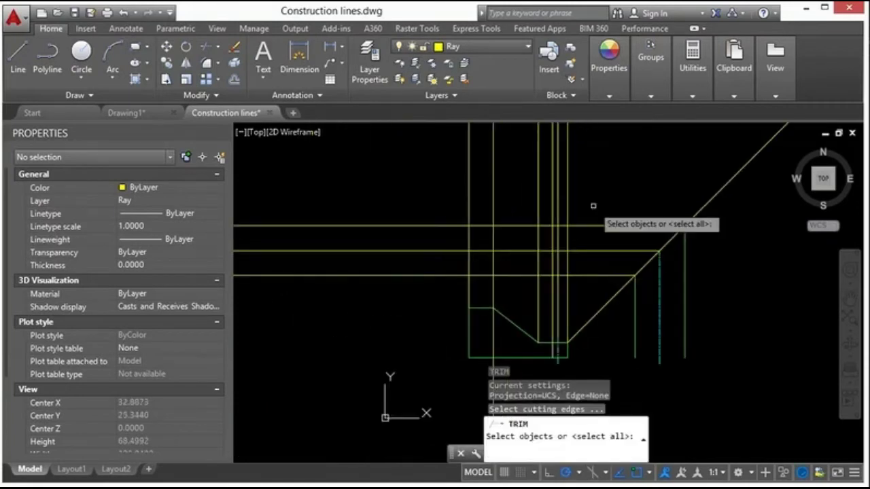
pyautogui.click(595, 217)
pyautogui.click(455, 289)
pyautogui.press('Return')
pyautogui.click(443, 286)
pyautogui.click(405, 195)
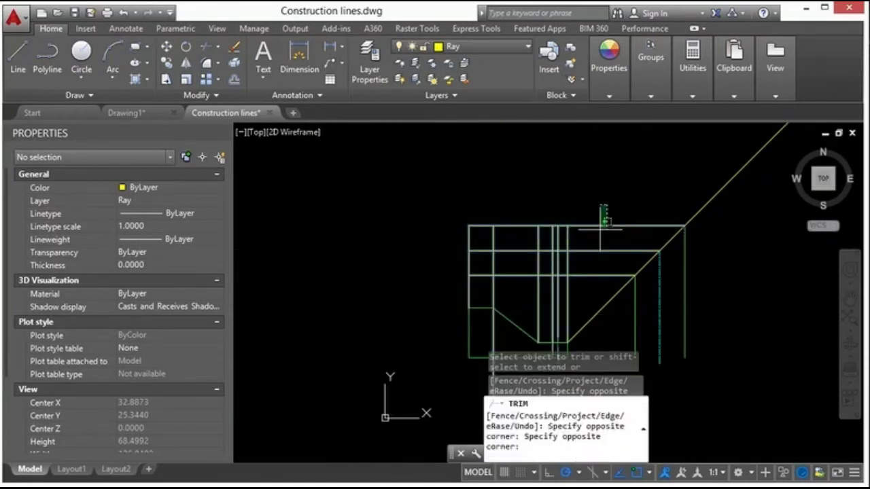
pyautogui.click(586, 286)
pyautogui.click(455, 286)
# Step: Match the profile's centre-line properties onto the vertical and horizontal centre rays of the projected top view
pyautogui.moveTo(565, 286); pyautogui.dragTo(497, 228, button='middle')
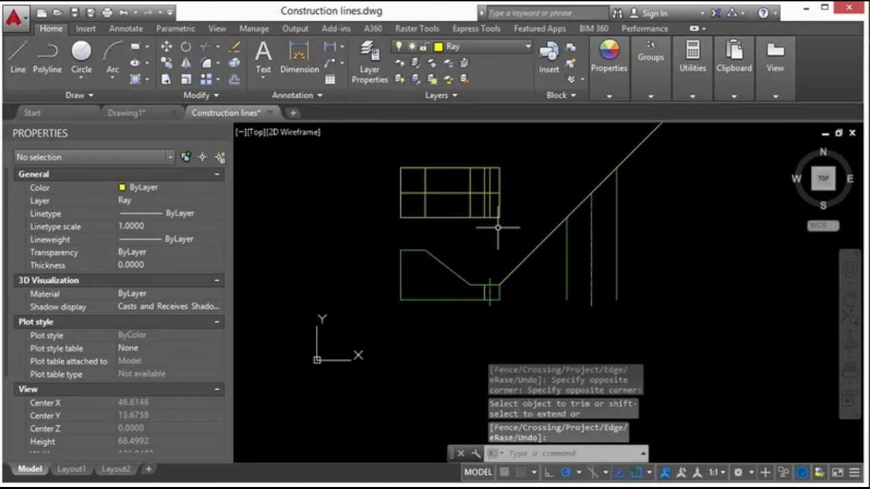
pyautogui.write('ma')
pyautogui.press('Return')
pyautogui.scroll(4, 496, 291)
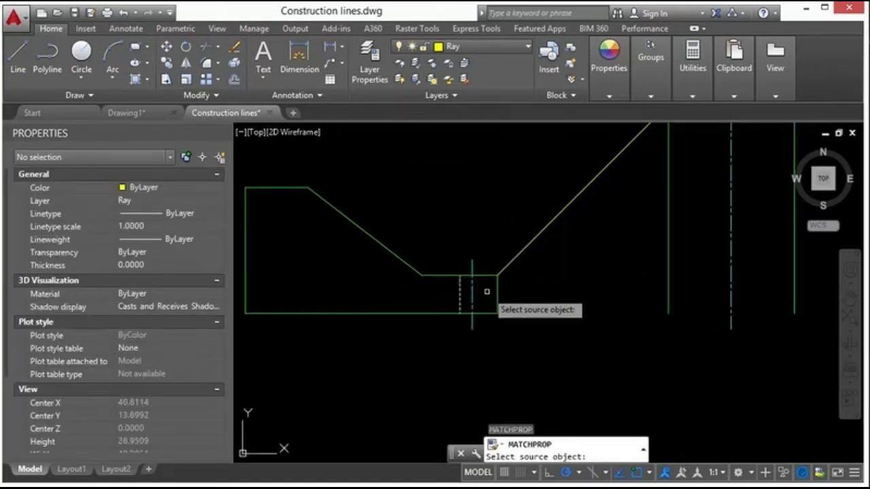
pyautogui.click(472, 294)
pyautogui.scroll(-3, 472, 296)
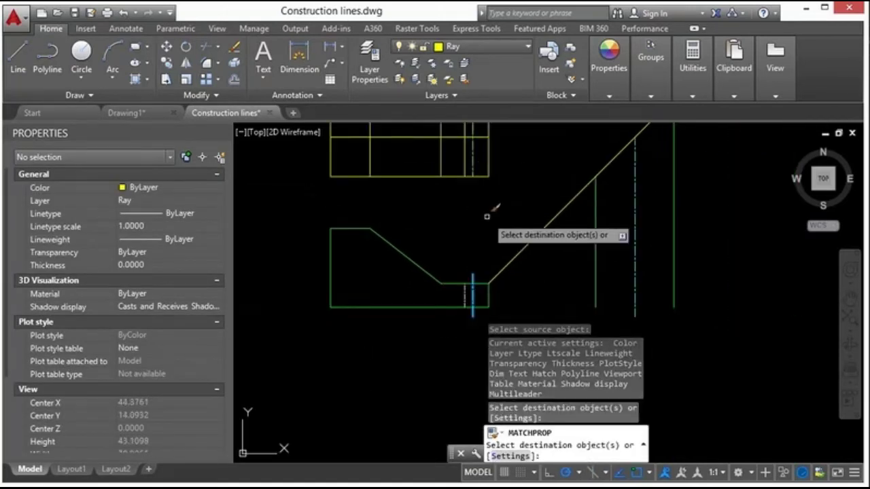
pyautogui.moveTo(419, 137); pyautogui.dragTo(426, 160, button='middle')
pyautogui.press('Escape')
# Step: Draw horizontal construction lines through the profile's upper edge, the lower end of its slope and its base
pyautogui.write('xl')
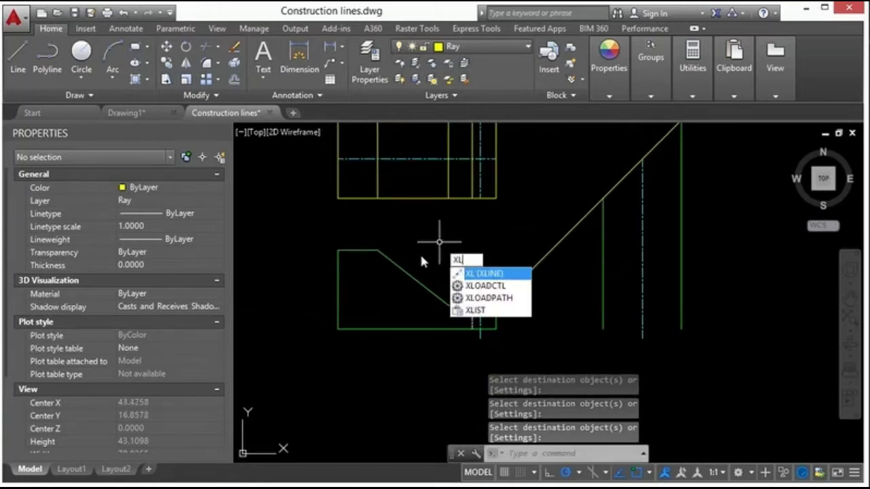
pyautogui.press('Return')
pyautogui.click(420, 252)
pyautogui.click(377, 251)
pyautogui.click(485, 305)
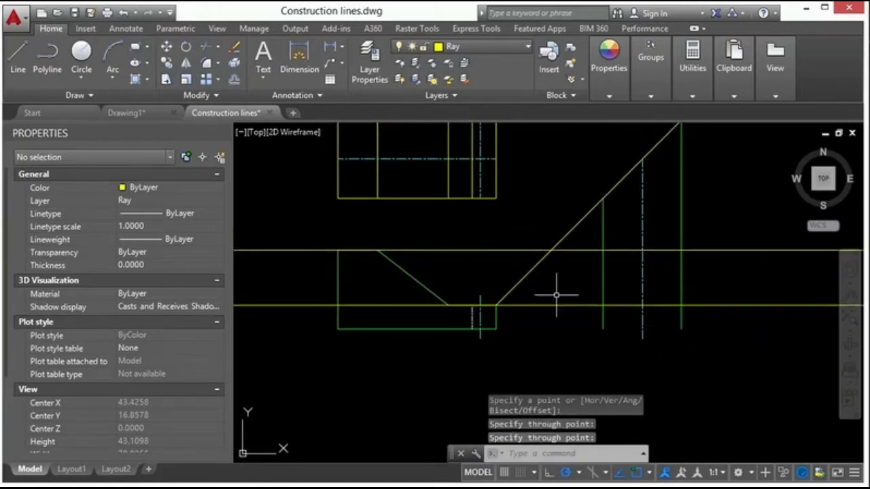
pyautogui.press('Return')
pyautogui.press('Return')
pyautogui.click(338, 330)
pyautogui.click(521, 295)
# Step: Trim the construction lines to the side view's outer verticals, and cut off the green vertical extensions above that view
pyautogui.moveTo(521, 294); pyautogui.dragTo(456, 247, button='middle')
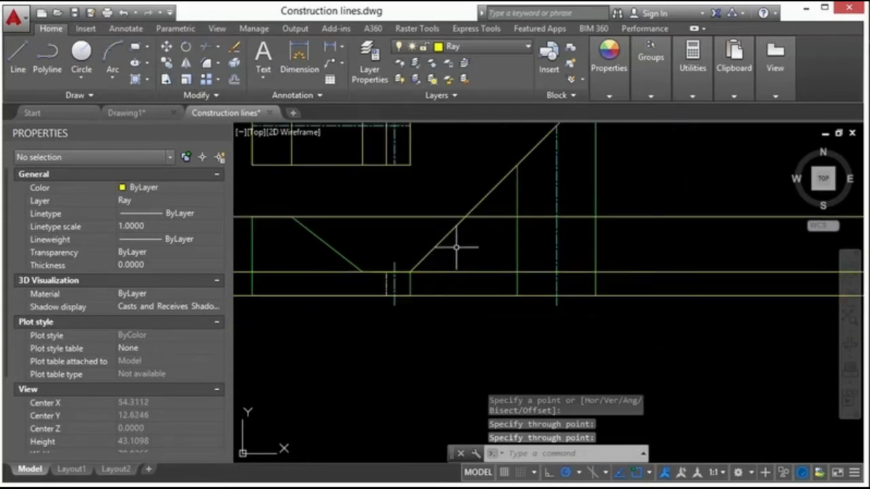
pyautogui.scroll(-2, 456, 247)
pyautogui.press('Escape')
pyautogui.write('tr')
pyautogui.press('Return')
pyautogui.click(602, 227)
pyautogui.click(527, 293)
pyautogui.press('Return')
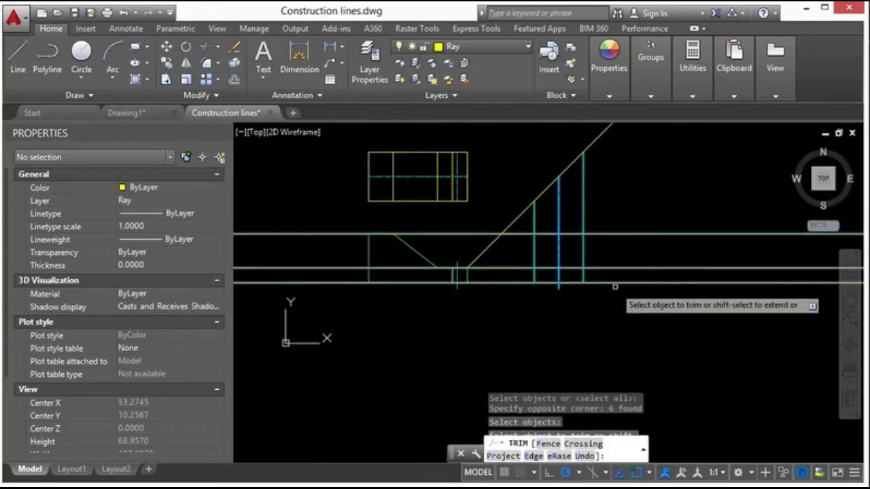
pyautogui.click(623, 298)
pyautogui.click(603, 205)
pyautogui.click(546, 229)
pyautogui.click(577, 235)
pyautogui.click(521, 292)
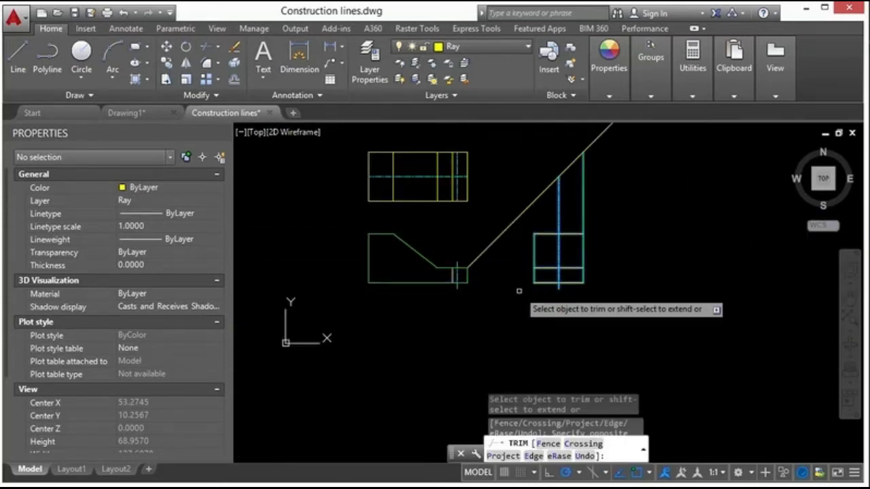
pyautogui.click(581, 201)
pyautogui.press('Return')
# Step: Match the green sloped line's properties onto the yellow lines of the side view and the top view
pyautogui.write('ma')
pyautogui.press('Return')
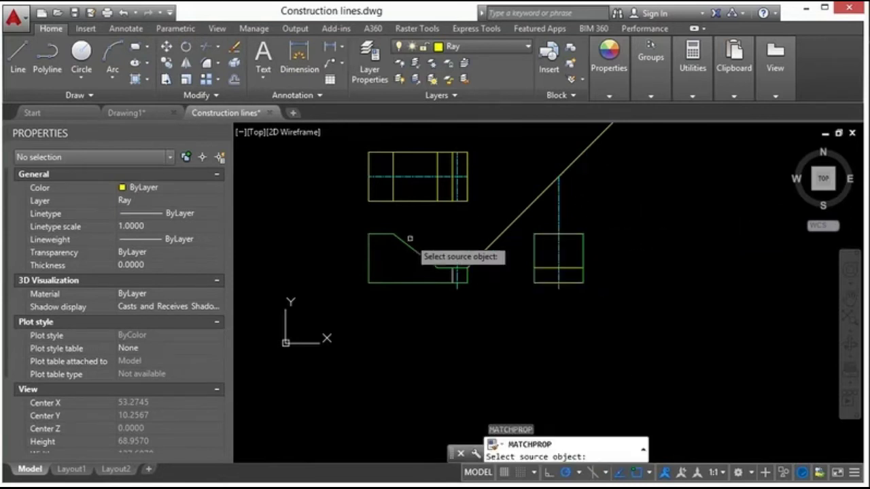
pyautogui.click(421, 253)
pyautogui.click(549, 228)
pyautogui.click(401, 200)
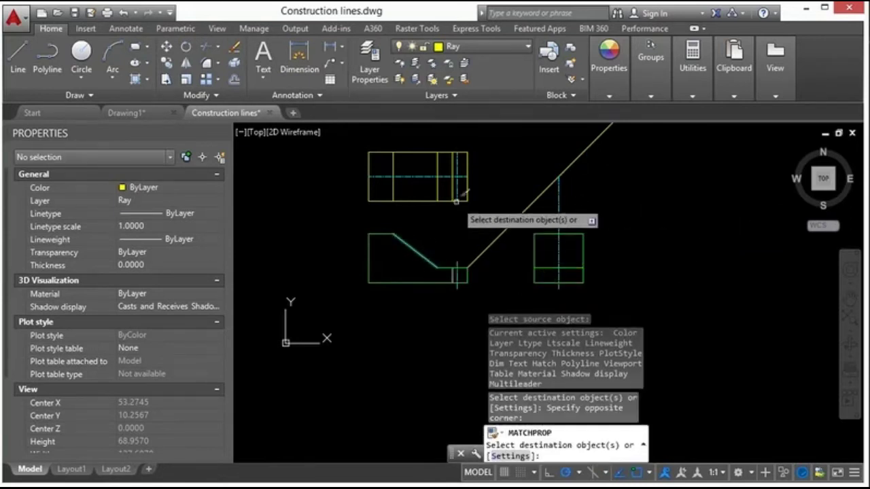
pyautogui.scroll(2, 438, 199)
pyautogui.click(448, 204)
pyautogui.click(435, 205)
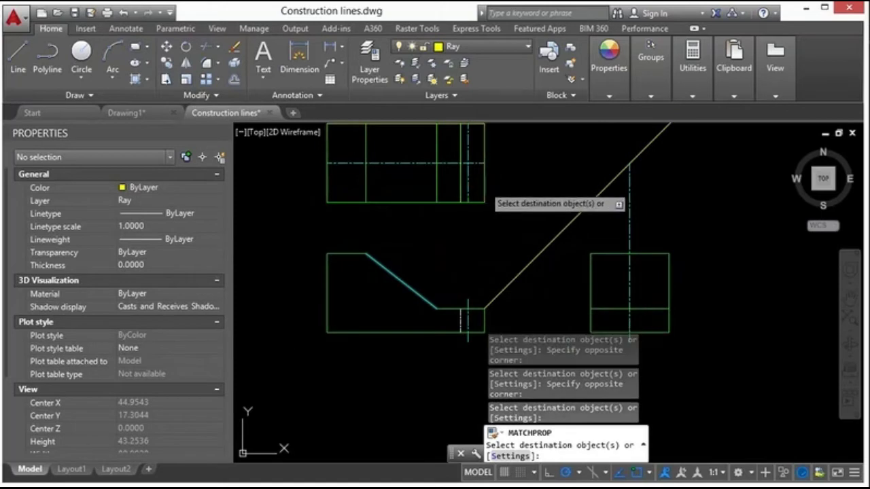
pyautogui.press('Return')
# Step: Examine the properties of the dashed hidden line in the front profile
pyautogui.scroll(4, 467, 319)
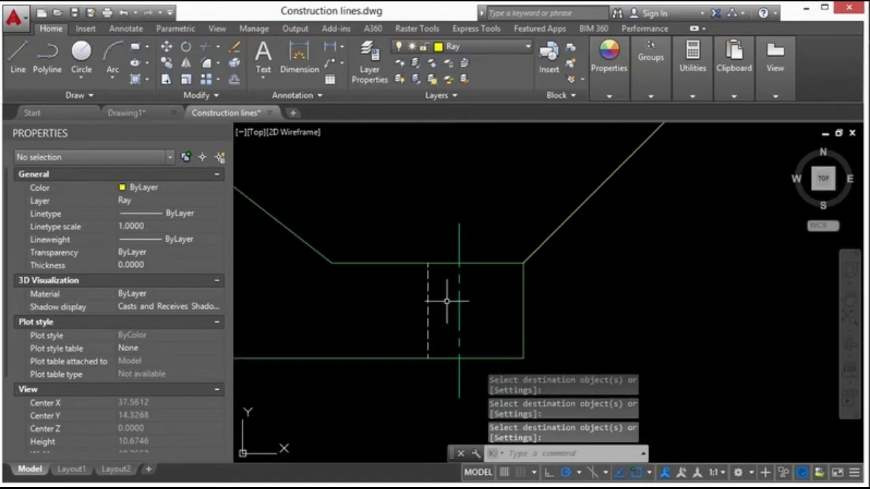
pyautogui.click(427, 310)
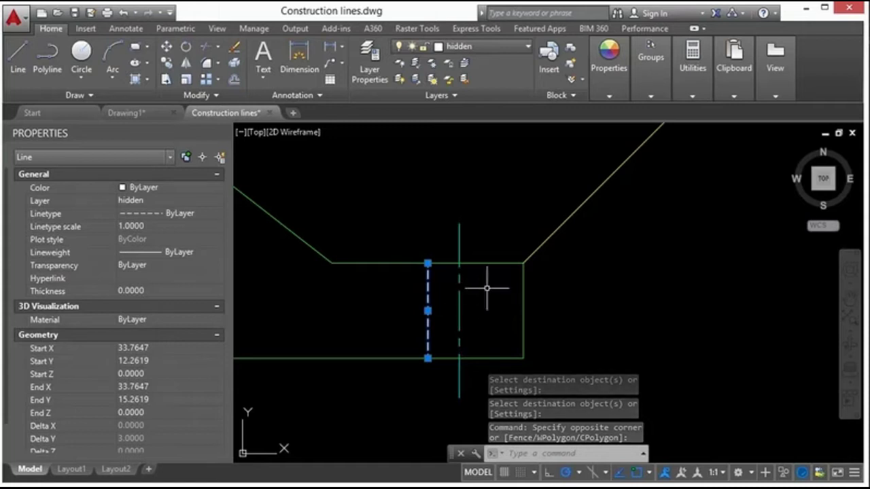
pyautogui.scroll(-4, 490, 291)
pyautogui.press('Escape')
pyautogui.scroll(-5, 502, 283)
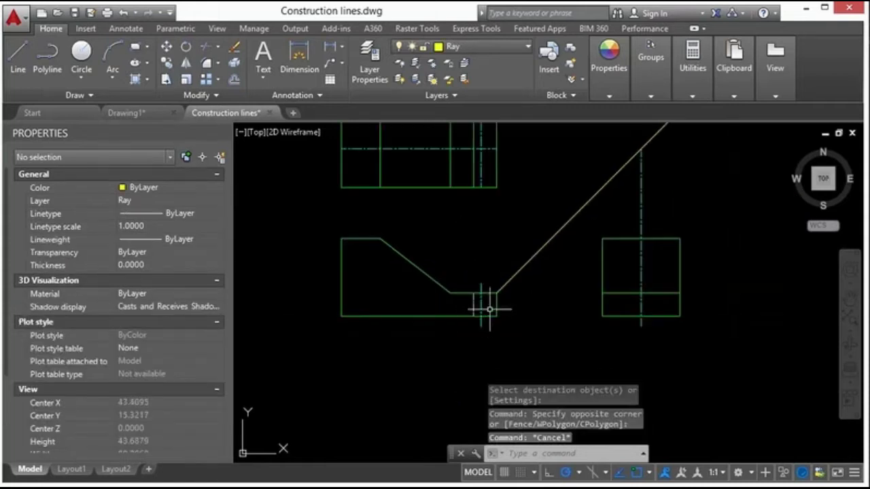
# Step: Draw a circle centred where the top view's centre lines cross, with its radius reaching the projected hidden line
pyautogui.press('Return')
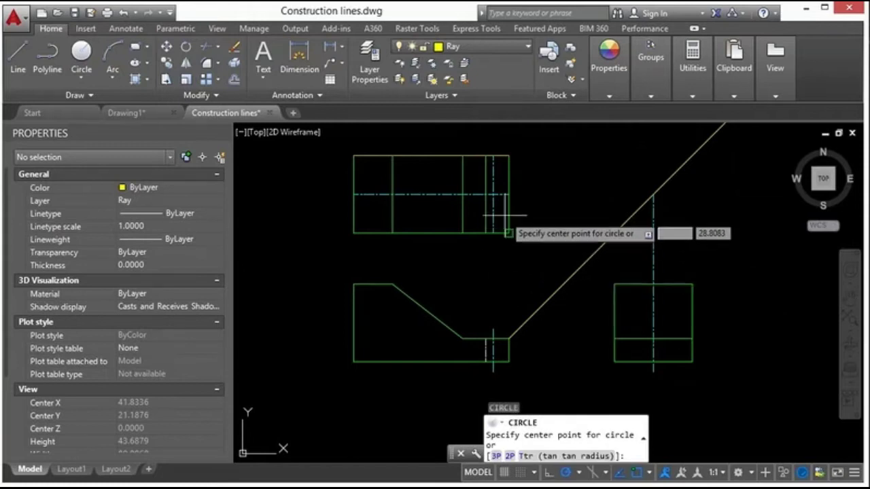
pyautogui.scroll(5, 491, 229)
pyautogui.click(484, 207)
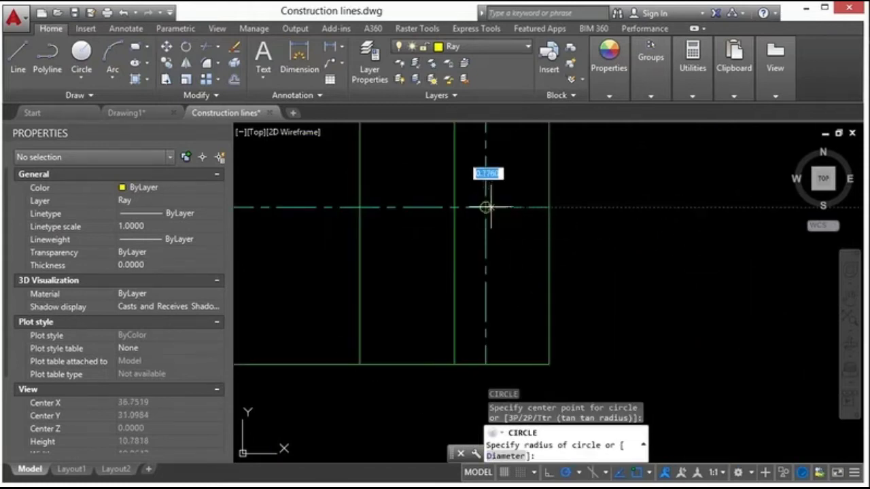
pyautogui.click(473, 233)
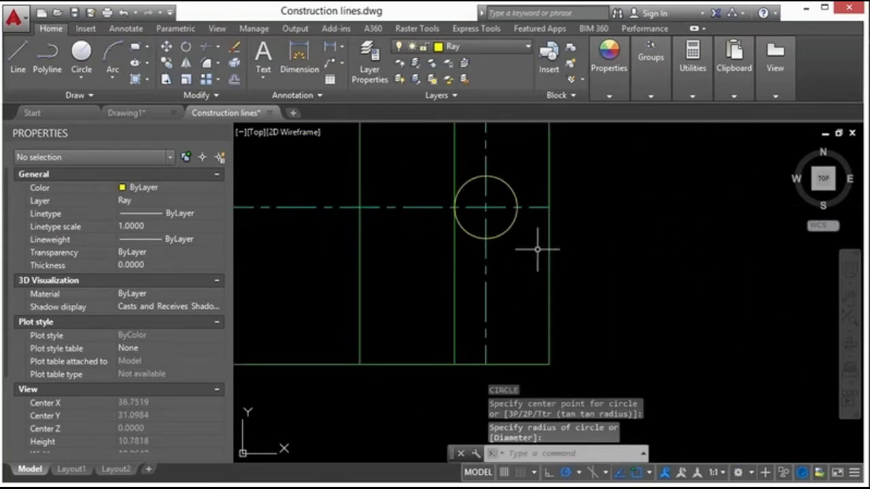
# Step: Match the green object-line properties onto the top view's remaining yellow upper edge
pyautogui.scroll(-4, 570, 277)
pyautogui.write('a')
pyautogui.press('Return')
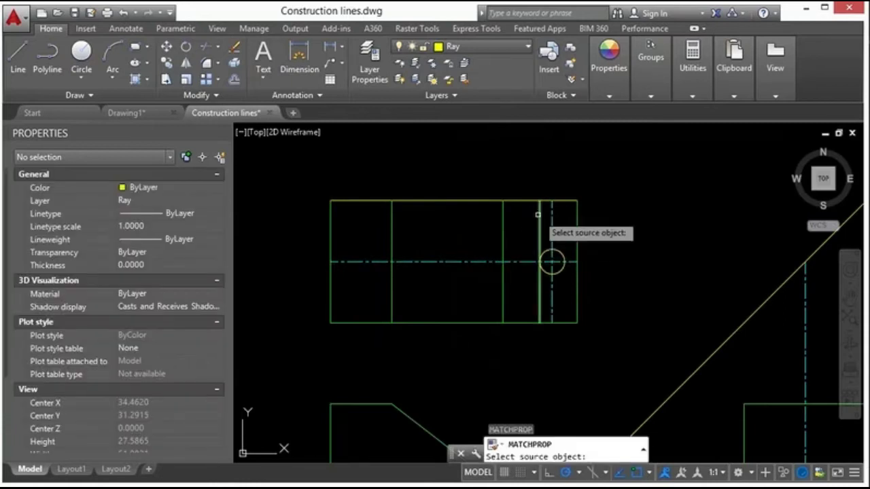
pyautogui.click(528, 201)
pyautogui.scroll(-2, 504, 201)
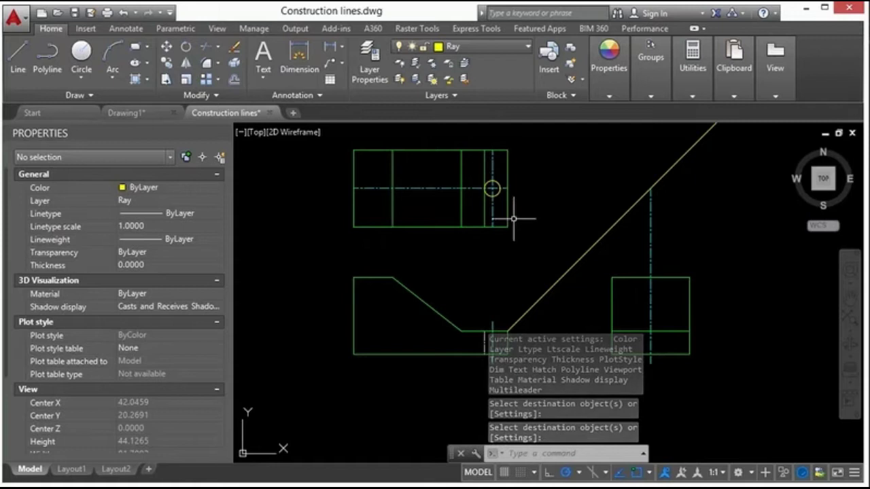
# Step: Break the side view's centre line twice to remove everything more than a short distance above the lower step edge
pyautogui.moveTo(506, 226); pyautogui.dragTo(463, 231, button='middle')
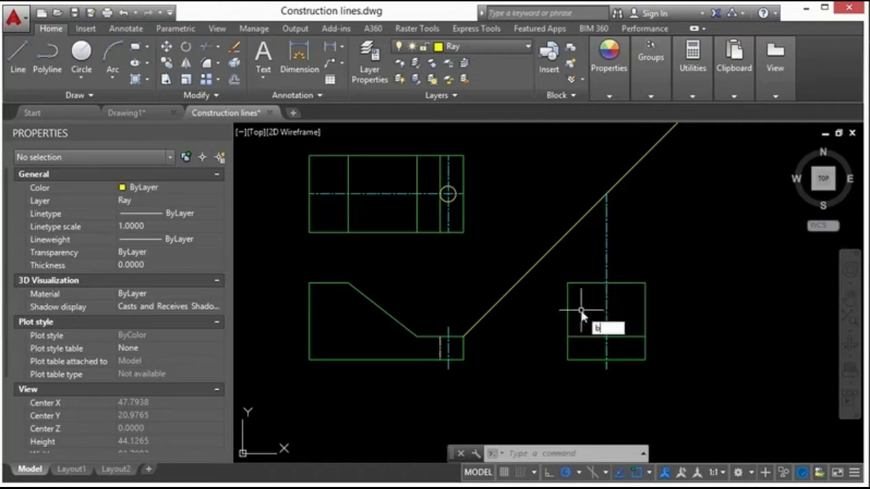
pyautogui.write('r')
pyautogui.press('Return')
pyautogui.click(606, 266)
pyautogui.click(606, 191)
pyautogui.press('Return')
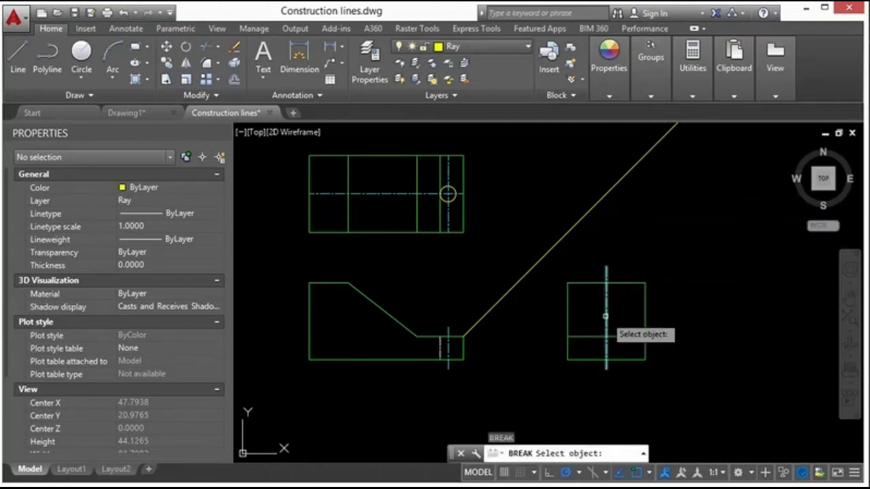
pyautogui.click(606, 316)
pyautogui.click(617, 238)
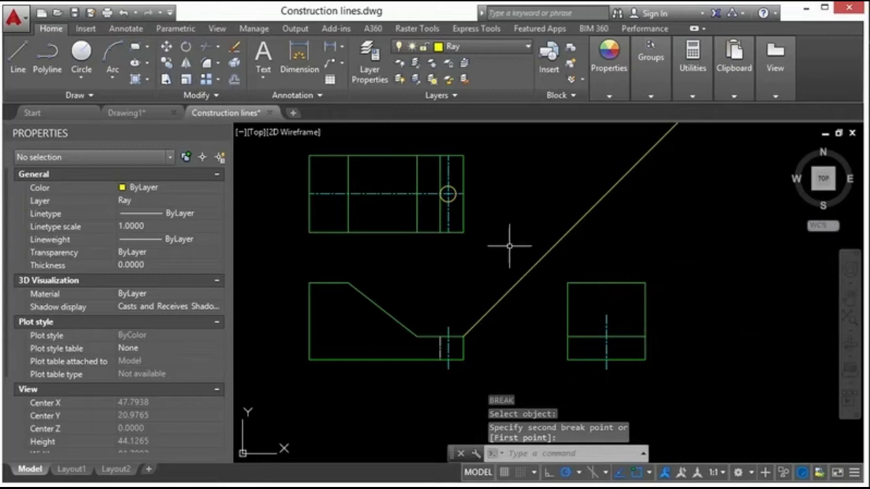
# Step: Draw two horizontal rays running rightward from the circle's upper and lower quadrant points
pyautogui.scroll(4, 465, 196)
pyautogui.write('RAy')
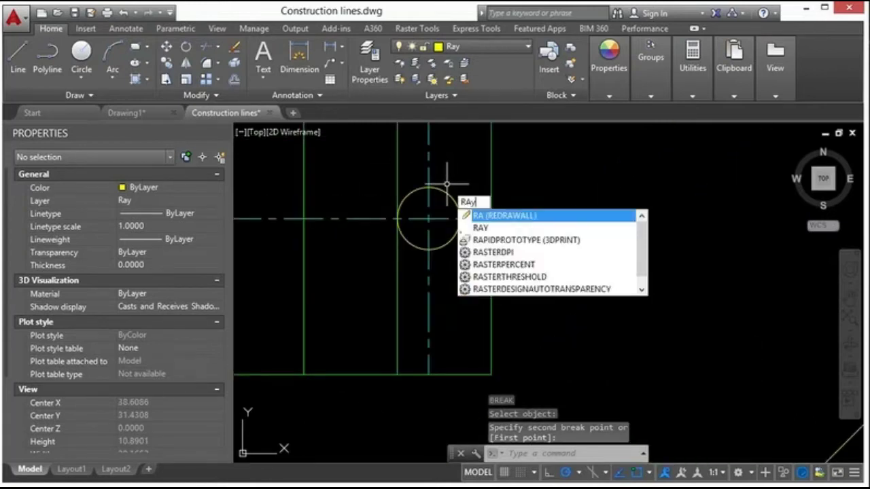
pyautogui.press('Return')
pyautogui.click(430, 188)
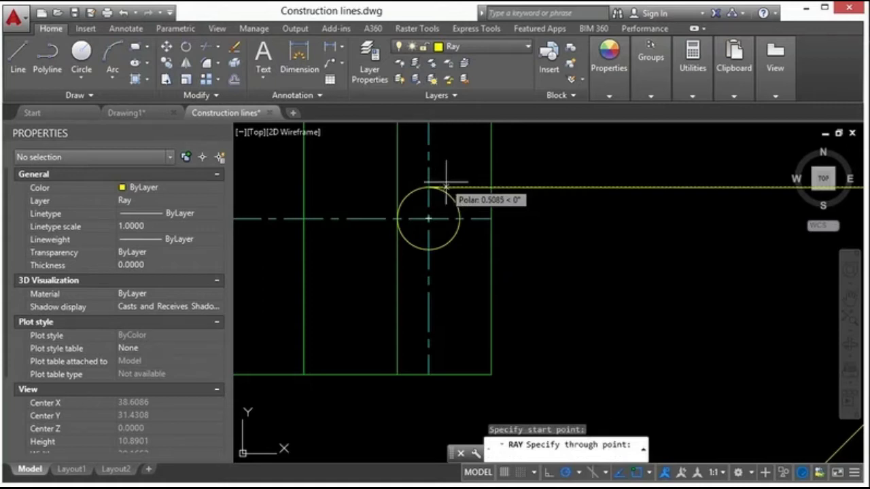
pyautogui.click(489, 189)
pyautogui.press('Return')
pyautogui.press('Return')
pyautogui.click(438, 251)
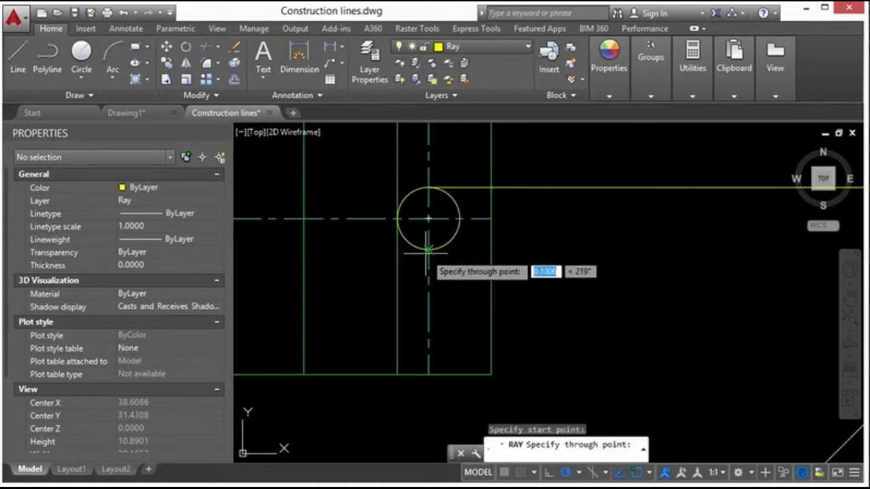
pyautogui.click(491, 249)
pyautogui.press('Return')
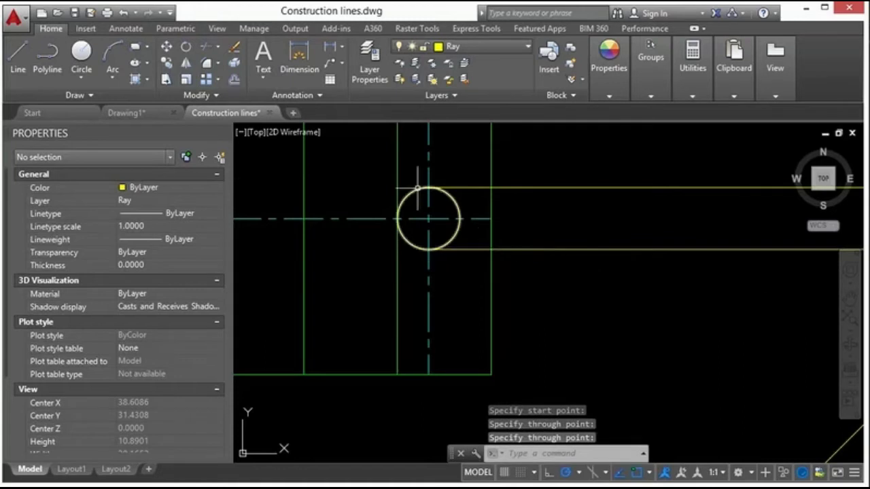
# Step: Erase the vertical projected line that touches the circle's left side in the top view
pyautogui.scroll(-4, 427, 207)
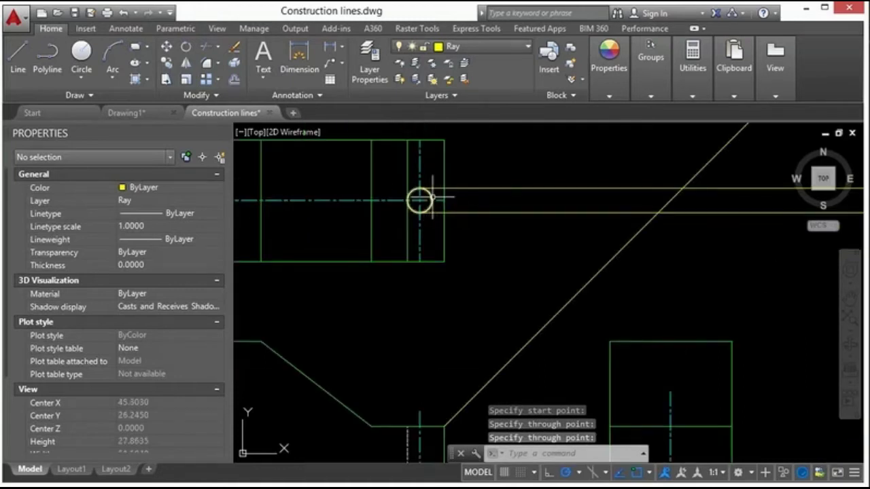
pyautogui.write('e')
pyautogui.press('Return')
pyautogui.click(409, 172)
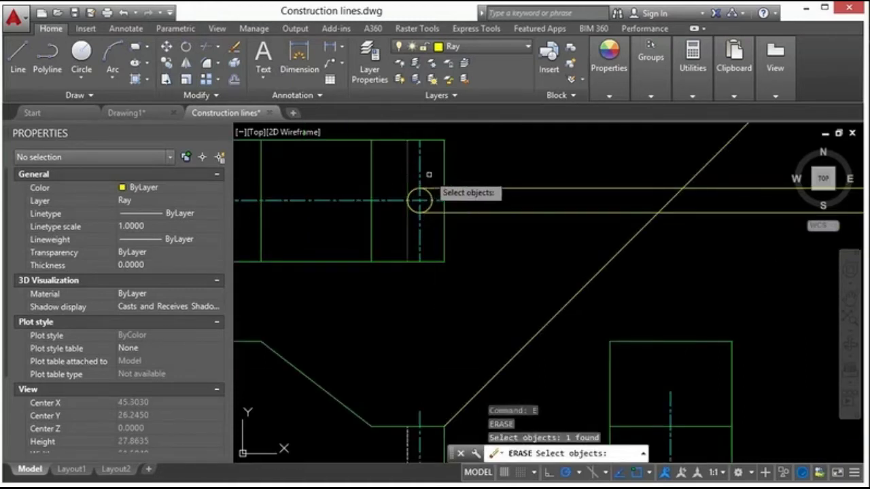
pyautogui.press('Return')
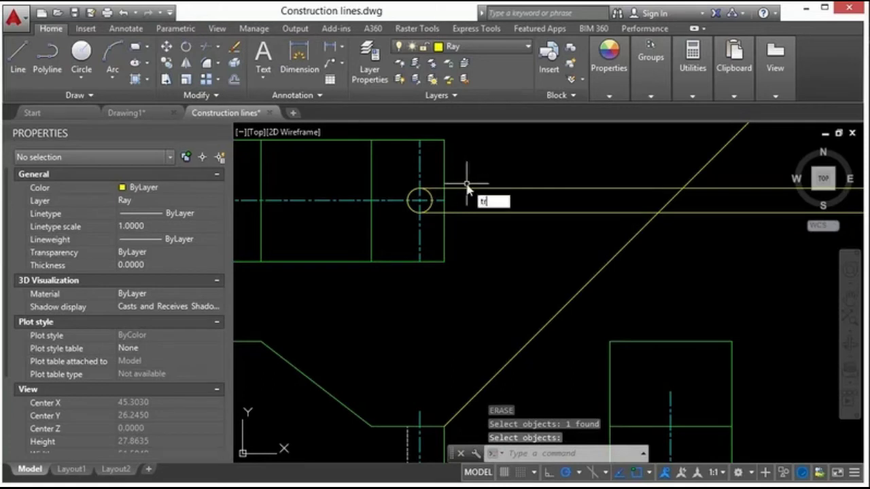
# Step: Trim the circle's right half and the top view's right edge between the two rays to form an open slot
pyautogui.write('tr')
pyautogui.press('Return')
pyautogui.moveTo(523, 178); pyautogui.dragTo(476, 238)
pyautogui.press('Return')
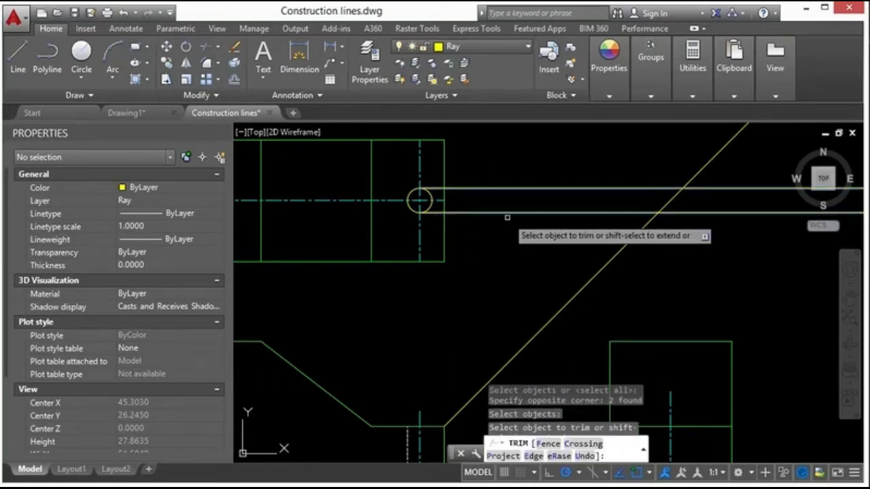
pyautogui.scroll(5, 428, 197)
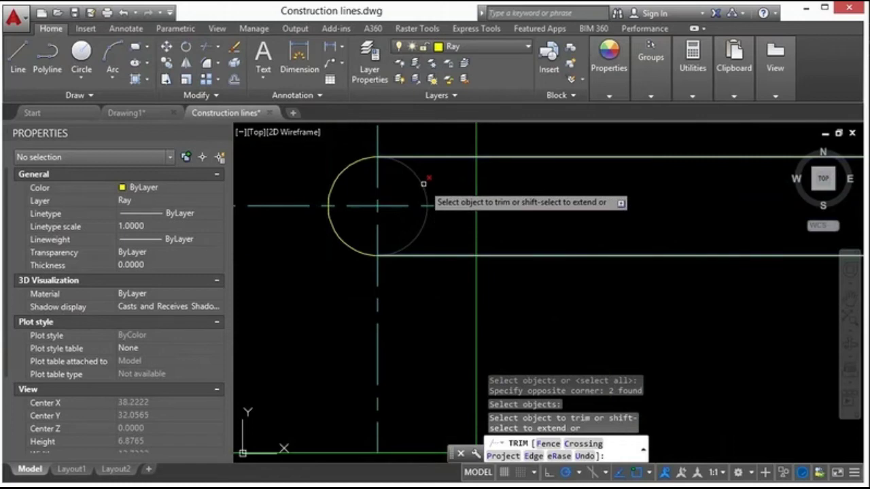
pyautogui.click(423, 183)
pyautogui.click(477, 177)
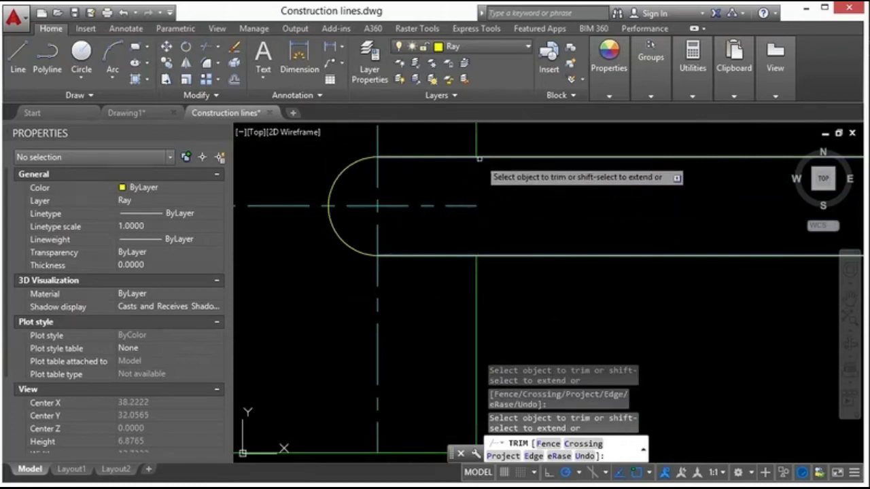
pyautogui.scroll(-6, 445, 215)
pyautogui.press('Escape')
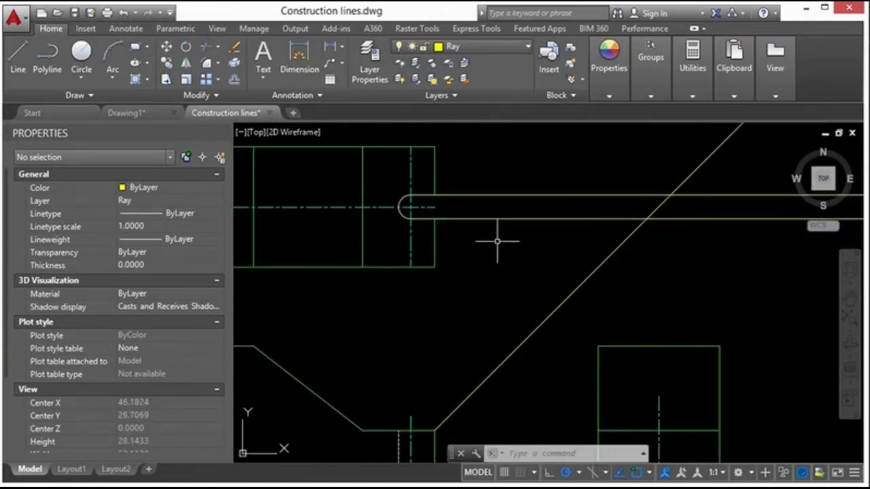
# Step: Trim the two horizontal slot rays where they extend past the diagonal construction line
pyautogui.press('space')
pyautogui.click(641, 252)
pyautogui.click(581, 253)
pyautogui.scroll(-2, 592, 226)
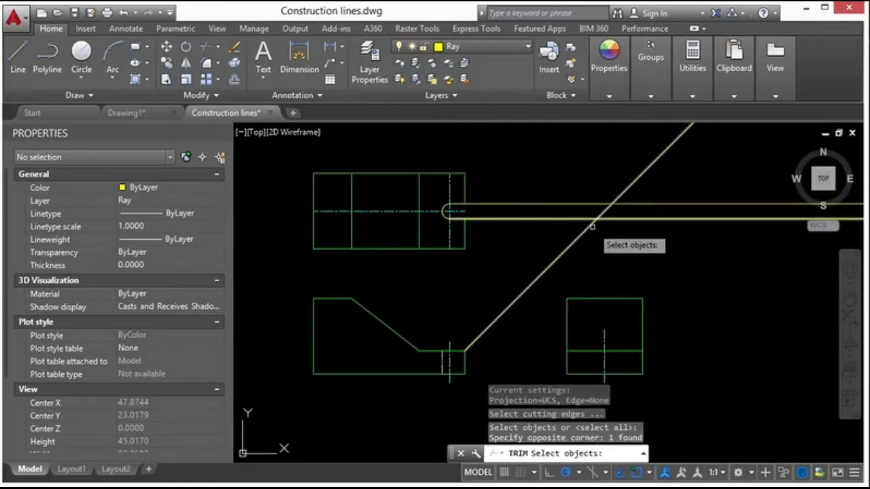
pyautogui.press('Return')
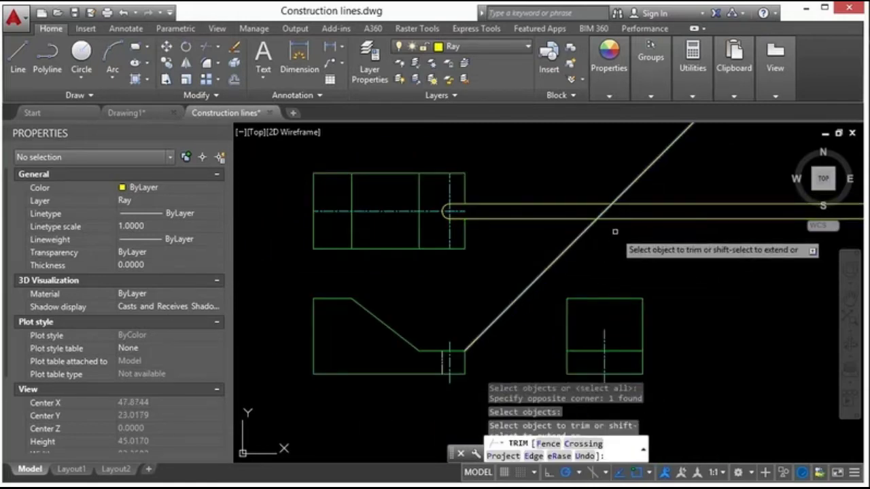
pyautogui.click(710, 190)
pyautogui.click(651, 232)
# Step: Draw two vertical rays down through the side view from the points where the slot rays meet the diagonal line
pyautogui.write('ray')
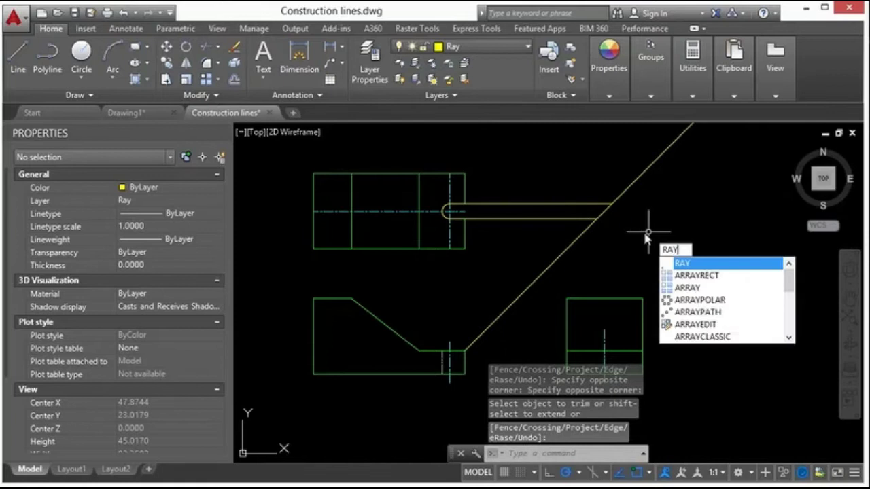
pyautogui.press('Return')
pyautogui.click(596, 218)
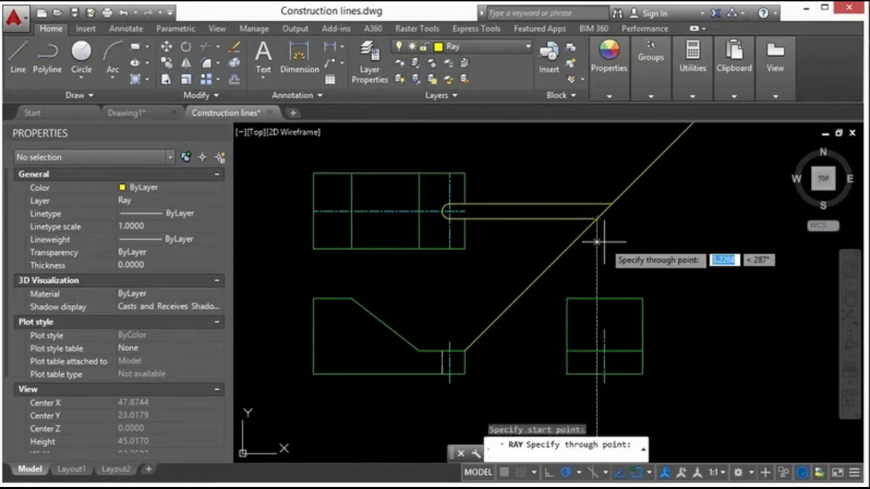
pyautogui.press('F8')
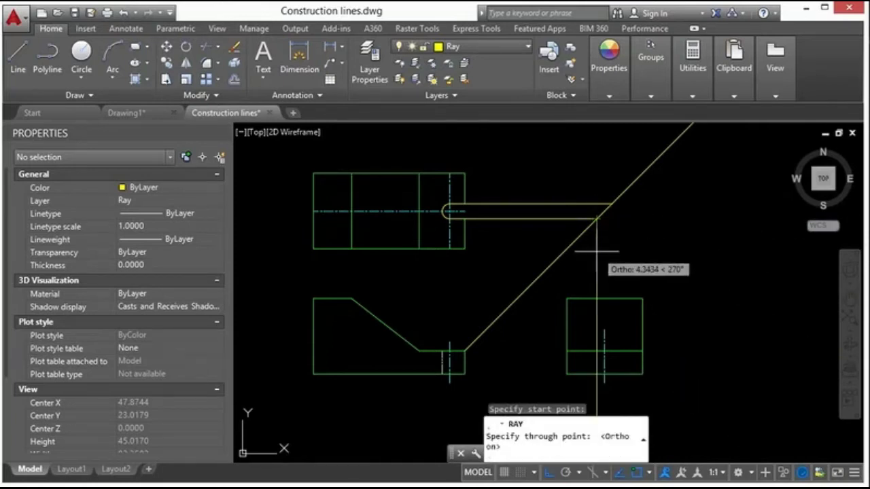
pyautogui.click(599, 269)
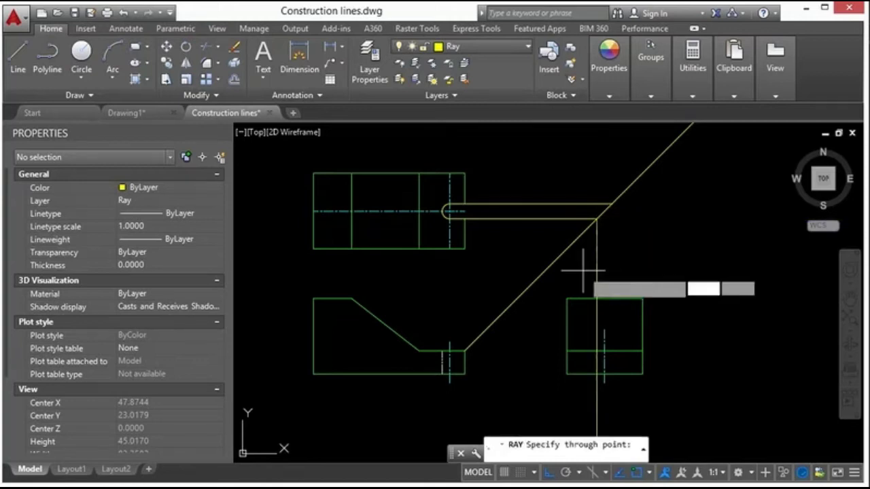
pyautogui.press('Return')
pyautogui.press('Return')
pyautogui.click(611, 203)
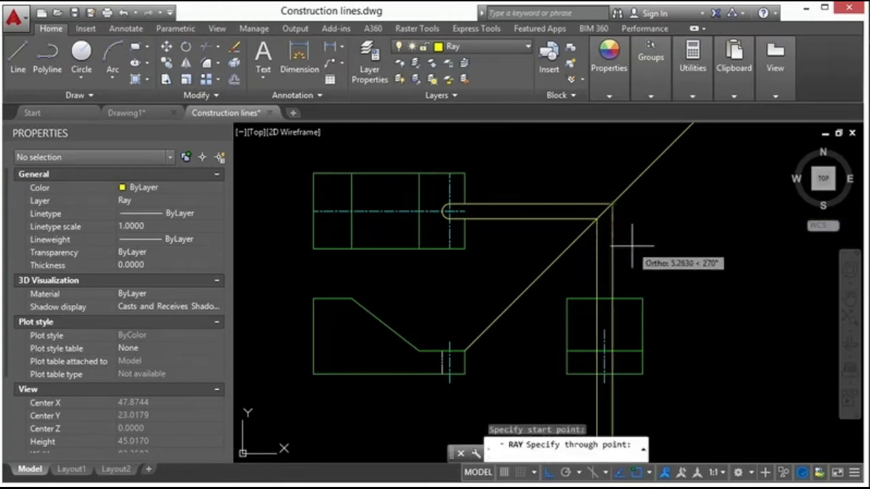
pyautogui.click(640, 252)
pyautogui.press('Return')
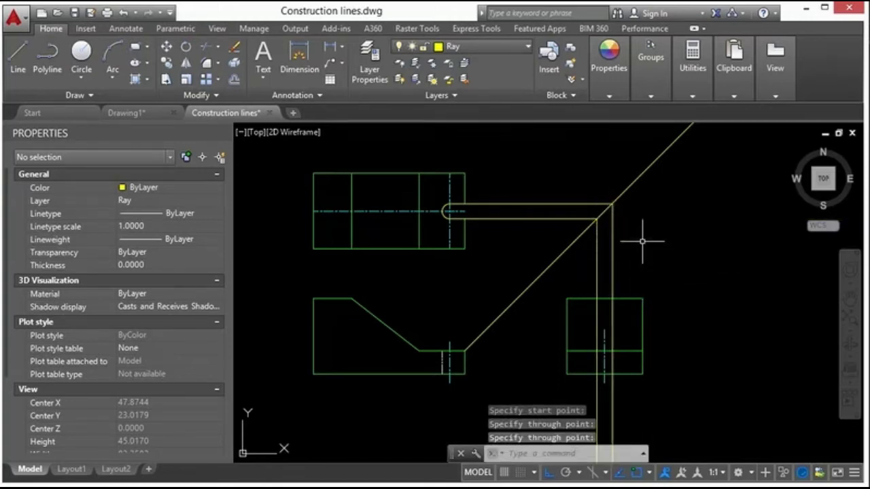
# Step: Trim the vertical rays below the side view's base, using the top view's split right edge and the side view's step and base edges as cutting edges
pyautogui.write('t')
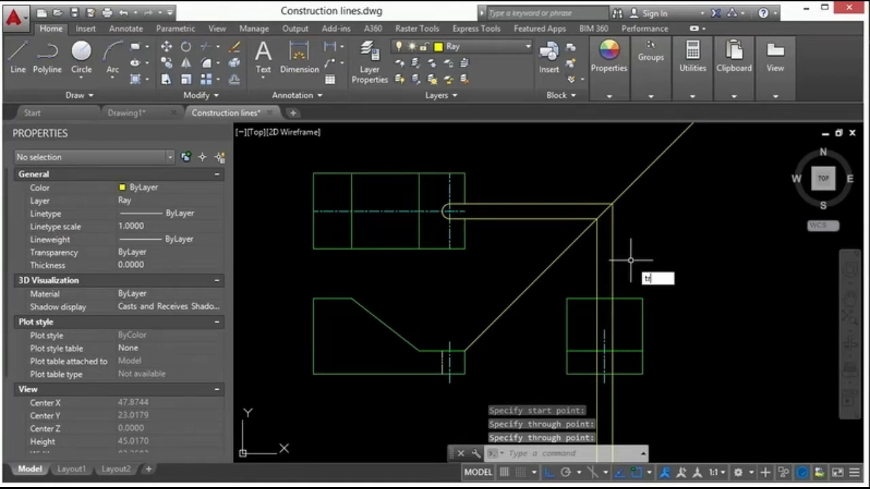
pyautogui.write('r')
pyautogui.press('Return')
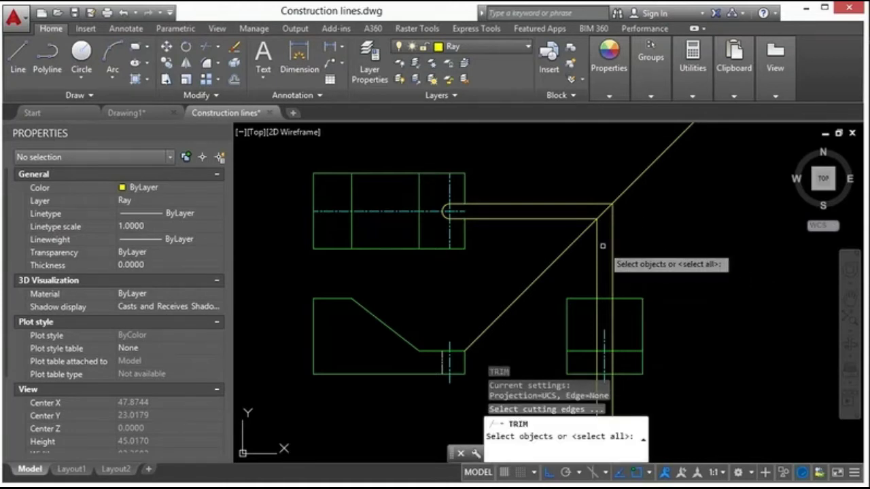
pyautogui.click(464, 232)
pyautogui.click(465, 203)
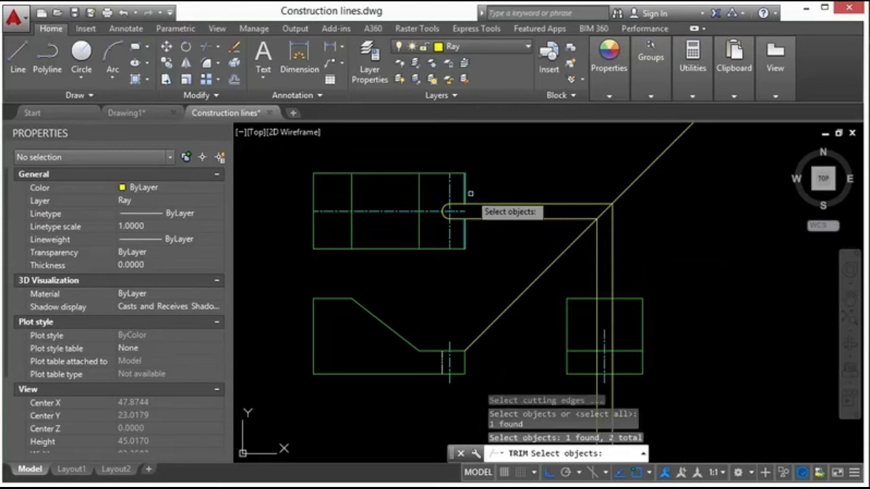
pyautogui.scroll(3, 625, 224)
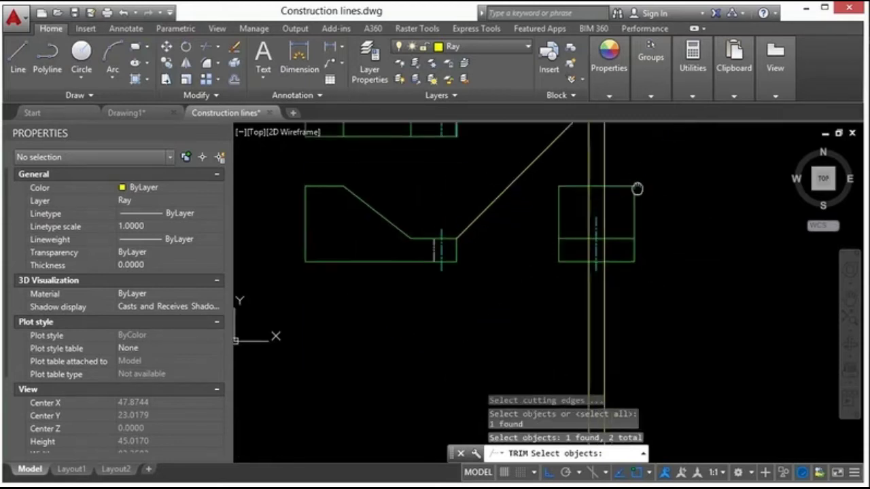
pyautogui.click(616, 214)
pyautogui.click(604, 286)
pyautogui.scroll(-5, 603, 258)
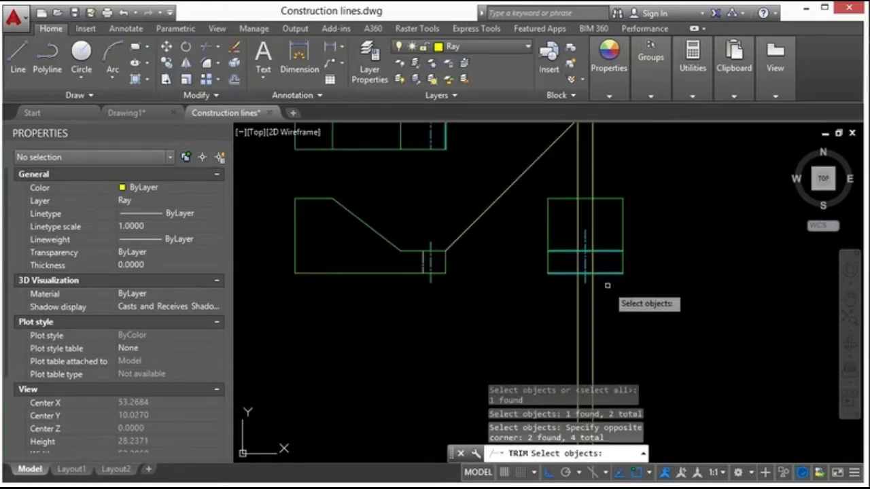
pyautogui.press('Return')
pyautogui.click(620, 297)
pyautogui.click(590, 307)
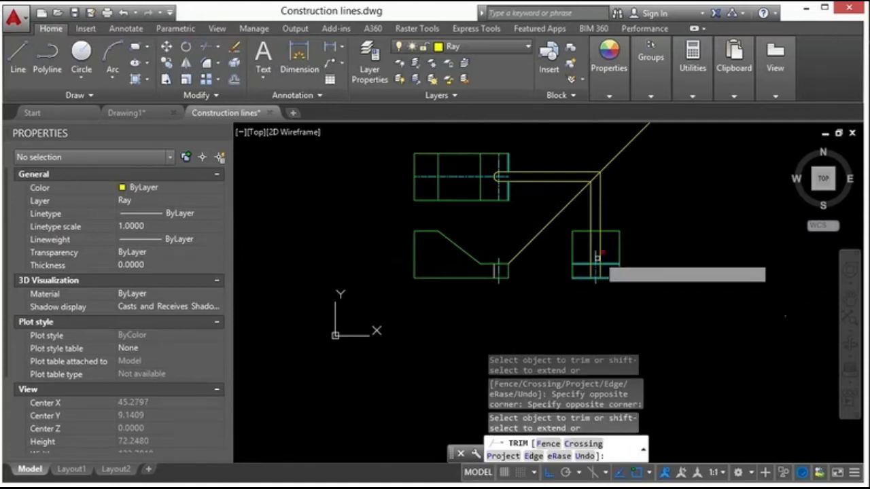
# Step: Trim away the projection rays between the top view's right edge and the side view's step edge
pyautogui.click(609, 221)
pyautogui.click(537, 159)
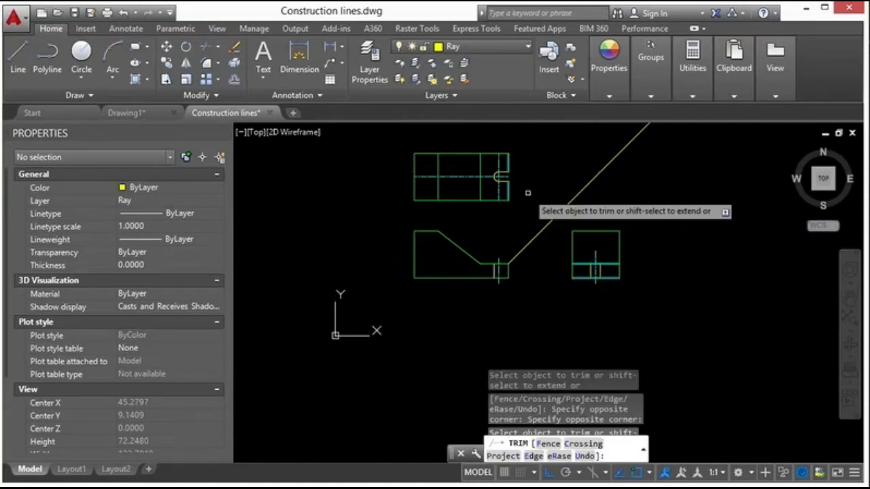
pyautogui.press('Return')
# Step: Match the properties of the top view's green right edge onto the slot outline and the side view's slot lines
pyautogui.write('ma')
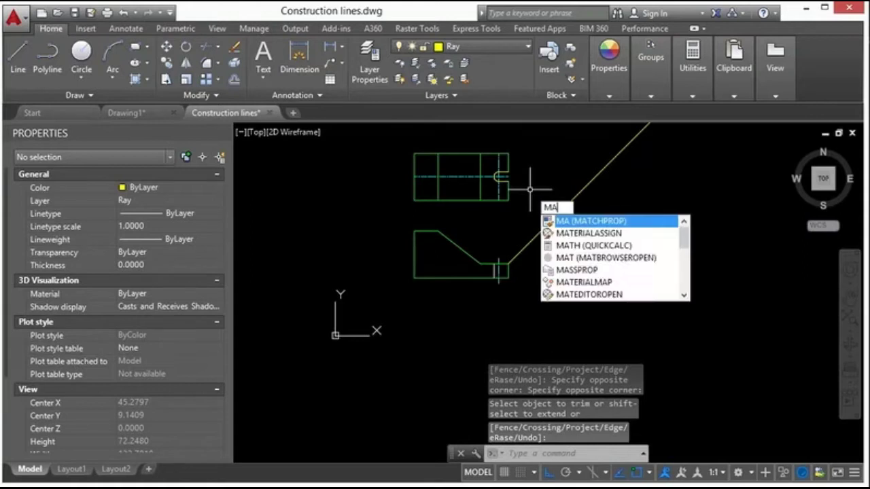
pyautogui.press('Return')
pyautogui.scroll(6, 525, 184)
pyautogui.click(505, 182)
pyautogui.click(513, 169)
pyautogui.click(504, 178)
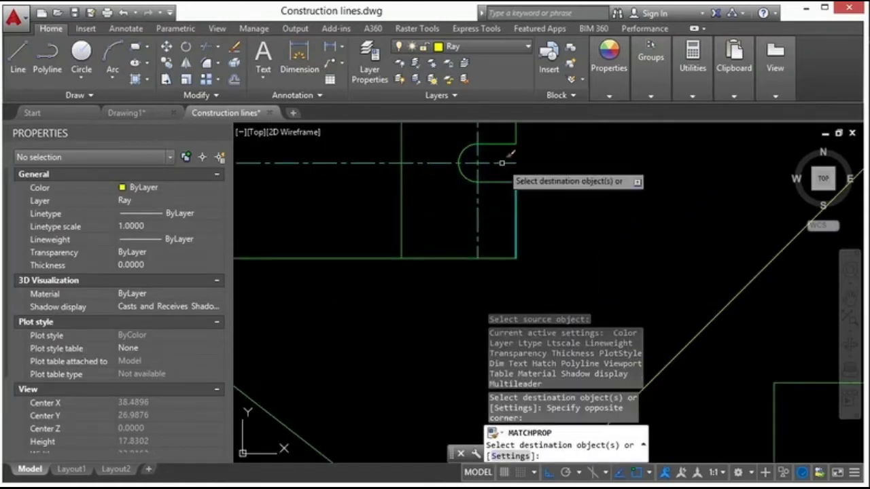
pyautogui.scroll(-3, 611, 238)
pyautogui.click(654, 292)
pyautogui.click(563, 258)
pyautogui.scroll(2, 591, 229)
pyautogui.press('Return')
pyautogui.scroll(-6, 591, 228)
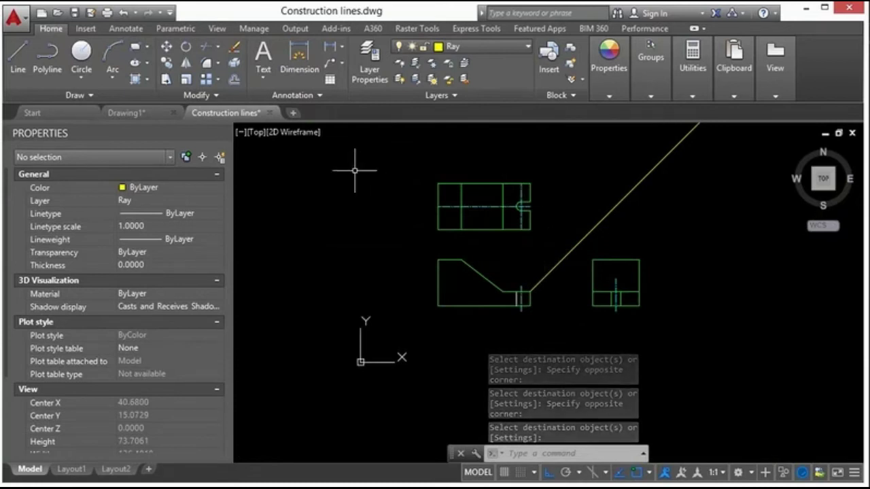
# Step: Start a Break on the top view's horizontal centre line just before the slot's rounded end
pyautogui.write('br')
pyautogui.press('Return')
pyautogui.scroll(2, 524, 207)
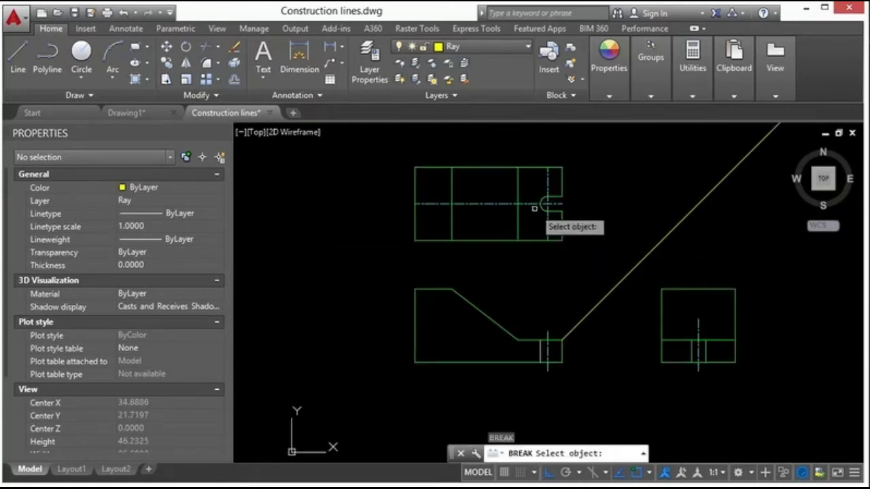
pyautogui.click(529, 204)
pyautogui.scroll(-2, 445, 207)
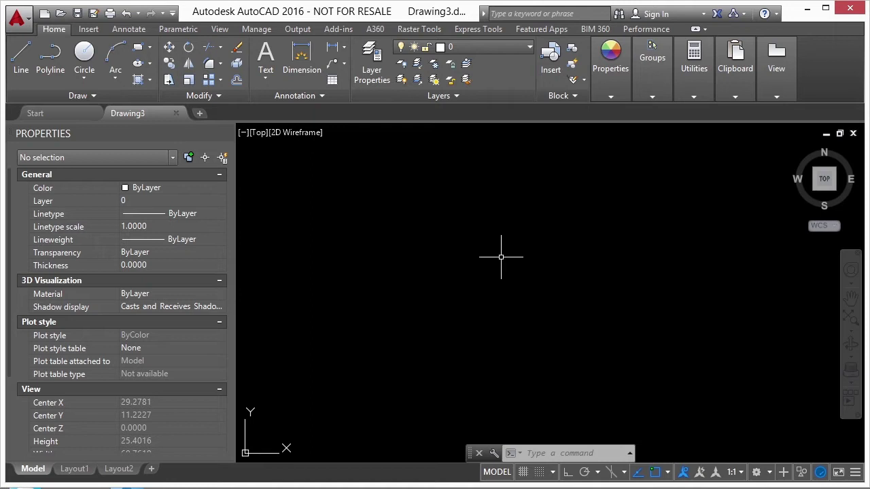
# Step: Open the drawing Solids and donuts.dwg from folder 03
pyautogui.write('open')
pyautogui.press('Return')
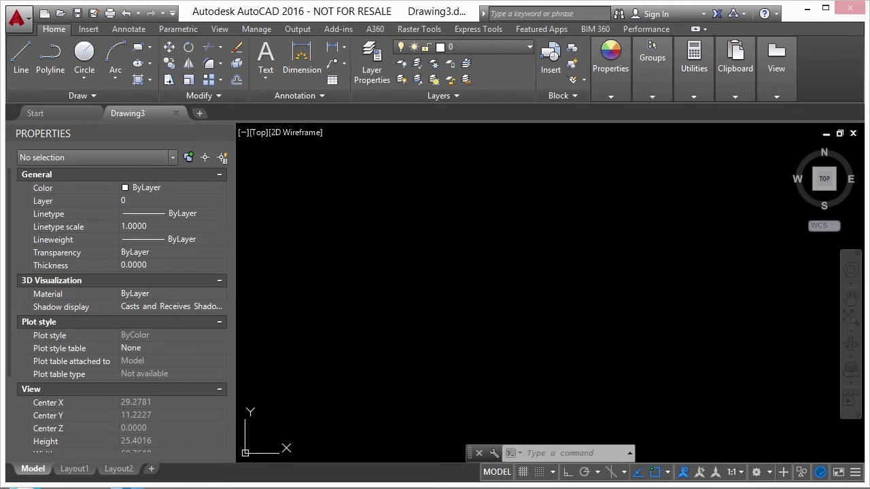
pyautogui.click(367, 193)
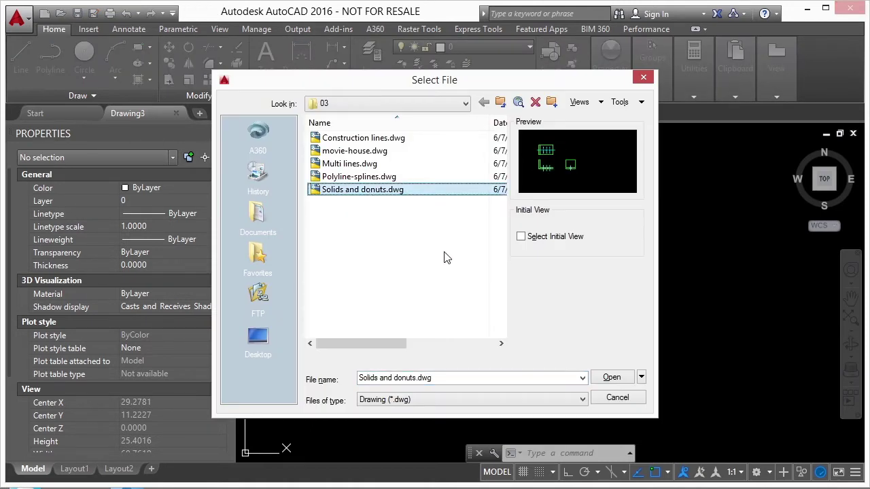
pyautogui.click(609, 378)
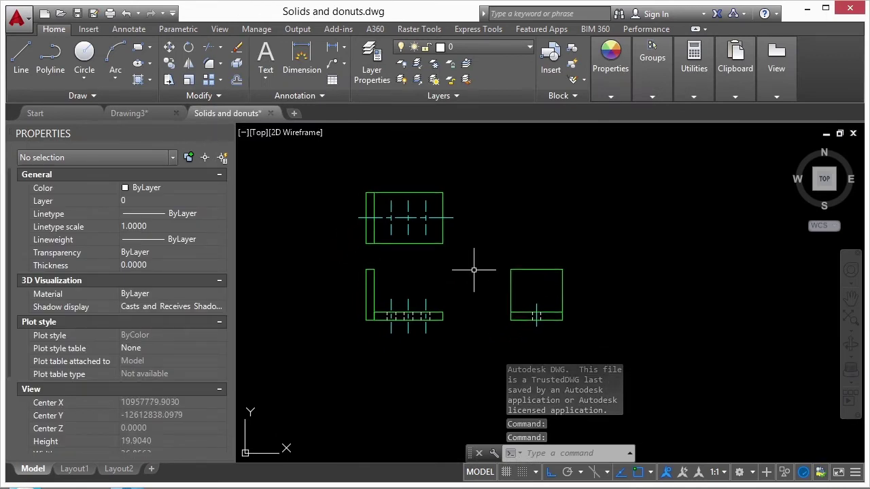
pyautogui.scroll(2, 367, 291)
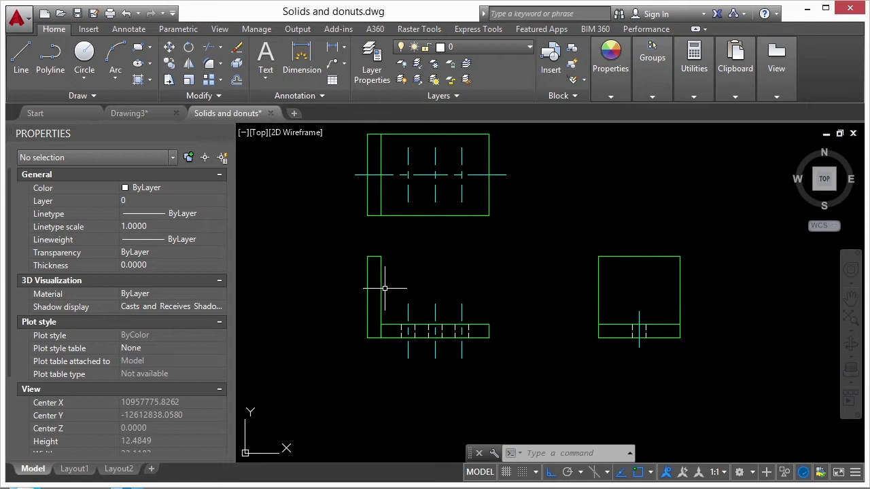
pyautogui.scroll(2, 454, 296)
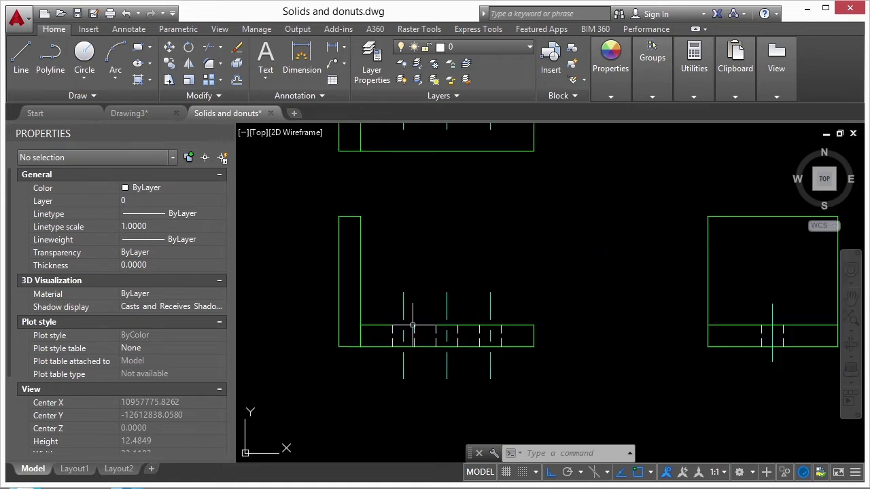
pyautogui.scroll(-2, 473, 325)
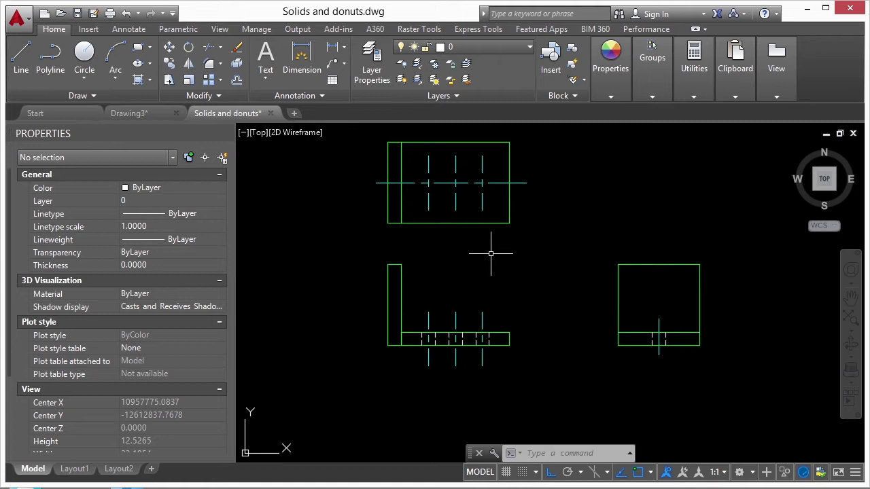
pyautogui.scroll(4, 413, 333)
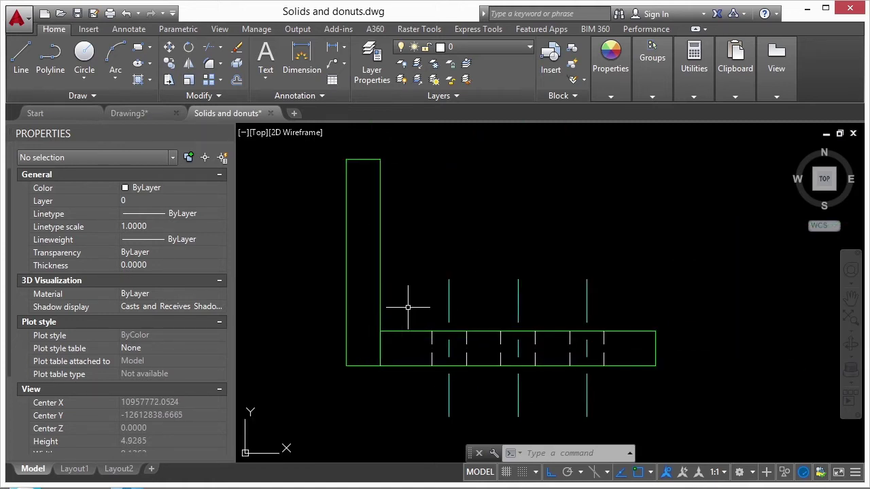
pyautogui.scroll(-6, 441, 251)
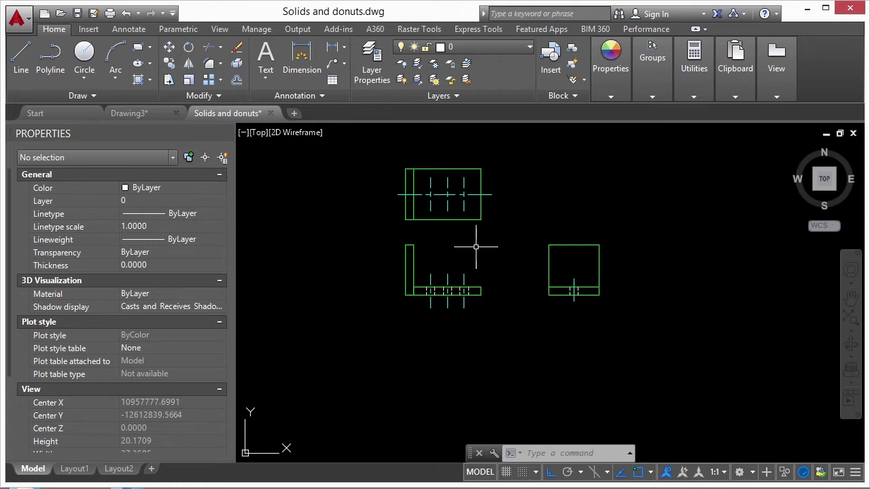
# Step: Draw a filled four-point 2D Solid shaped like a parallelogram in empty space beyond the top view, picking both lower corners before the upper ones
pyautogui.write('solid')
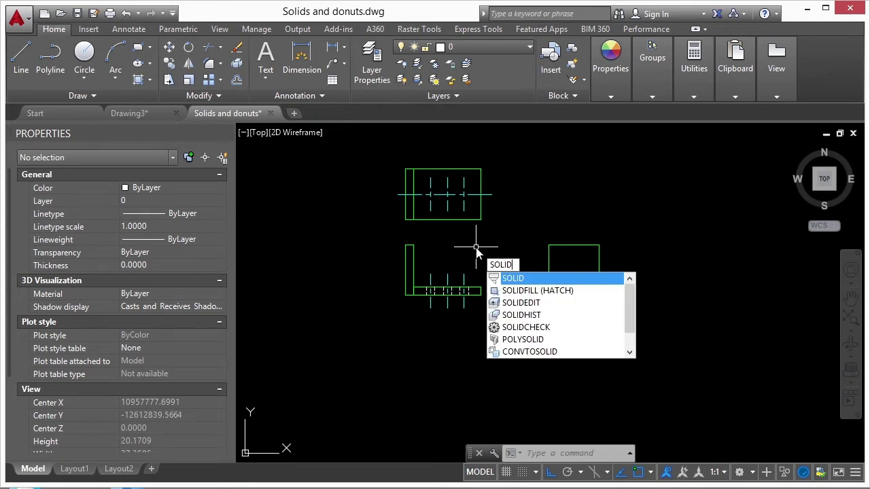
pyautogui.press('Return')
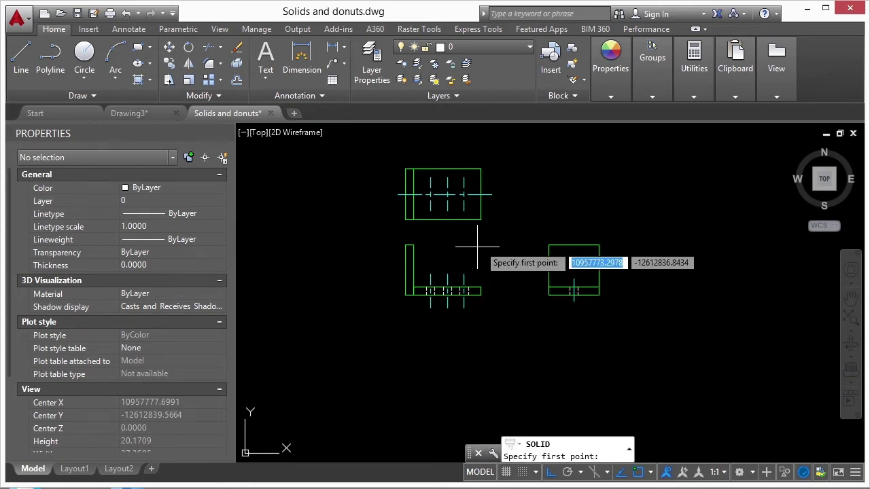
pyautogui.moveTo(568, 193); pyautogui.dragTo(426, 246, button='middle')
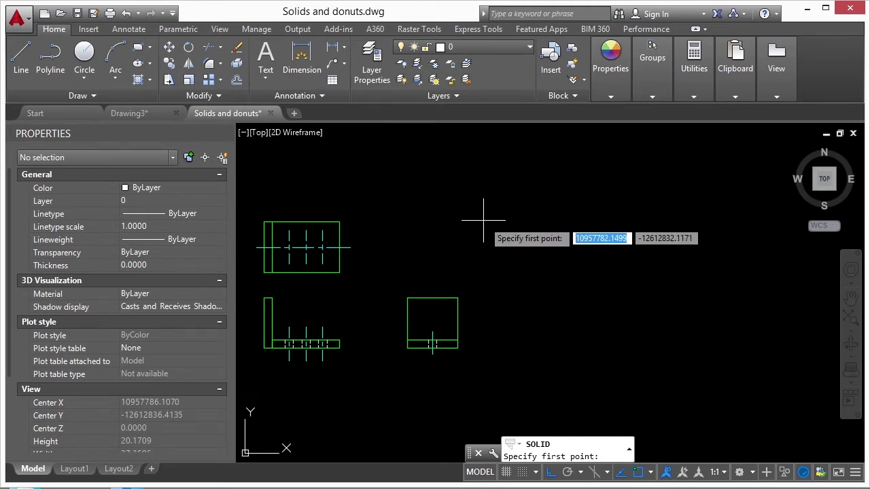
pyautogui.click(482, 228)
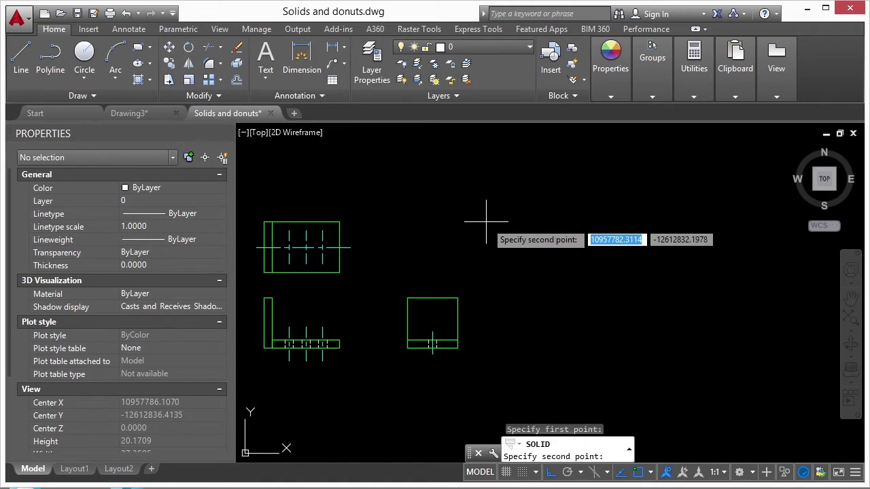
pyautogui.click(553, 227)
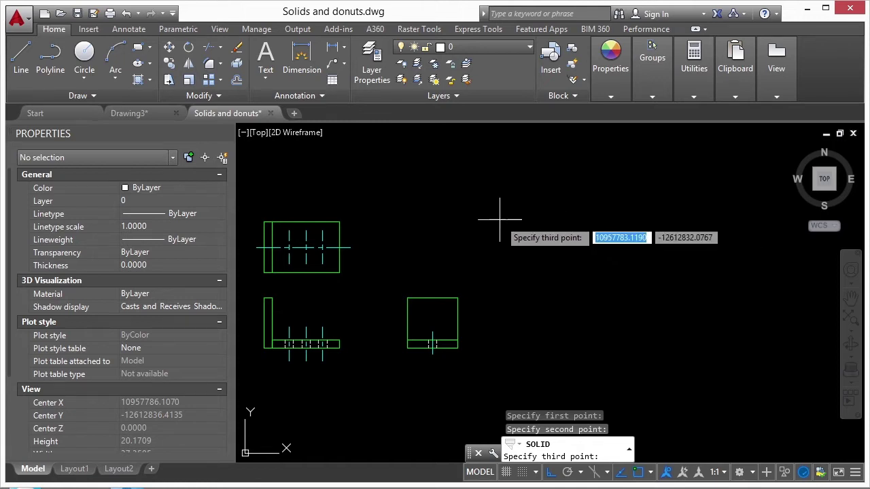
pyautogui.click(529, 185)
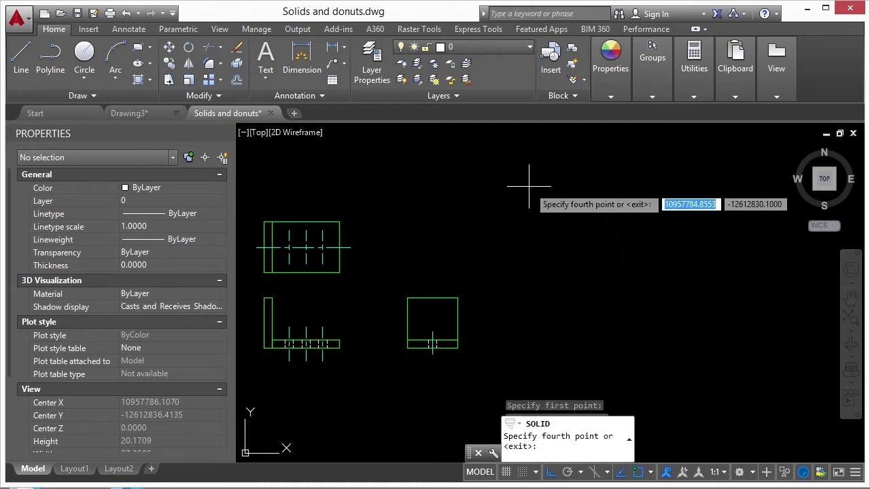
pyautogui.click(593, 193)
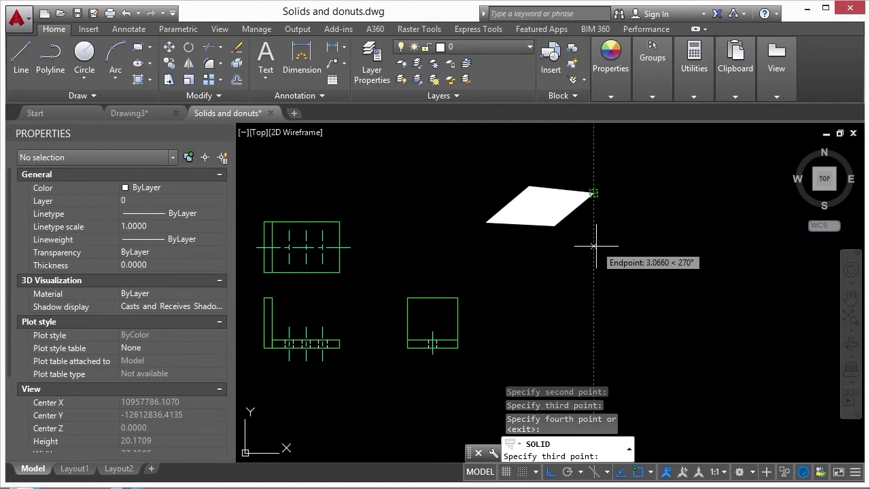
# Step: Finish the parallelogram Solid and grip-stretch its lower-left vertex upward, then, with ortho off, past the lower-right vertex and back to the lower left
pyautogui.press('Return')
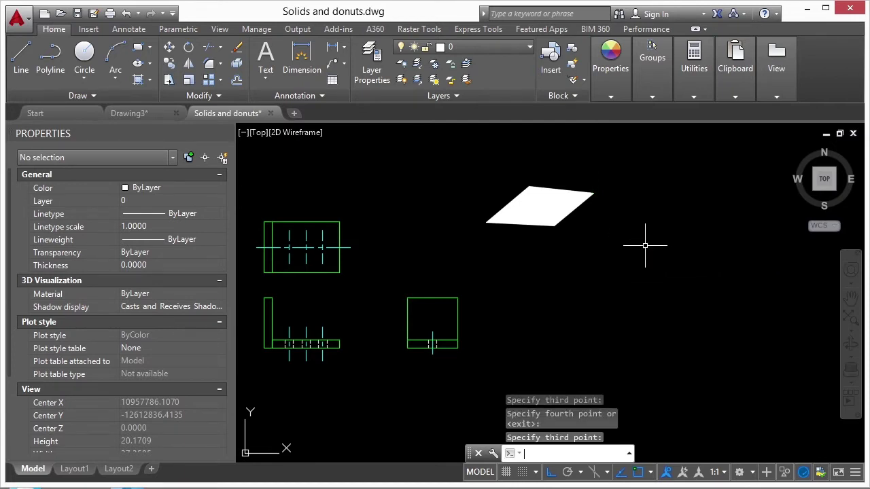
pyautogui.click(576, 211)
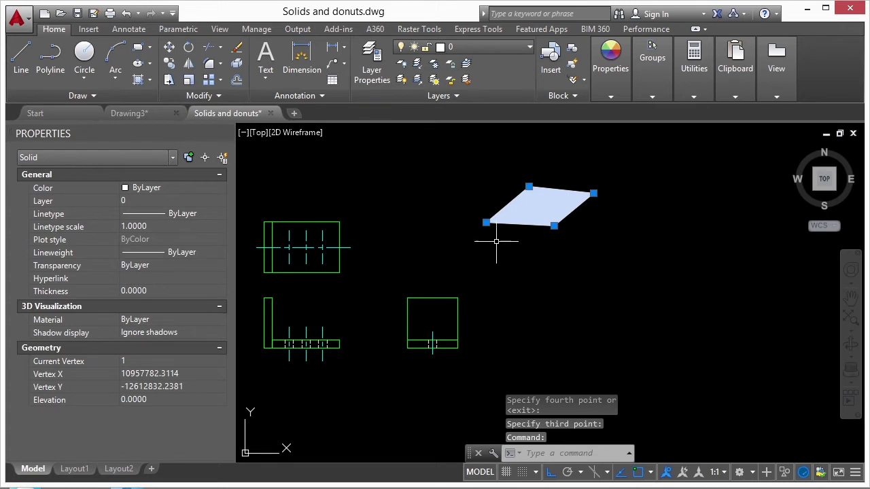
pyautogui.click(486, 222)
pyautogui.click(486, 182)
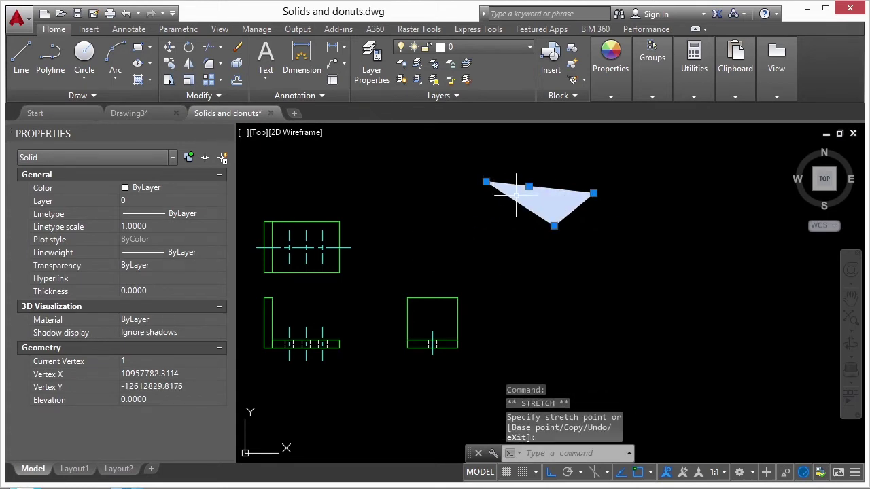
pyautogui.click(486, 182)
pyautogui.press('F8')
pyautogui.click(627, 229)
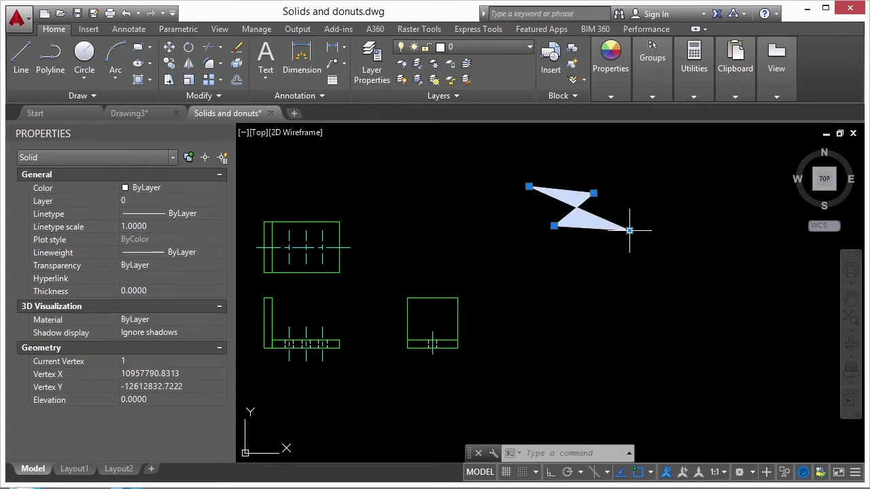
pyautogui.click(629, 230)
pyautogui.click(482, 229)
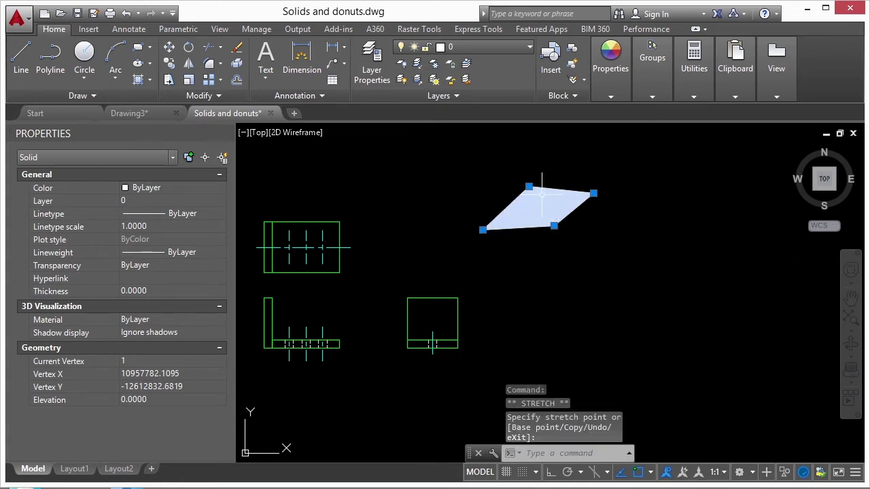
# Step: Stretch the solid's upper-left vertex below its lower-right vertex, and bring it back up nearer the upper-right vertex
pyautogui.scroll(4, 503, 217)
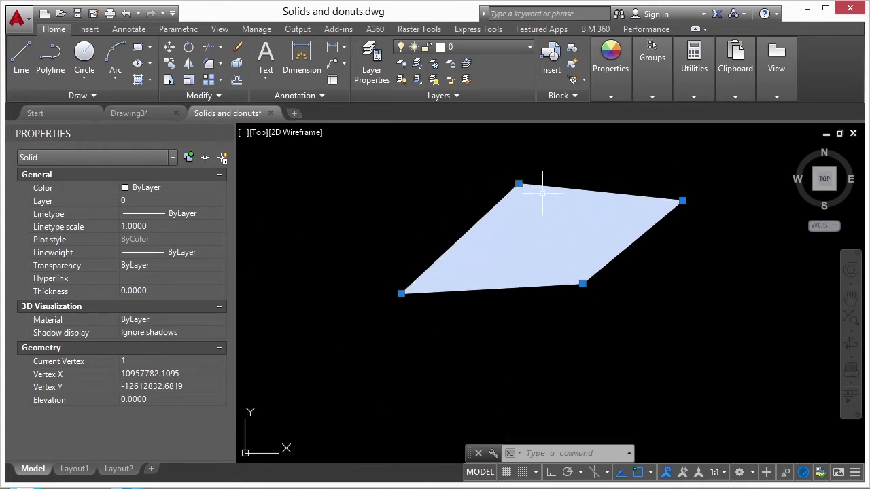
pyautogui.click(519, 183)
pyautogui.click(651, 332)
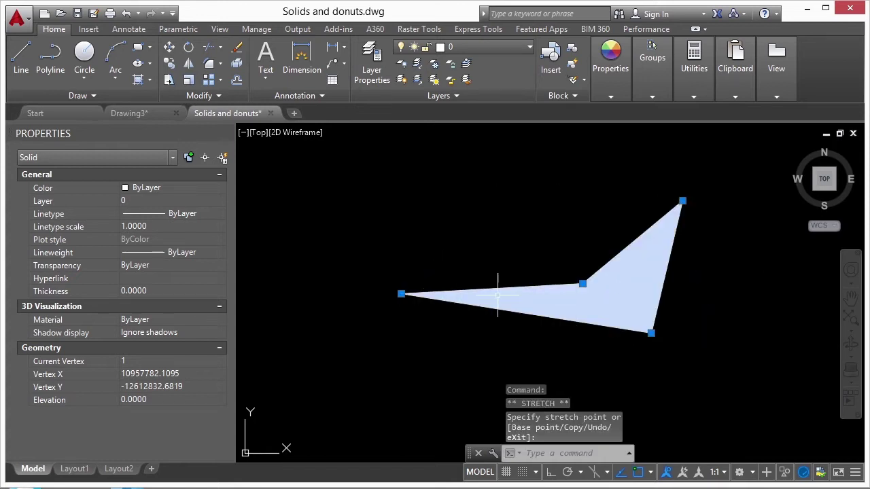
pyautogui.click(651, 333)
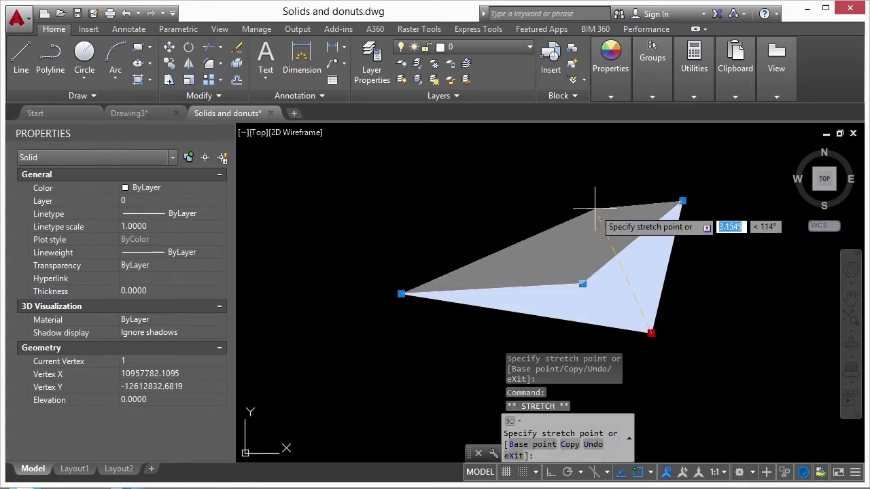
pyautogui.click(590, 196)
# Step: Reshape the solid into a slender quadrilateral by swinging its lower-right vertex above and back below, and raising its upper-left vertex
pyautogui.click(582, 283)
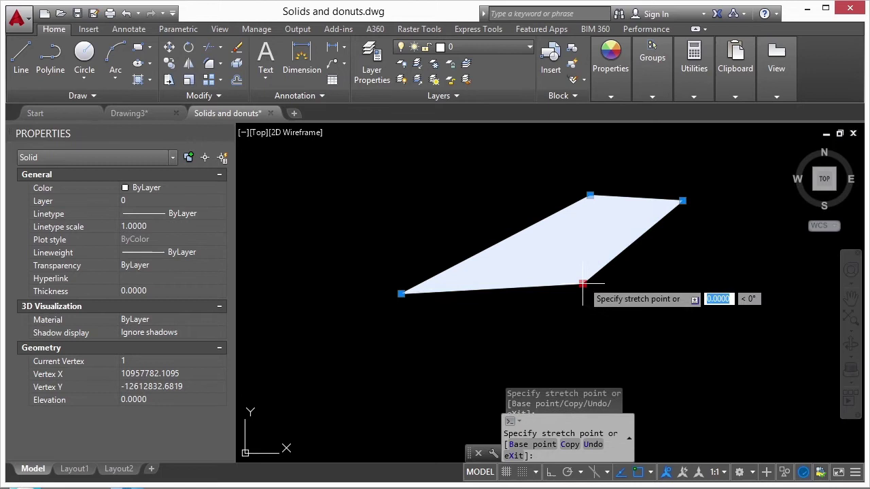
pyautogui.click(512, 202)
pyautogui.click(590, 196)
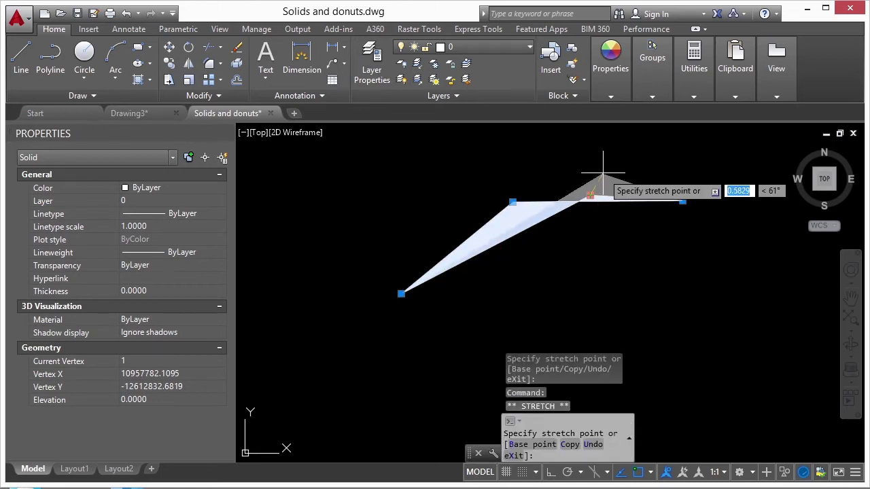
pyautogui.click(604, 167)
pyautogui.click(513, 202)
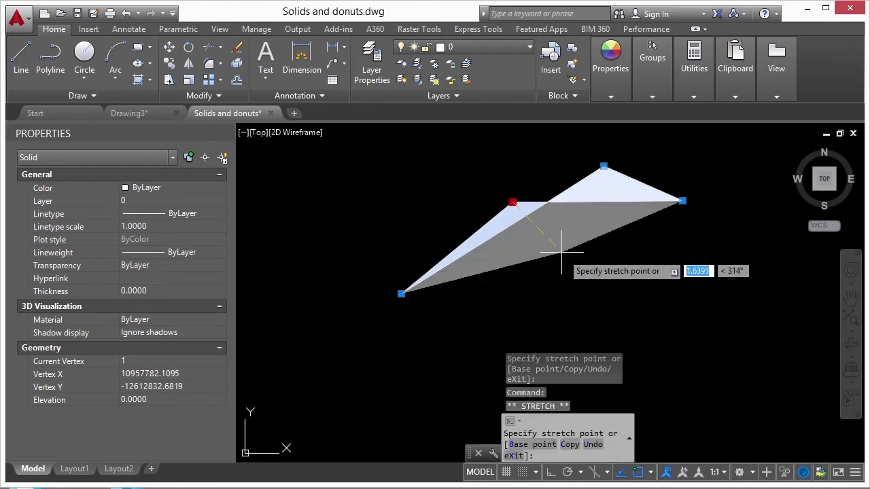
pyautogui.click(565, 257)
pyautogui.scroll(-4, 525, 224)
pyautogui.press('Escape')
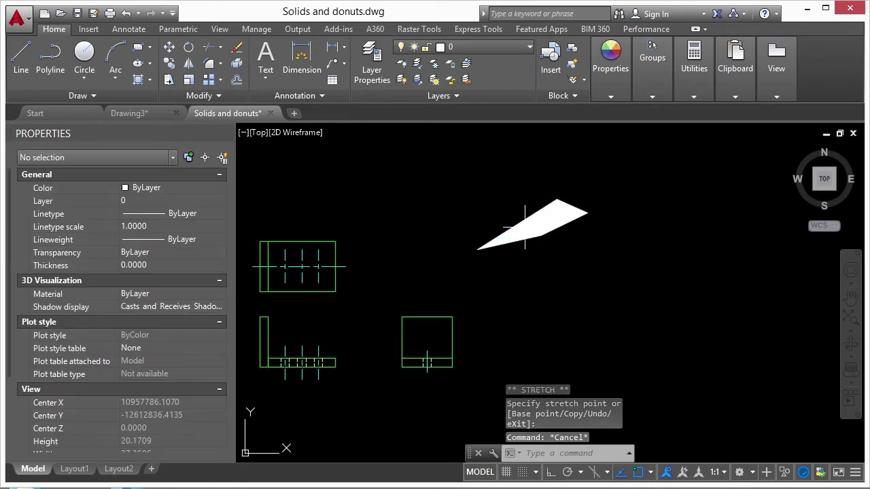
# Step: Draw a filled triangular 2D Solid from three points below the slender solid, and select it briefly to check its grips
pyautogui.write('solid')
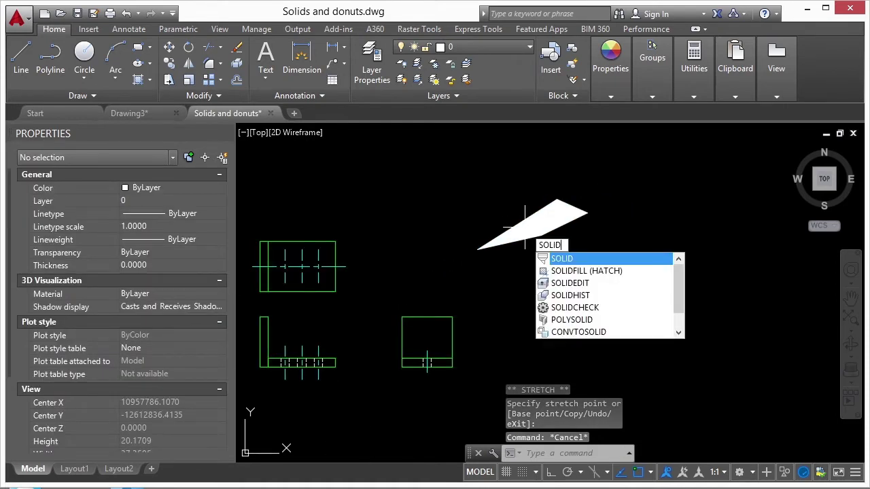
pyautogui.press('Return')
pyautogui.click(565, 303)
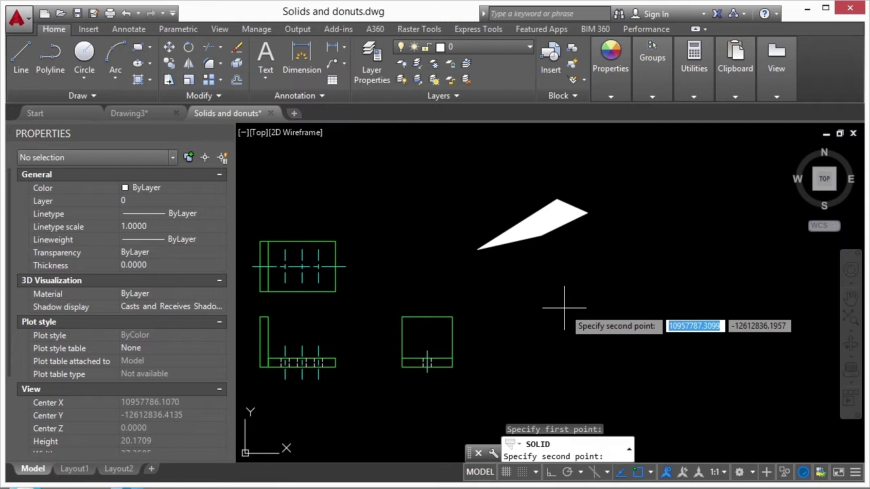
pyautogui.click(565, 272)
pyautogui.click(615, 299)
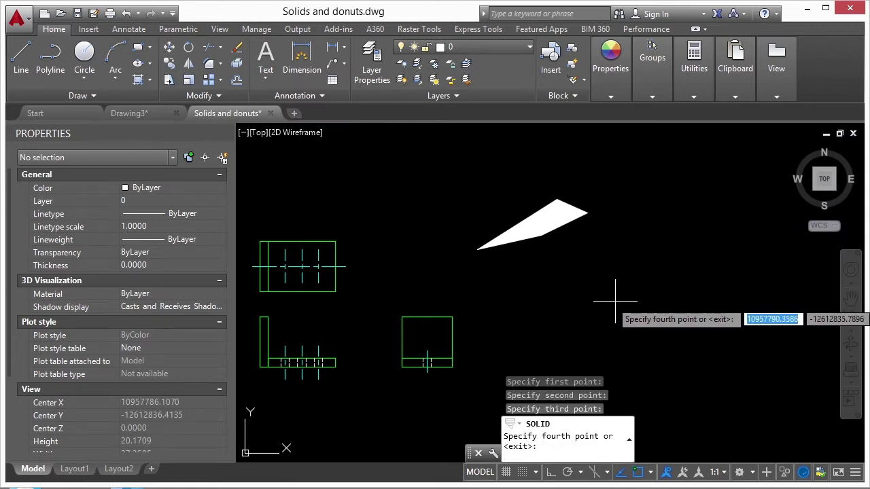
pyautogui.press('Return')
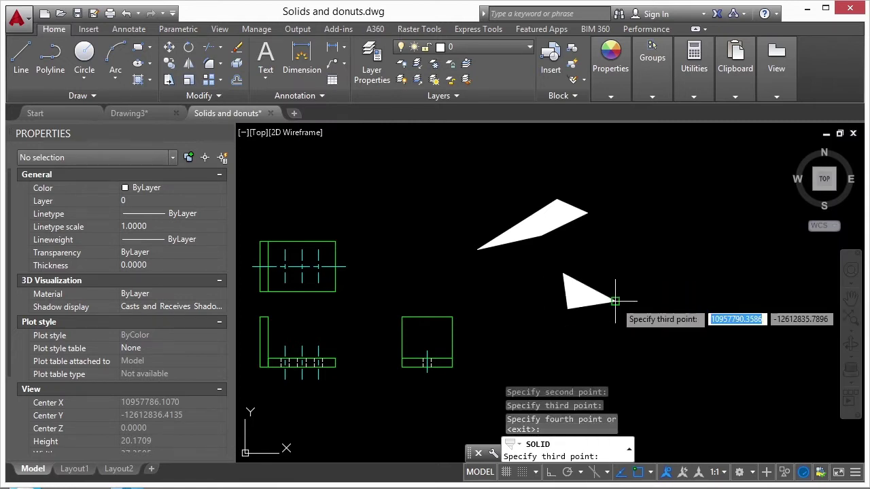
pyautogui.press('Return')
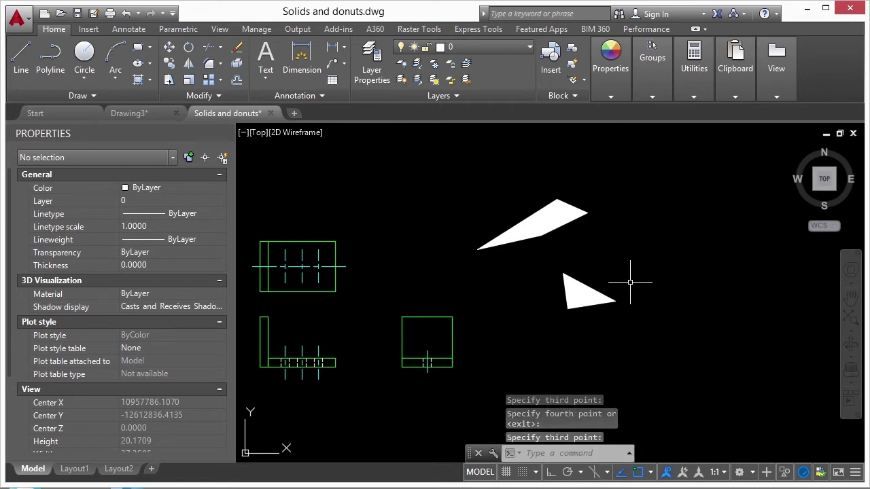
pyautogui.click(609, 298)
pyautogui.click(580, 281)
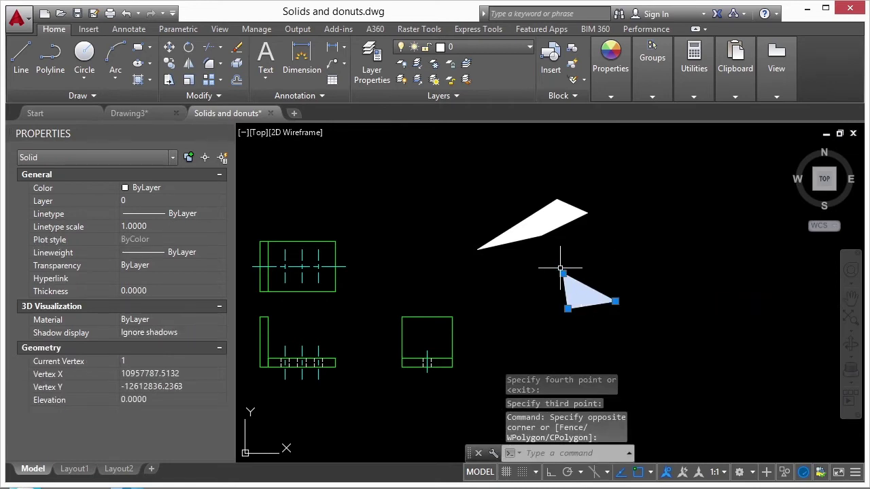
pyautogui.press('Escape')
pyautogui.press('Escape')
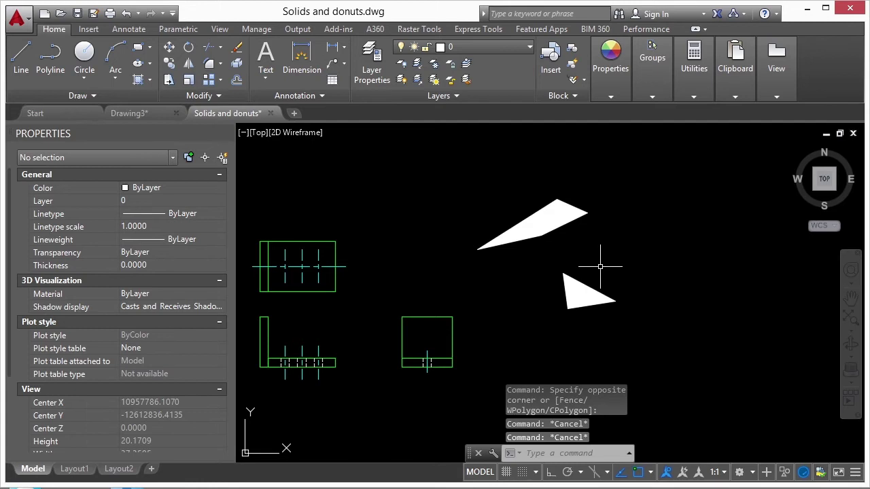
# Step: Draw a filled, diamond-like four-point 2D Solid in the empty space to the right of the two existing solids
pyautogui.write('solid')
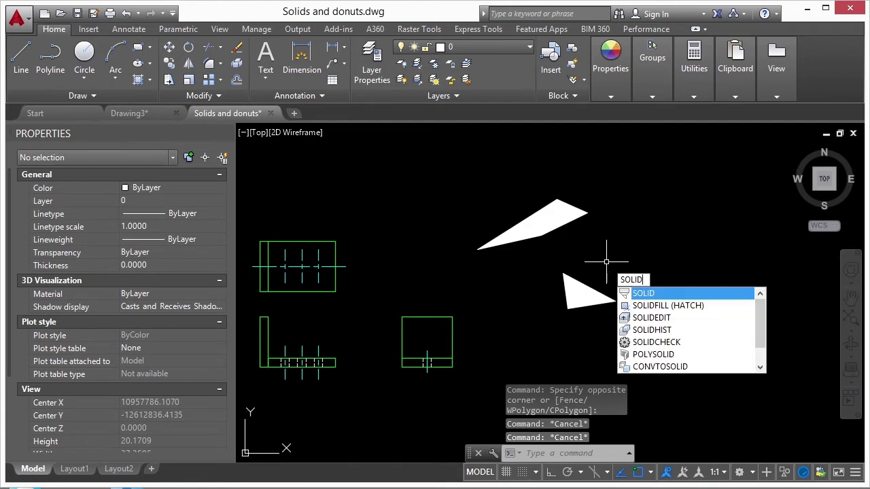
pyautogui.press('Return')
pyautogui.moveTo(611, 262)
pyautogui.mouseDown(button='middle')
pyautogui.moveTo(602, 252)
pyautogui.moveTo(539, 263)
pyautogui.mouseUp(button='middle')
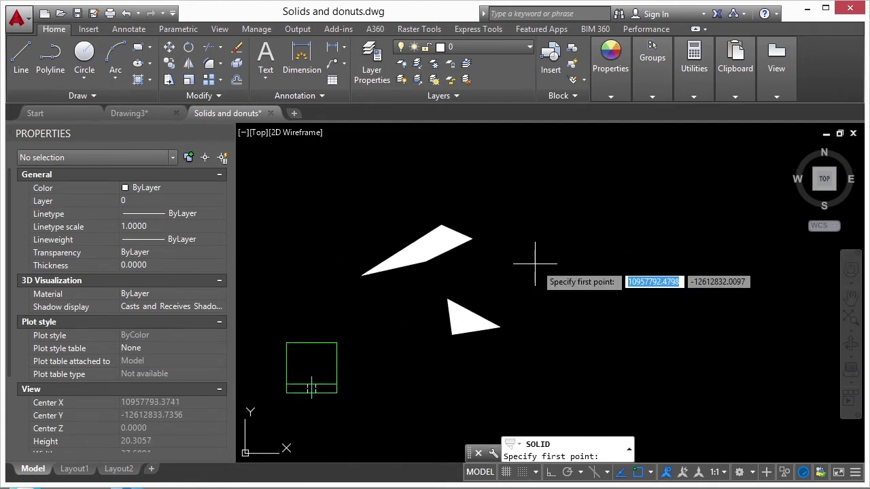
pyautogui.click(554, 243)
pyautogui.click(587, 273)
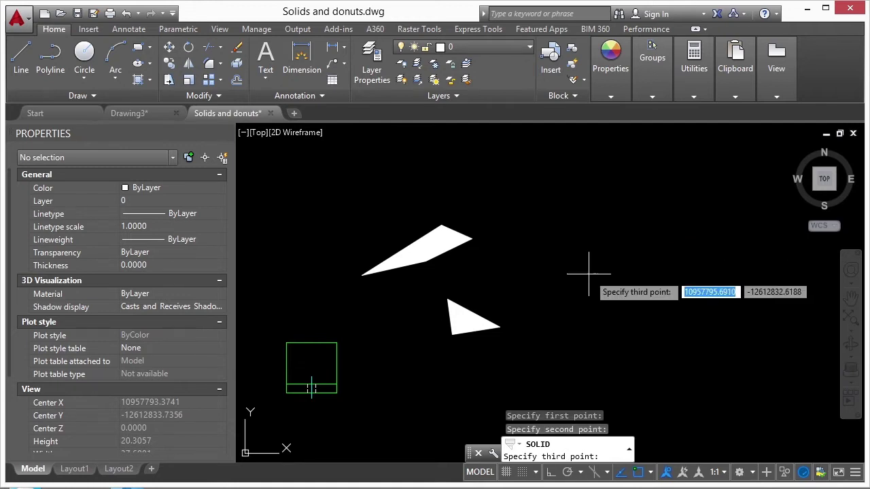
pyautogui.click(581, 227)
pyautogui.click(613, 252)
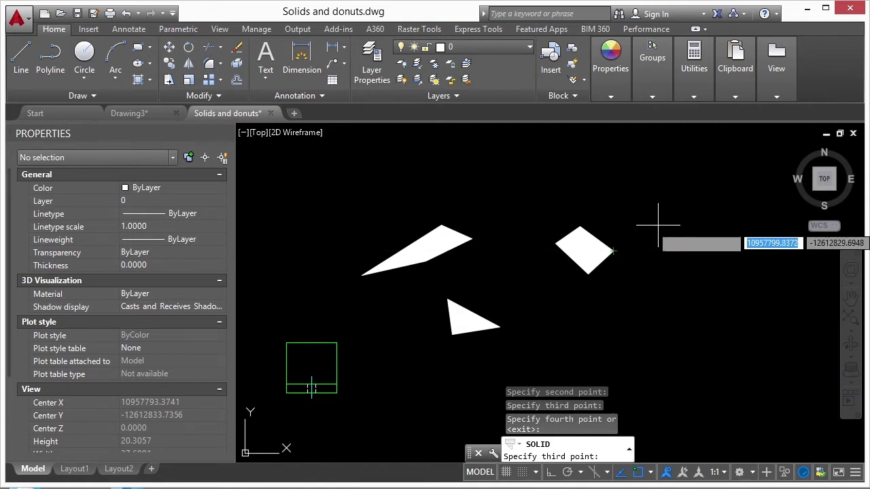
# Step: Extend the diamond-like Solid with five more connected segments by picking successive point pairs up and to the right, and end the command
pyautogui.scroll(2, 659, 231)
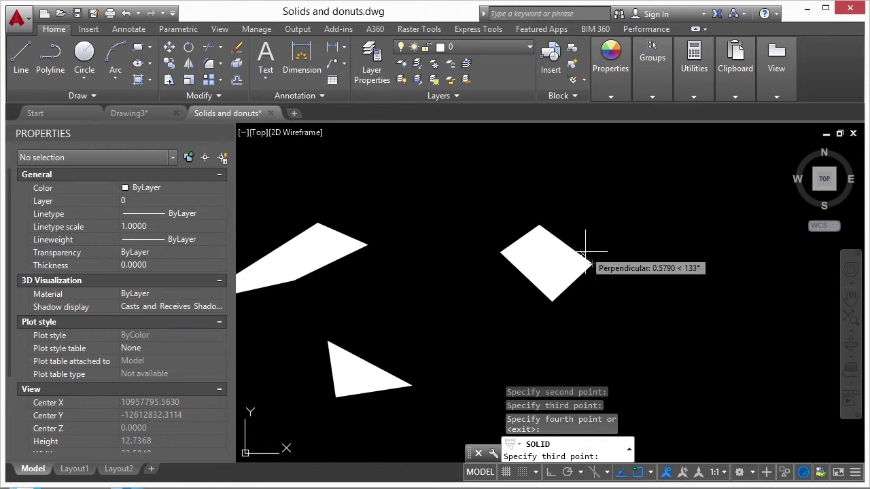
pyautogui.click(577, 196)
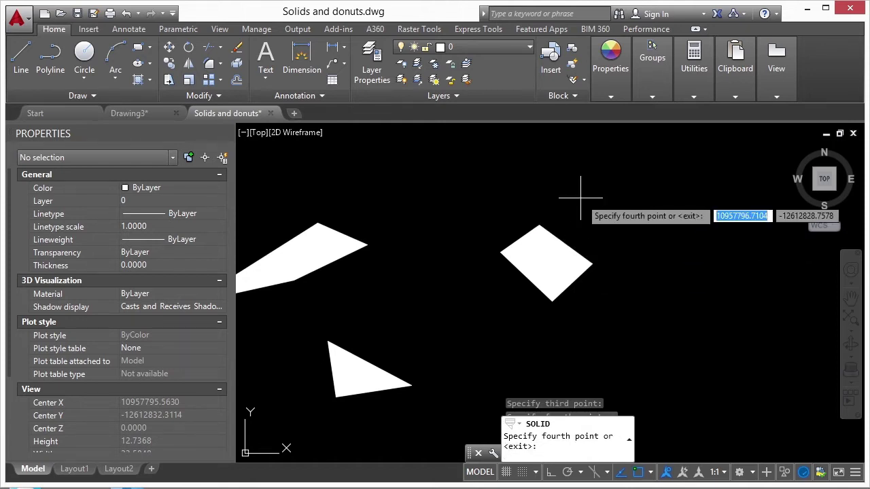
pyautogui.click(618, 227)
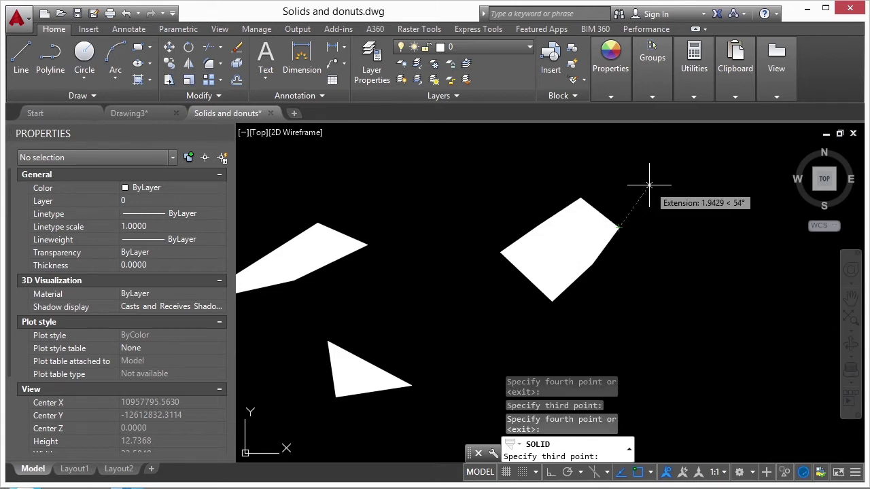
pyautogui.moveTo(599, 158); pyautogui.dragTo(582, 202, button='middle')
pyautogui.click(578, 201)
pyautogui.click(653, 252)
pyautogui.click(572, 162)
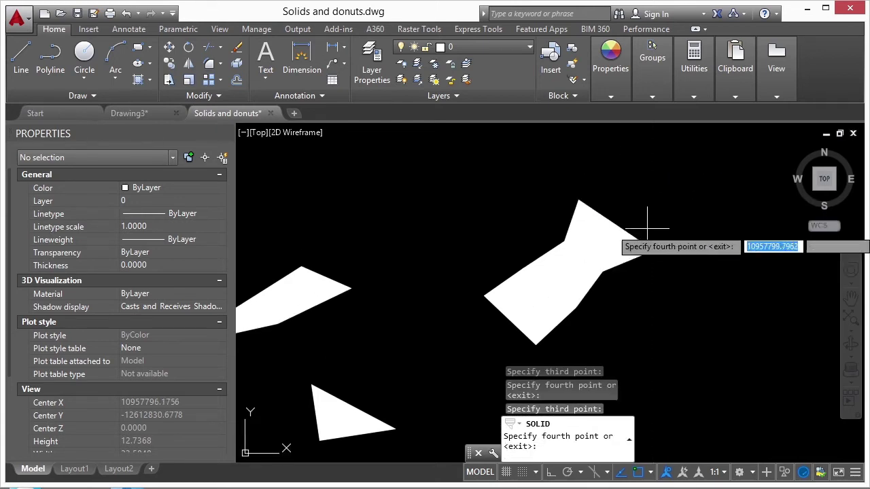
pyautogui.click(697, 244)
pyautogui.moveTo(666, 166); pyautogui.dragTo(607, 236, button='middle')
pyautogui.click(546, 211)
pyautogui.click(663, 280)
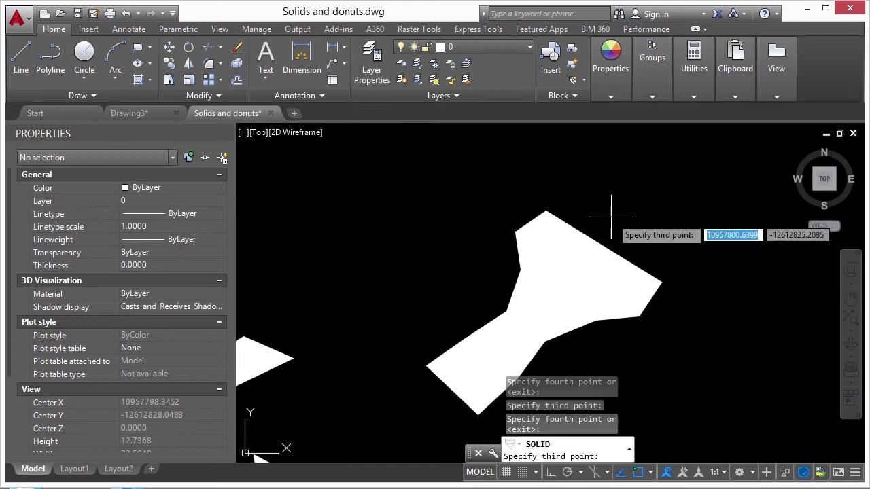
pyautogui.click(596, 207)
pyautogui.click(640, 227)
pyautogui.press('Return')
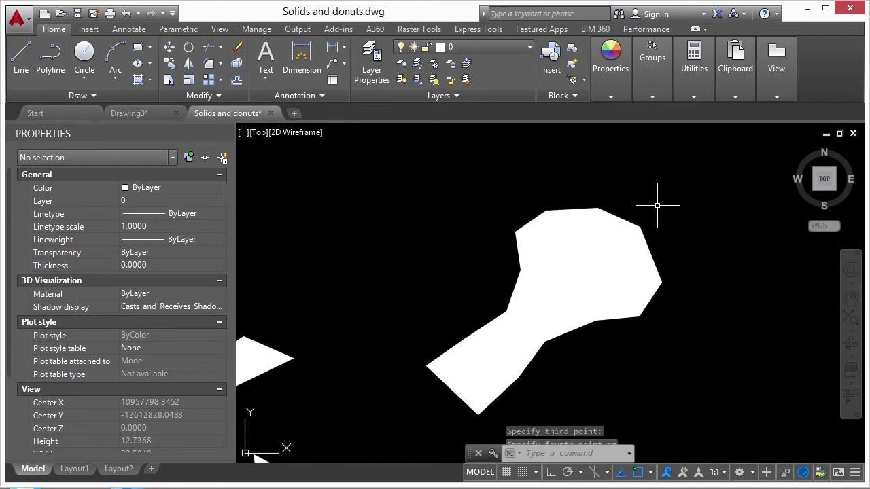
# Step: Erase the five connected solids added to the chain, keeping only the original diamond-like solid
pyautogui.scroll(-2, 657, 205)
pyautogui.click(649, 209)
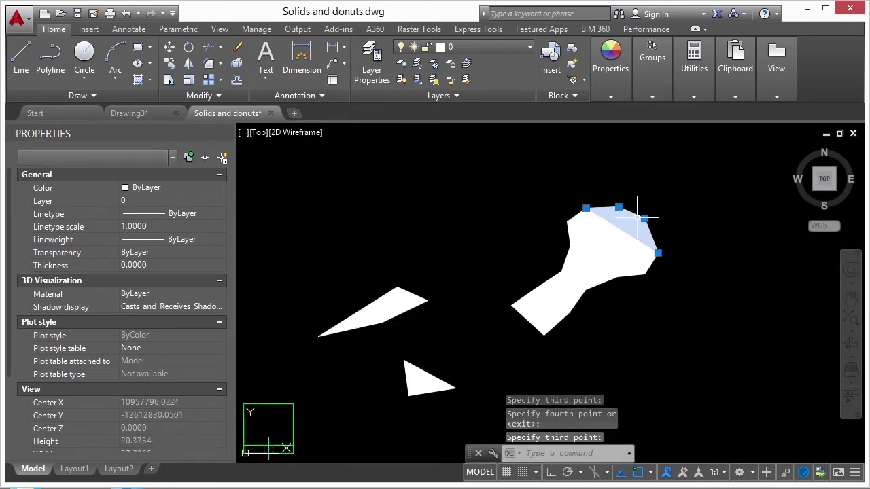
pyautogui.click(607, 245)
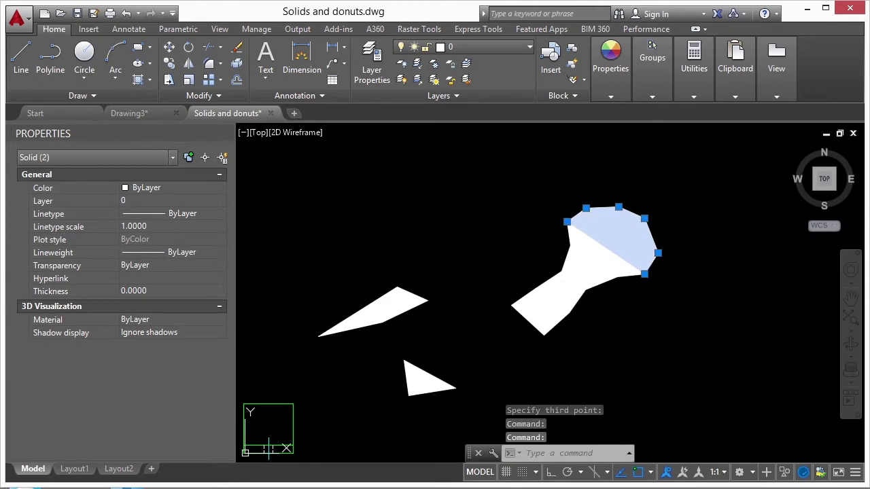
pyautogui.click(589, 267)
pyautogui.click(571, 253)
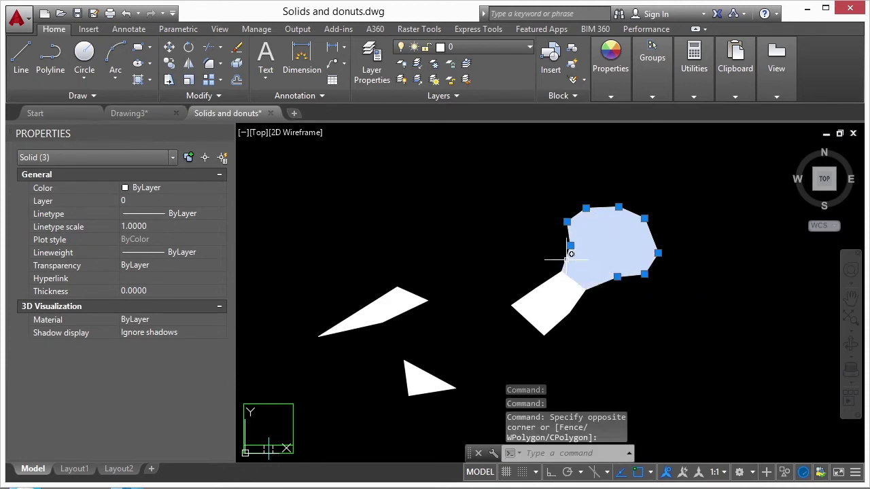
pyautogui.click(549, 276)
pyautogui.click(535, 265)
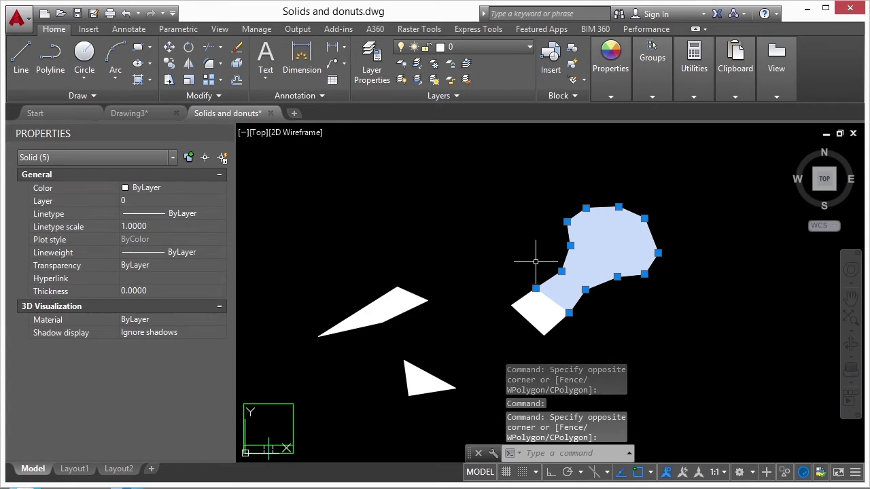
pyautogui.rightClick(541, 233)
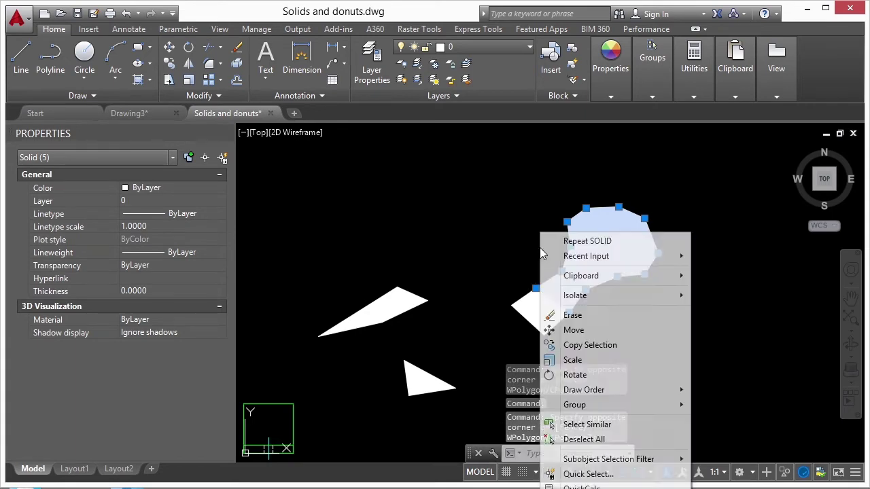
pyautogui.moveTo(588, 275)
pyautogui.click(574, 314)
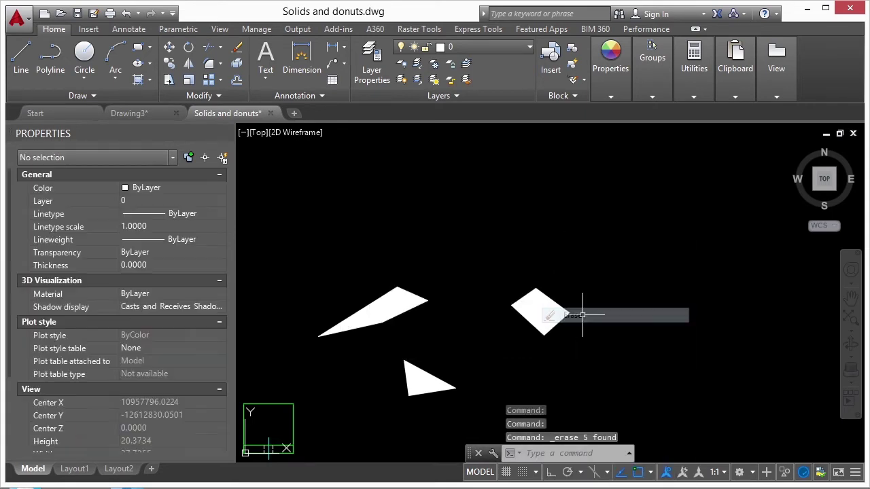
# Step: Erase the three remaining filled solids: the slender one, the triangular one and the diamond-like one
pyautogui.press('Return')
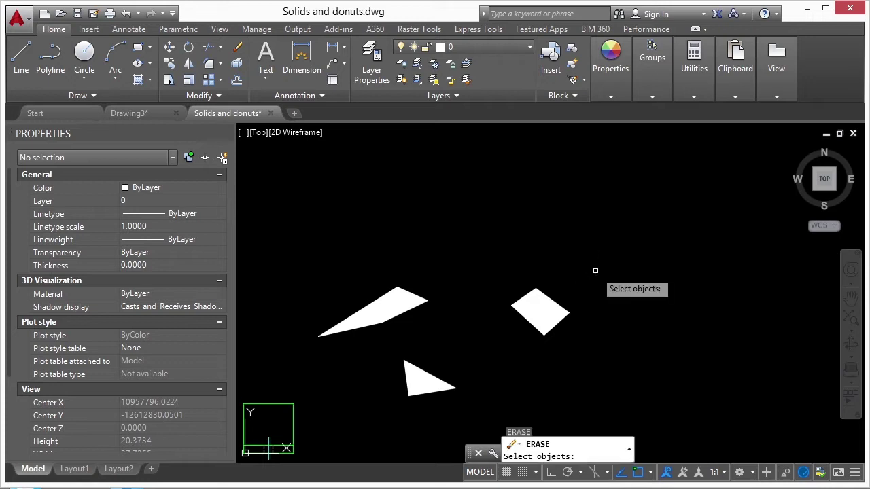
pyautogui.scroll(-2, 616, 255)
pyautogui.click(612, 233)
pyautogui.click(452, 361)
pyautogui.press('Return')
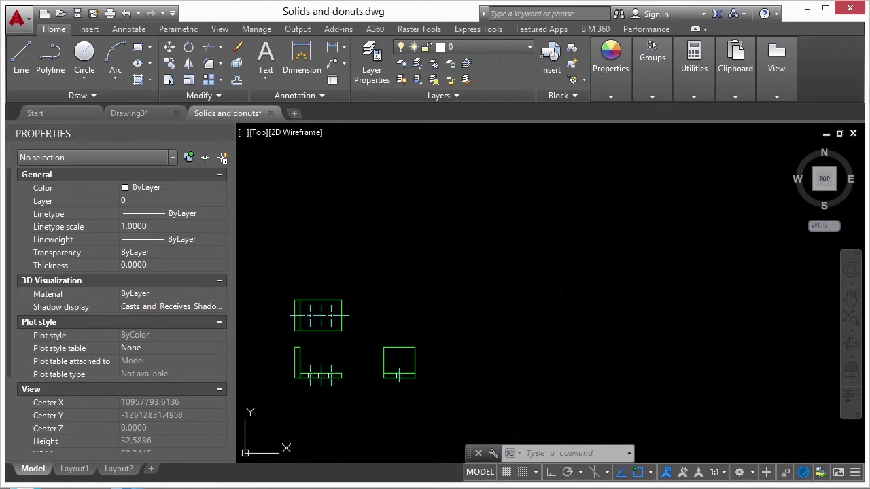
pyautogui.scroll(6, 346, 380)
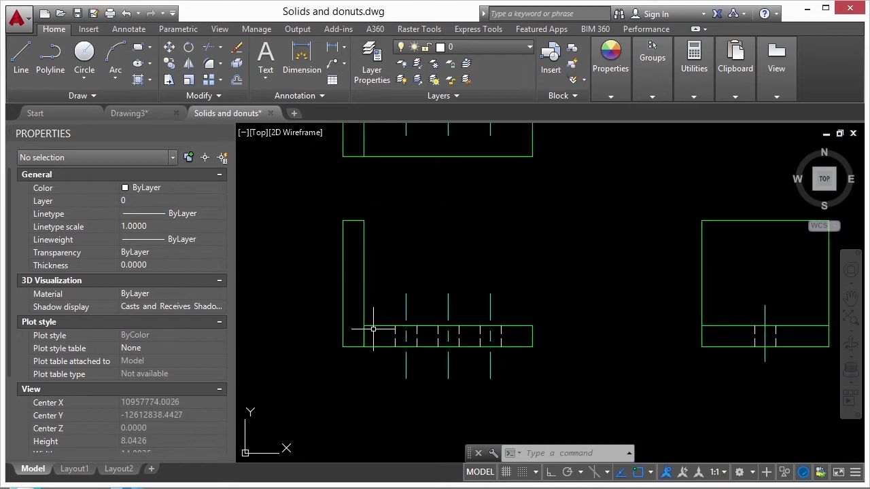
pyautogui.write('c')
pyautogui.press('Return')
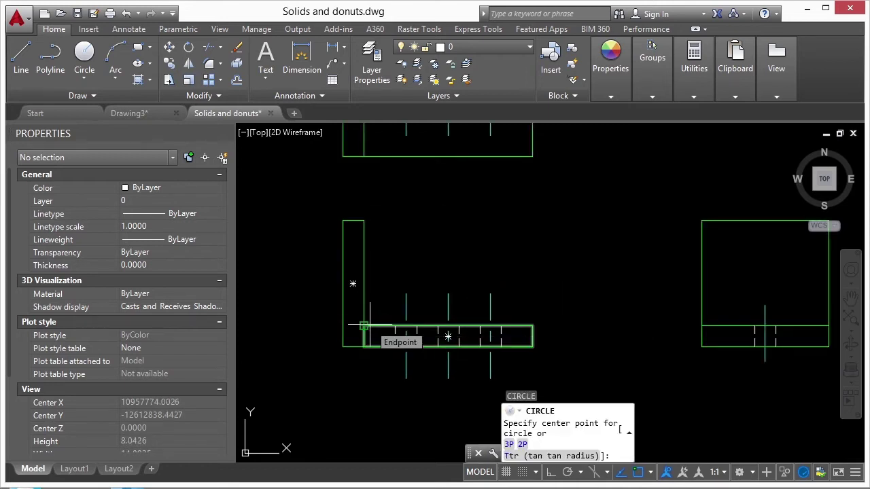
pyautogui.press('Escape')
pyautogui.press('Escape')
pyautogui.write('di')
pyautogui.press('Return')
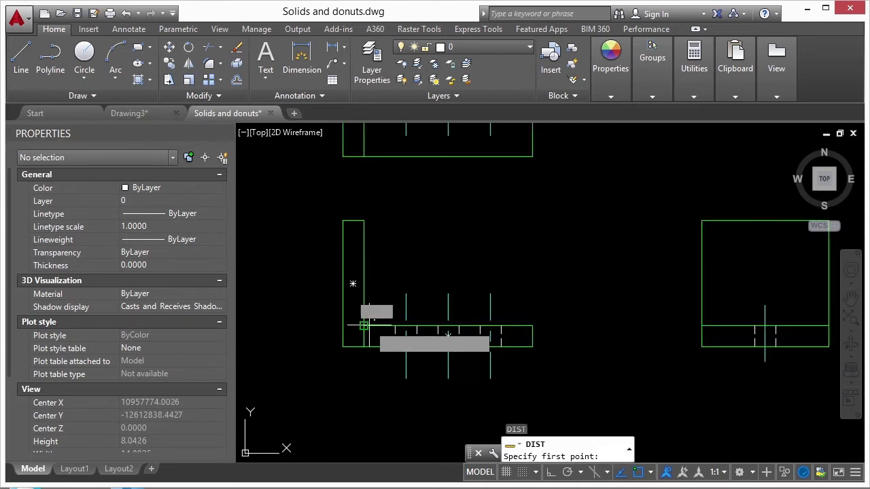
pyautogui.click(367, 329)
pyautogui.press('Escape')
# Step: Draw a circle of radius 0.25 centred on the inner corner of the L-shaped front view, and select it briefly to check its grips
pyautogui.write('c')
pyautogui.press('Return')
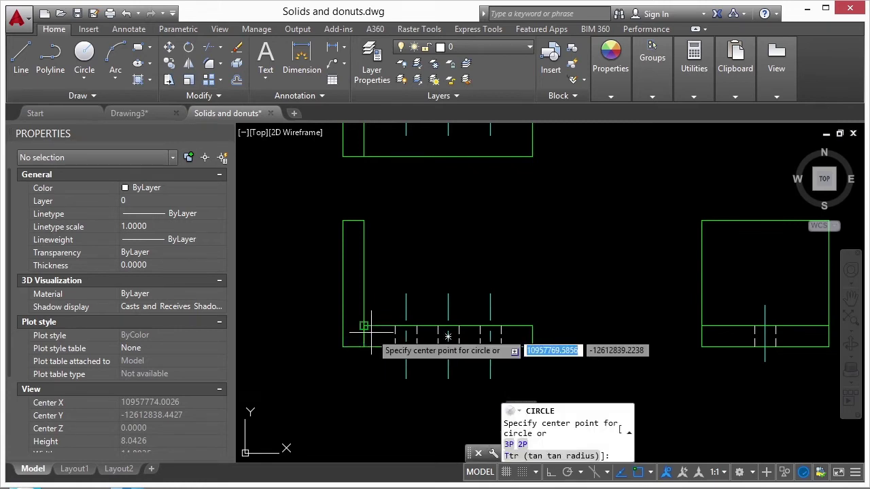
pyautogui.click(364, 326)
pyautogui.scroll(3, 381, 309)
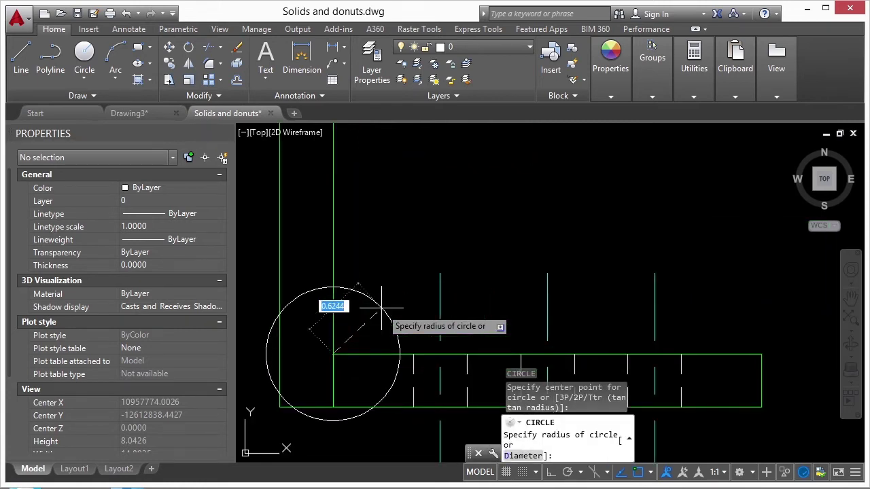
pyautogui.write('.25')
pyautogui.press('Return')
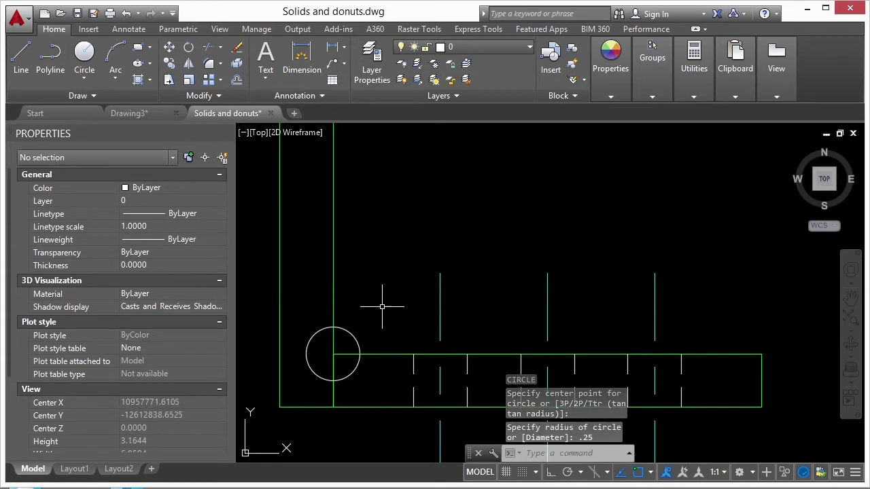
pyautogui.scroll(2, 373, 333)
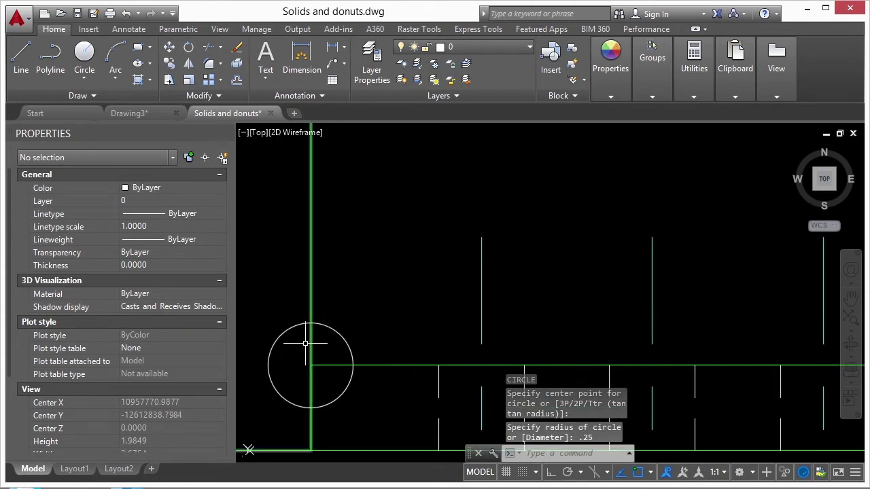
pyautogui.click(330, 326)
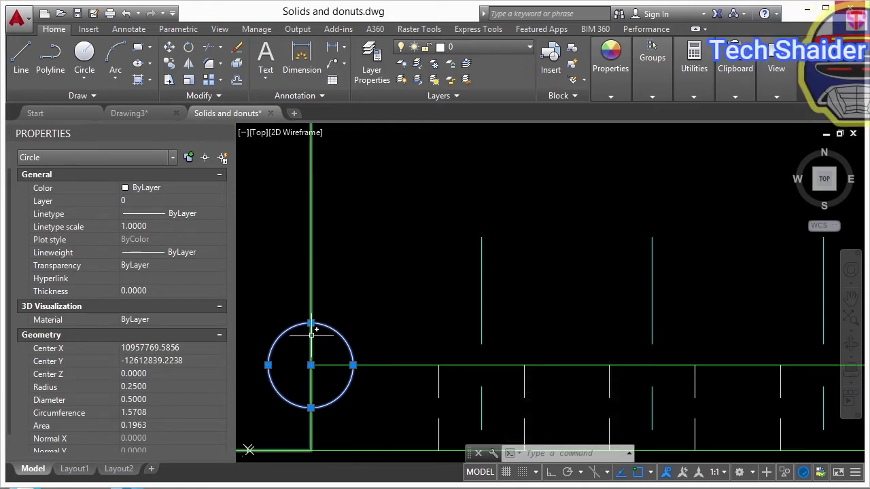
pyautogui.press('Escape')
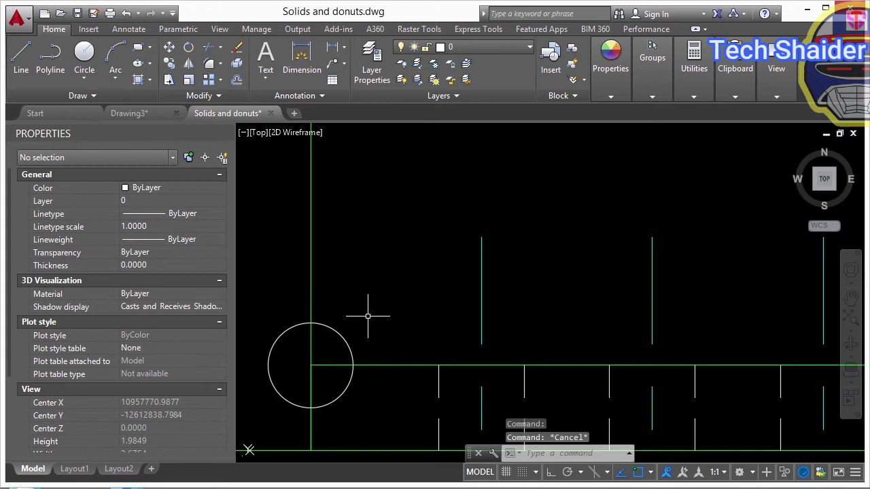
# Step: Draw a filled triangular 2D Solid from the circle's centre to its upper quadrant and its right quadrant, and end the command
pyautogui.write('solid')
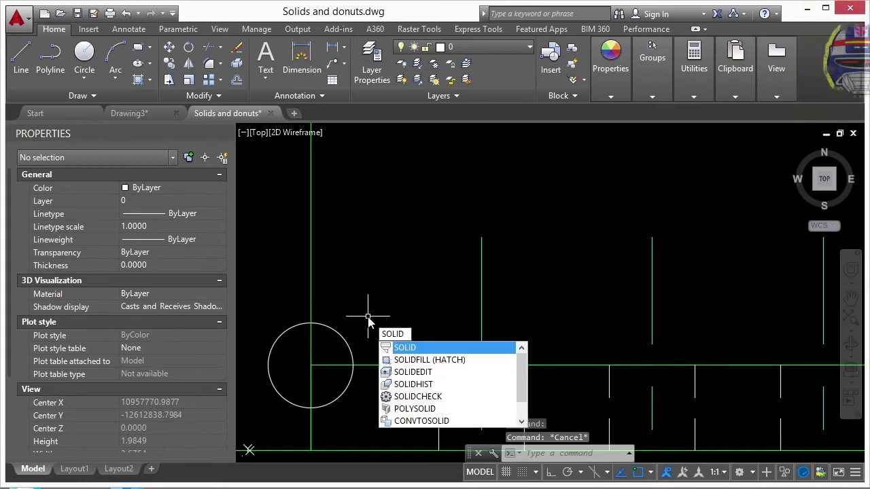
pyautogui.press('Return')
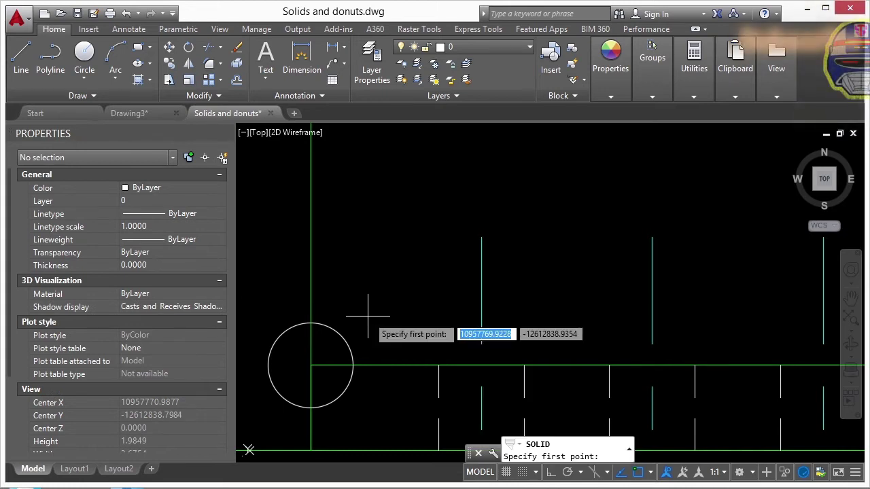
pyautogui.click(310, 366)
pyautogui.click(310, 324)
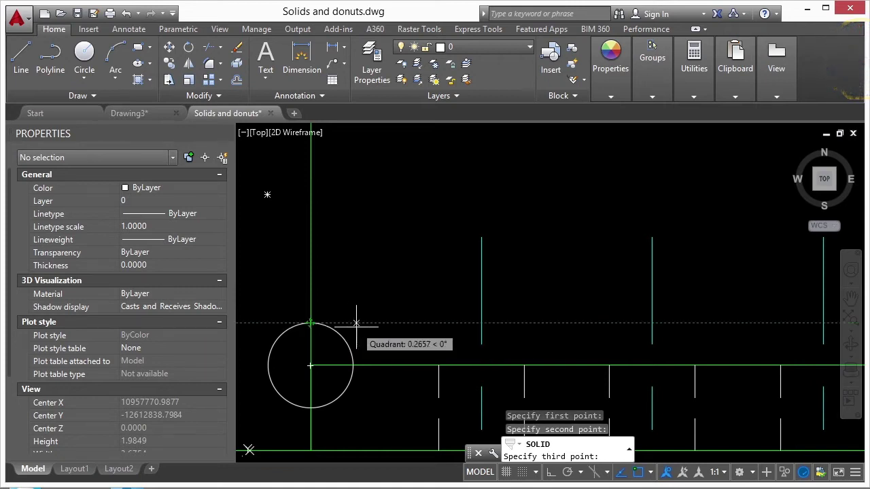
pyautogui.click(353, 366)
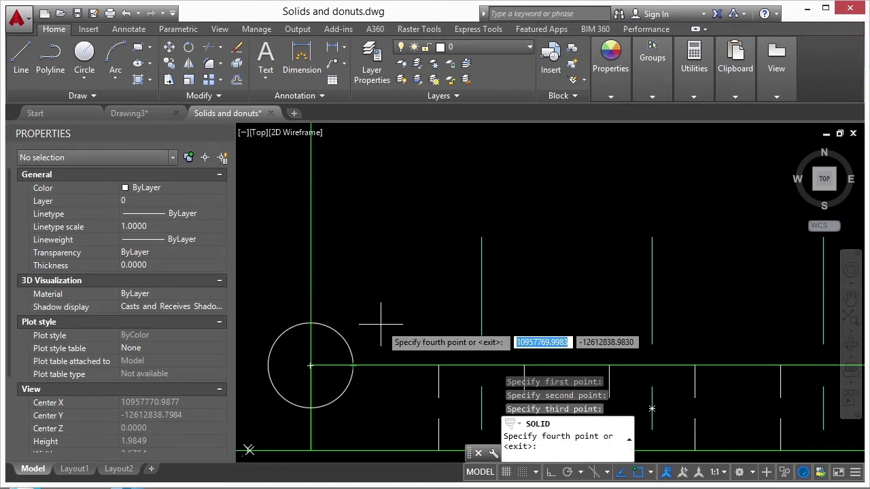
pyautogui.press('Return')
pyautogui.press('Escape')
pyautogui.press('Escape')
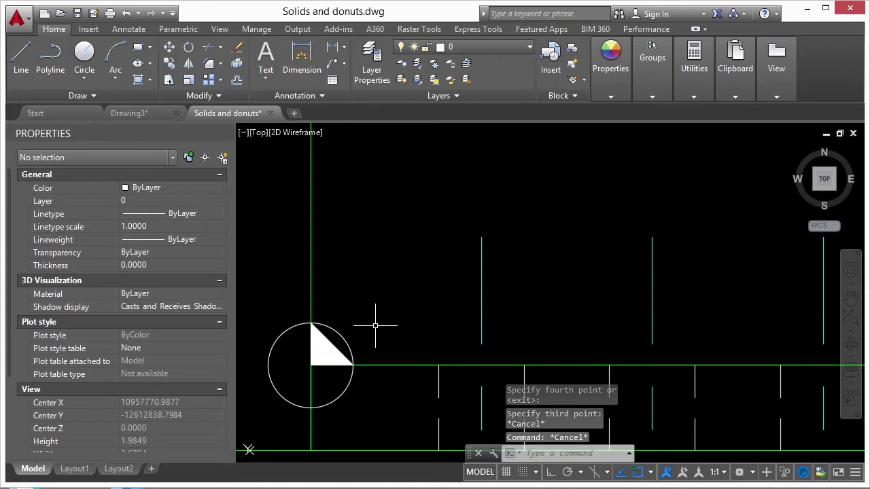
# Step: Erase the construction circle around the triangular solid at the L-shaped view's inner corner
pyautogui.write('e')
pyautogui.press('Return')
pyautogui.click(338, 331)
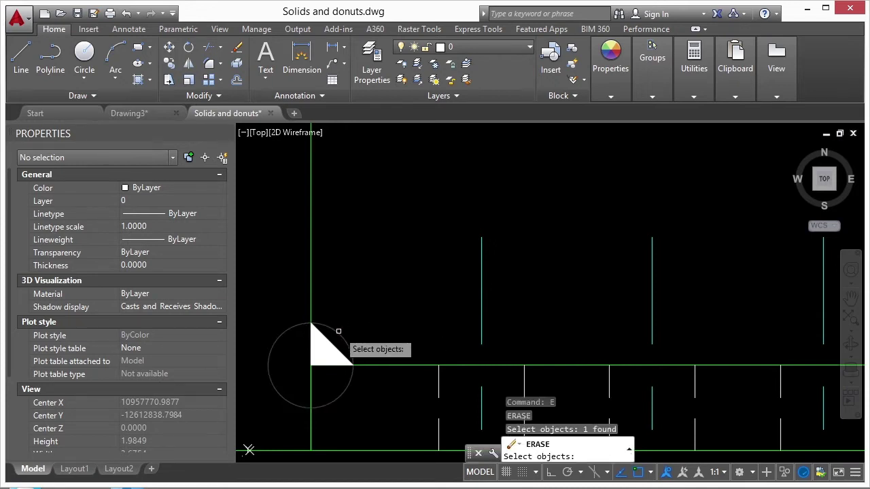
pyautogui.scroll(-4, 369, 292)
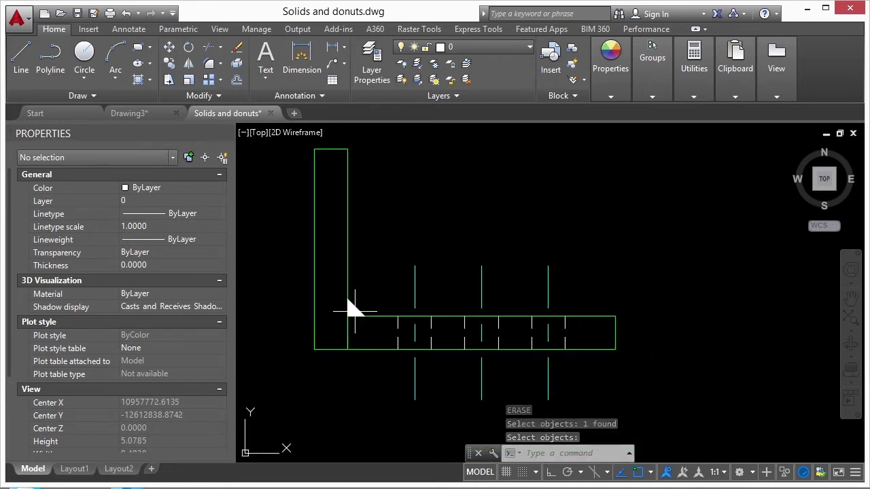
pyautogui.click(355, 305)
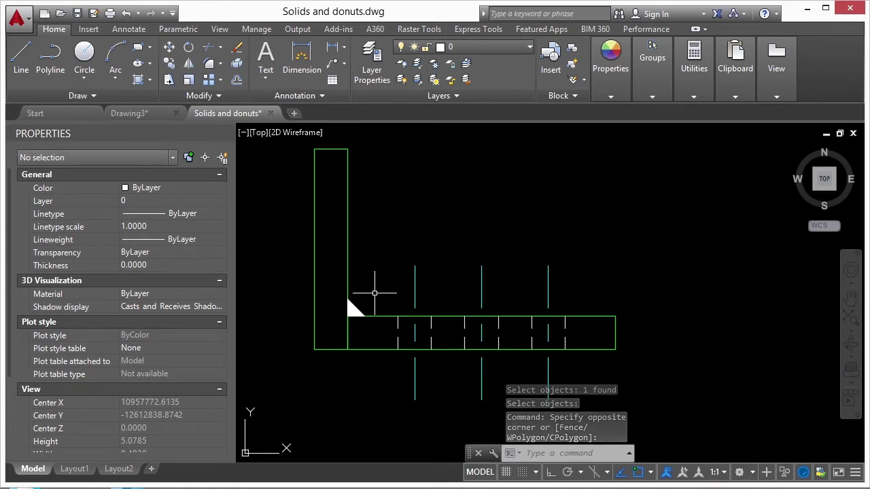
# Step: Examine the triangular solid in the L-shaped view's inner corner up close and alongside the other projected views
pyautogui.scroll(-2, 327, 330)
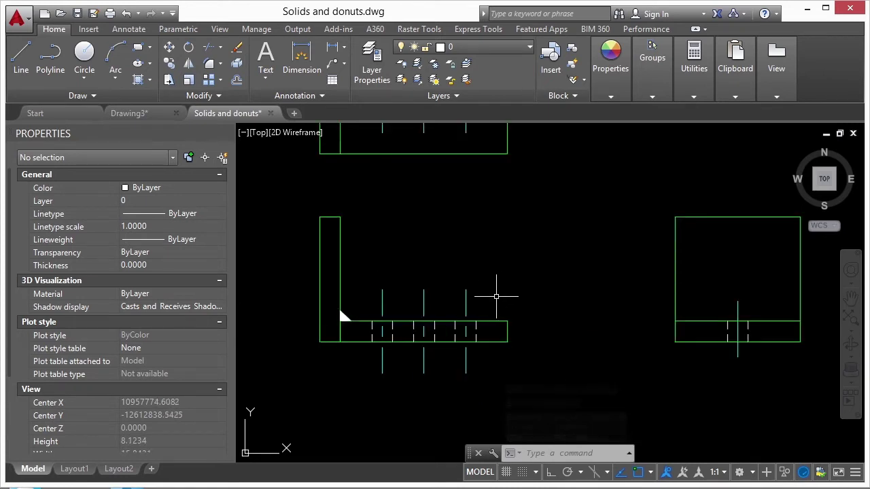
pyautogui.moveTo(435, 249); pyautogui.dragTo(477, 366, button='middle')
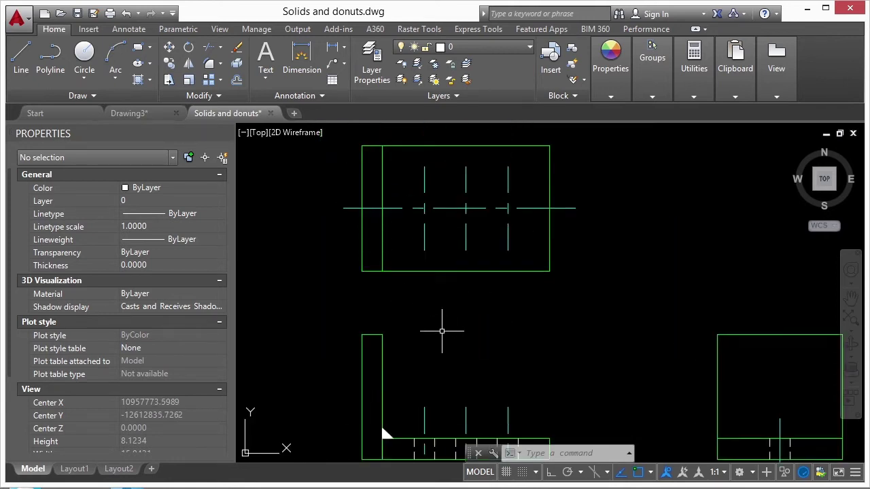
pyautogui.scroll(-2, 423, 302)
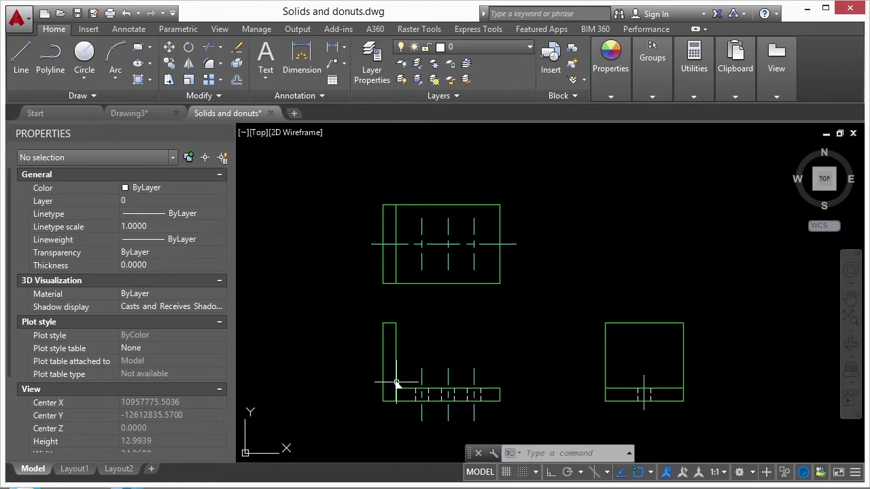
pyautogui.scroll(6, 396, 382)
pyautogui.moveTo(388, 360); pyautogui.dragTo(387, 297, button='middle')
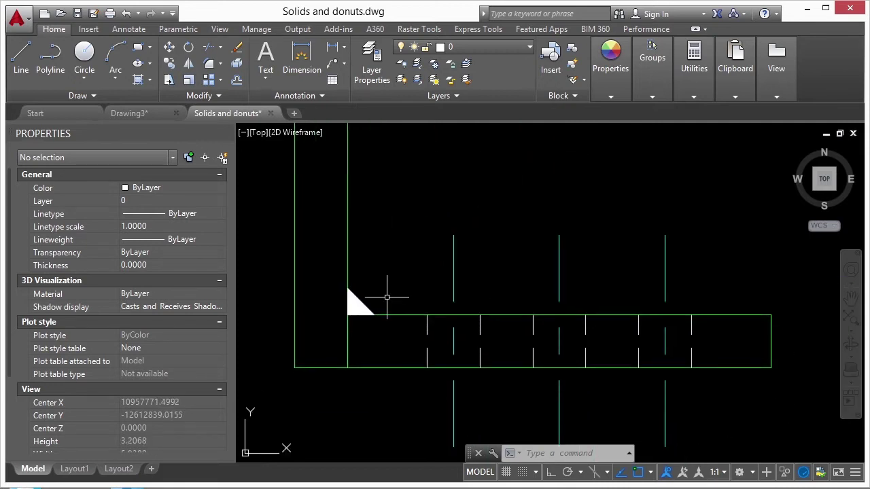
pyautogui.scroll(2, 361, 294)
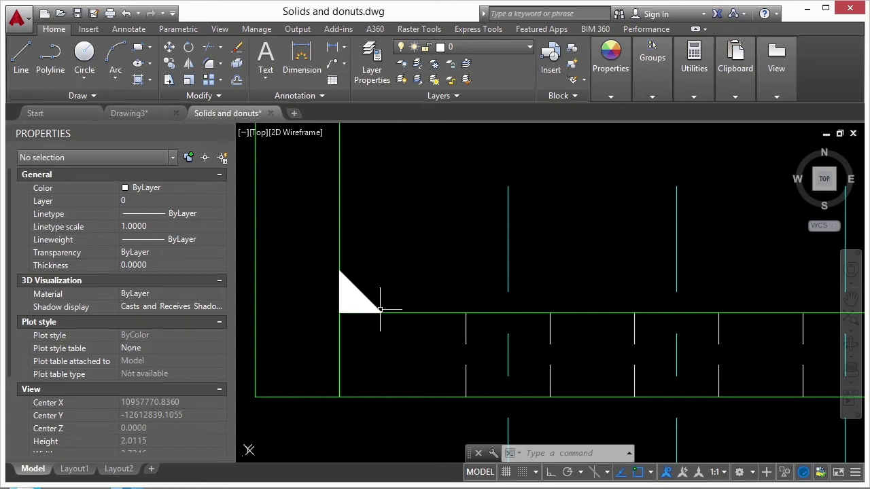
pyautogui.scroll(-5, 380, 309)
pyautogui.press('Escape')
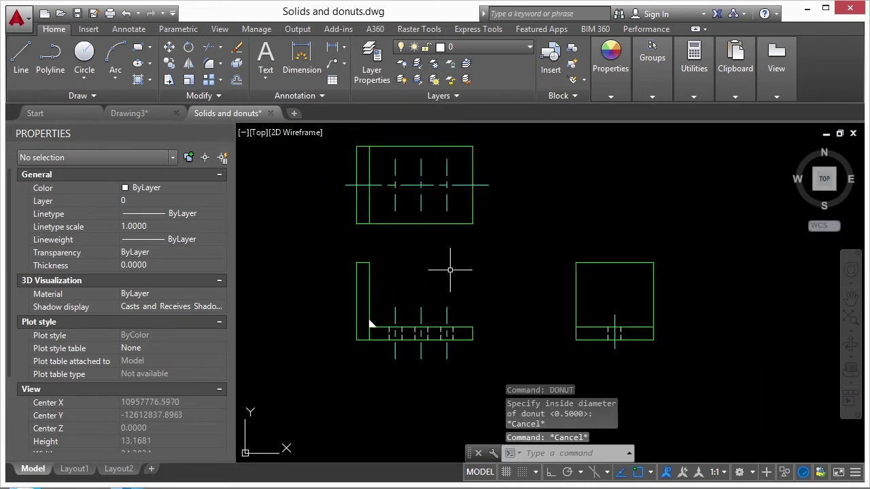
# Step: Draw six donuts with inside diameter 0.5 and outside diameter 1.0 in the empty space between and above the L-shaped and side views
pyautogui.write('don')
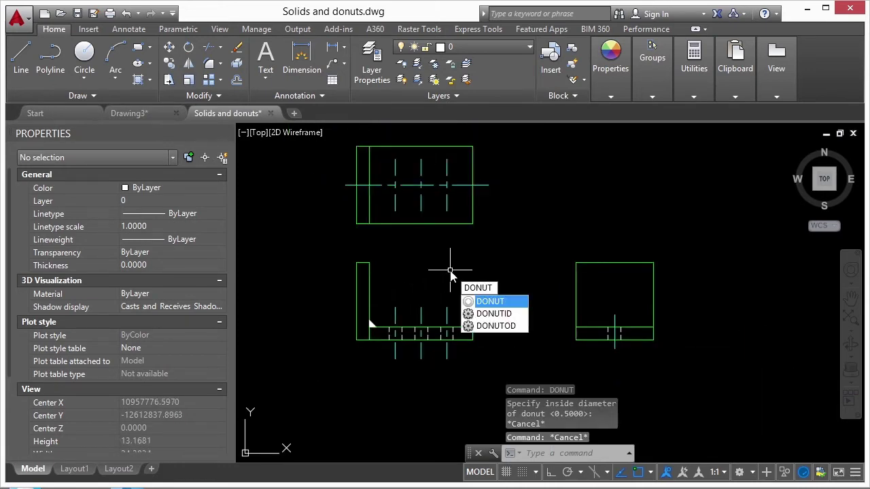
pyautogui.press('Return')
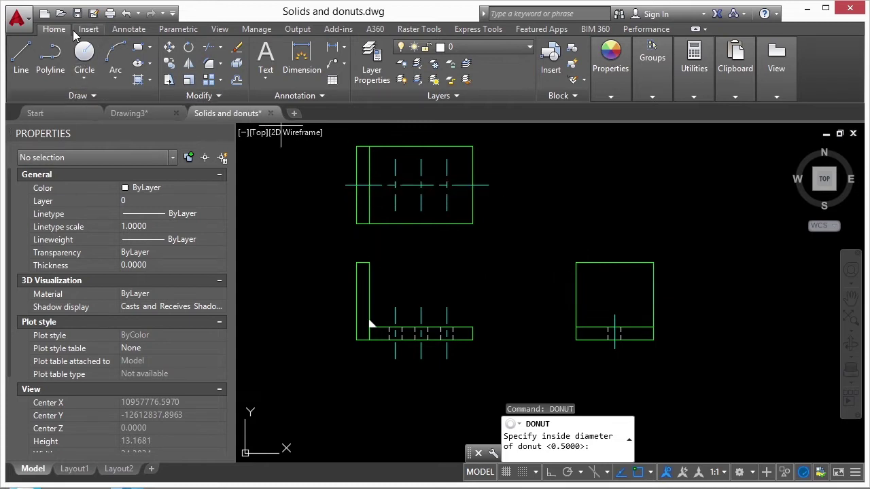
pyautogui.click(96, 97)
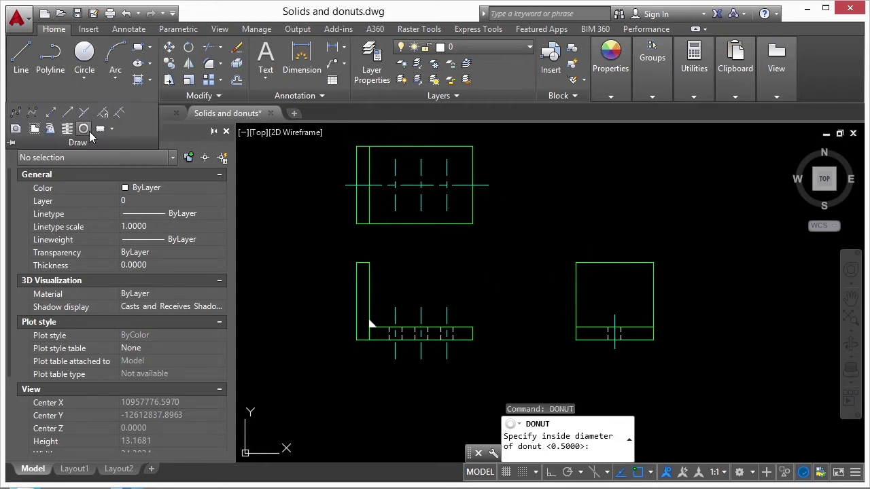
pyautogui.click(84, 129)
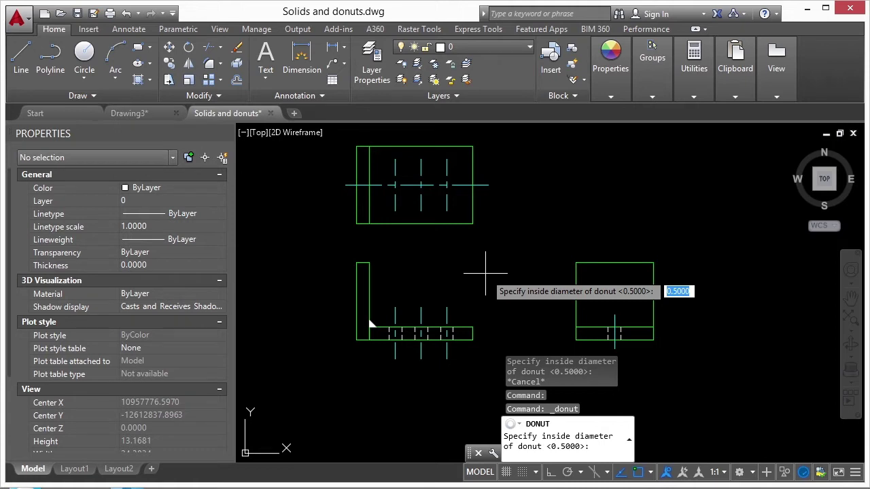
pyautogui.press('Return')
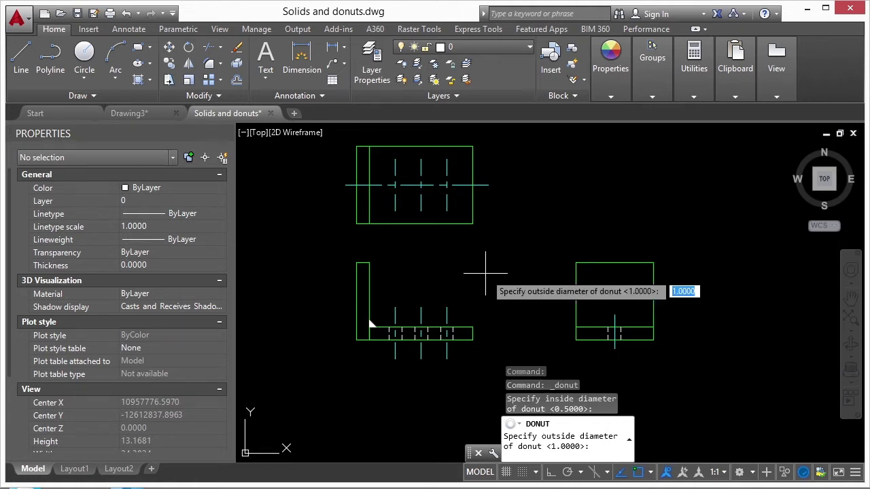
pyautogui.press('Return')
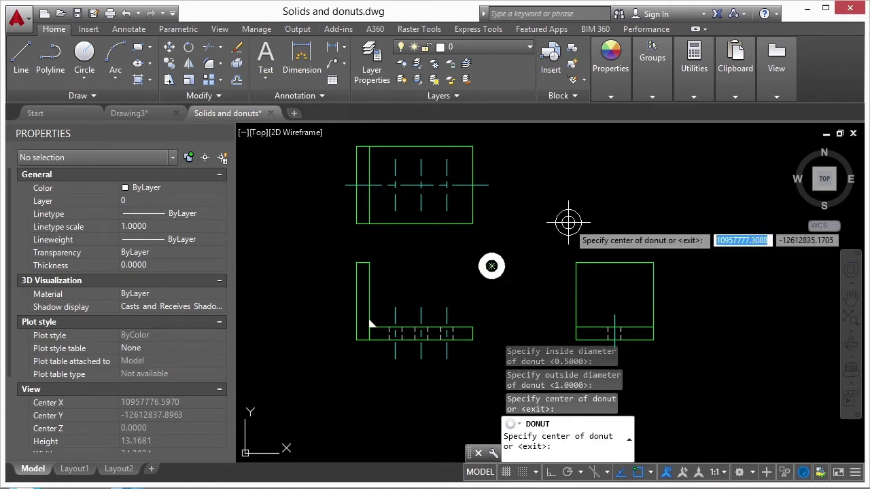
pyautogui.click(542, 214)
pyautogui.click(605, 186)
pyautogui.click(688, 225)
pyautogui.click(600, 236)
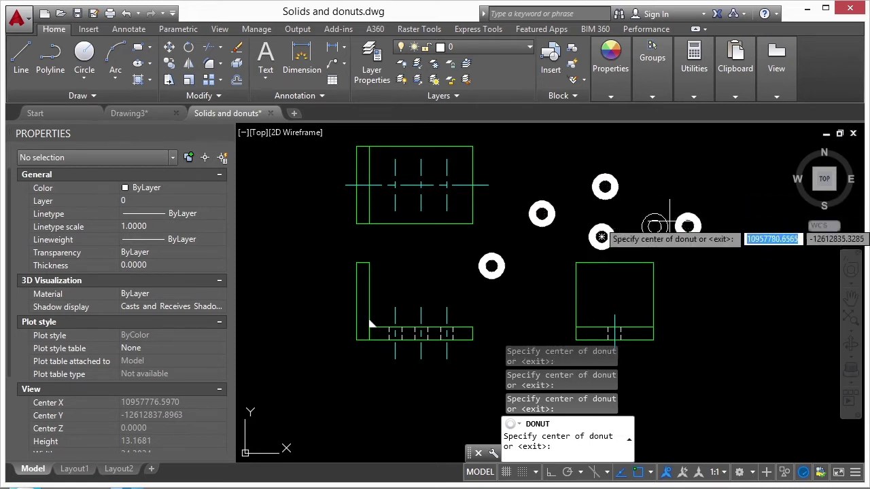
pyautogui.click(674, 190)
pyautogui.press('Return')
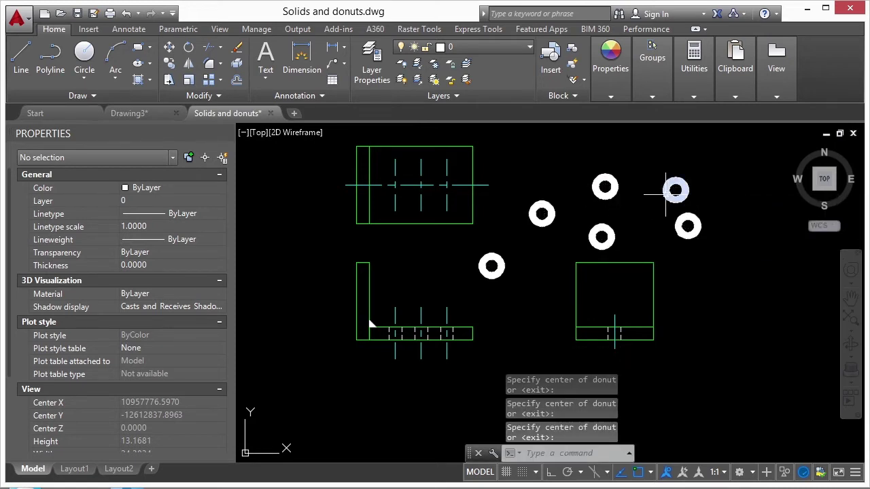
# Step: Compare the properties and shape of the donut nearest the L-shaped view with those of the triangular solid in its inner corner
pyautogui.click(490, 265)
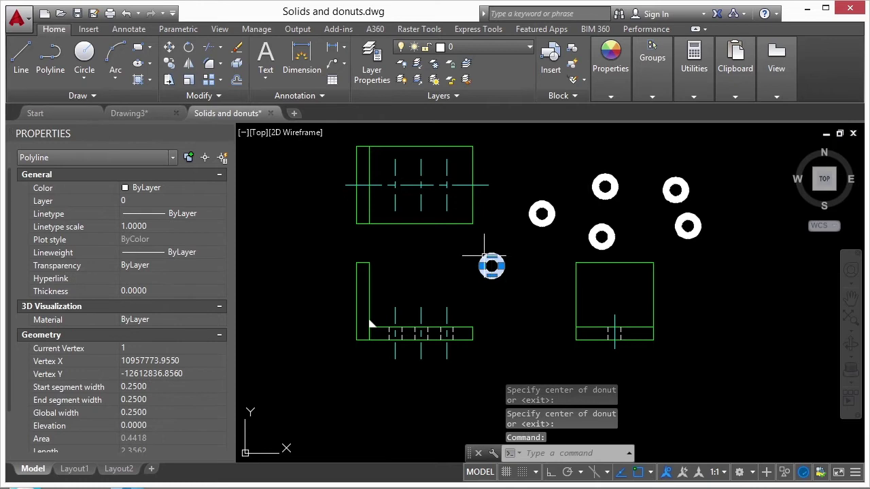
pyautogui.scroll(4, 484, 256)
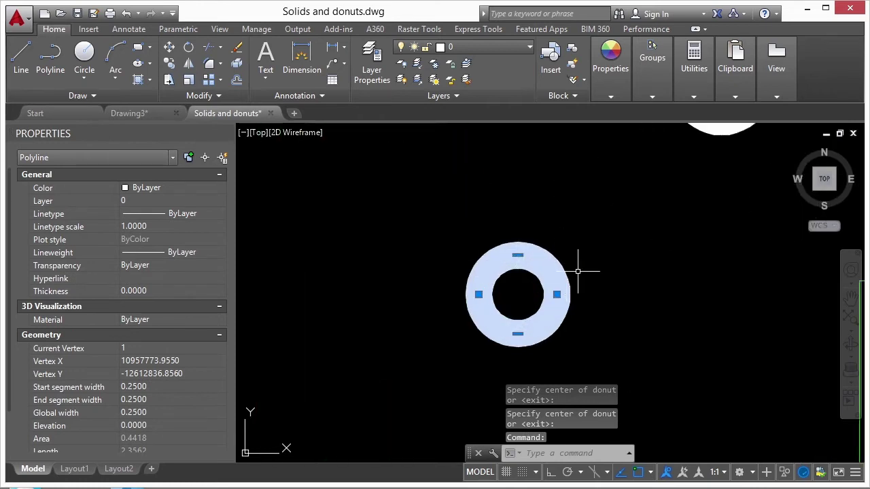
pyautogui.scroll(-4, 579, 261)
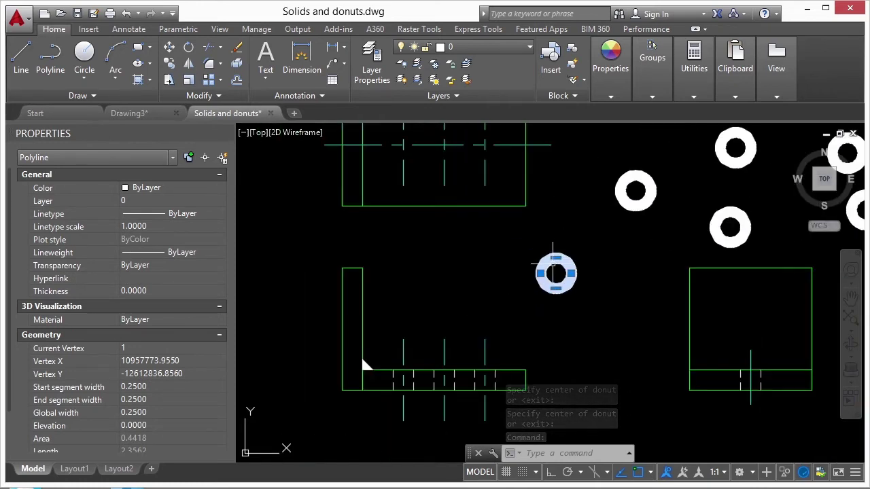
pyautogui.press('Escape')
pyautogui.scroll(2, 362, 365)
pyautogui.click(369, 367)
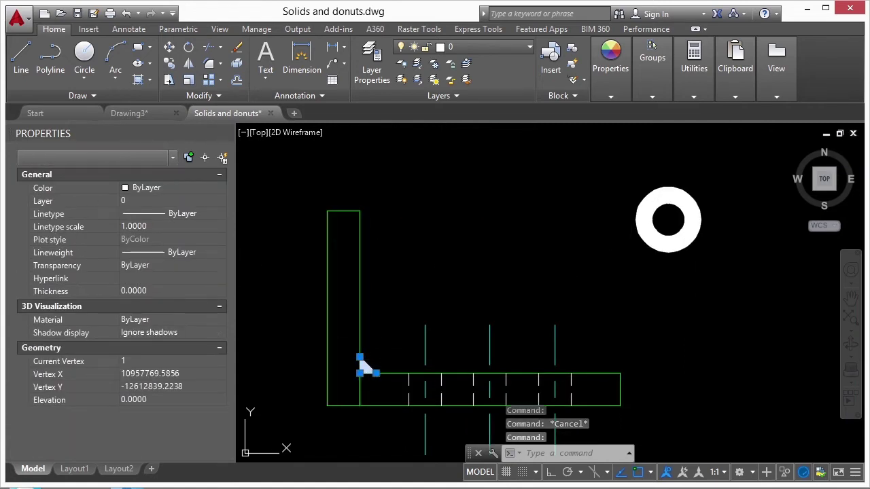
pyautogui.press('Escape')
pyautogui.click(644, 232)
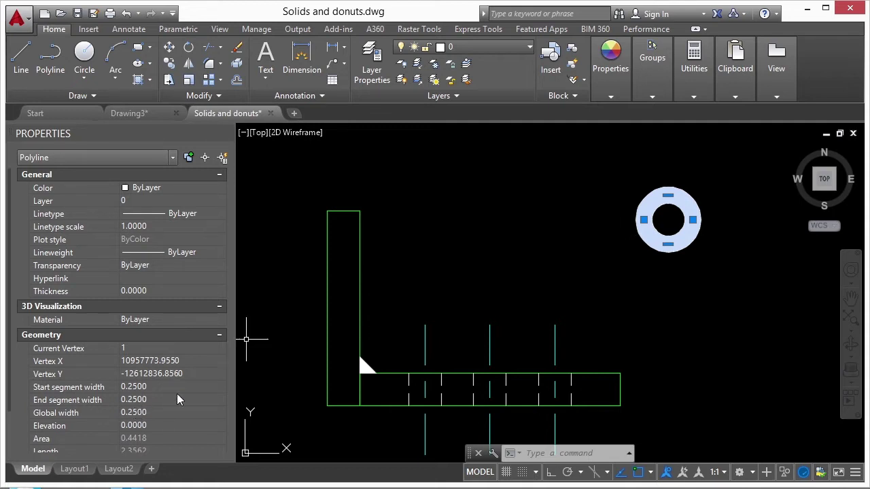
pyautogui.scroll(3, 653, 219)
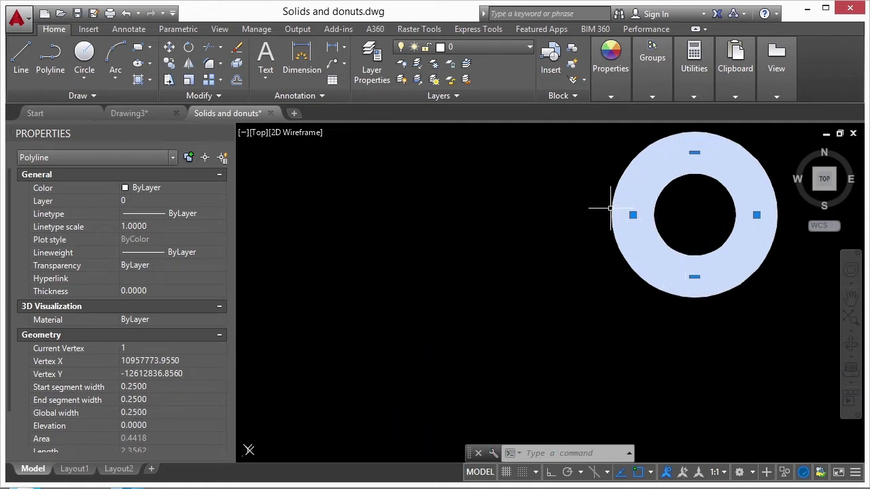
pyautogui.scroll(-4, 489, 259)
pyautogui.press('Escape')
pyautogui.write('e')
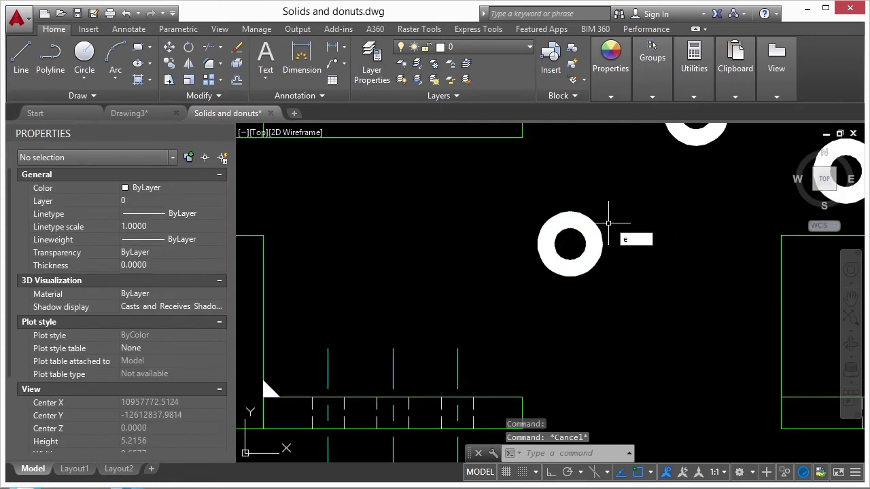
pyautogui.press('Return')
pyautogui.click(617, 212)
pyautogui.press('Escape')
pyautogui.press('Escape')
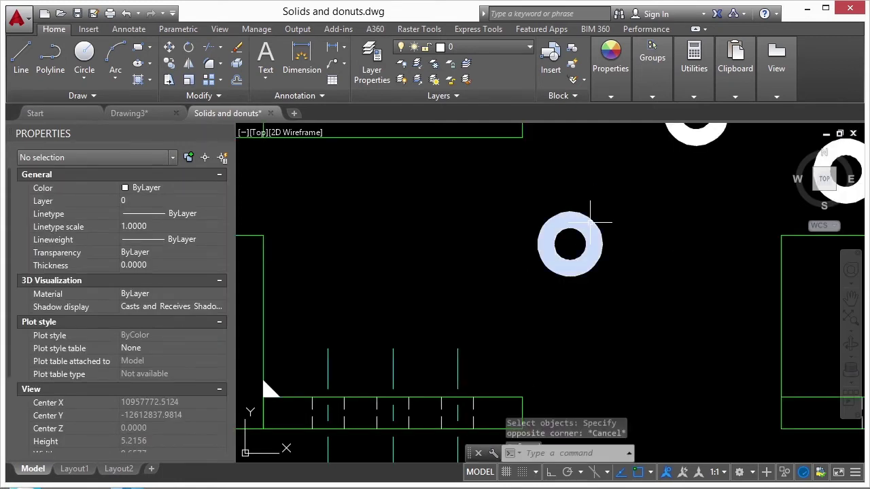
# Step: Stretch the donut nearest the L-shaped view, pulling its right vertex outward and moving its upper and lower arcs upward
pyautogui.click(587, 224)
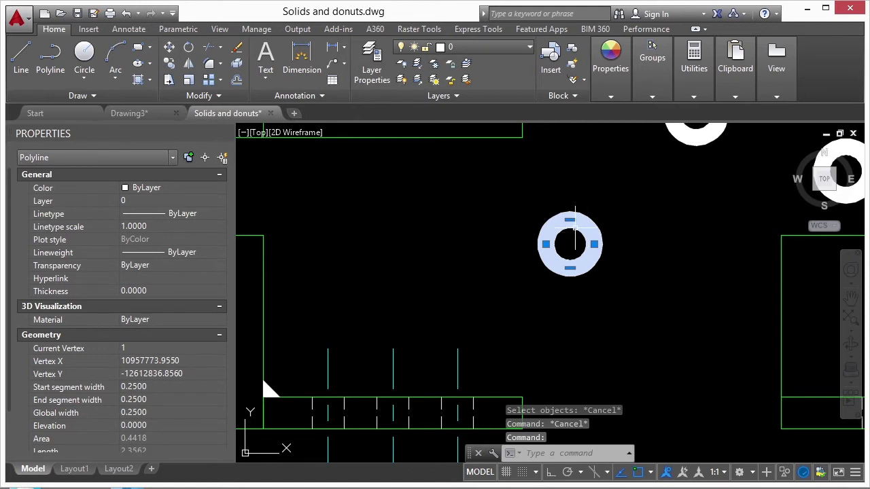
pyautogui.scroll(2, 575, 227)
pyautogui.click(605, 253)
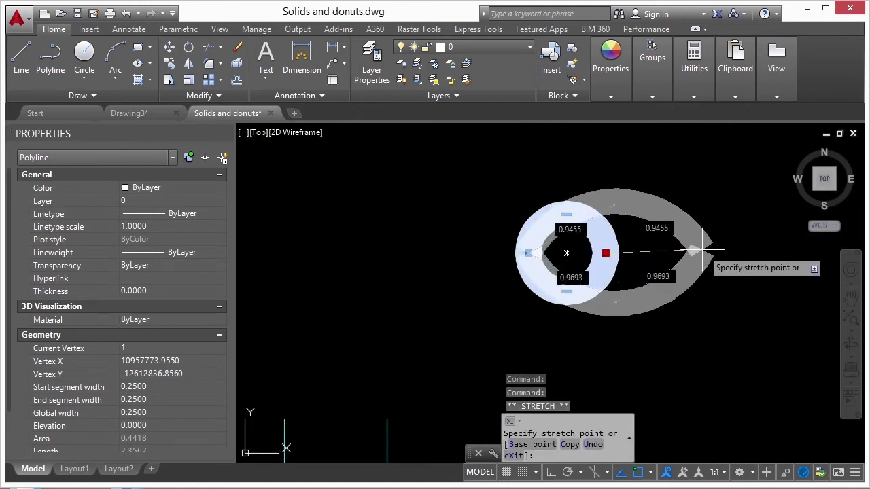
pyautogui.click(717, 251)
pyautogui.scroll(-2, 562, 274)
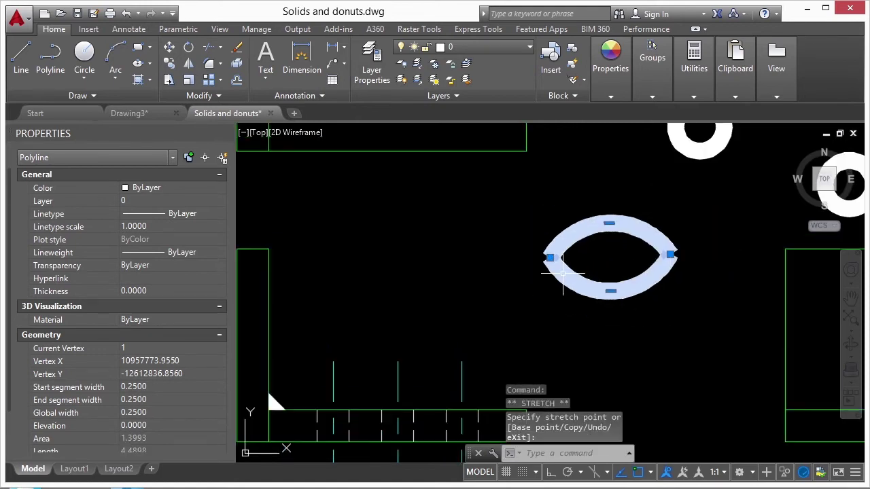
pyautogui.click(607, 167)
pyautogui.click(610, 289)
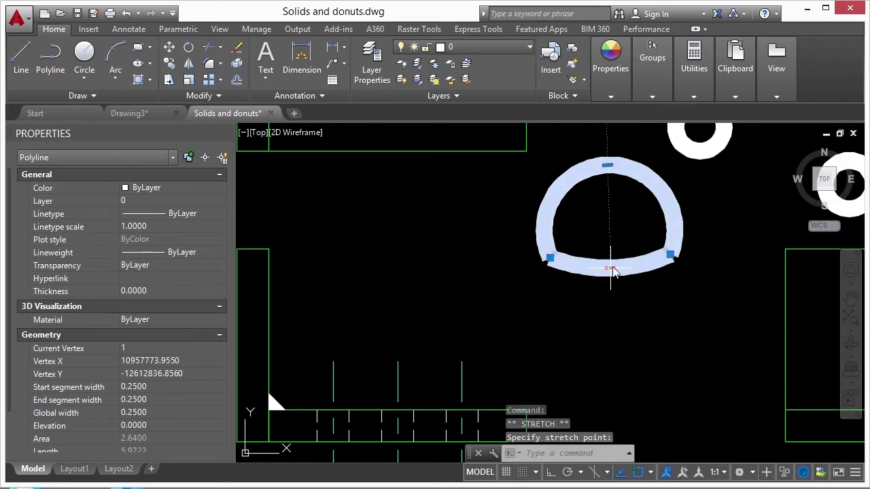
# Step: Convert the lower arc of the stretched donut to a straight line segment and deselect it
pyautogui.moveTo(609, 268)
pyautogui.click(663, 321)
pyautogui.press('Escape')
pyautogui.scroll(-2, 481, 319)
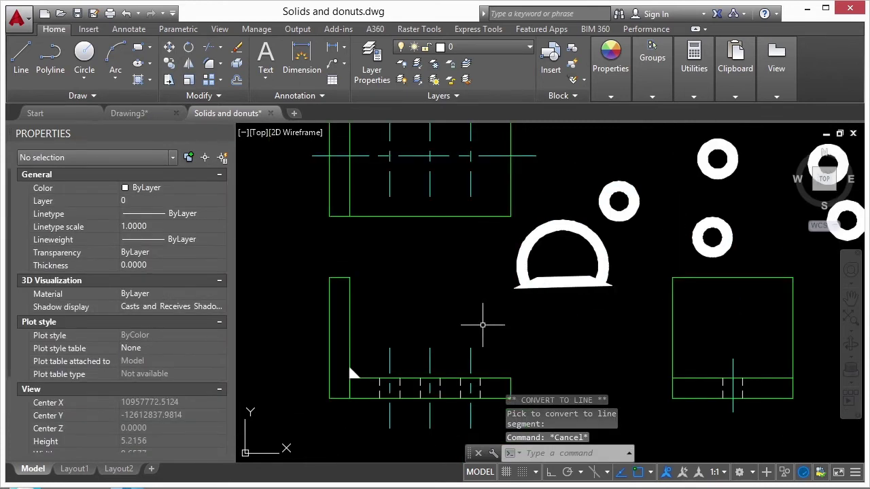
# Step: Erase the distorted donut between the L-shaped and side views
pyautogui.write('e')
pyautogui.press('Return')
pyautogui.click(627, 254)
pyautogui.click(608, 272)
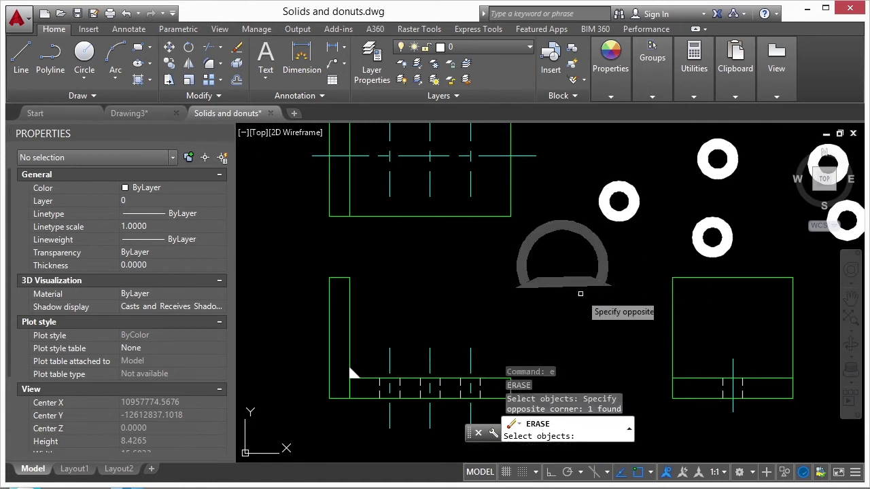
pyautogui.press('Return')
pyautogui.press('Return')
pyautogui.press('Escape')
# Step: Review the properties of the leftmost remaining donut and stretch its lower arc downward by the midpoint grip
pyautogui.click(624, 220)
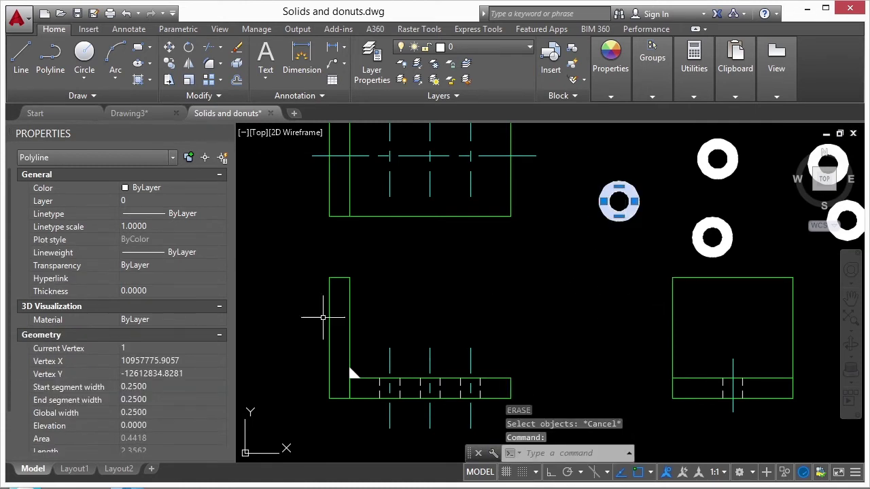
pyautogui.scroll(-2, 135, 373)
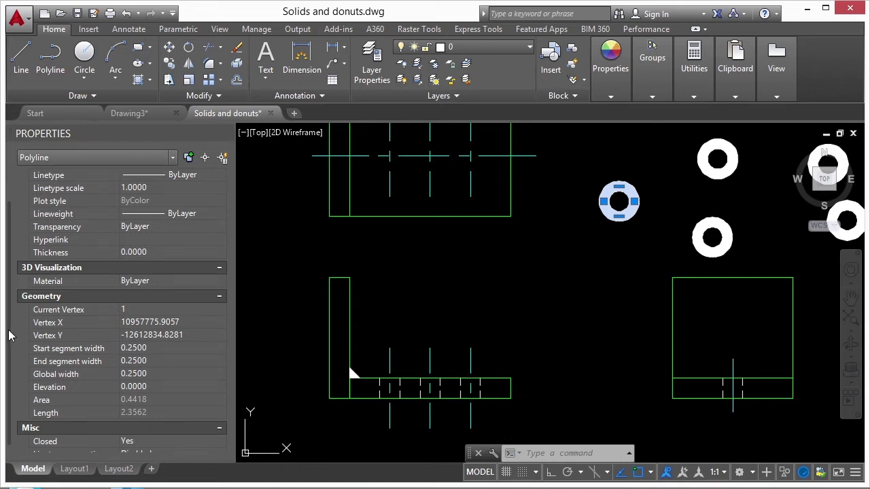
pyautogui.scroll(3, 16, 320)
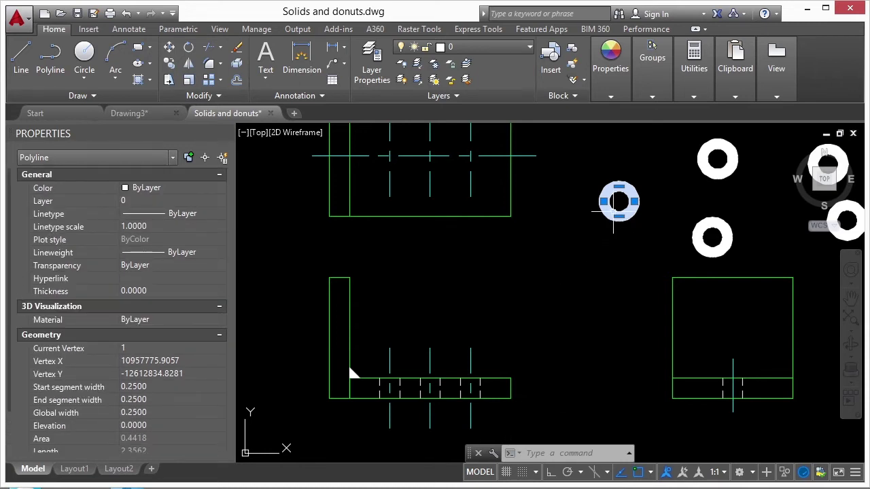
pyautogui.scroll(4, 613, 212)
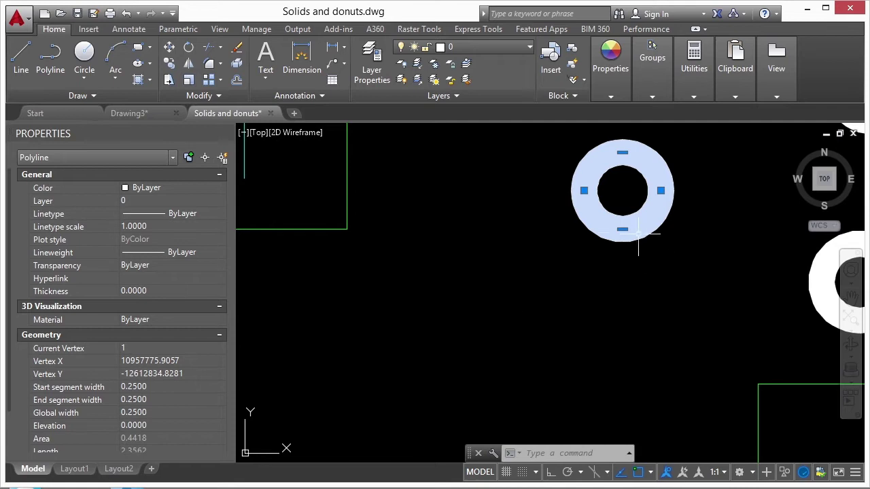
pyautogui.moveTo(624, 230)
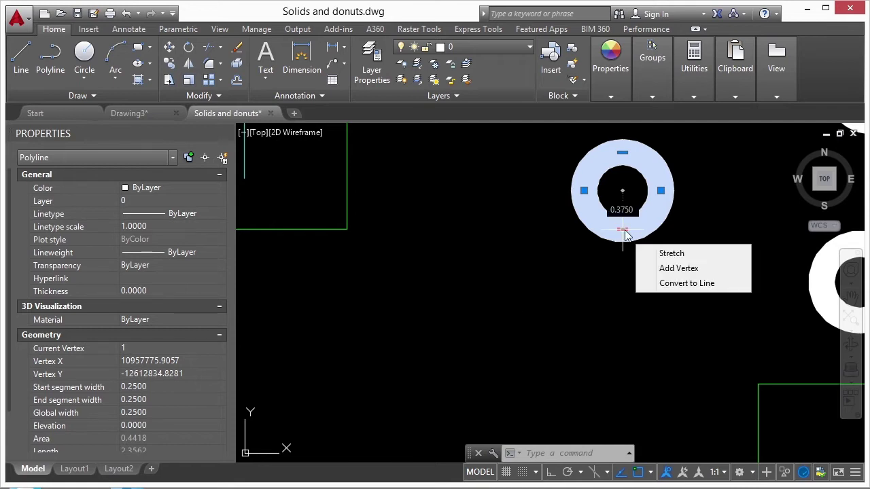
pyautogui.click(653, 253)
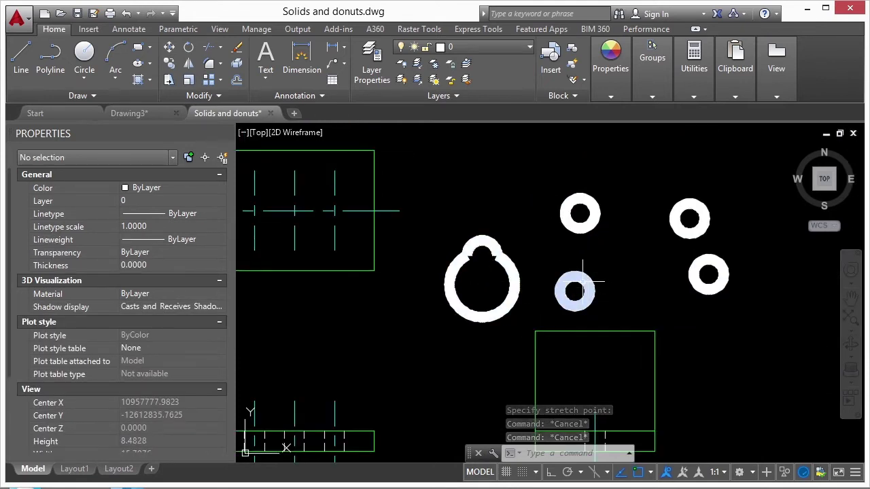
# Step: Scale up the donut just above the side view, using its centre as the base point
pyautogui.write('sc')
pyautogui.press('Return')
pyautogui.click(575, 291)
pyautogui.press('Return')
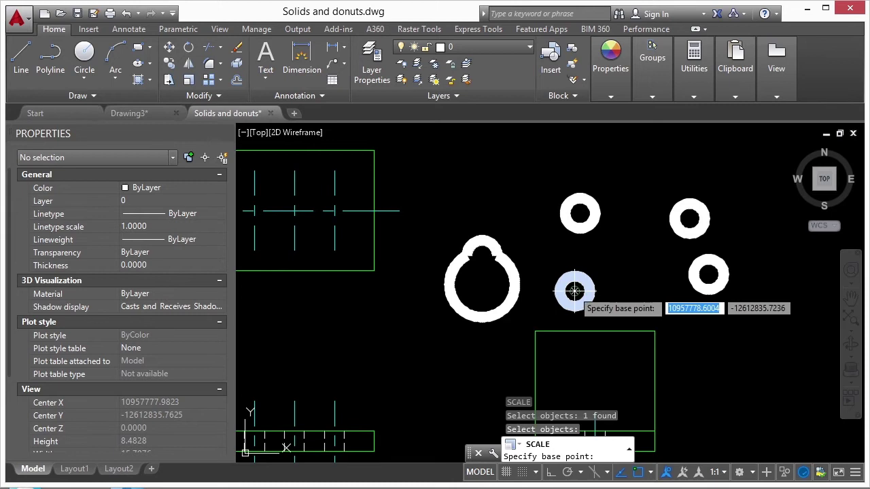
pyautogui.click(575, 291)
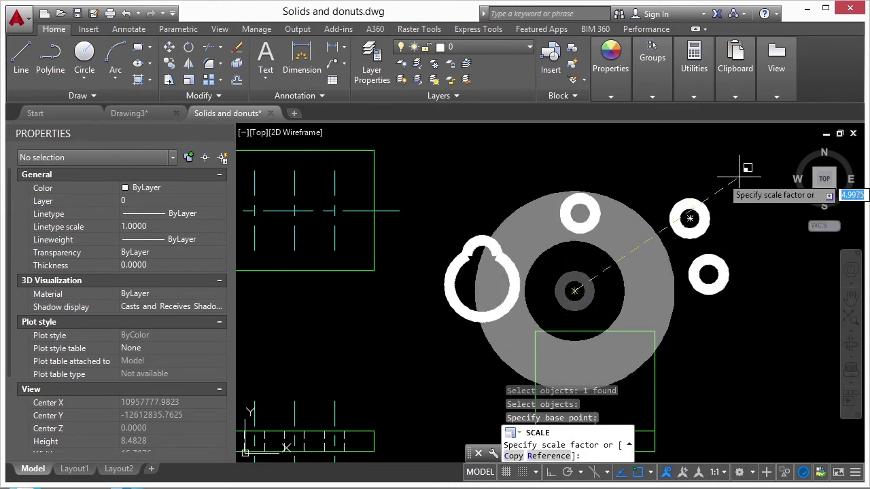
pyautogui.click(680, 207)
# Step: Erase all five remaining donuts, including the distorted one, from the space above the side view
pyautogui.write('e')
pyautogui.press('Return')
pyautogui.moveTo(732, 210); pyautogui.dragTo(563, 276)
# Step: Draw three filled donuts with inside diameter 0 and outside diameter 1.0, centred on the three centre-mark crossings in the top view
pyautogui.scroll(-2, 551, 276)
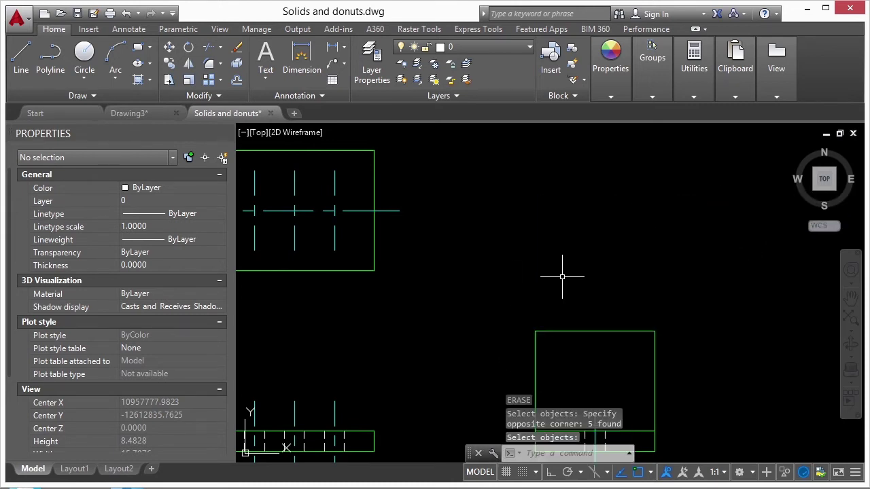
pyautogui.write('donut')
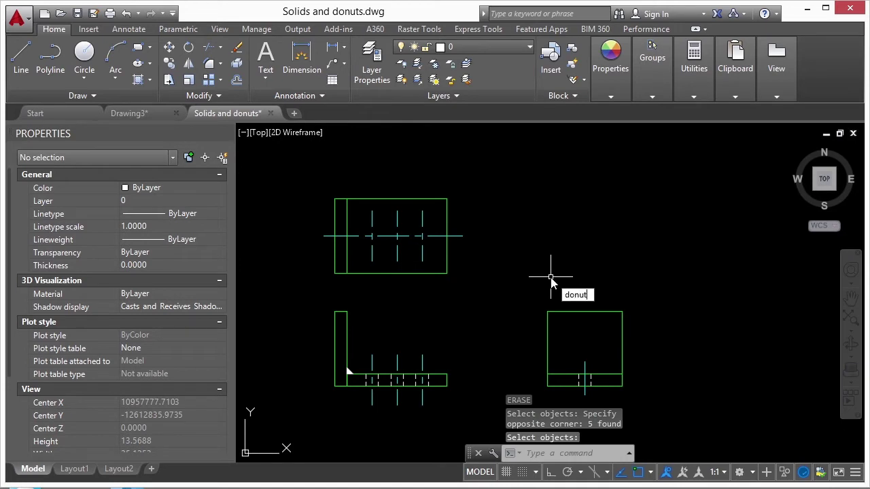
pyautogui.press('Return')
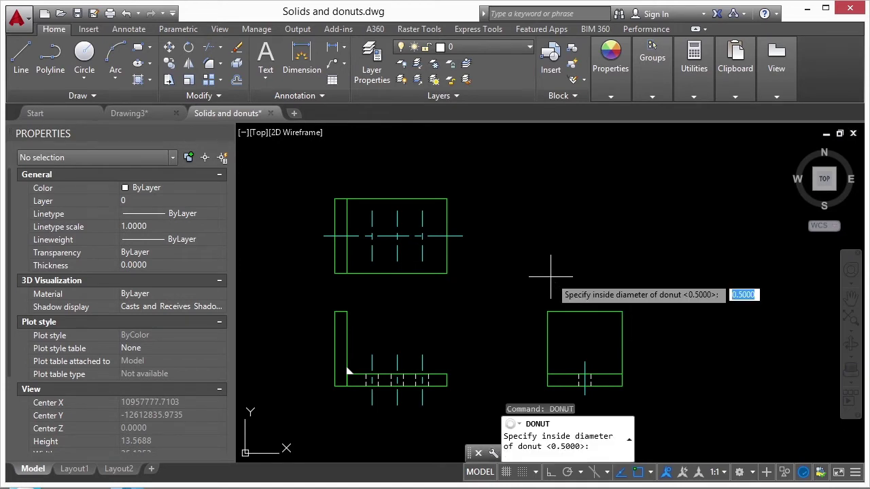
pyautogui.write('0')
pyautogui.press('Return')
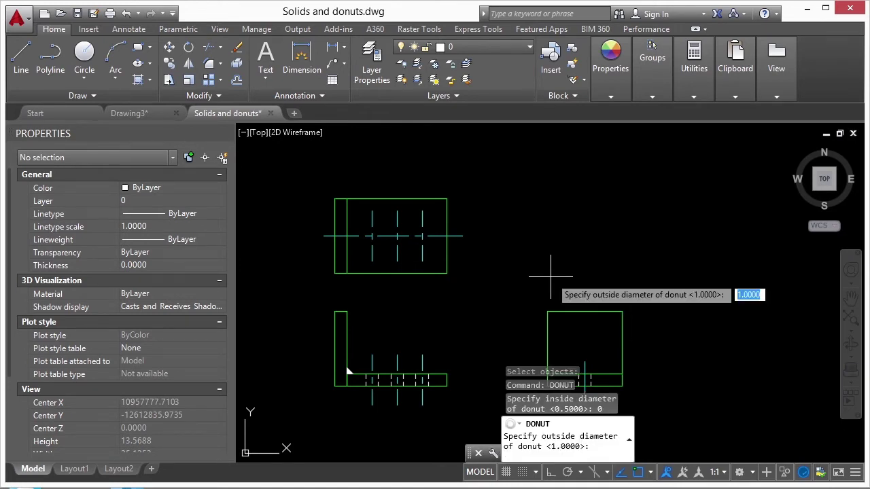
pyautogui.press('Return')
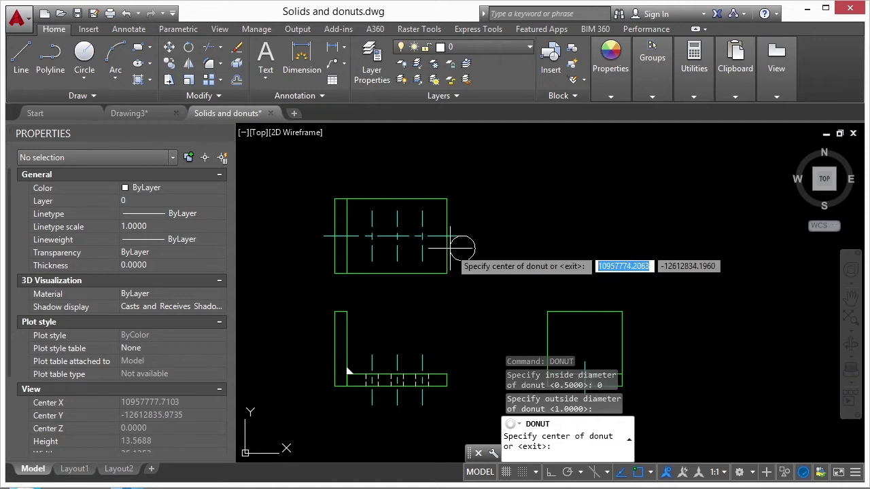
pyautogui.scroll(3, 379, 238)
pyautogui.click(360, 233)
pyautogui.click(424, 233)
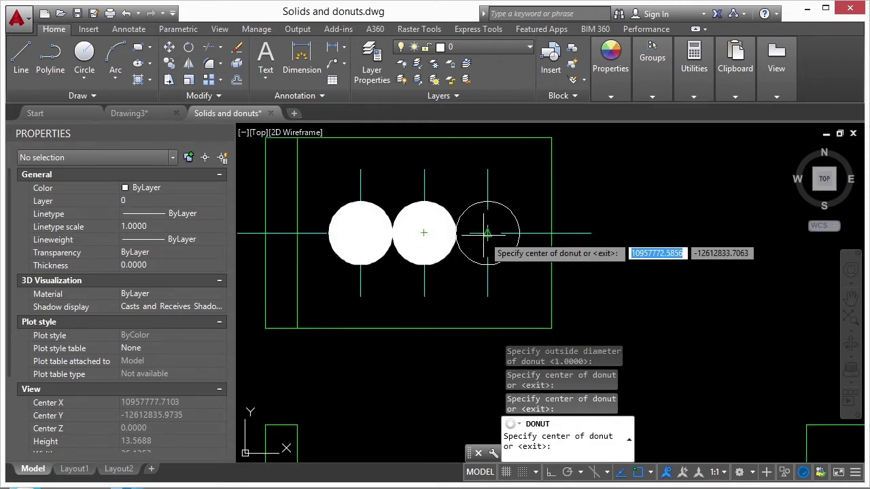
pyautogui.click(487, 233)
pyautogui.press('Return')
# Step: Erase the three filled donuts from the top view
pyautogui.write('e')
pyautogui.press('Return')
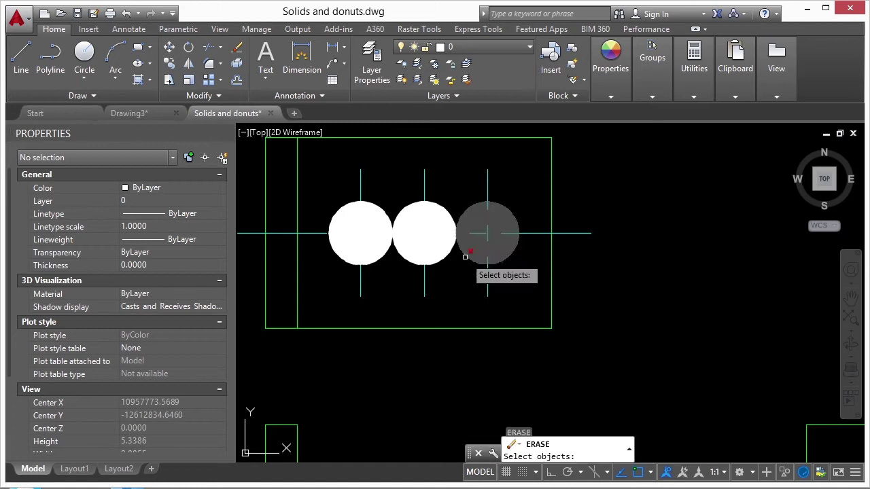
pyautogui.click(466, 252)
pyautogui.click(443, 252)
pyautogui.click(385, 252)
pyautogui.press('Return')
# Step: Define a filled donut with inside diameter 0 and outside diameter 0.5, picked across the first hole's hidden lines in the front view
pyautogui.moveTo(418, 251)
pyautogui.mouseDown(button='middle')
pyautogui.moveTo(471, 210)
pyautogui.moveTo(394, 355)
pyautogui.moveTo(443, 355)
pyautogui.moveTo(427, 304)
pyautogui.mouseUp(button='middle')
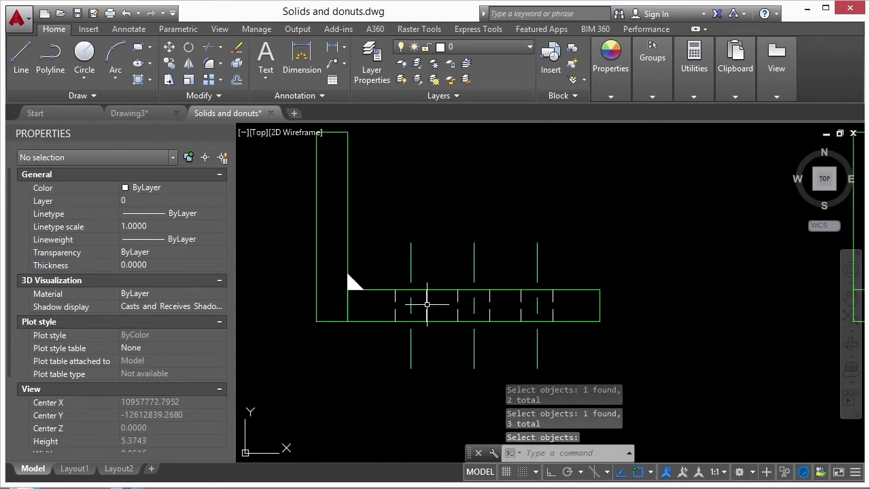
pyautogui.write('donut')
pyautogui.press('Return')
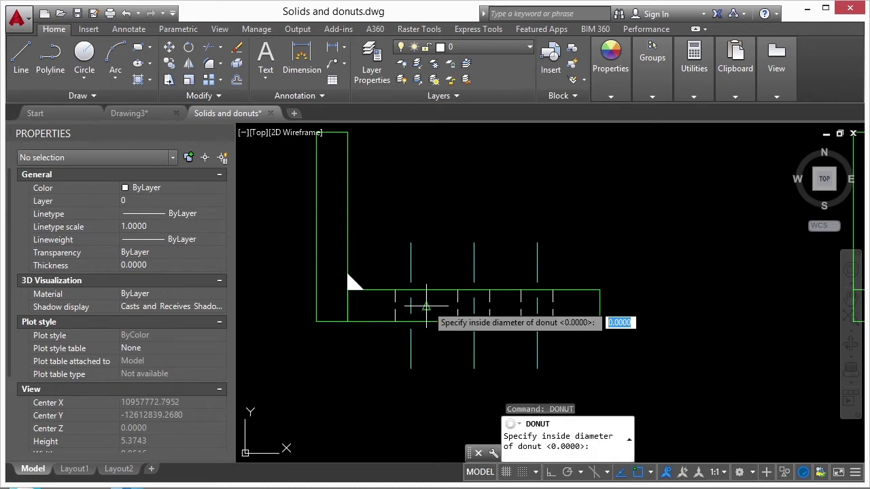
pyautogui.write('0')
pyautogui.press('Return')
pyautogui.scroll(4, 423, 293)
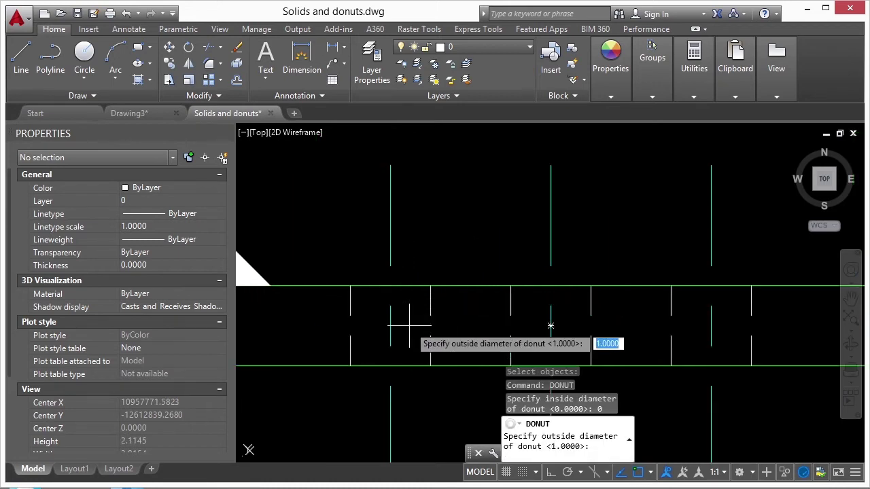
pyautogui.click(390, 286)
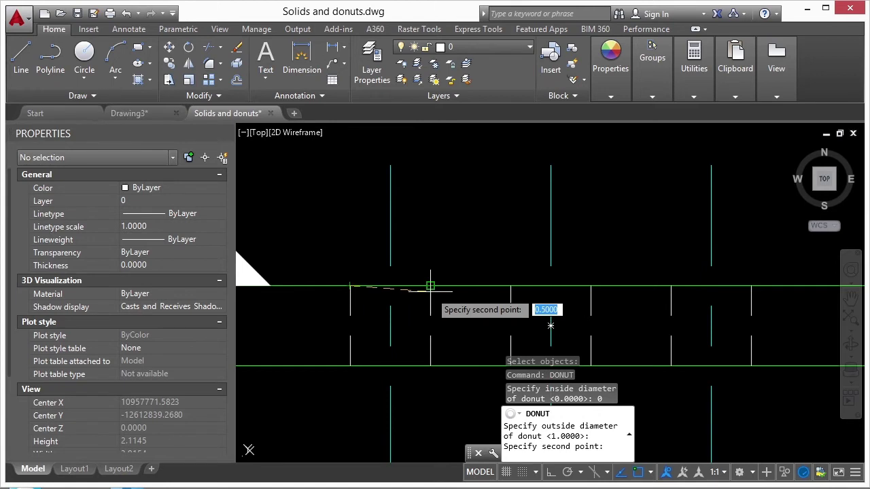
pyautogui.click(430, 286)
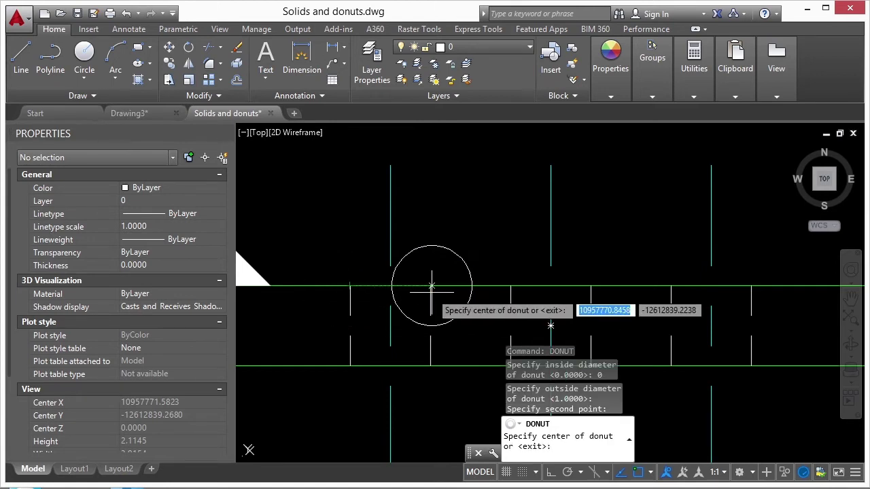
# Step: Place three of the filled donuts on the centre-mark crossings in the top view and finish the Donut command
pyautogui.scroll(-6, 391, 286)
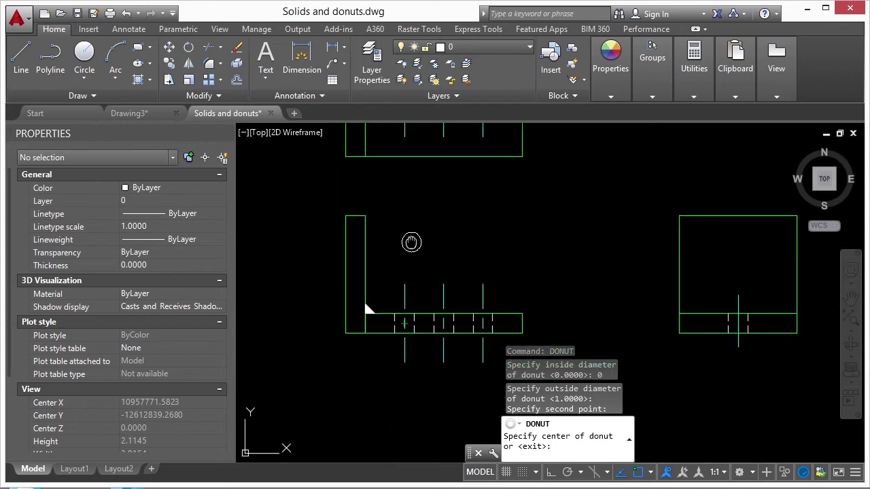
pyautogui.click(421, 158)
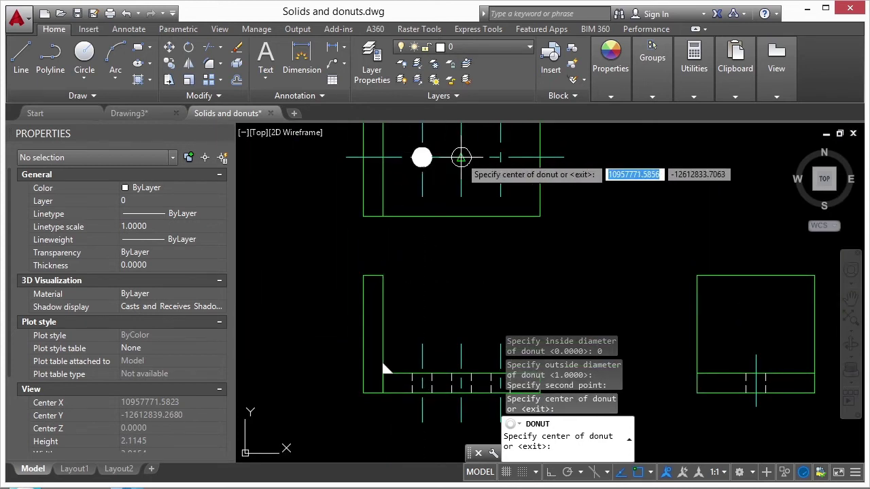
pyautogui.click(461, 157)
pyautogui.click(500, 158)
pyautogui.press('Return')
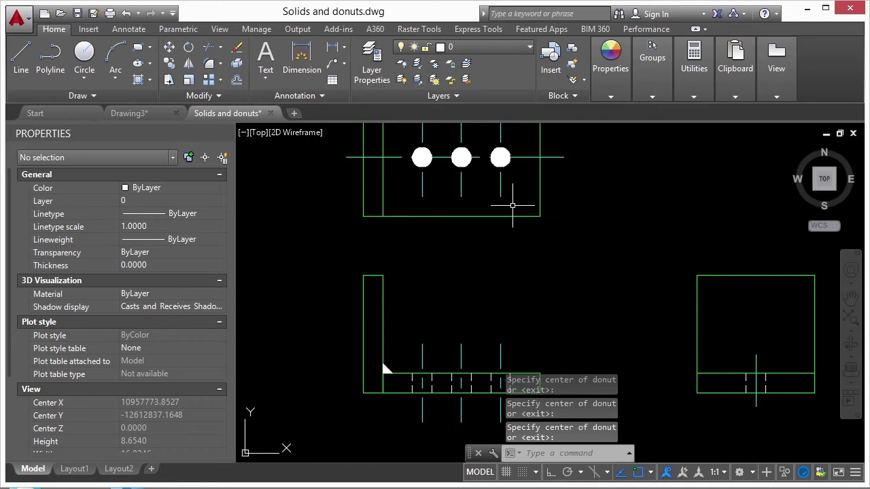
pyautogui.moveTo(466, 159); pyautogui.dragTo(466, 188, button='middle')
pyautogui.click(461, 153)
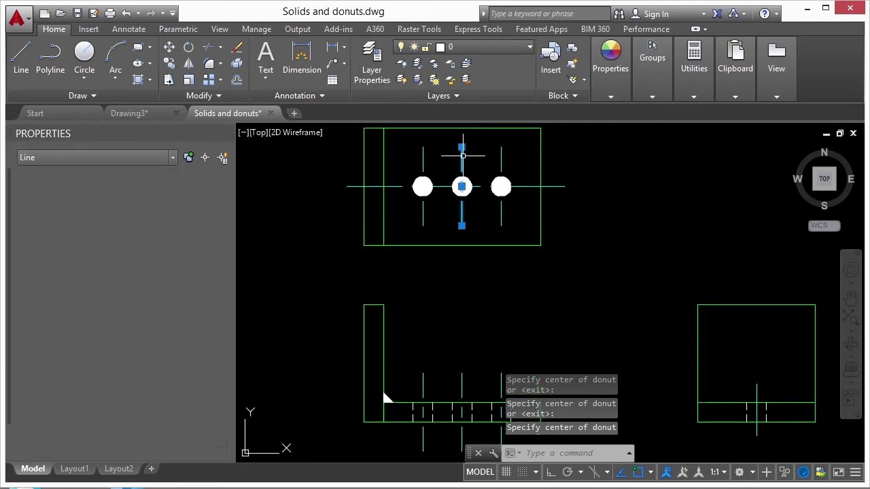
pyautogui.click(423, 157)
pyautogui.press('Escape')
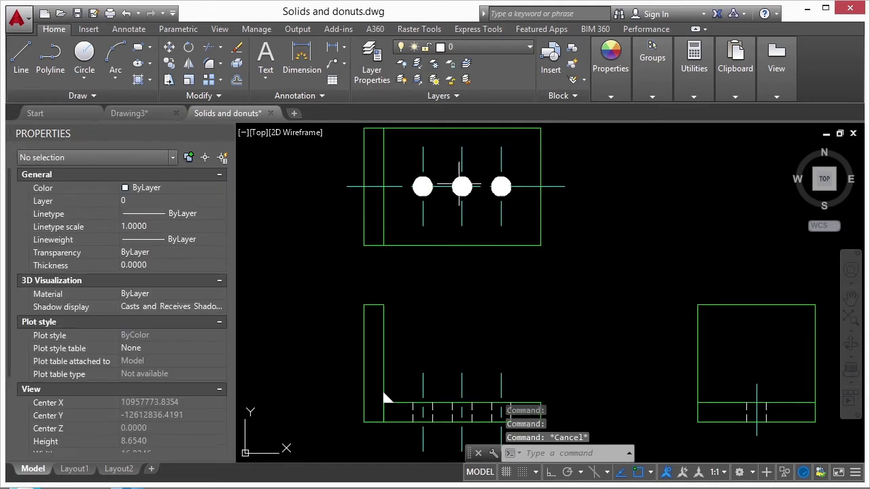
pyautogui.scroll(-2, 414, 213)
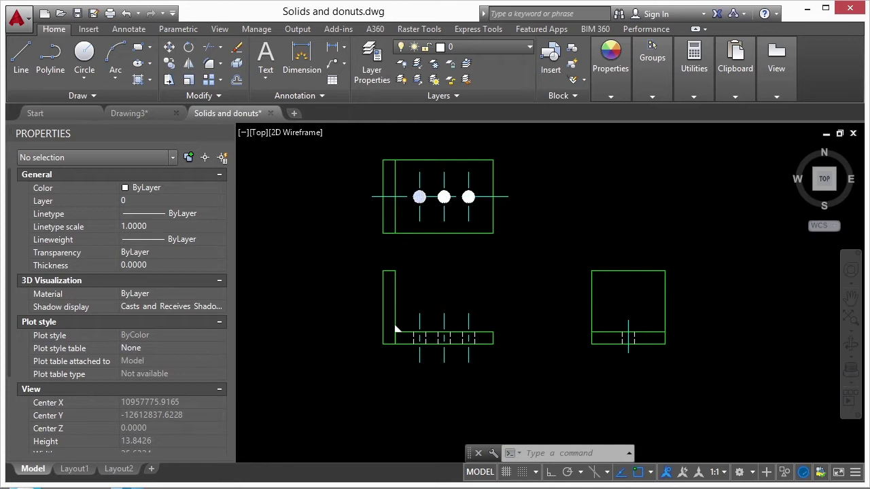
pyautogui.scroll(2, 422, 197)
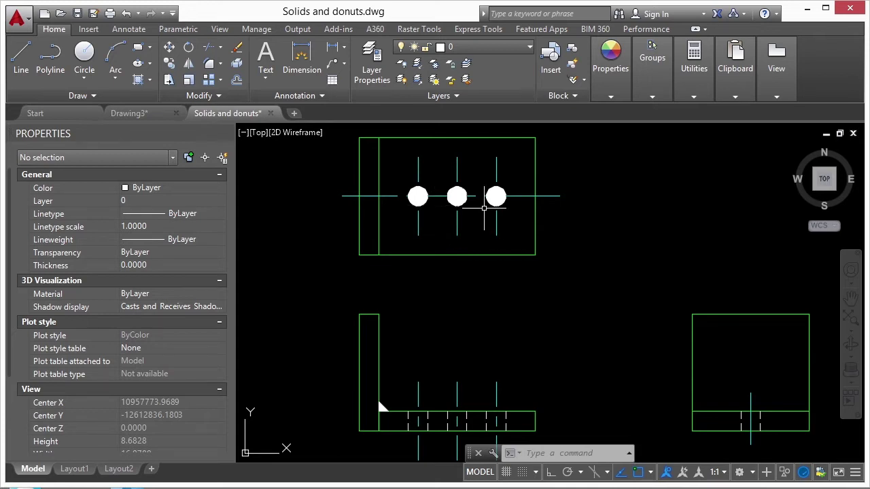
pyautogui.scroll(-4, 375, 311)
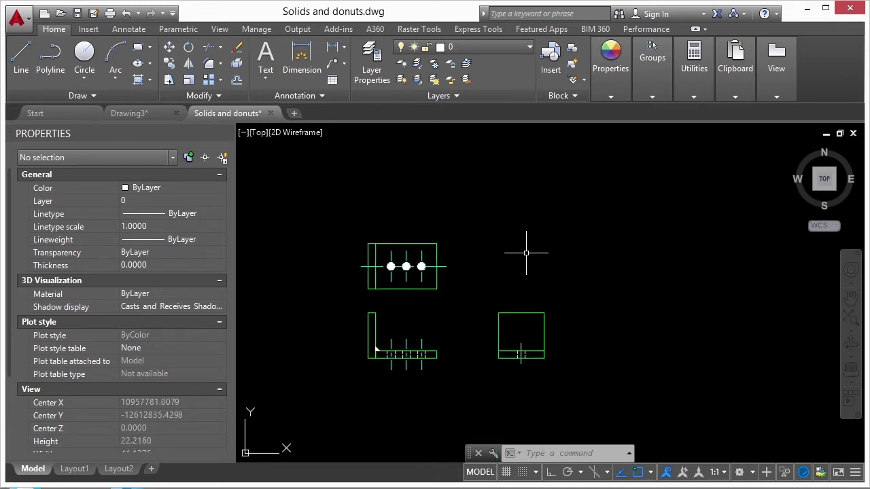
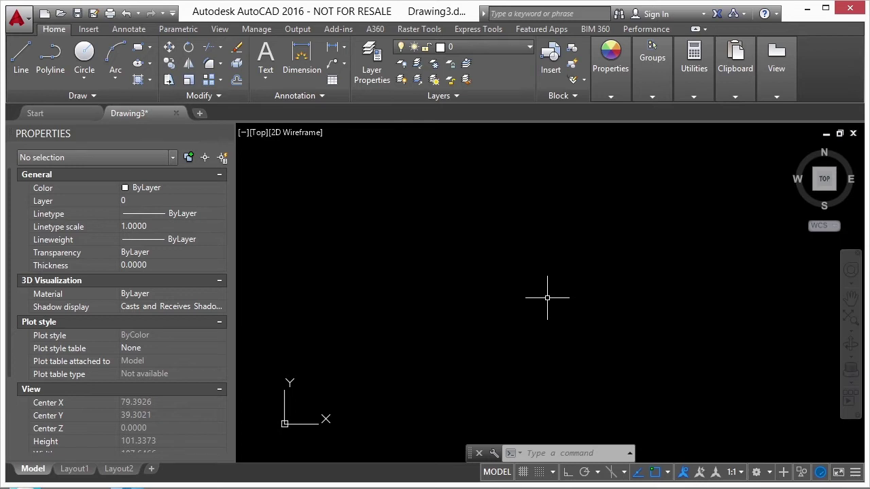
# Step: Start a multiline in the empty Drawing3 and draw its first segment sloping up to the right
pyautogui.write('ML')
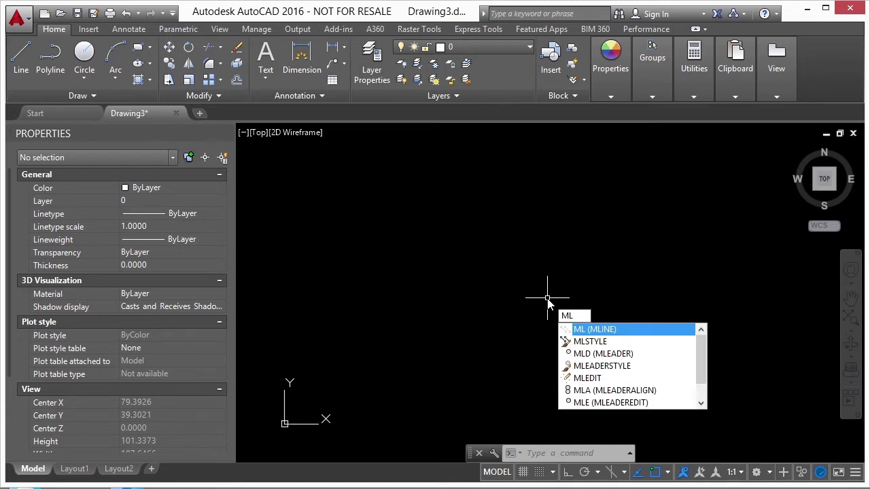
pyautogui.press('Return')
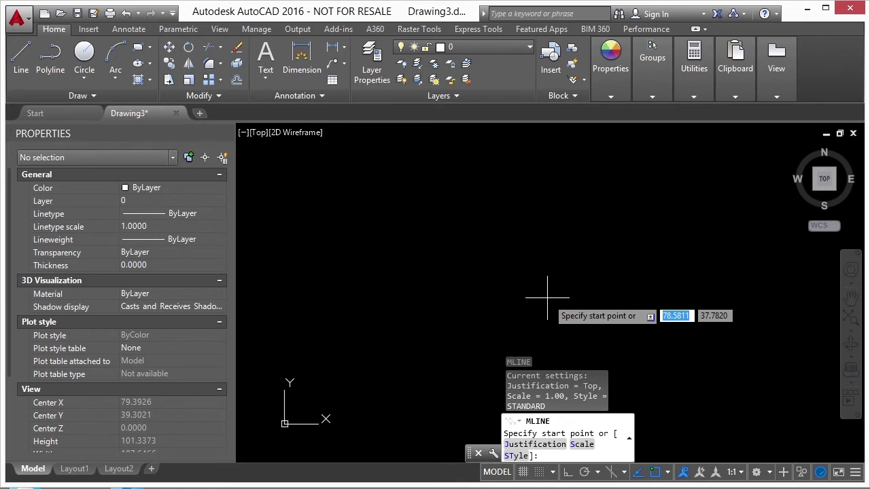
pyautogui.click(383, 286)
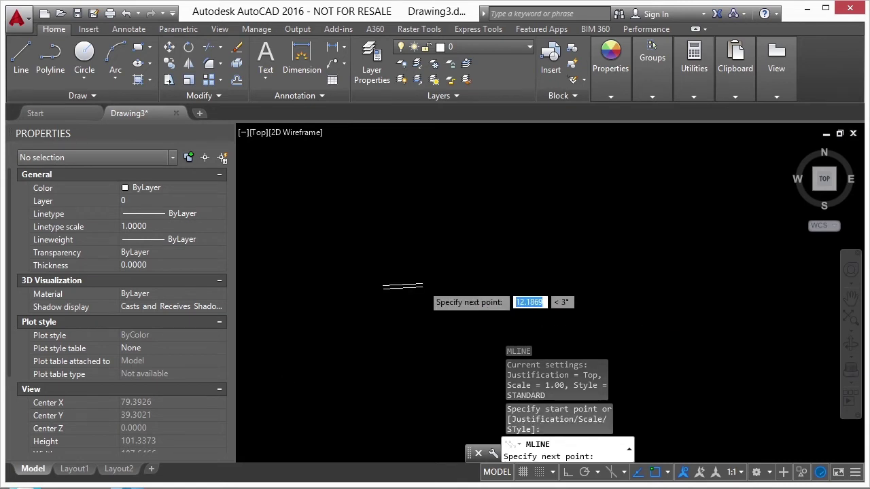
pyautogui.scroll(2, 573, 234)
pyautogui.scroll(-2, 575, 227)
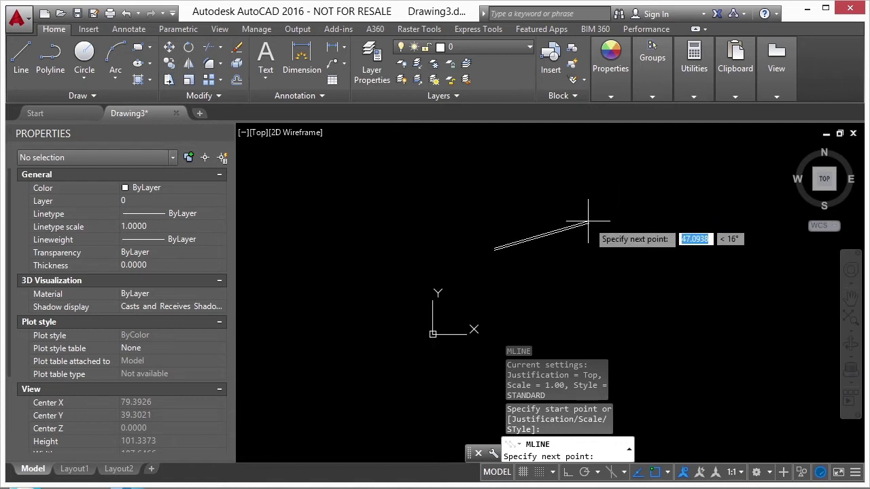
pyautogui.scroll(2, 536, 227)
pyautogui.click(567, 218)
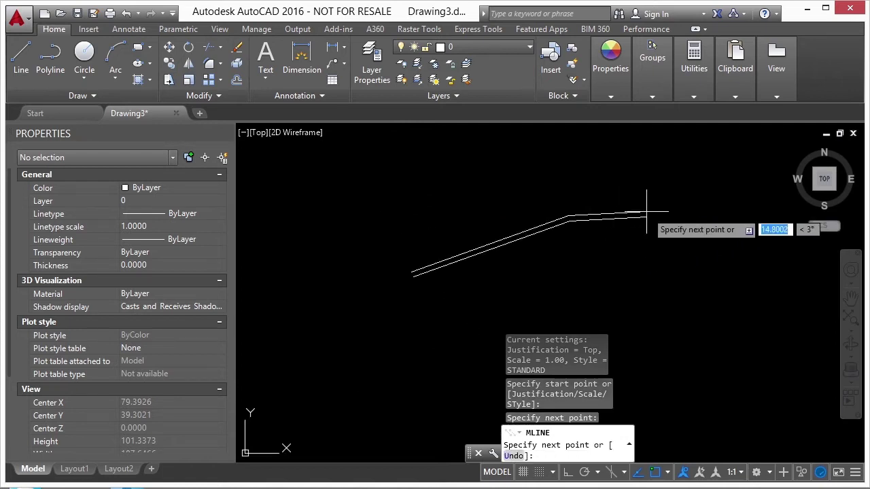
# Step: Continue the multiline clockwise through four more vertices and close it into a six-sided outline
pyautogui.scroll(4, 585, 248)
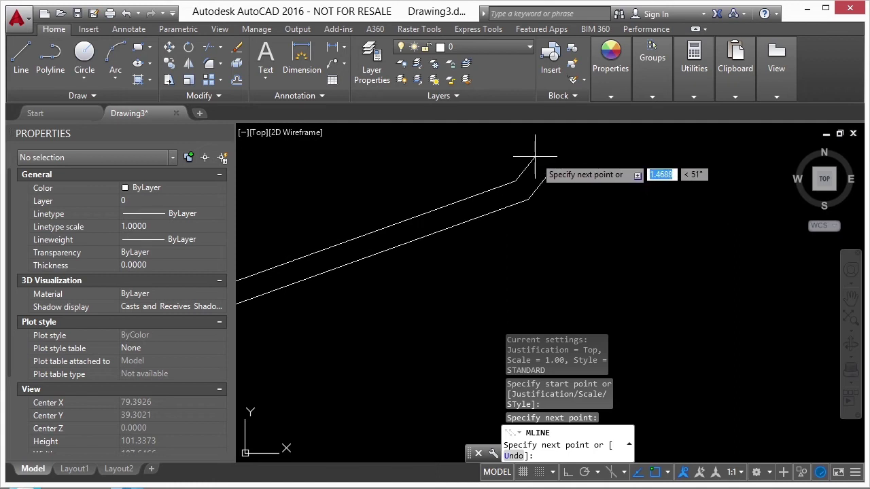
pyautogui.click(514, 180)
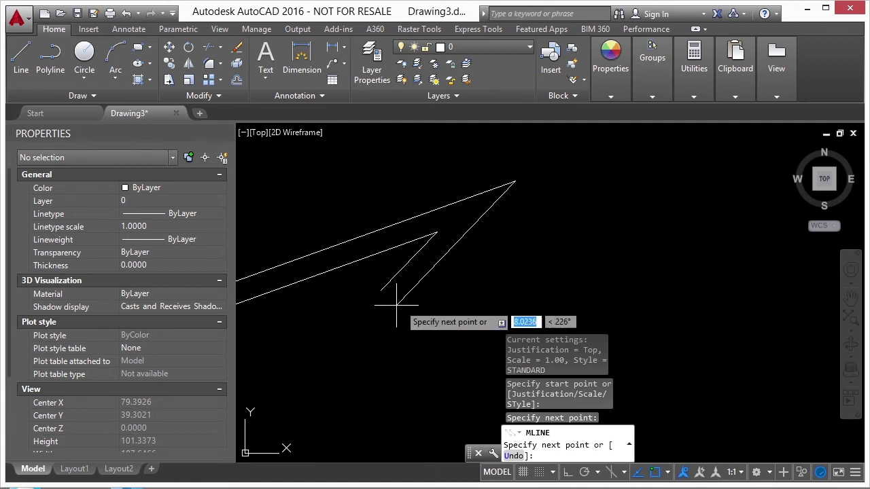
pyautogui.scroll(-5, 608, 195)
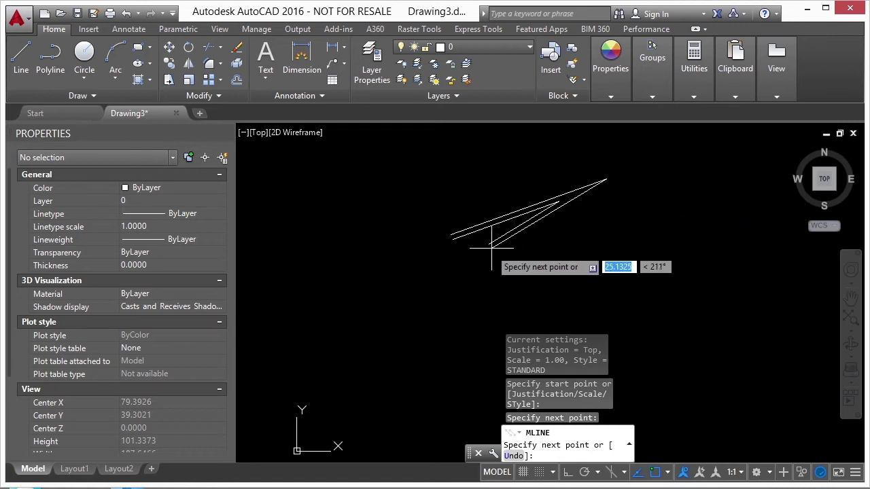
pyautogui.click(625, 264)
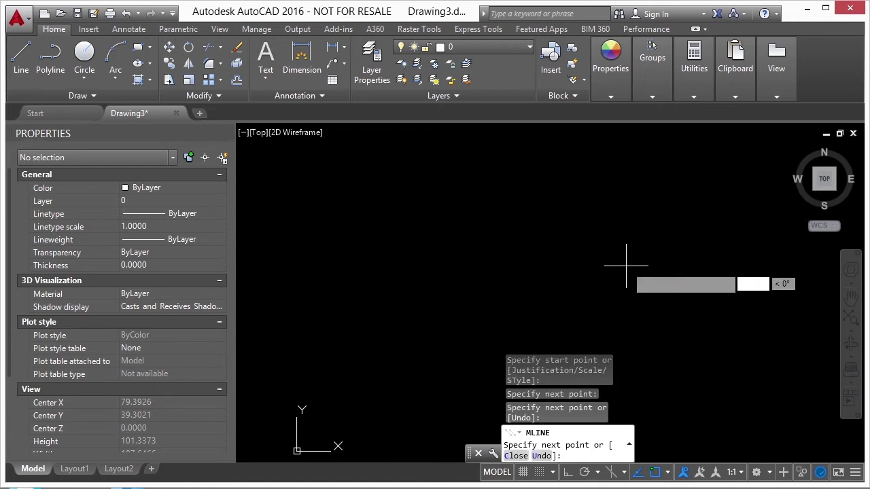
pyautogui.moveTo(560, 310); pyautogui.dragTo(598, 246, button='middle')
pyautogui.click(642, 272)
pyautogui.click(460, 308)
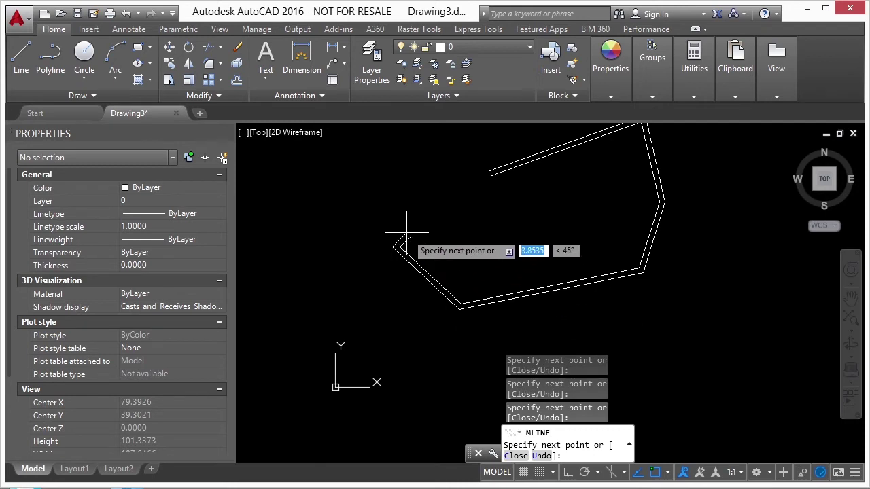
pyautogui.write('c')
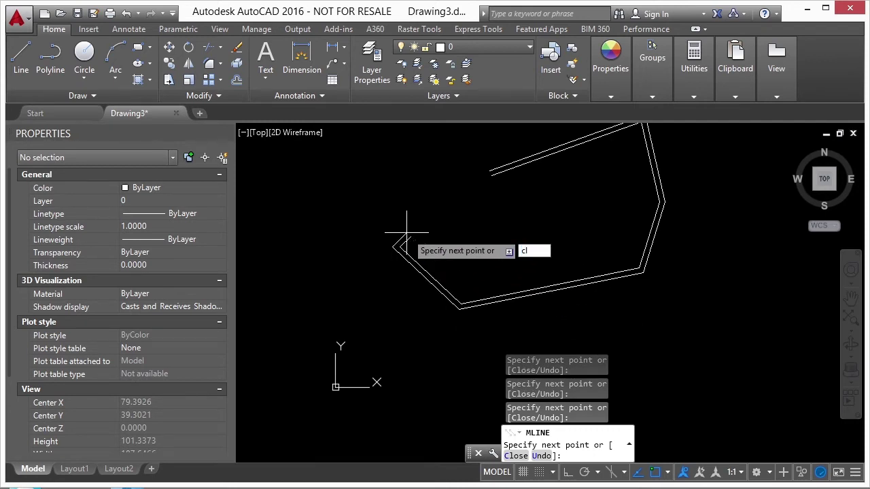
pyautogui.write('l')
pyautogui.press('Return')
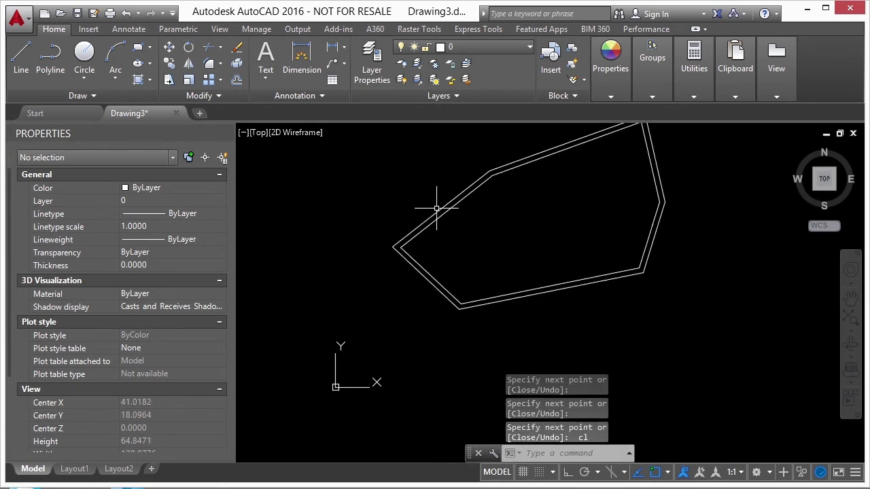
# Step: Stretch the closed multiline's upper-left vertex outward, its leftmost vertex inward and its bottom vertex to the right using their grips
pyautogui.click(503, 170)
pyautogui.scroll(-2, 474, 249)
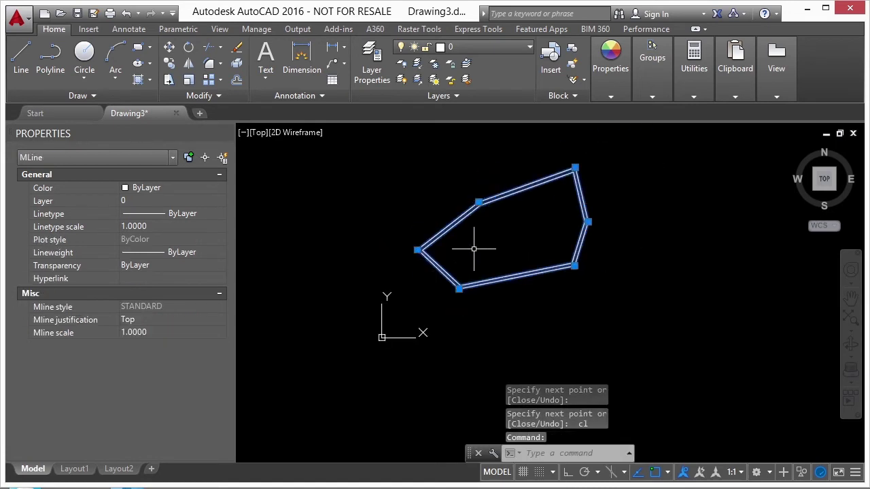
pyautogui.moveTo(493, 233); pyautogui.dragTo(434, 245, button='middle')
pyautogui.click(420, 213)
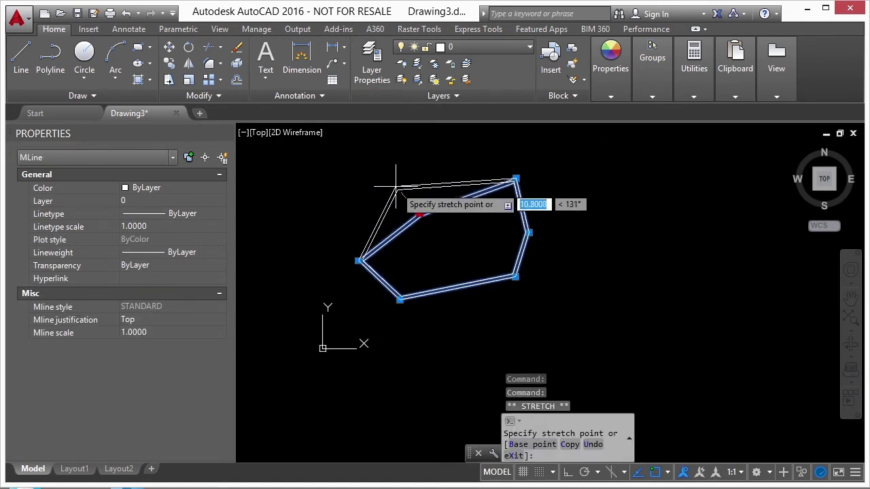
pyautogui.click(380, 183)
pyautogui.click(358, 260)
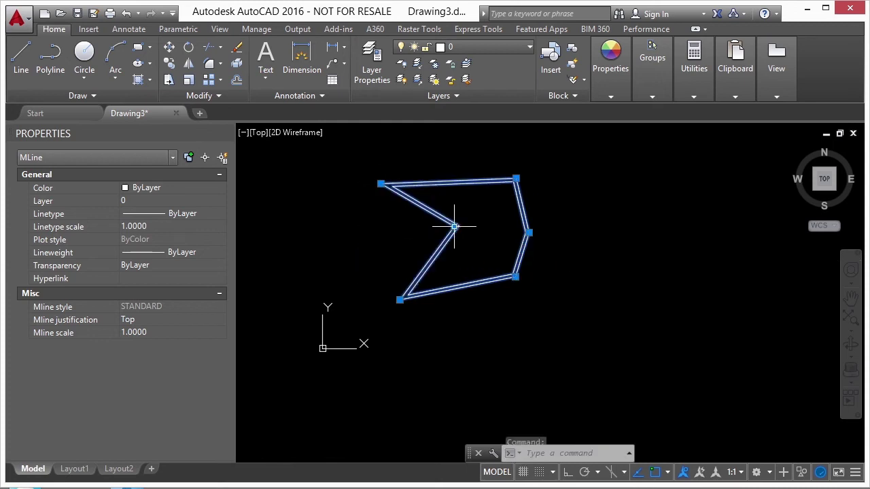
pyautogui.click(455, 226)
pyautogui.click(400, 299)
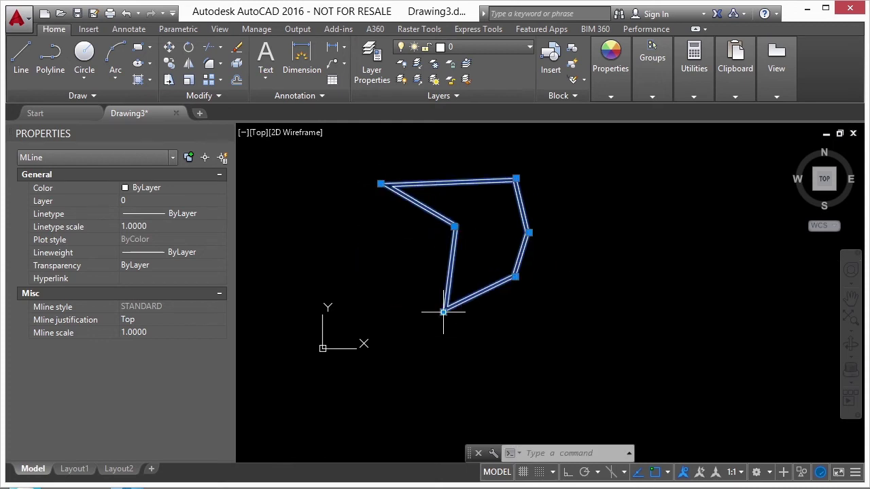
pyautogui.click(443, 312)
pyautogui.press('Escape')
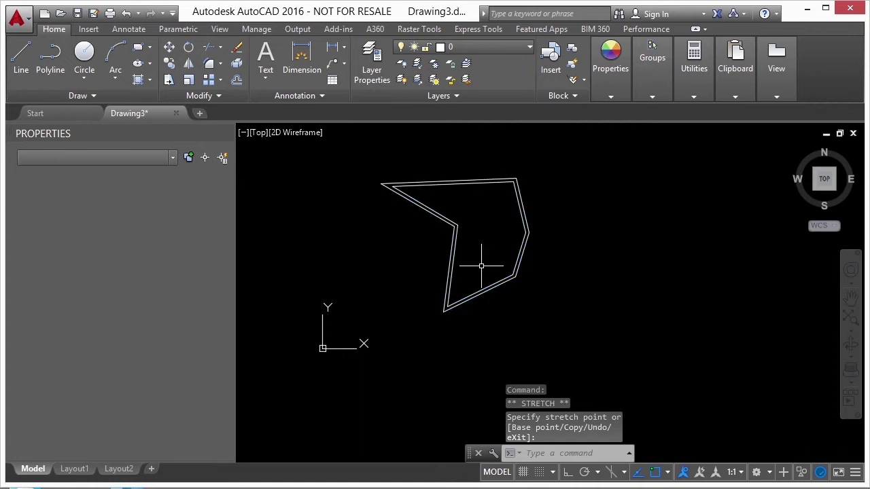
# Step: Draw a slanted line across the middle of the closed multiline, extending past both of its sides
pyautogui.write('l')
pyautogui.press('Return')
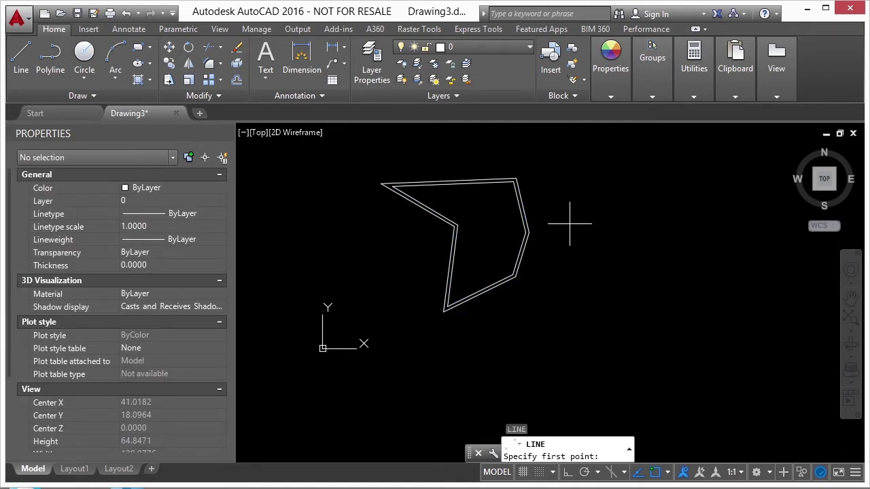
pyautogui.click(568, 225)
pyautogui.click(348, 275)
pyautogui.press('Return')
# Step: Trim away the part of the multiline below the slanted line, using that line as the cutting edge
pyautogui.write('tr')
pyautogui.press('Return')
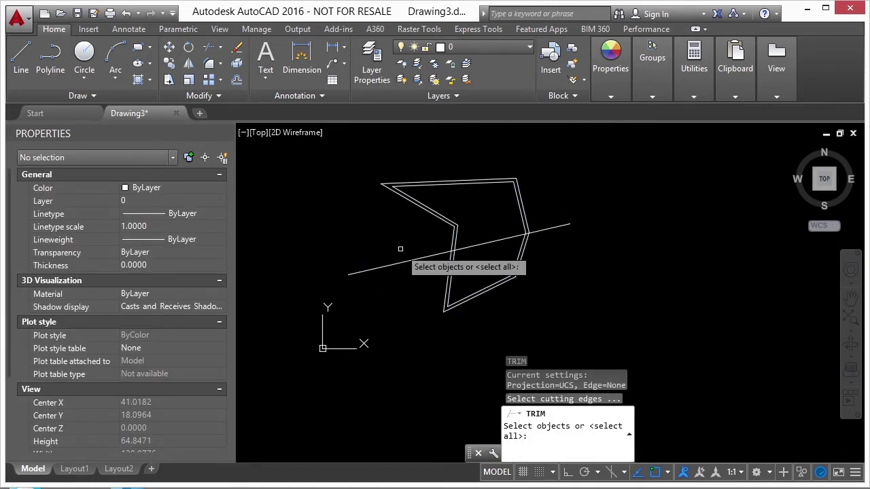
pyautogui.click(402, 262)
pyautogui.press('Return')
pyautogui.press('Escape')
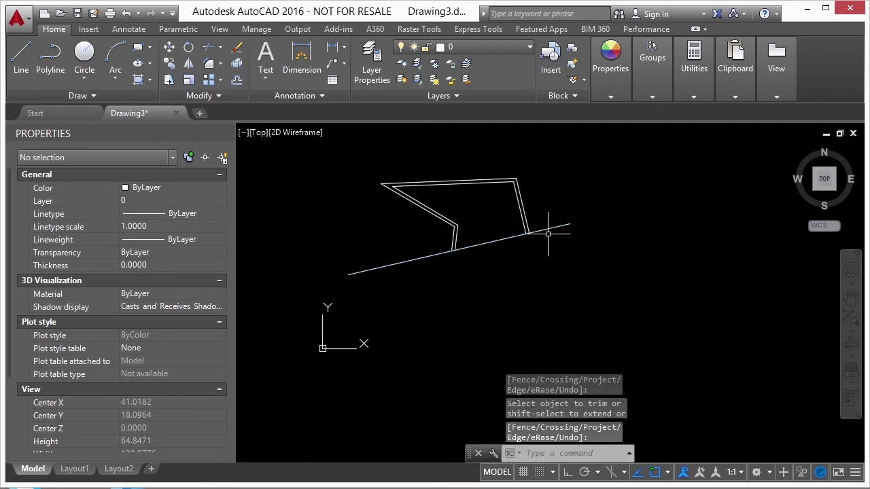
# Step: Erase the slanted cutting line
pyautogui.click(530, 233)
pyautogui.press('Escape')
pyautogui.write('e')
pyautogui.press('Return')
pyautogui.click(568, 224)
pyautogui.click(568, 224)
pyautogui.click(568, 224)
pyautogui.click(544, 243)
pyautogui.press('Return')
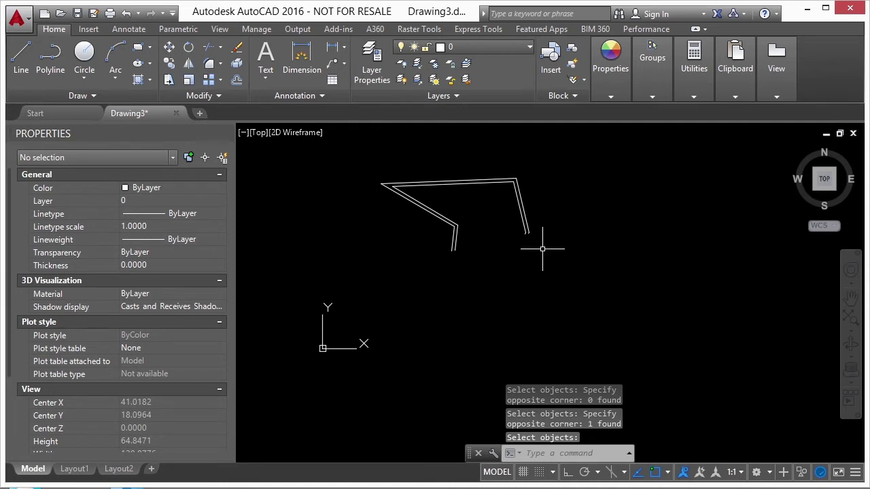
# Step: Open the drawing Multi lines.dwg from folder 03
pyautogui.write('o')
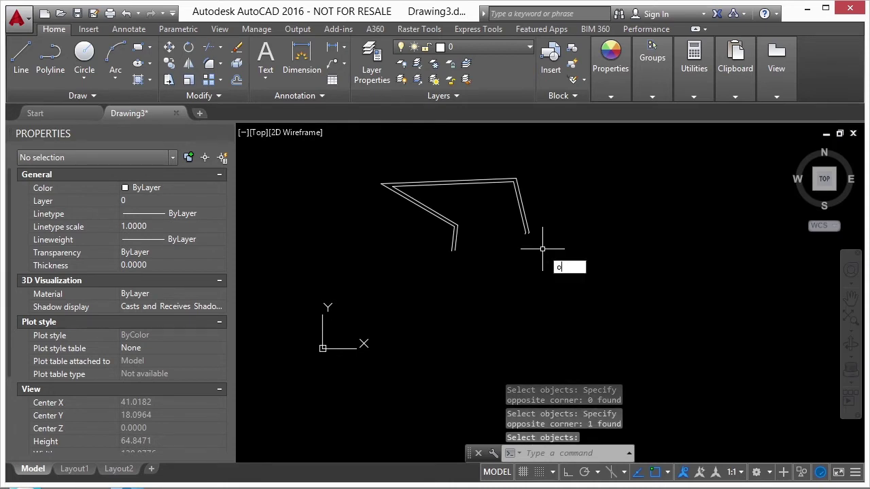
pyautogui.write('pen')
pyautogui.press('Return')
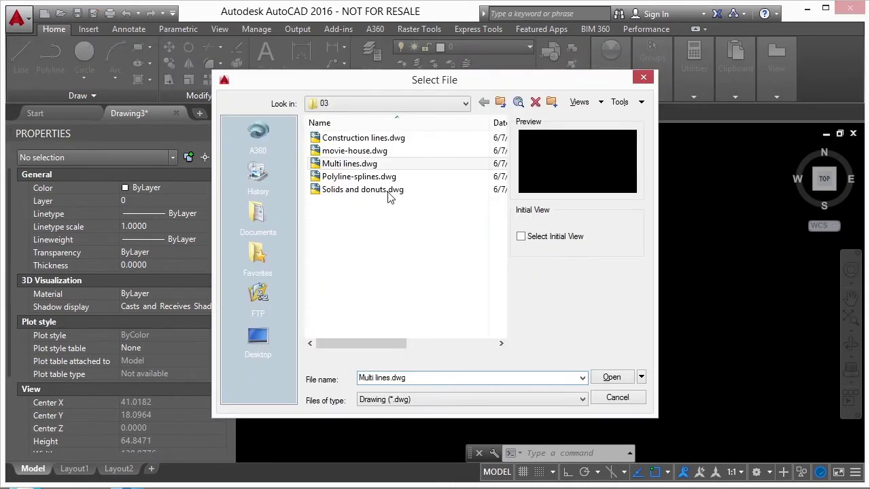
pyautogui.click(380, 165)
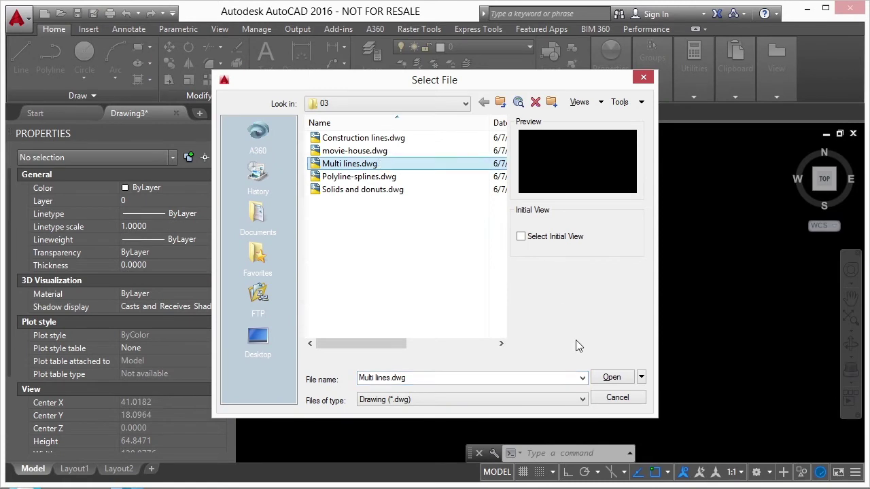
pyautogui.click(611, 378)
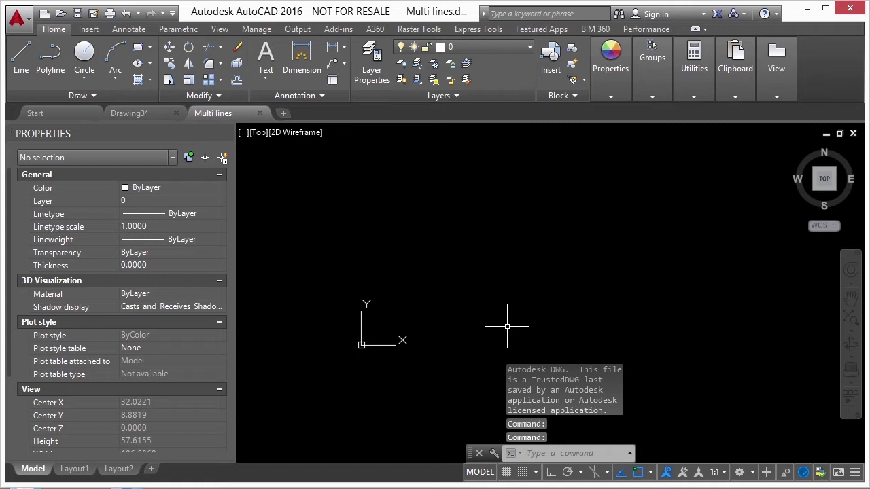
# Step: Preview each multiline style in the drawing and set NEW as the current style
pyautogui.write('MLSTYLE')
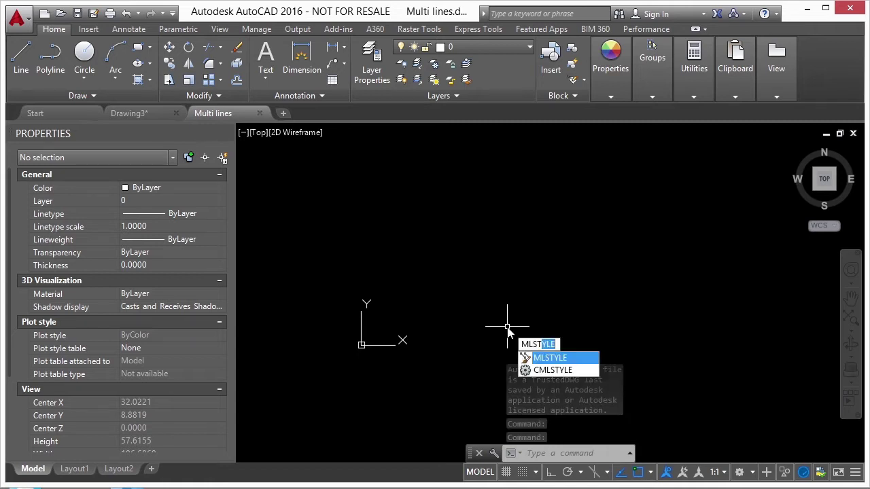
pyautogui.press('Return')
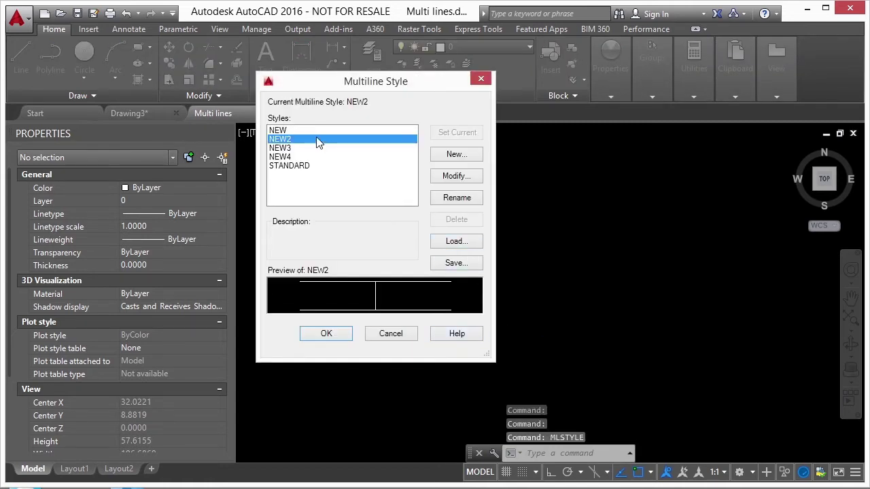
pyautogui.click(303, 130)
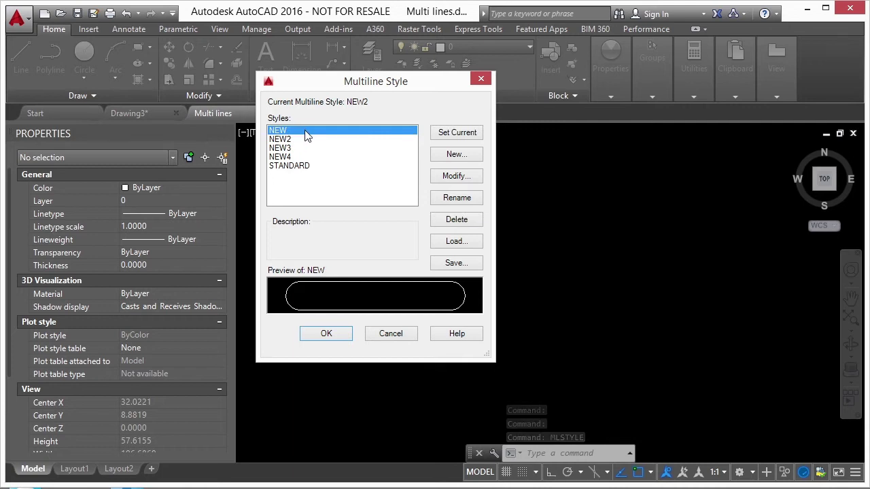
pyautogui.click(294, 141)
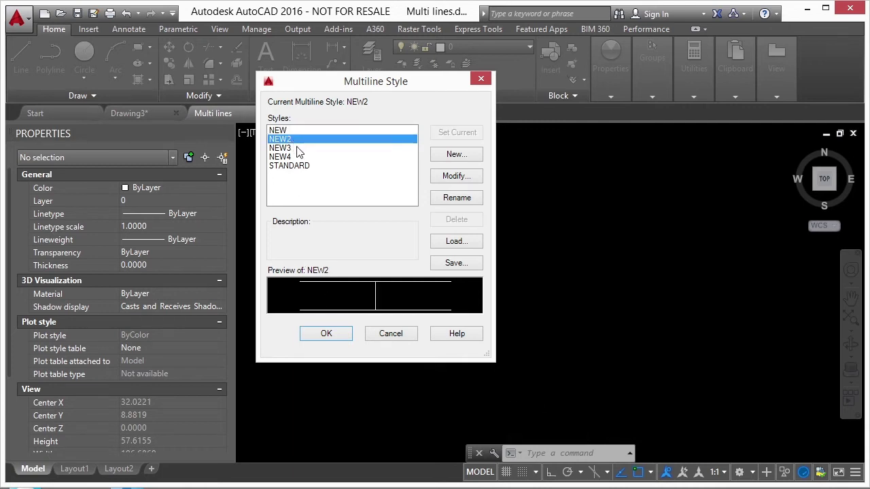
pyautogui.click(294, 148)
pyautogui.click(289, 157)
pyautogui.click(293, 166)
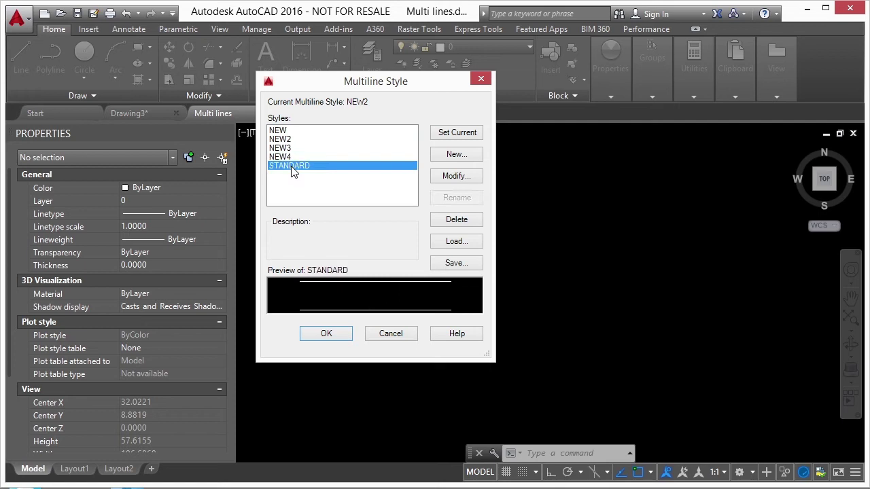
pyautogui.click(287, 131)
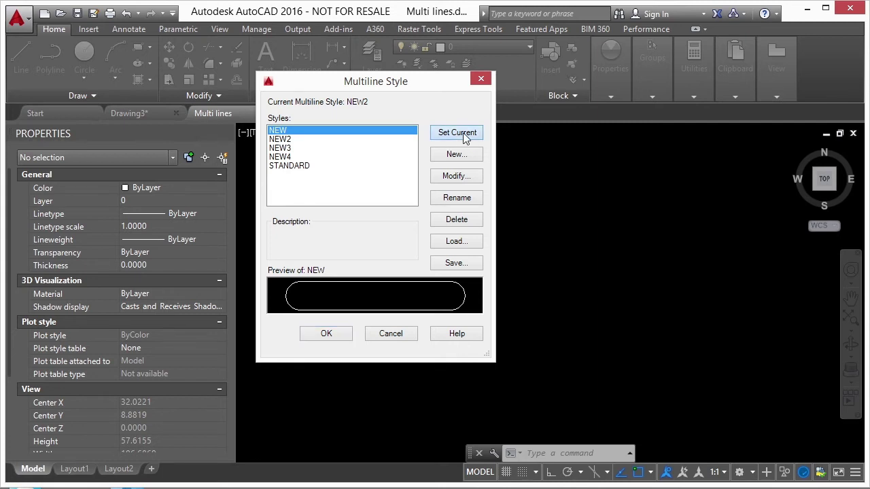
pyautogui.click(463, 133)
pyautogui.click(340, 336)
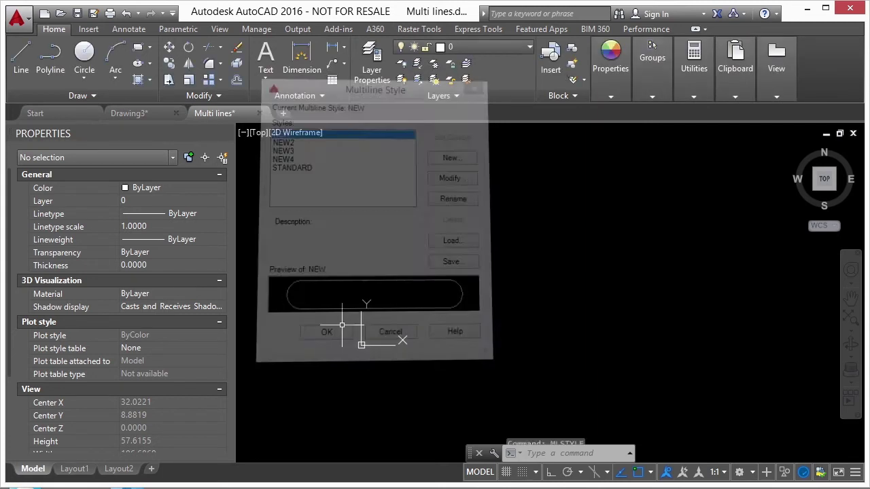
# Step: Draw an open zigzag multiline of five segments in the NEW style
pyautogui.write('ML')
pyautogui.press('Return')
pyautogui.click(427, 250)
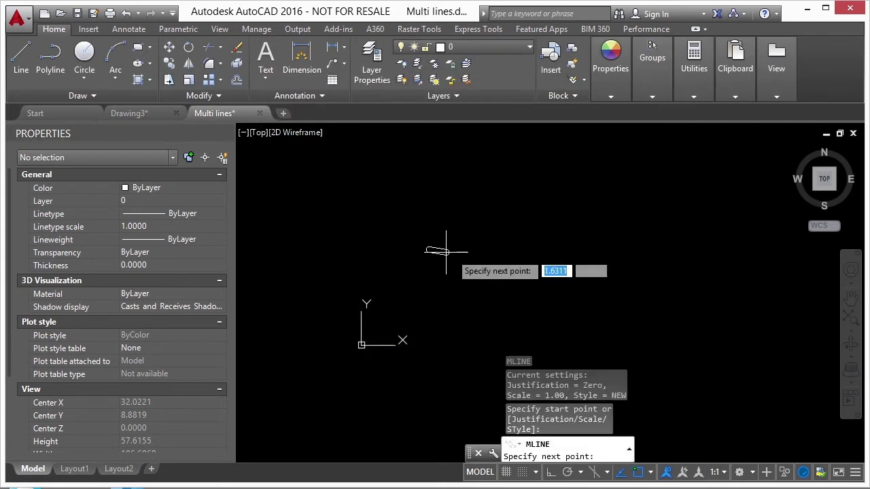
pyautogui.scroll(4, 503, 238)
pyautogui.click(564, 197)
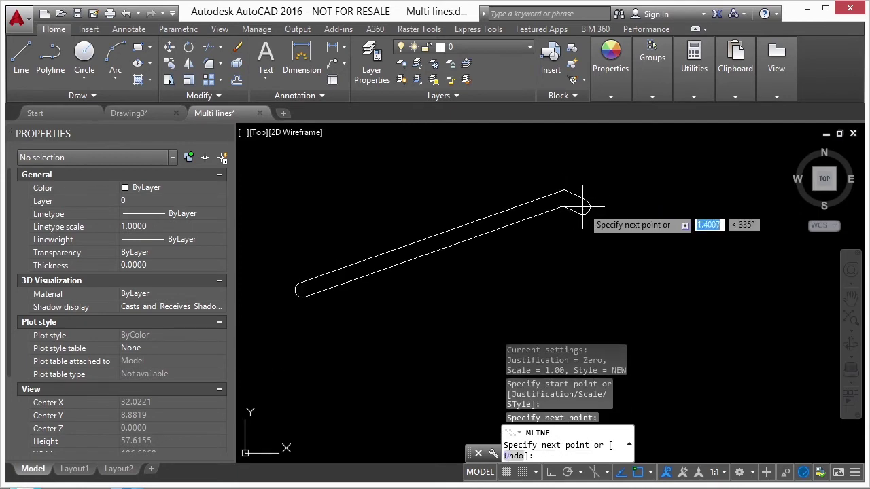
pyautogui.scroll(4, 582, 205)
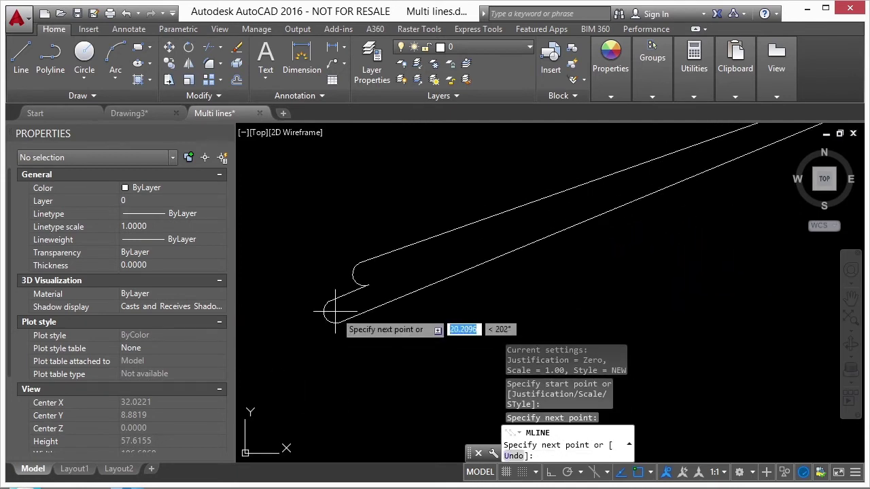
pyautogui.scroll(-5, 476, 265)
pyautogui.click(554, 268)
pyautogui.click(614, 226)
pyautogui.click(658, 279)
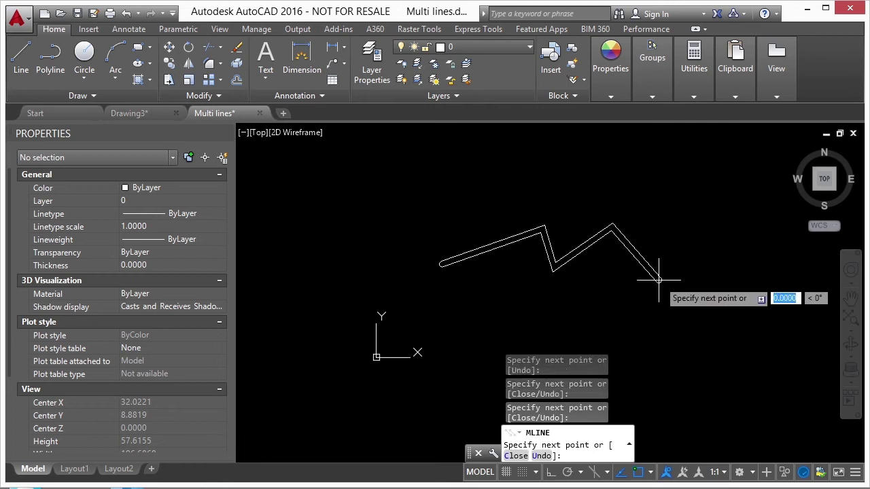
pyautogui.click(558, 305)
pyautogui.press('Return')
# Step: Stretch the zigzag multiline's second vertex down and to the left by its grip, and erase the multiline
pyautogui.scroll(4, 560, 254)
pyautogui.click(527, 212)
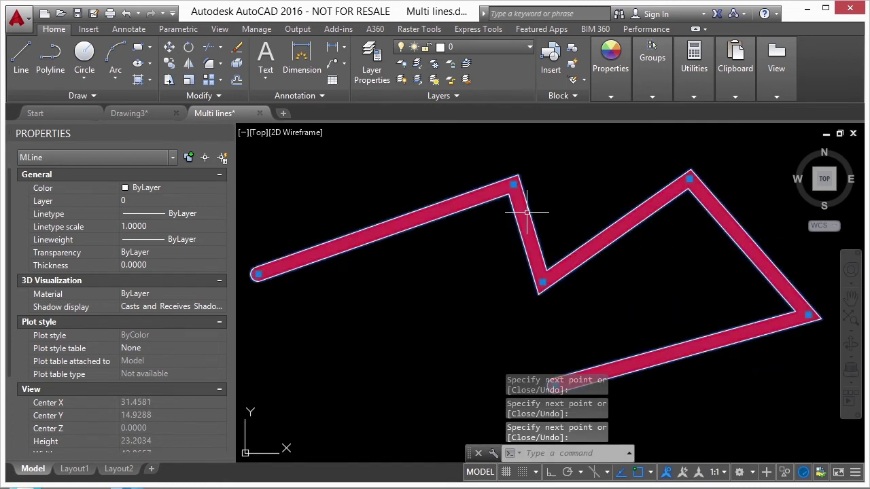
pyautogui.click(513, 184)
pyautogui.scroll(-2, 513, 184)
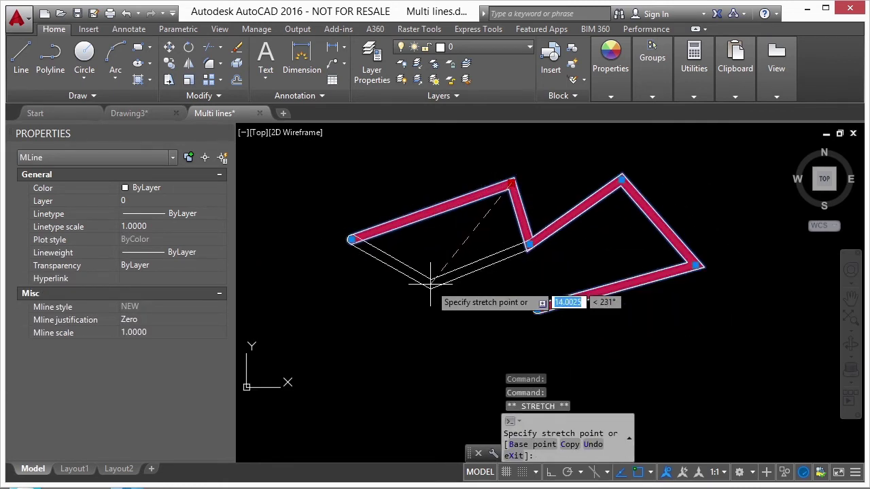
pyautogui.click(430, 284)
pyautogui.press('Escape')
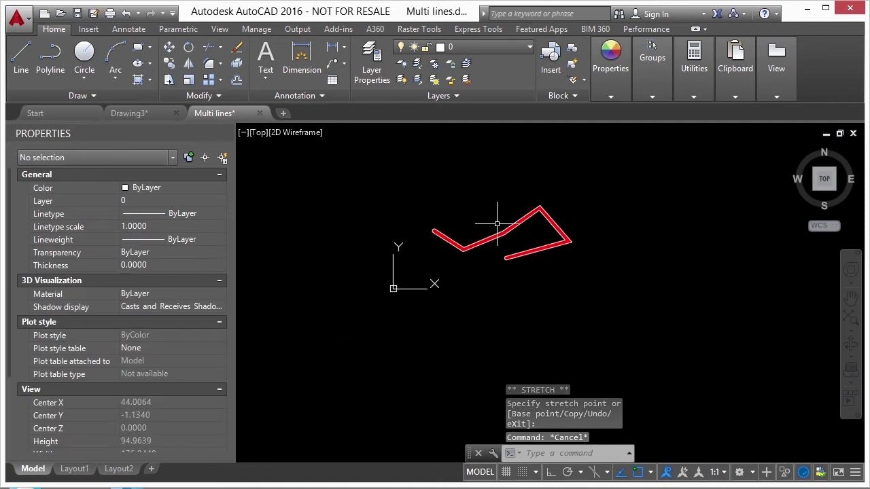
pyautogui.press('Delete')
pyautogui.write('ml')
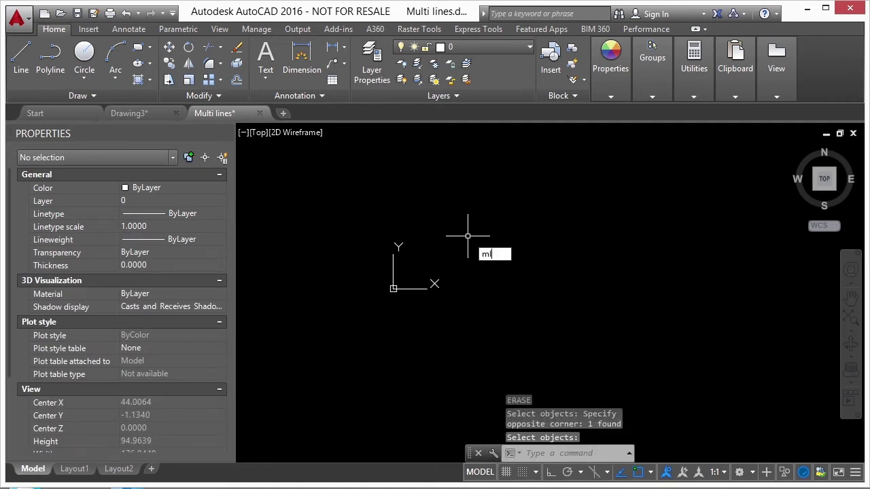
pyautogui.press('Return')
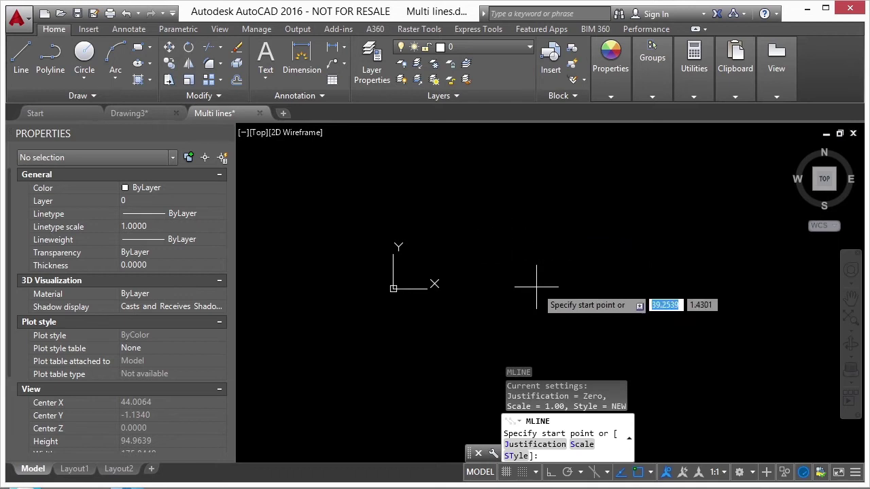
pyautogui.click(513, 456)
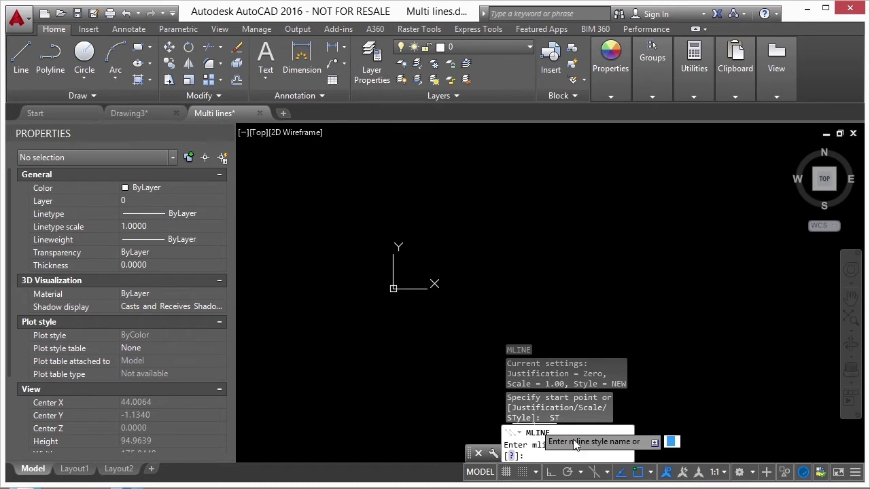
pyautogui.press('Escape')
# Step: Draw an open three-segment multiline in the NEW style with Top justification
pyautogui.press('Return')
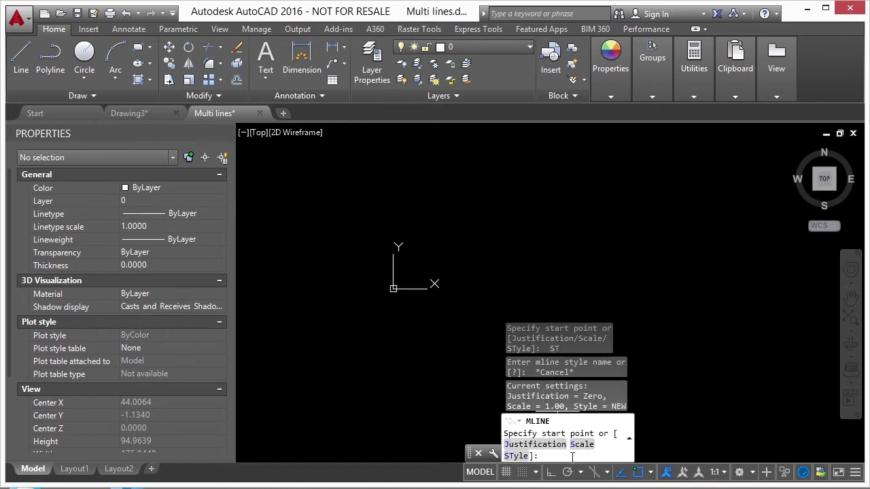
pyautogui.click(534, 444)
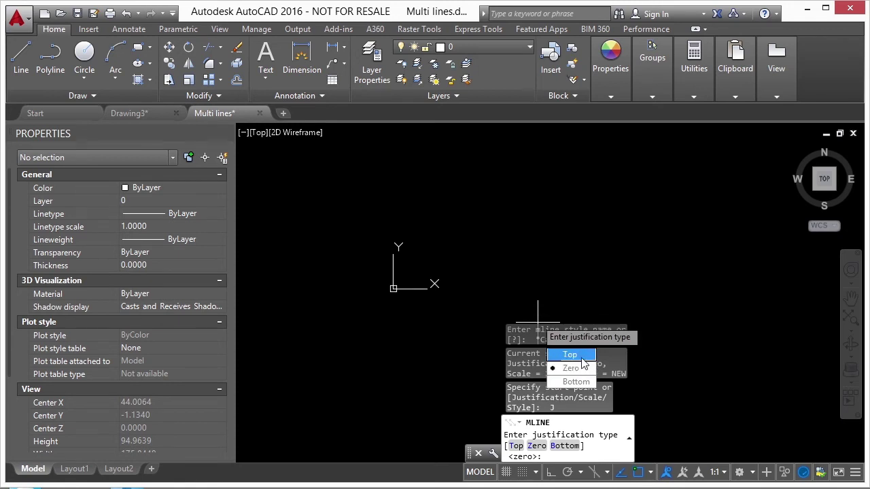
pyautogui.click(571, 355)
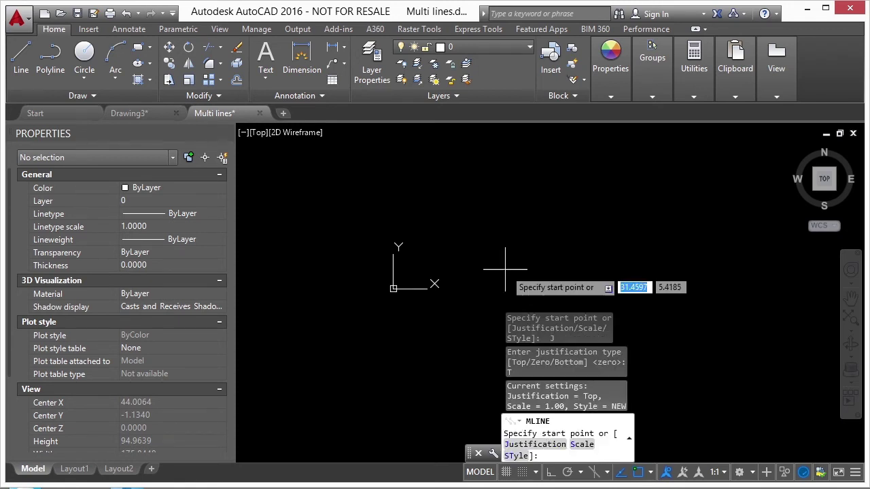
pyautogui.click(454, 235)
pyautogui.scroll(2, 581, 218)
pyautogui.click(558, 224)
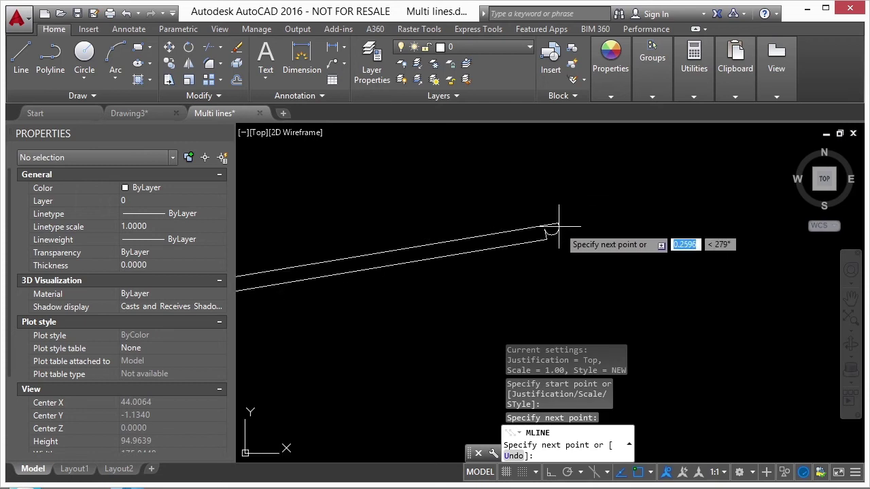
pyautogui.click(601, 244)
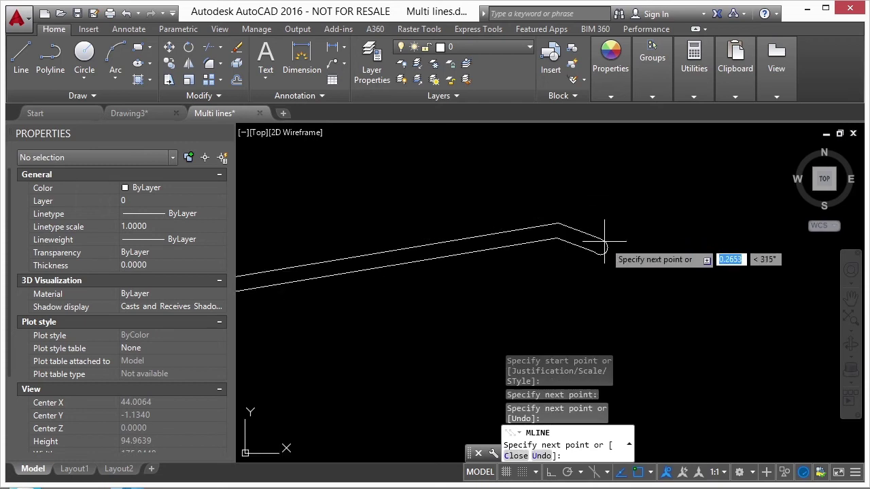
pyautogui.click(640, 219)
pyautogui.press('Return')
pyautogui.scroll(-3, 583, 229)
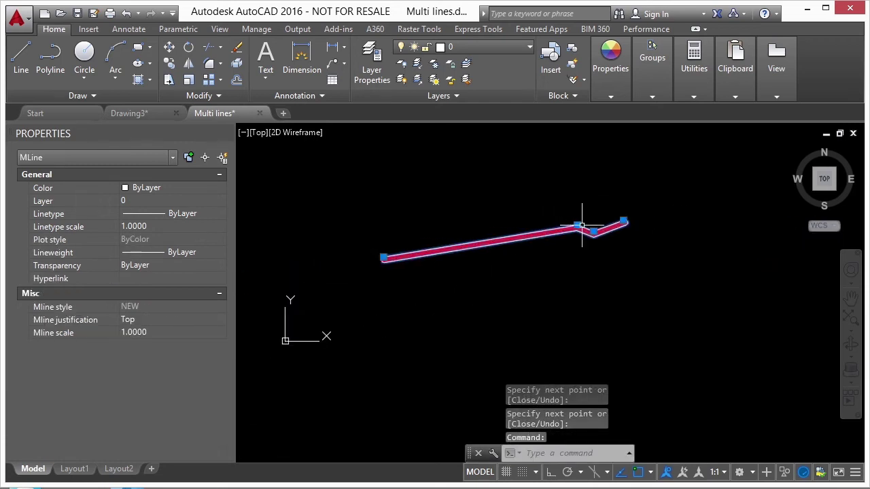
# Step: Draw a second open three-segment multiline below the first, with the justification set to Zero
pyautogui.press('Return')
pyautogui.click(535, 445)
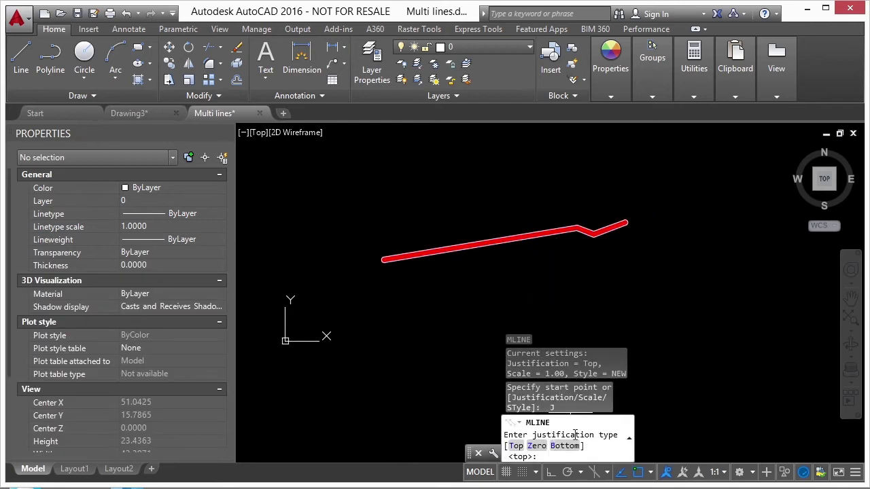
pyautogui.click(539, 449)
pyautogui.click(392, 299)
pyautogui.scroll(4, 401, 292)
pyautogui.scroll(-2, 475, 265)
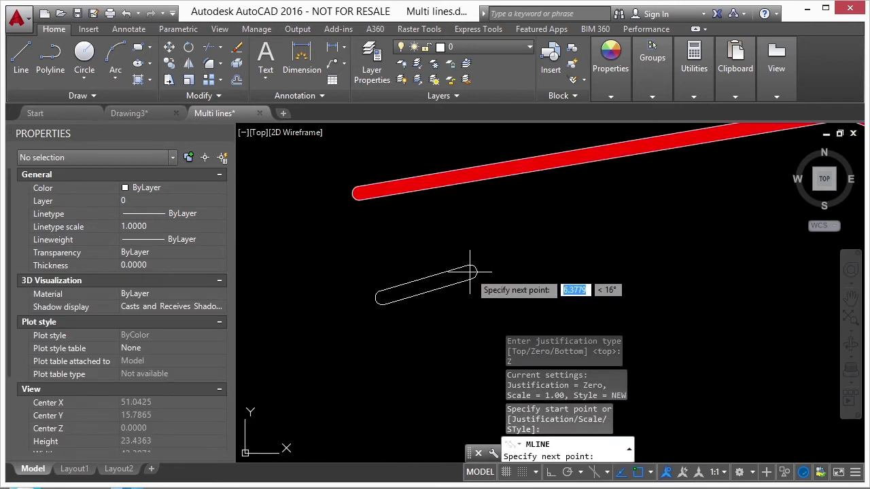
pyautogui.click(617, 246)
pyautogui.click(710, 268)
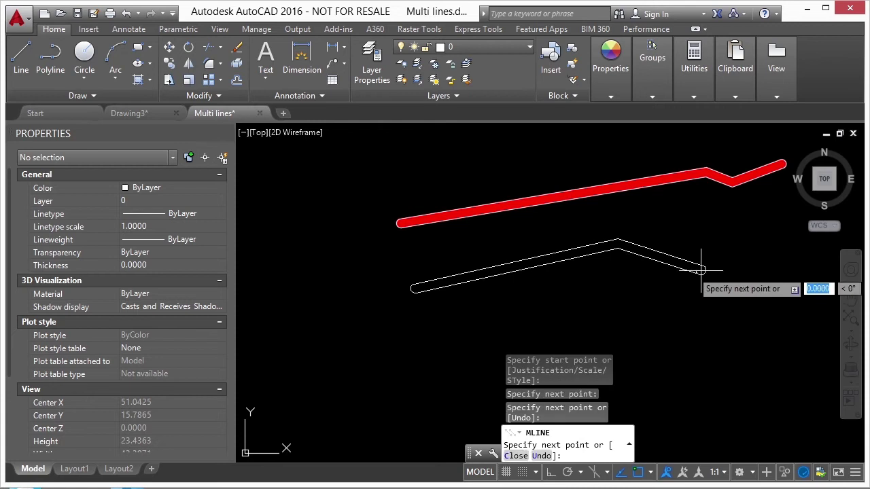
pyautogui.click(642, 306)
pyautogui.press('Return')
# Step: Compare where the grips sit on the Zero-justified lower multiline and the Top-justified upper multiline
pyautogui.click(669, 290)
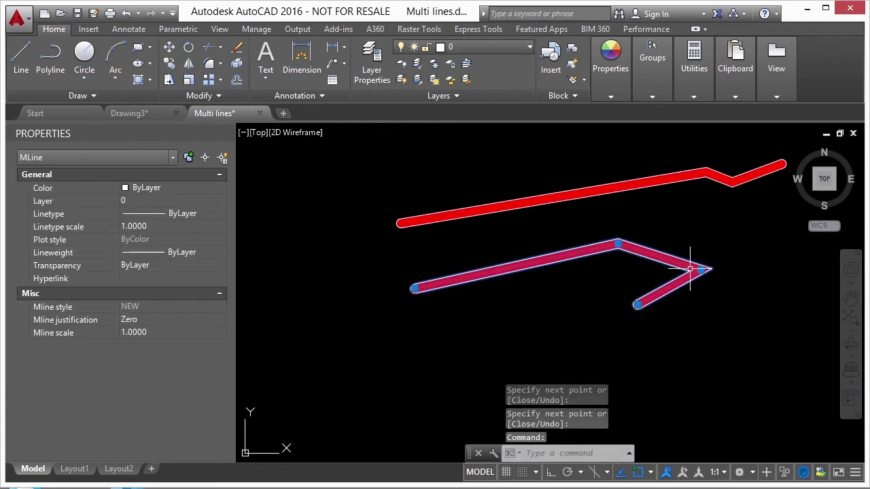
pyautogui.scroll(3, 625, 248)
pyautogui.press('Escape')
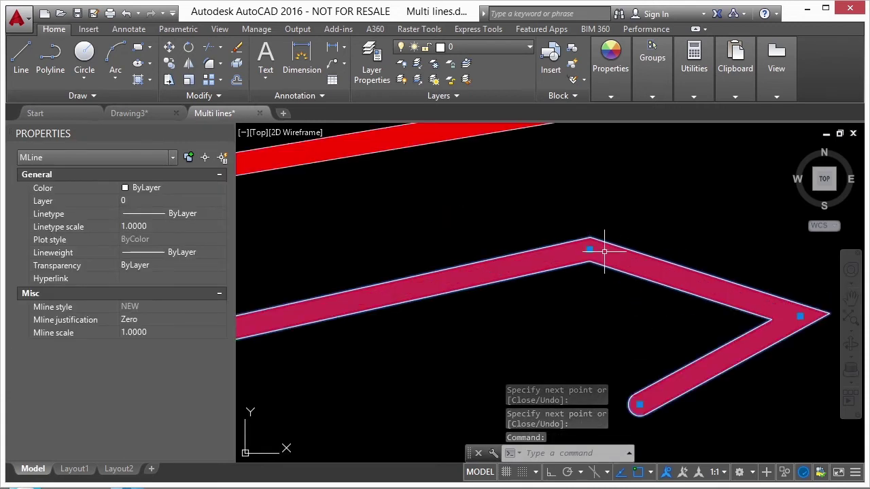
pyautogui.scroll(-4, 590, 272)
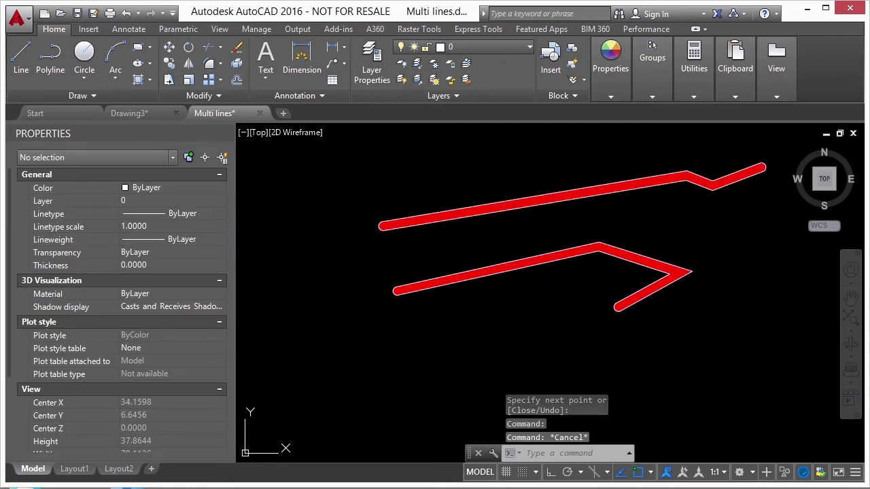
pyautogui.click(570, 202)
pyautogui.scroll(4, 710, 153)
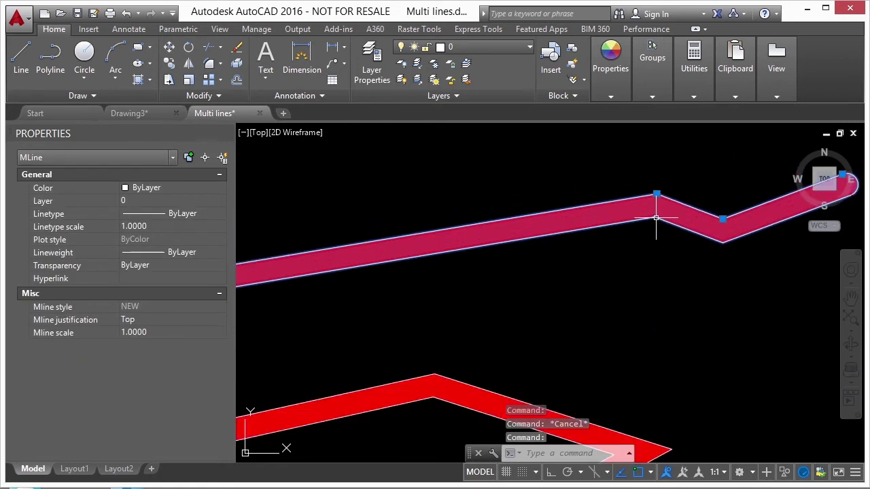
pyautogui.press('Escape')
# Step: Erase the Top-justified and Zero-justified multilines together
pyautogui.scroll(-4, 656, 218)
pyautogui.write('e')
pyautogui.press('Return')
pyautogui.click(550, 185)
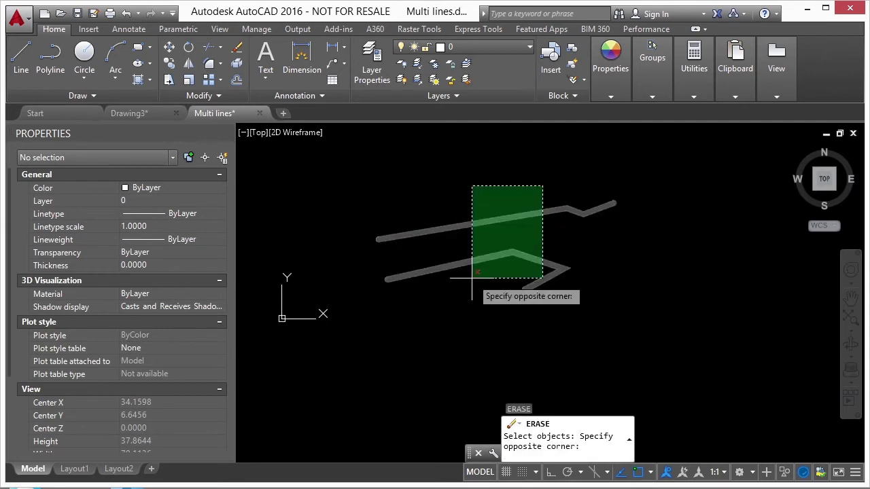
pyautogui.click(474, 299)
pyautogui.press('Return')
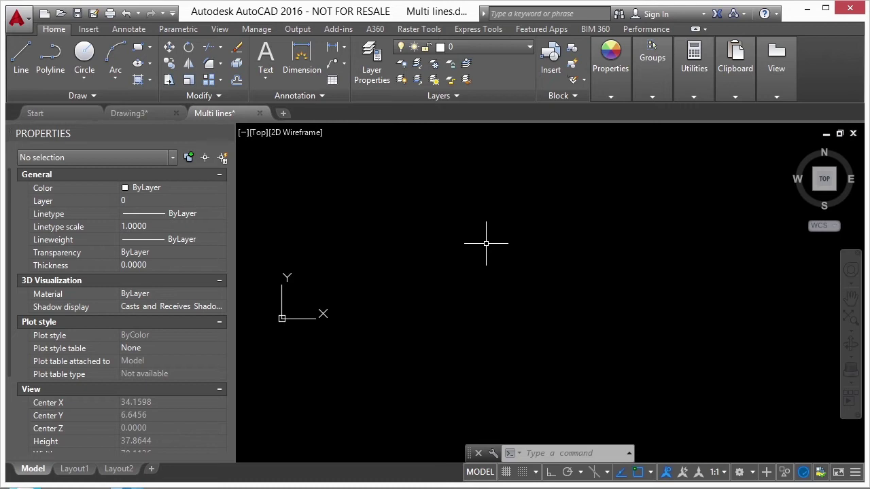
# Step: Draw a nearly horizontal single-segment multiline about 45 units long in the NEW style, with the scale kept at 1.00
pyautogui.write('mline')
pyautogui.press('Return')
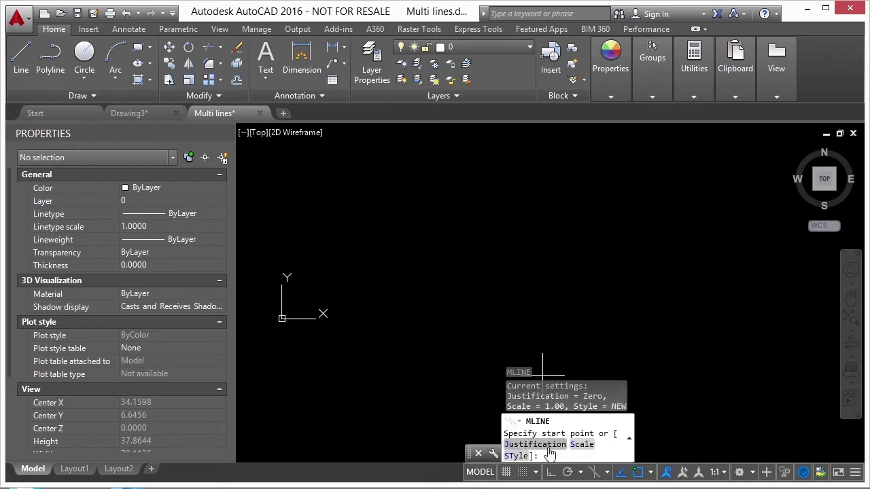
pyautogui.click(581, 445)
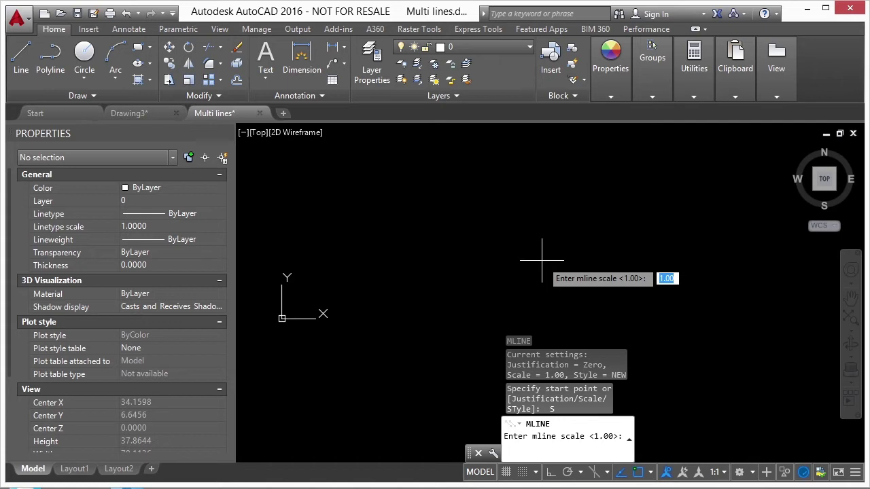
pyautogui.press('Return')
pyautogui.click(412, 219)
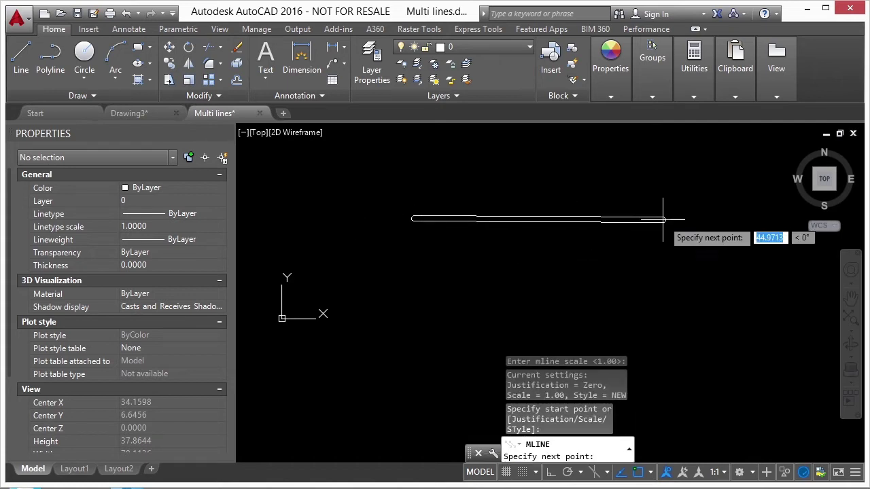
pyautogui.click(664, 219)
pyautogui.press('Return')
# Step: Draw a second single-segment multiline of similar length just below the first, with the multiline scale set to 2
pyautogui.press('Return')
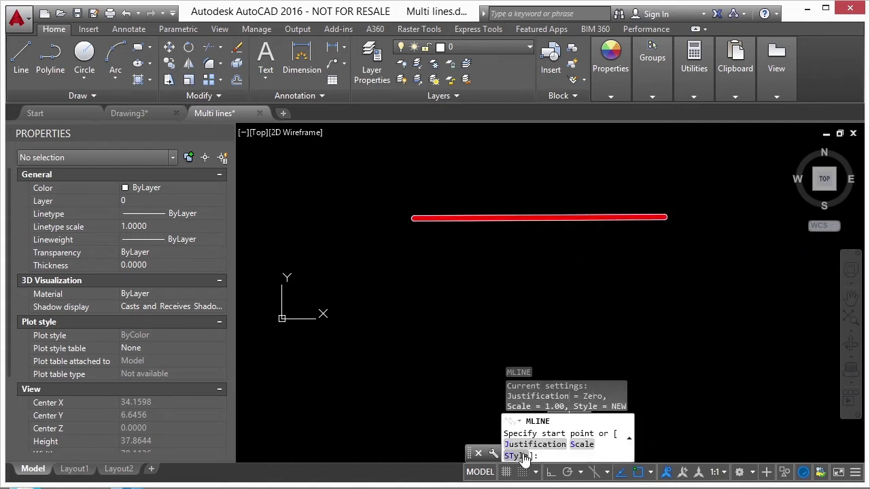
pyautogui.click(582, 444)
pyautogui.write('2')
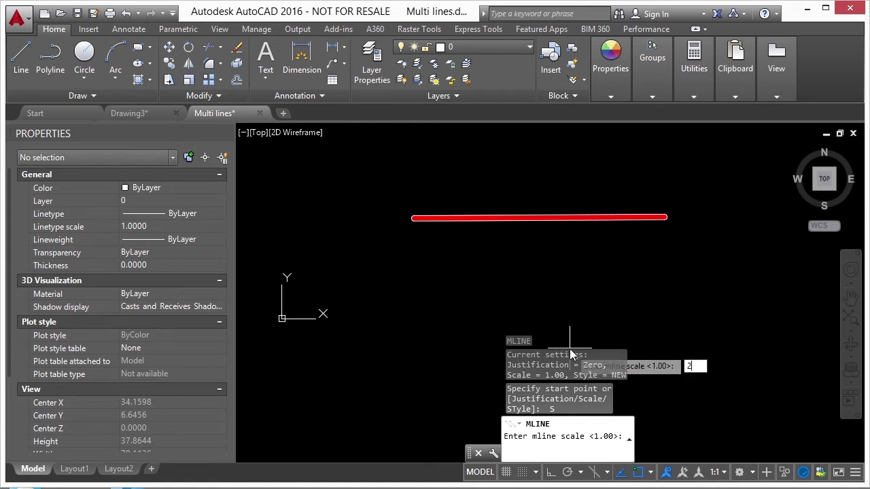
pyautogui.press('Return')
pyautogui.click(412, 247)
pyautogui.click(672, 254)
pyautogui.press('Return')
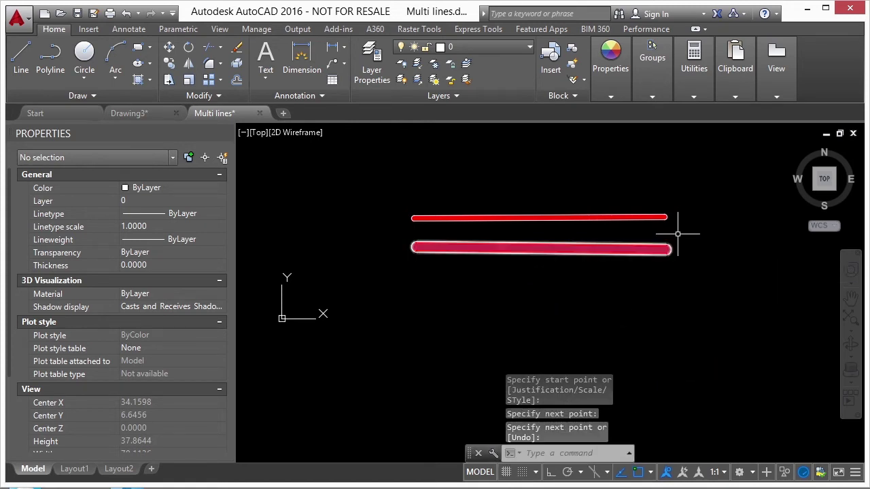
pyautogui.scroll(5, 673, 231)
pyautogui.scroll(-5, 576, 236)
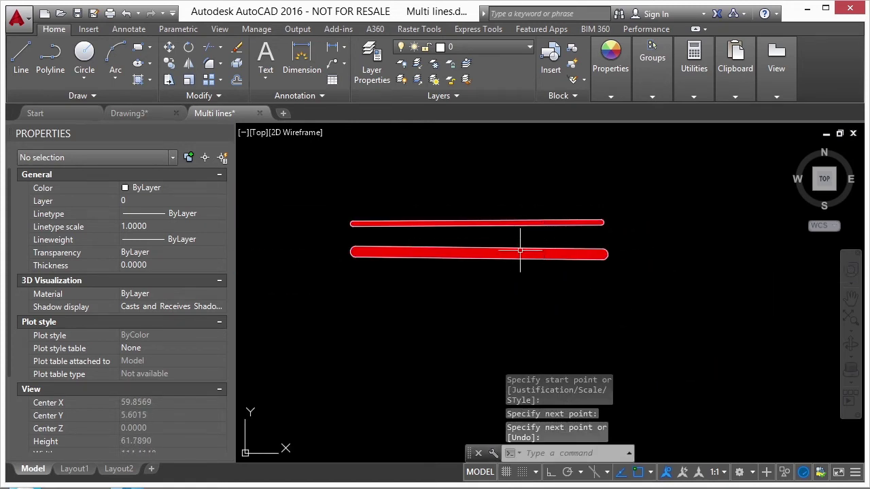
# Step: Create a new multiline style named test, starting with the STANDARD style, and open its settings
pyautogui.moveTo(509, 250)
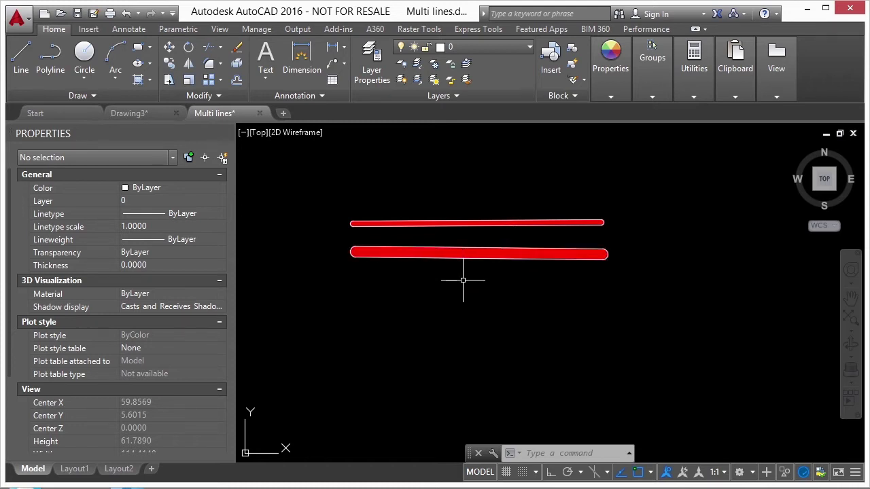
pyautogui.write('mlsty')
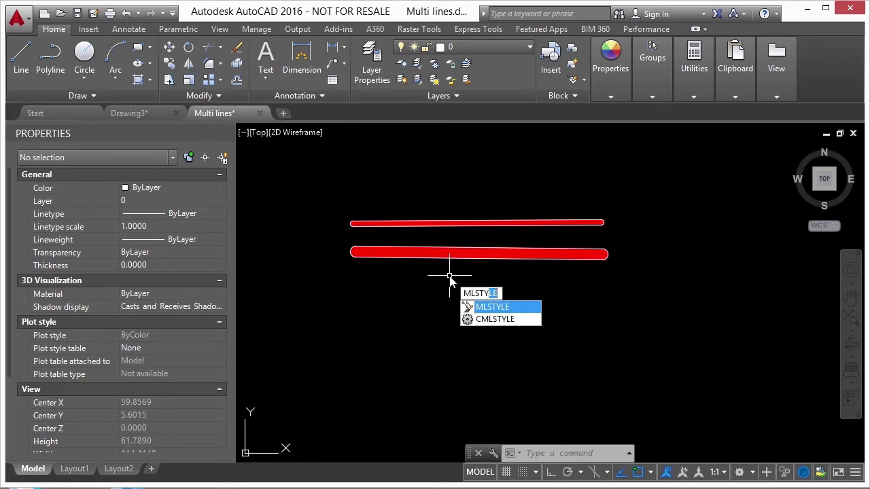
pyautogui.press('Return')
pyautogui.click(457, 154)
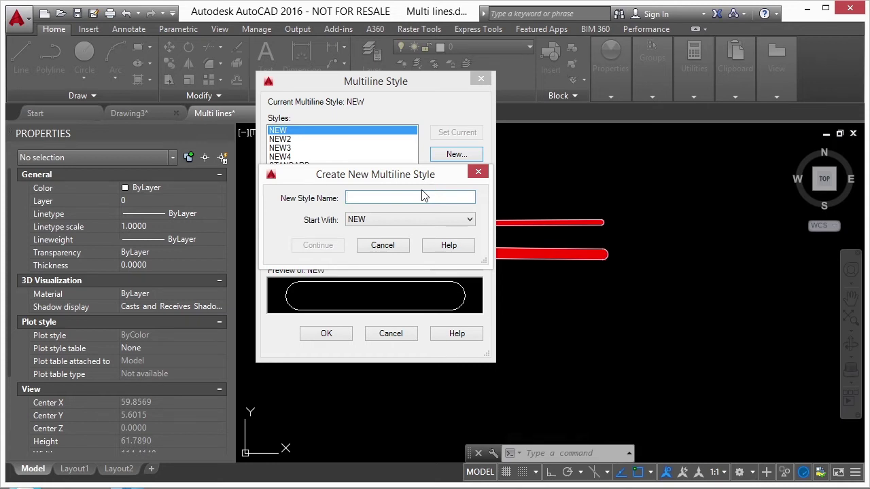
pyautogui.write('test')
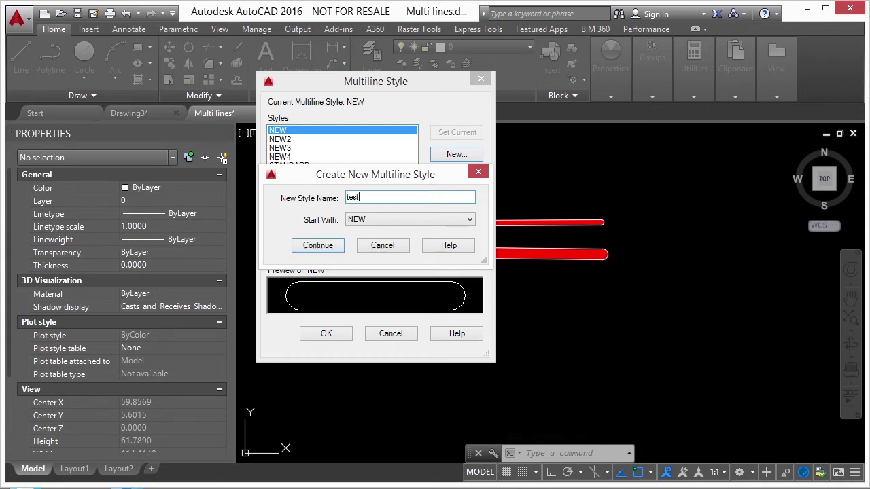
pyautogui.click(399, 220)
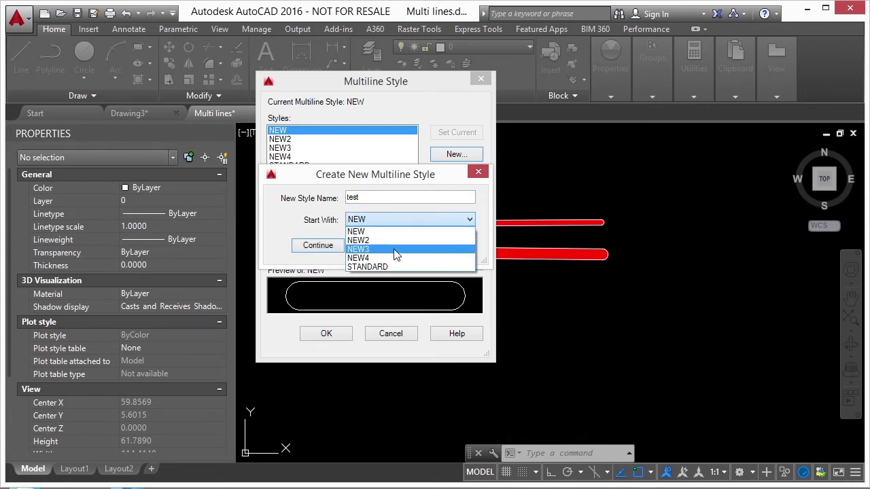
pyautogui.click(367, 266)
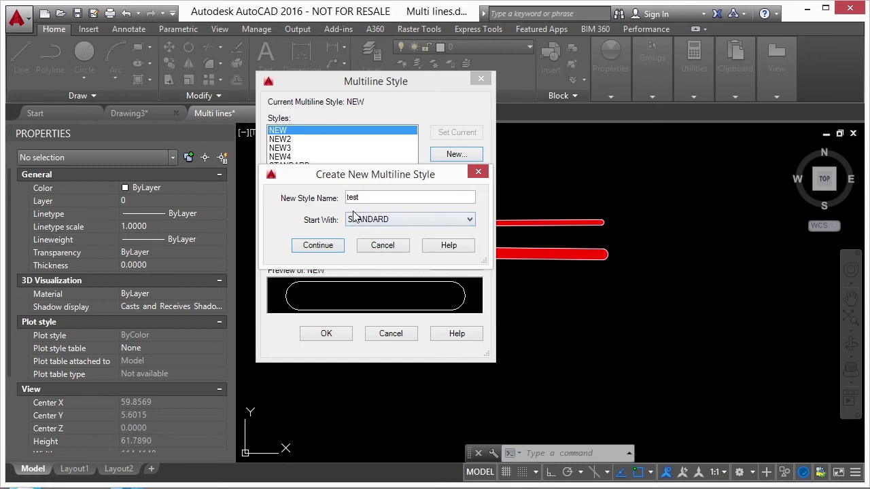
pyautogui.click(329, 246)
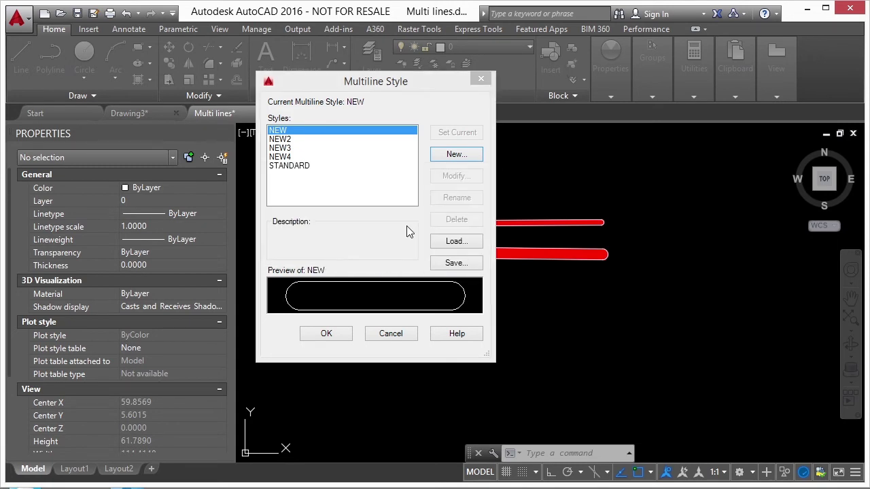
pyautogui.moveTo(407, 95); pyautogui.dragTo(395, 97)
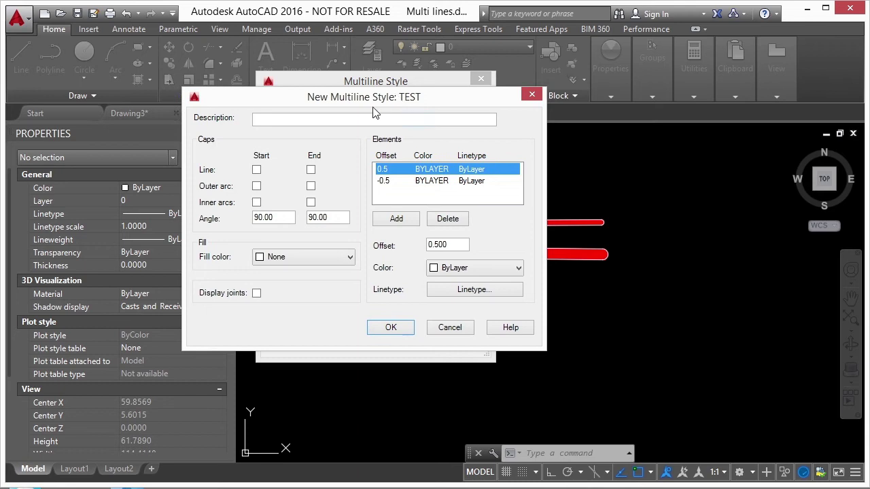
# Step: Add a third element at offset 0 between the 0.5 and -0.5 elements of the TEST style
pyautogui.click(298, 120)
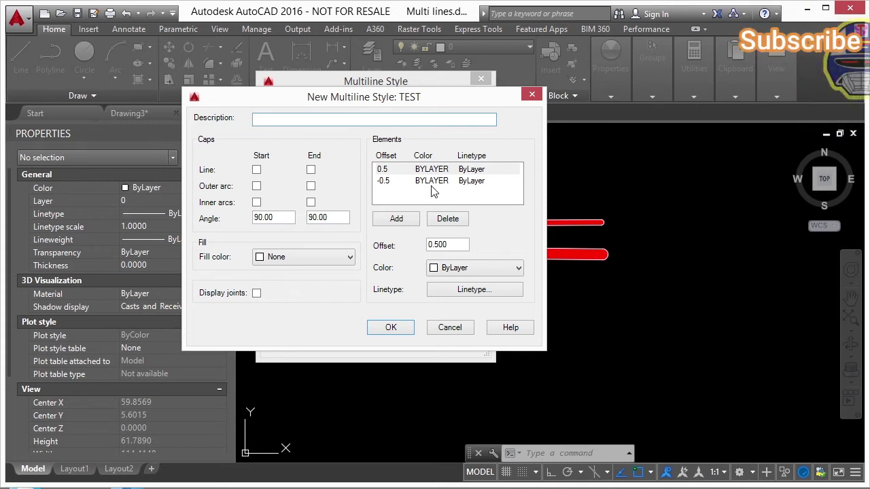
pyautogui.click(385, 173)
pyautogui.click(386, 182)
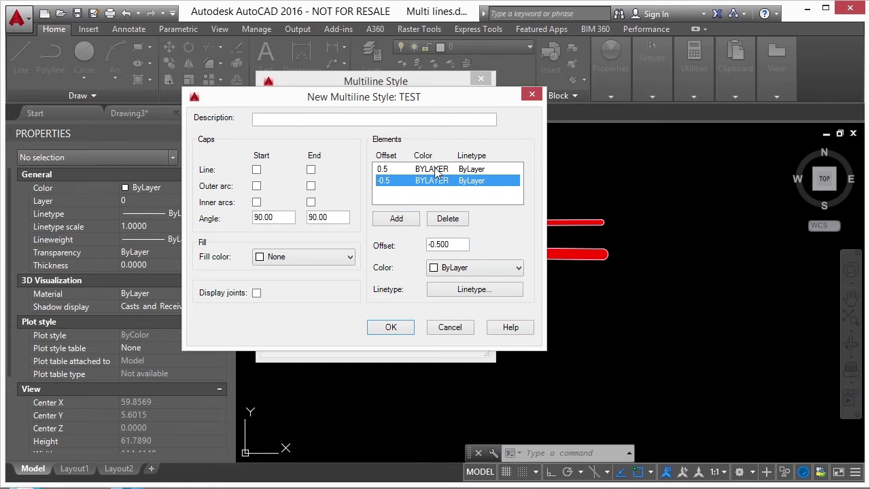
pyautogui.click(403, 218)
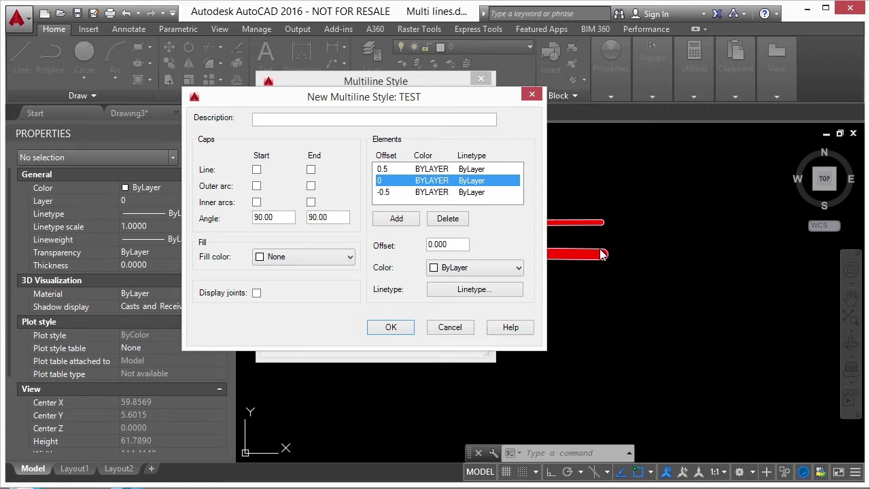
pyautogui.click(256, 171)
pyautogui.click(256, 171)
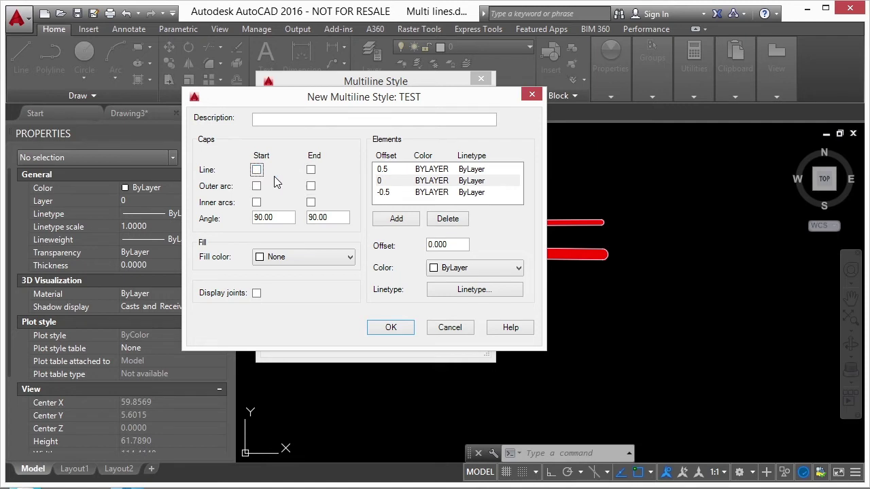
pyautogui.click(260, 172)
pyautogui.click(311, 170)
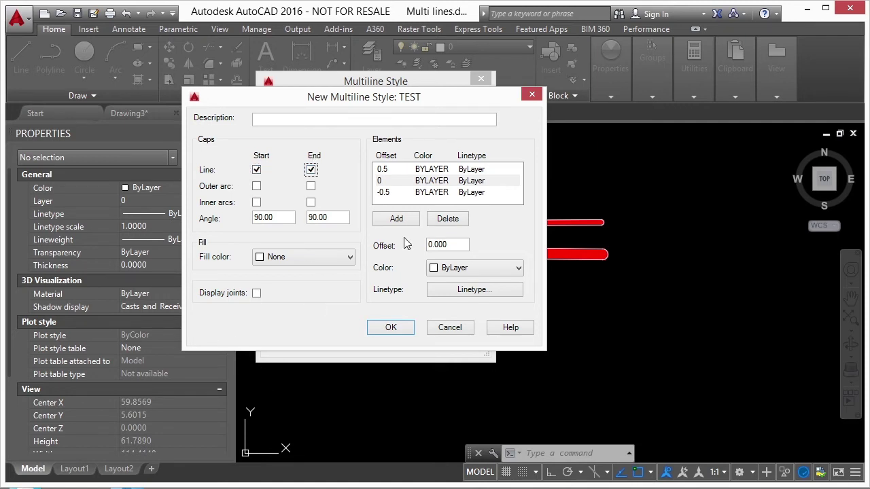
pyautogui.click(311, 170)
# Step: Give the TEST style inner arc caps at start and end, a Cyan fill, and displayed joints
pyautogui.click(256, 202)
pyautogui.click(312, 203)
pyautogui.click(286, 258)
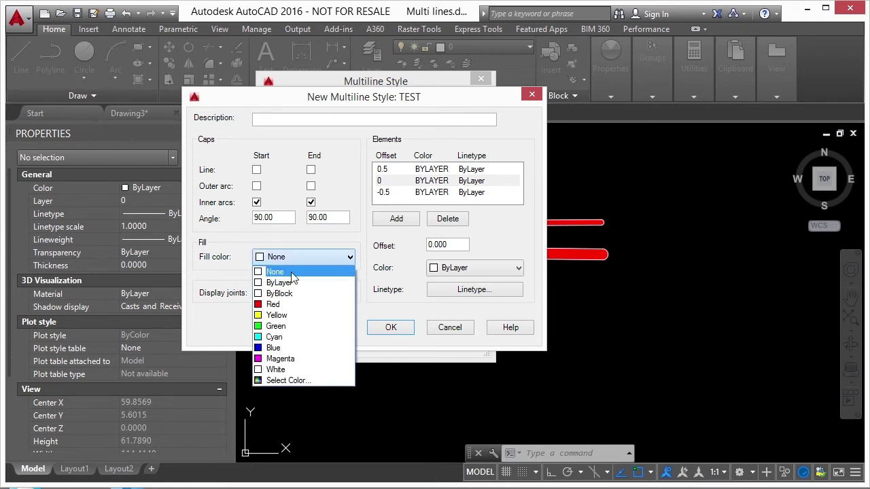
pyautogui.click(284, 337)
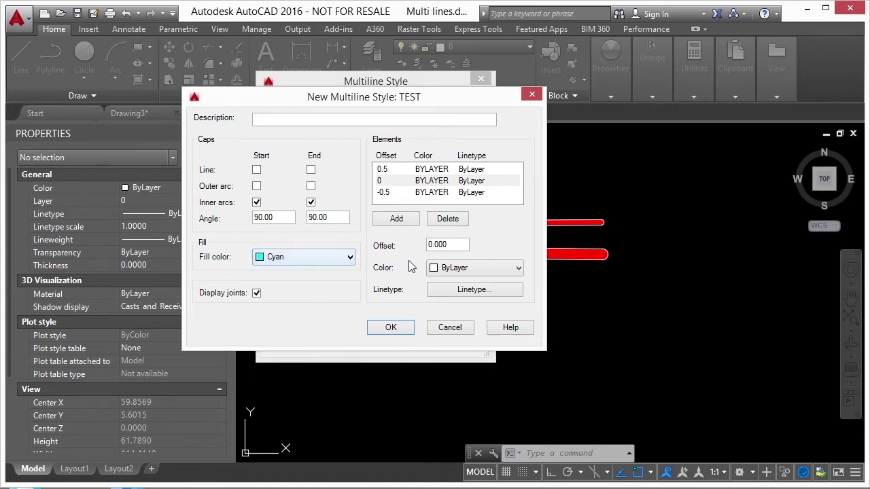
# Step: Color the TEST style's elements: Magenta for offset 0, Yellow for 0.5 and White for -0.5
pyautogui.click(483, 272)
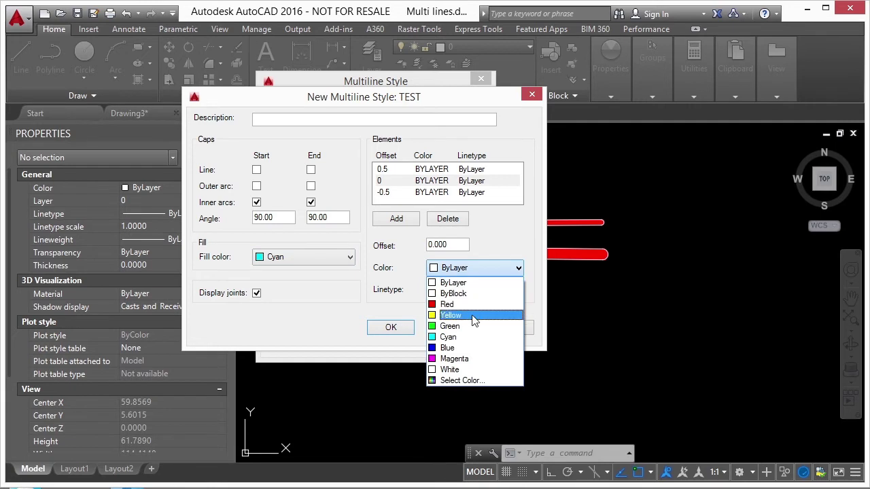
pyautogui.click(467, 358)
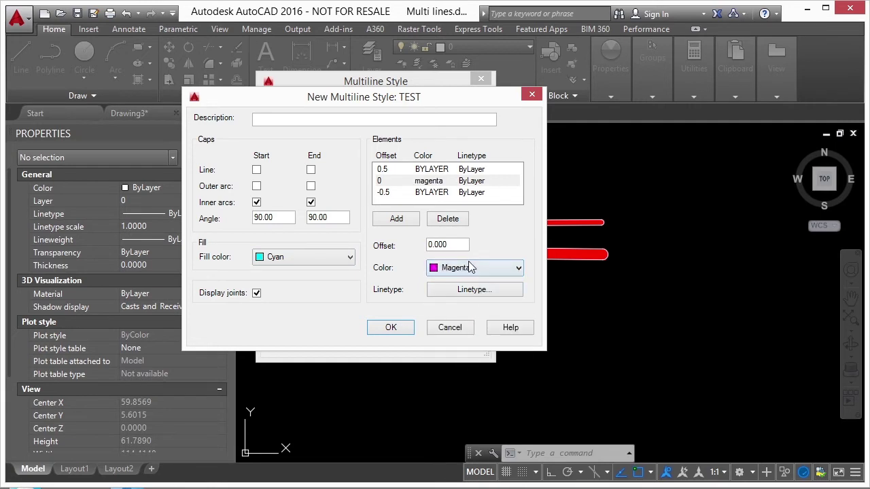
pyautogui.click(431, 182)
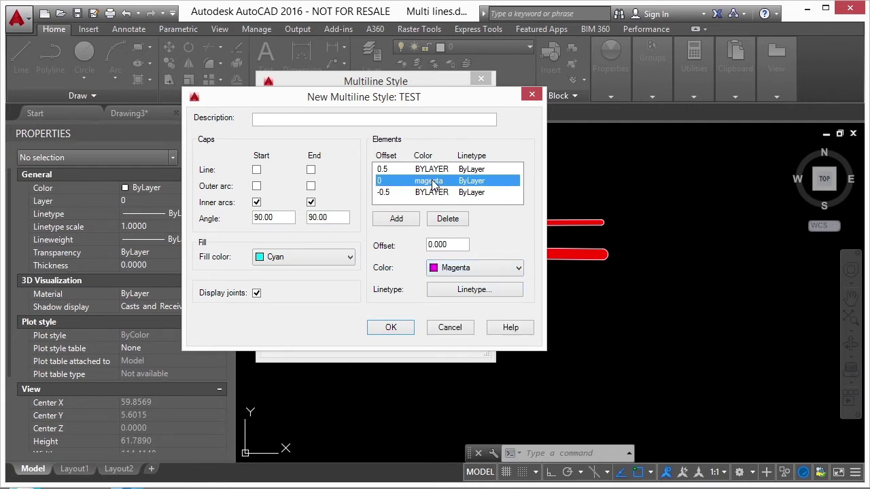
pyautogui.click(435, 169)
pyautogui.click(465, 272)
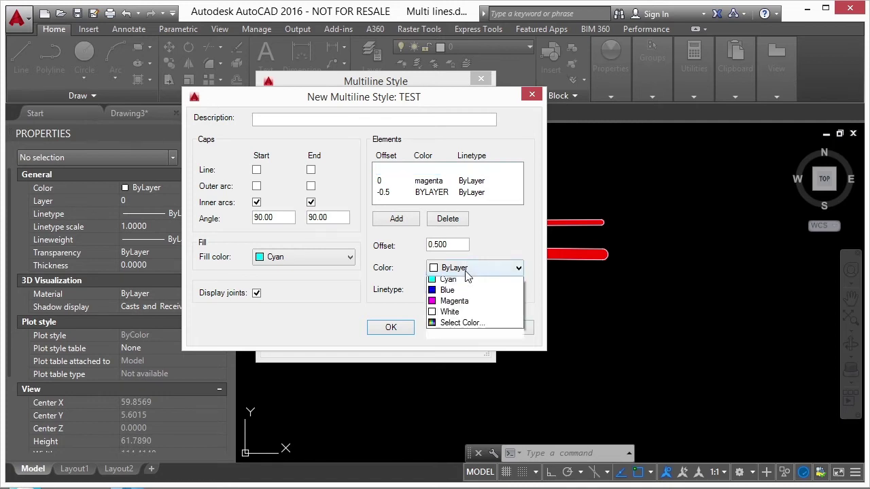
pyautogui.click(441, 315)
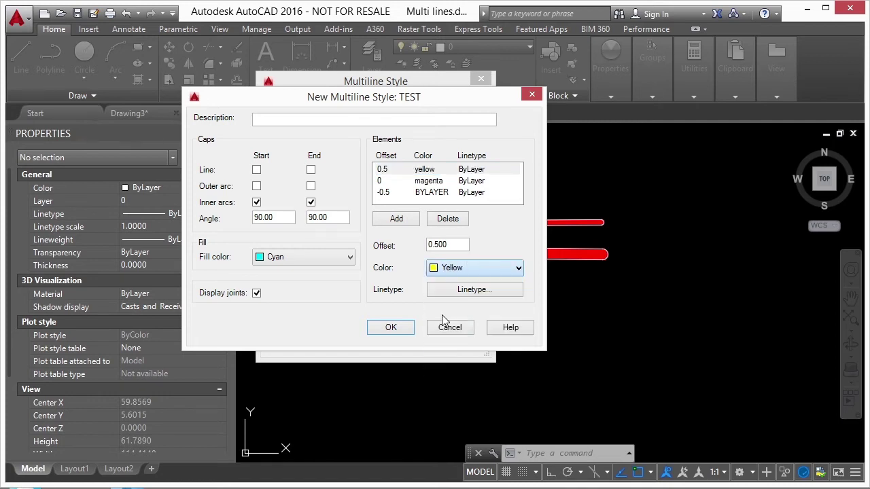
pyautogui.click(432, 195)
pyautogui.click(455, 269)
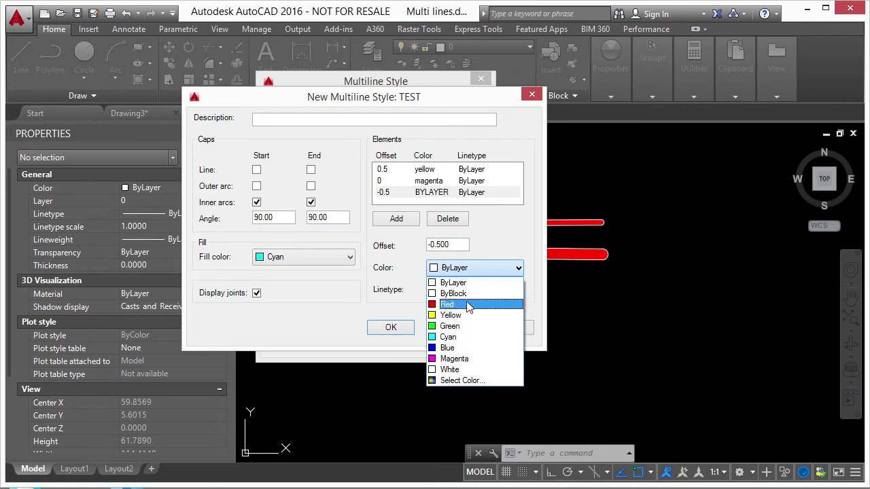
pyautogui.click(456, 368)
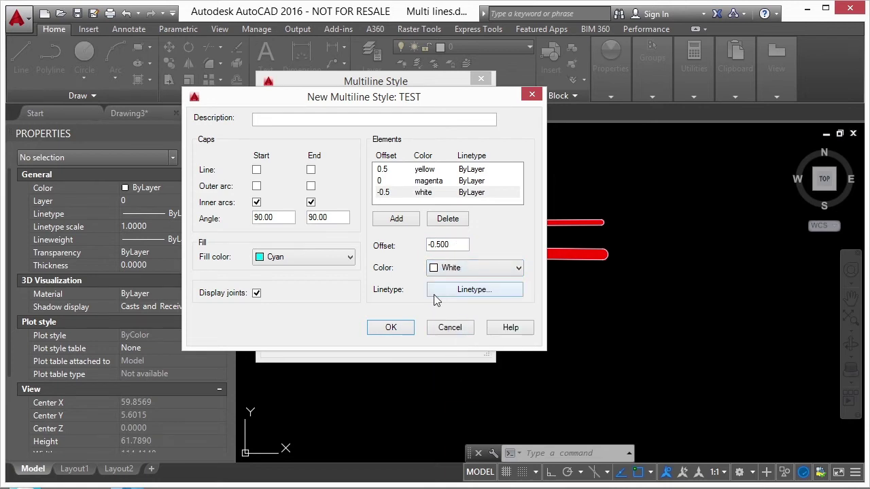
# Step: Keep the ByLayer linetype, accept the TEST style's settings and make TEST the current multiline style
pyautogui.click(463, 291)
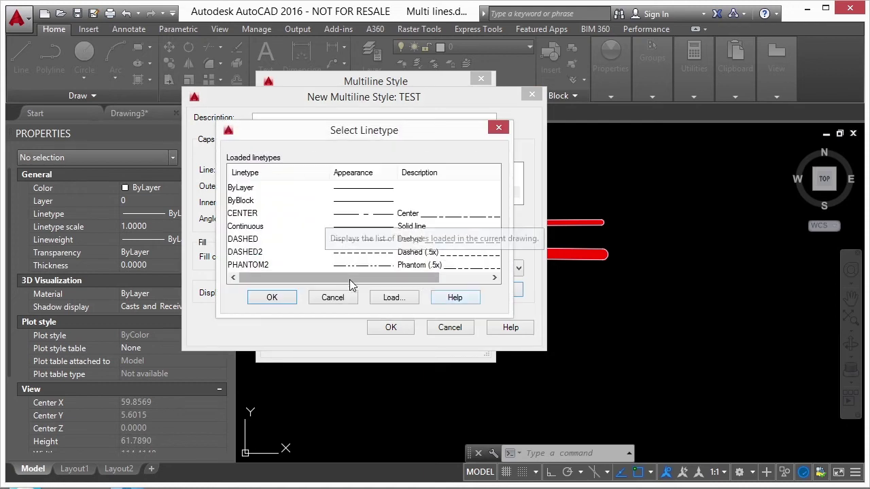
pyautogui.click(333, 298)
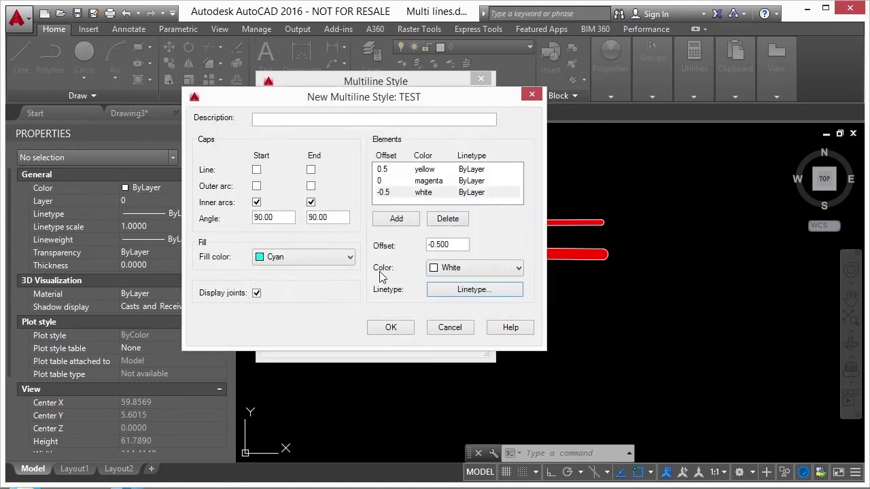
pyautogui.click(391, 328)
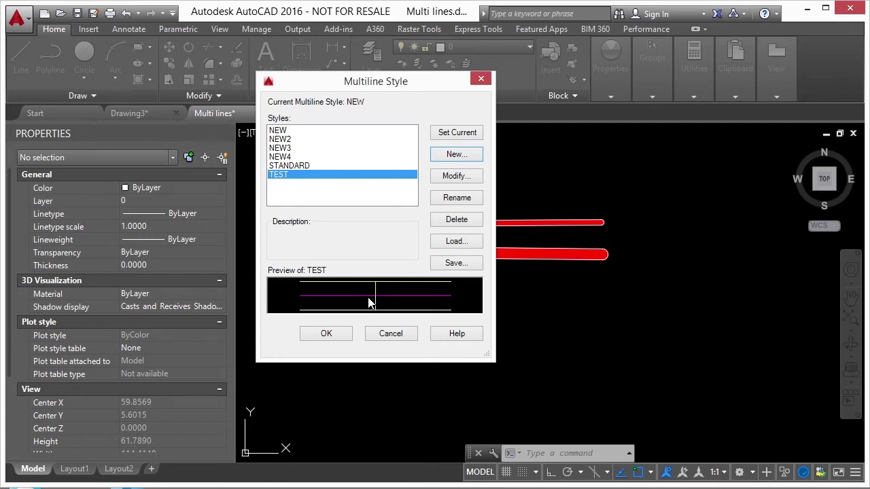
pyautogui.click(459, 136)
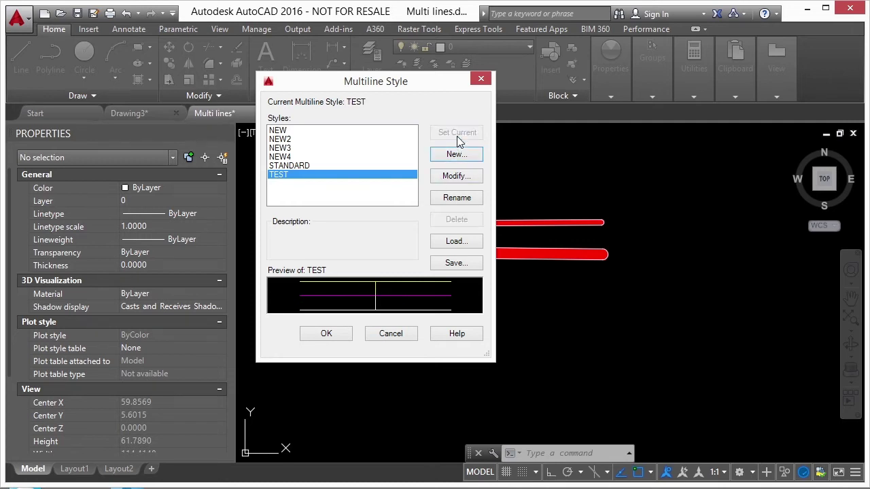
# Step: Accept the multiline style settings and draw an open four-segment multiline in the TEST style below the two red multilines
pyautogui.click(326, 334)
pyautogui.write('ml')
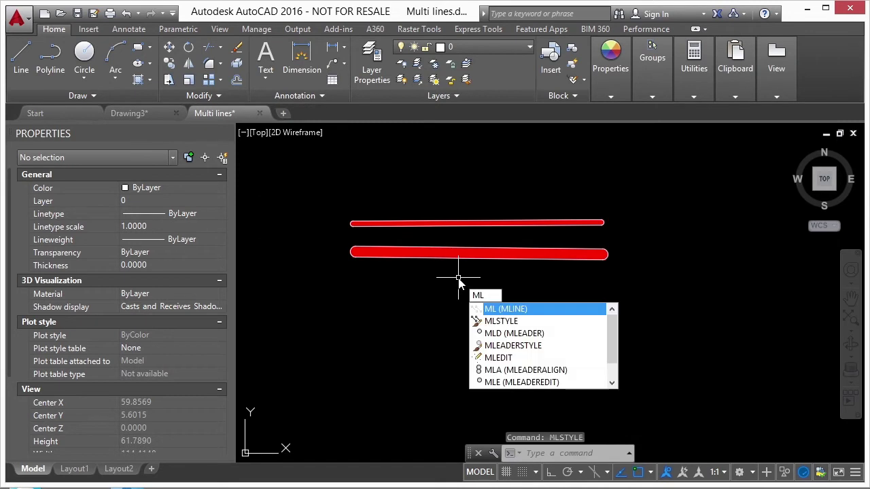
pyautogui.press('Return')
pyautogui.scroll(-2, 405, 299)
pyautogui.click(405, 299)
pyautogui.scroll(2, 477, 298)
pyautogui.click(612, 245)
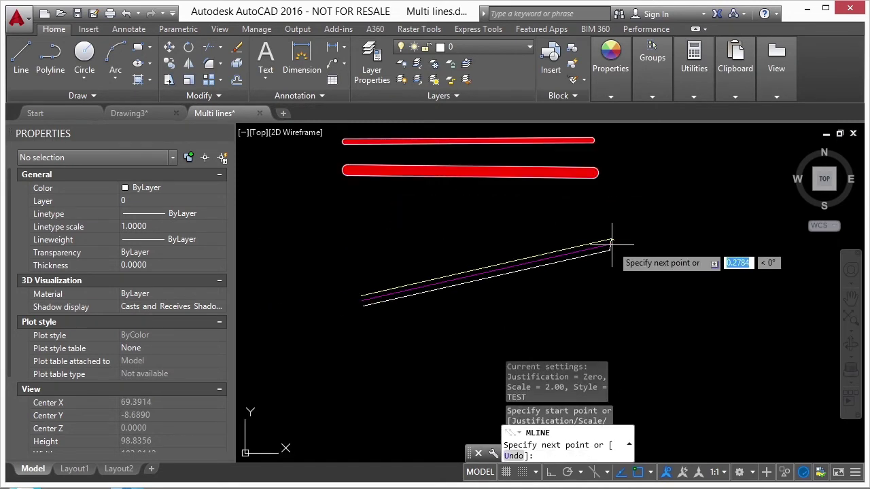
pyautogui.click(745, 275)
pyautogui.scroll(-2, 710, 299)
pyautogui.click(709, 307)
pyautogui.scroll(3, 652, 265)
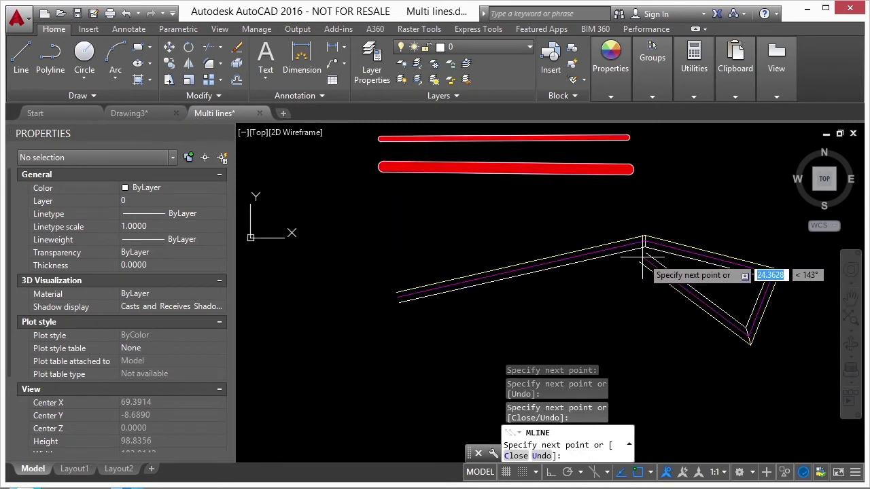
pyautogui.scroll(-1, 626, 220)
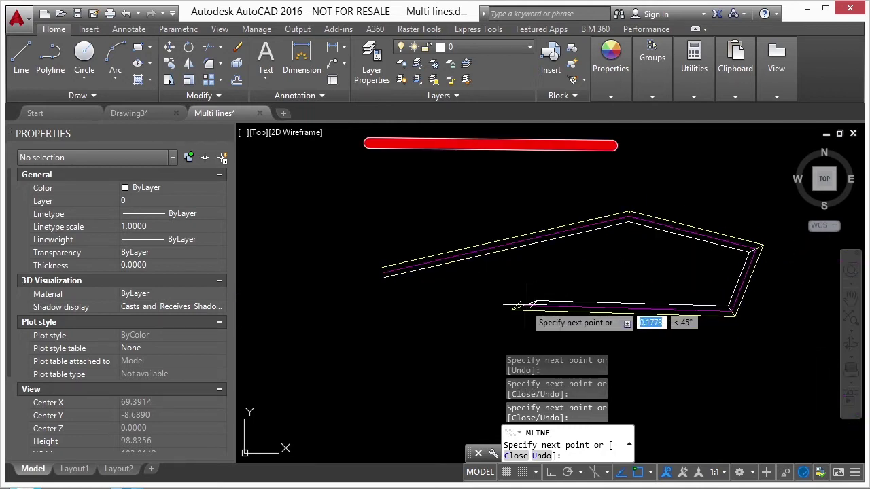
pyautogui.press('Return')
pyautogui.scroll(3, 428, 280)
pyautogui.scroll(-6, 564, 197)
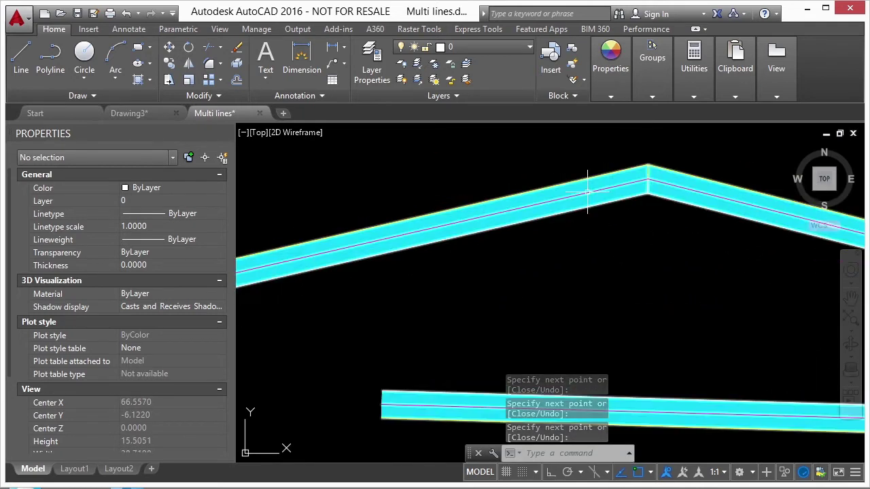
pyautogui.moveTo(581, 197); pyautogui.dragTo(532, 261, button='middle')
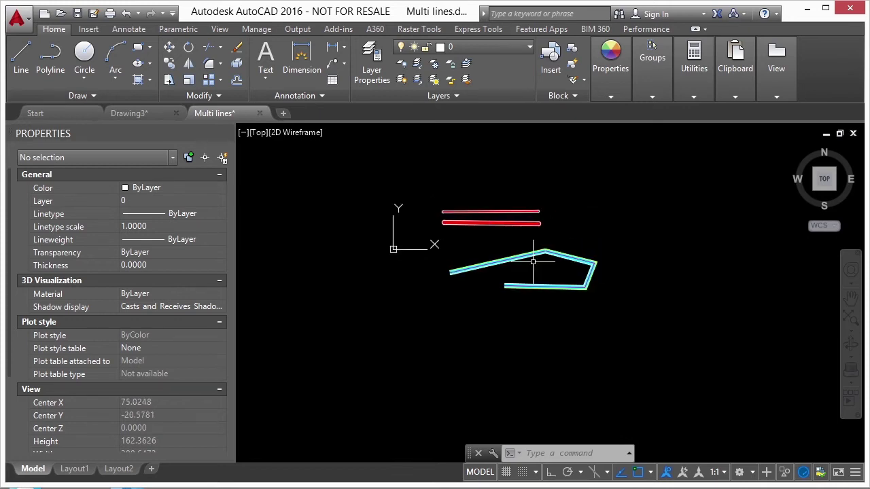
pyautogui.scroll(4, 564, 248)
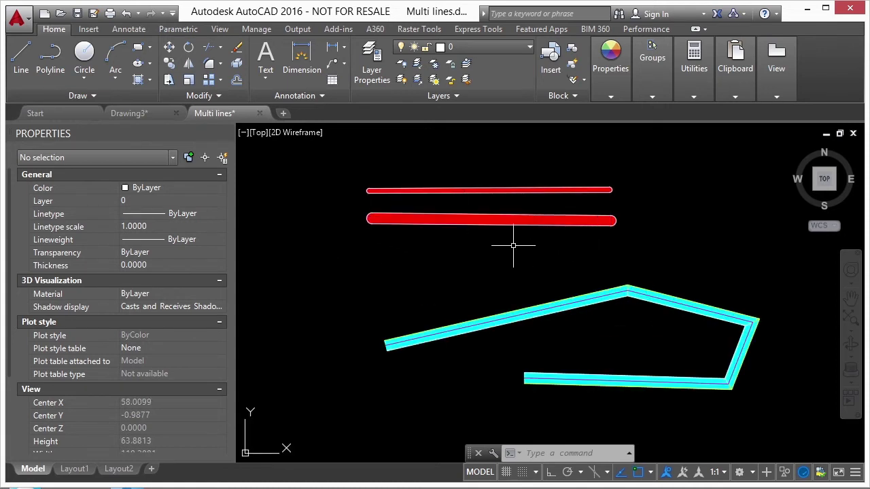
pyautogui.scroll(-3, 537, 233)
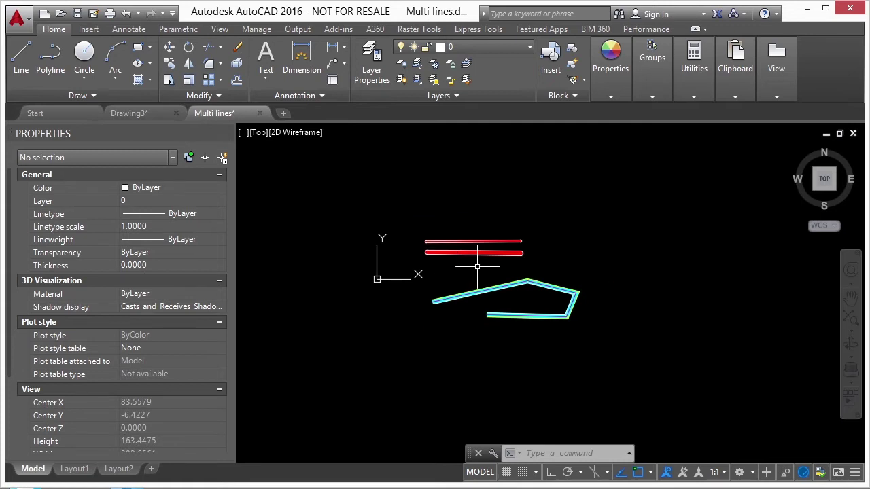
pyautogui.scroll(2, 475, 252)
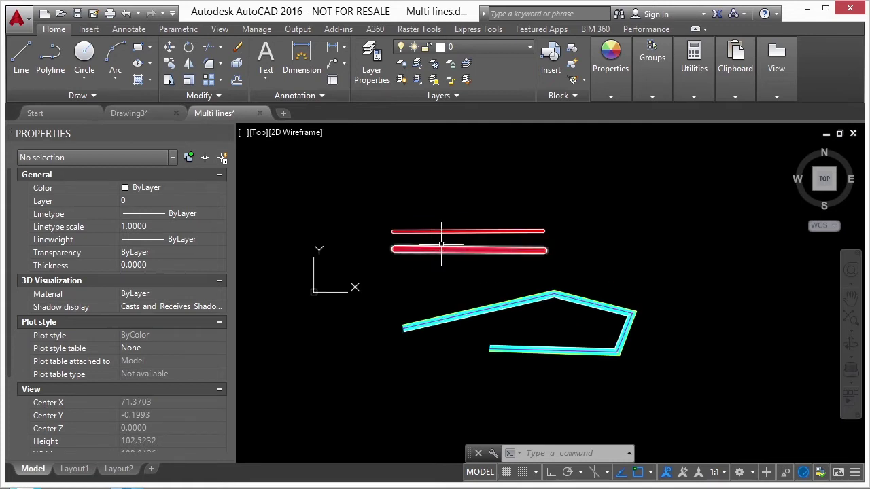
pyautogui.scroll(5, 628, 293)
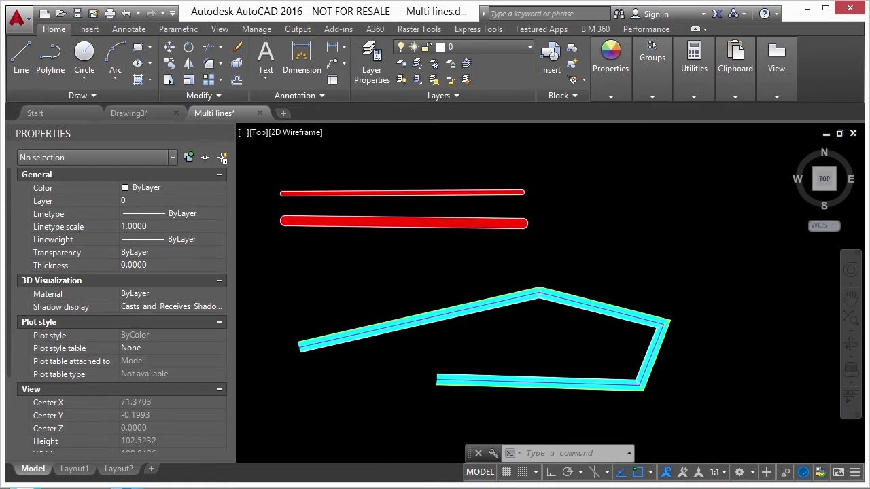
pyautogui.scroll(-2, 537, 312)
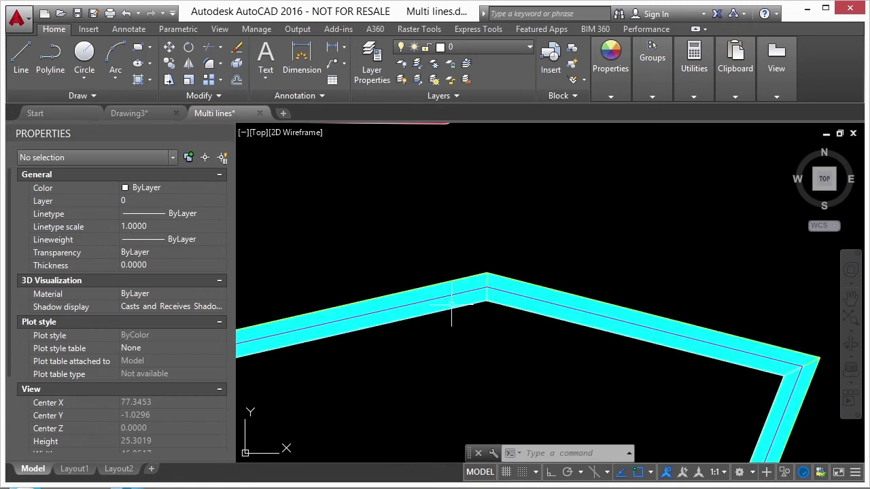
pyautogui.scroll(-5, 428, 254)
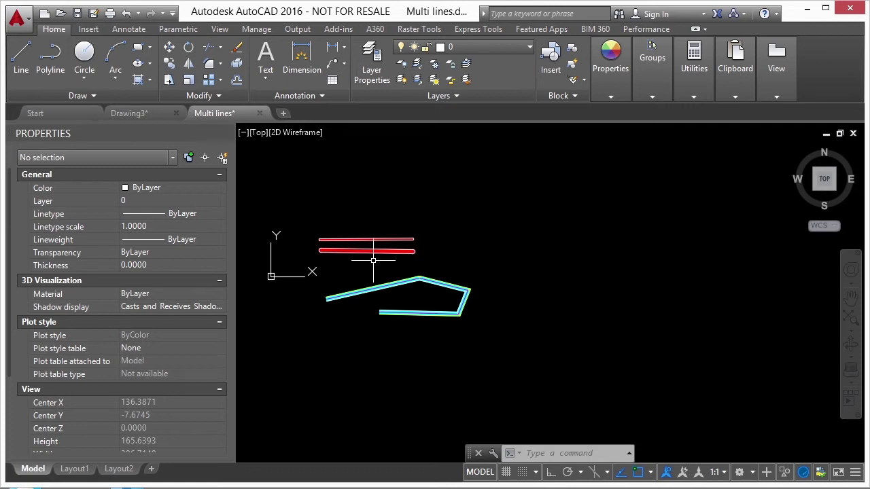
# Step: Draw two separate steep lines crossing both red multilines, one near their left third and one near their middle
pyautogui.press('l')
pyautogui.press('Return')
pyautogui.scroll(4, 357, 222)
pyautogui.click(325, 336)
pyautogui.click(352, 192)
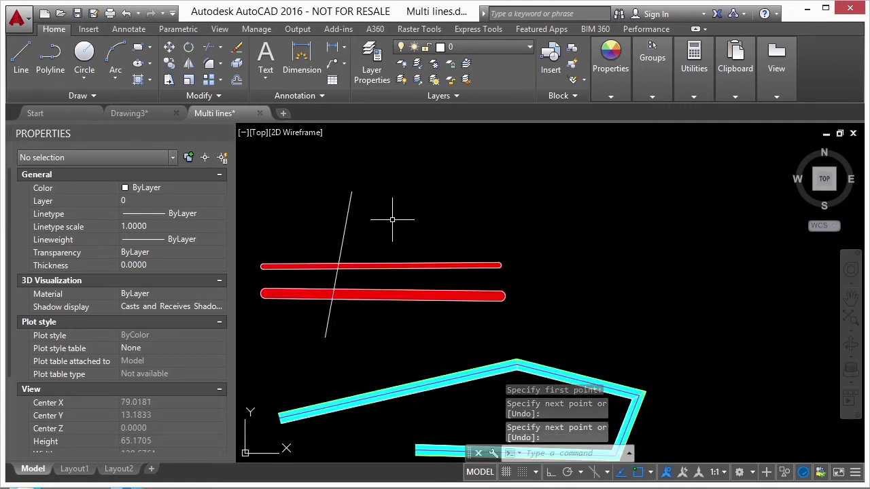
pyautogui.press('Return')
pyautogui.click(399, 207)
pyautogui.click(387, 351)
pyautogui.press('Return')
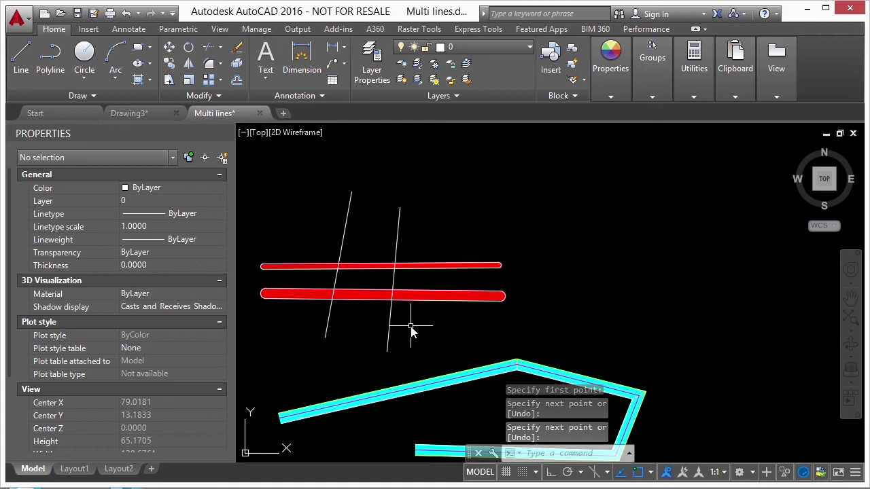
# Step: Trim both red multilines between the two crossing lines, using those lines as cutting edges
pyautogui.write('tr')
pyautogui.press('Return')
pyautogui.click(439, 231)
pyautogui.click(305, 224)
pyautogui.press('Return')
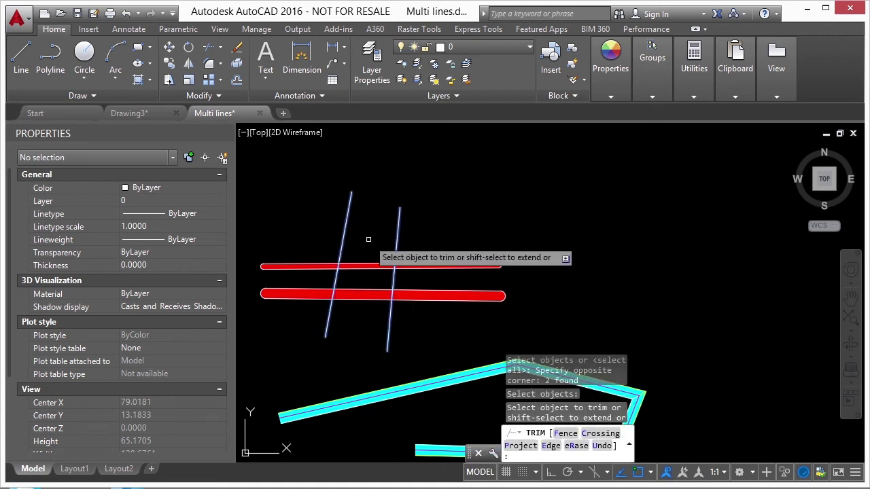
pyautogui.click(368, 239)
pyautogui.click(352, 321)
pyautogui.press('Return')
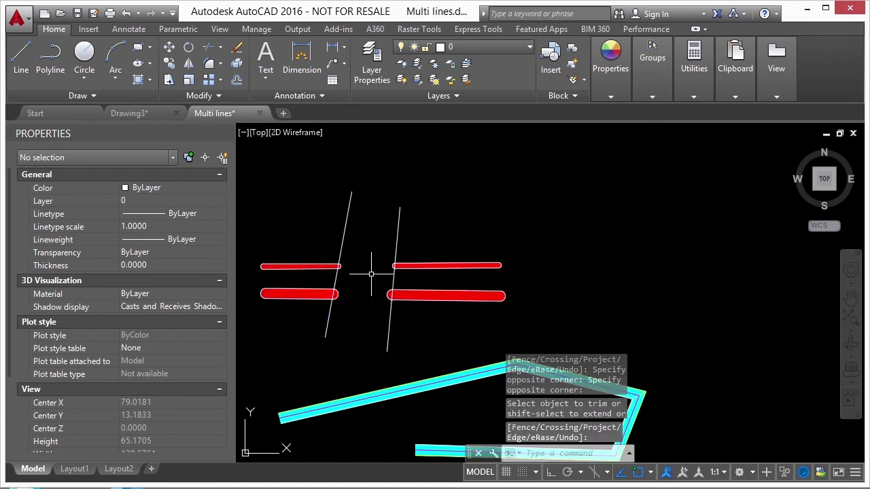
# Step: Erase the two crossing lines used as cutting edges
pyautogui.write('e')
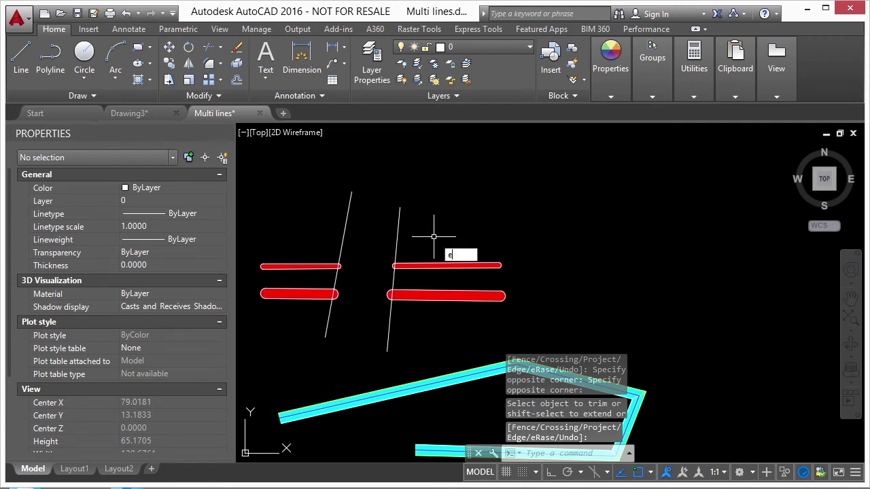
pyautogui.press('Return')
pyautogui.click(433, 236)
pyautogui.click(326, 235)
pyautogui.press('Return')
# Step: Stretch the far end of the thin red multiline's right piece upward so that it stands steeply
pyautogui.click(417, 265)
pyautogui.scroll(5, 408, 265)
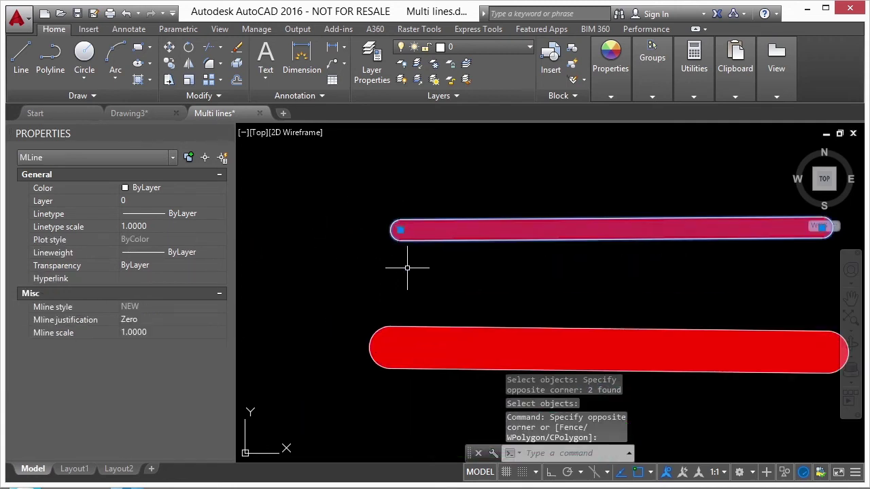
pyautogui.scroll(-5, 448, 258)
pyautogui.click(540, 251)
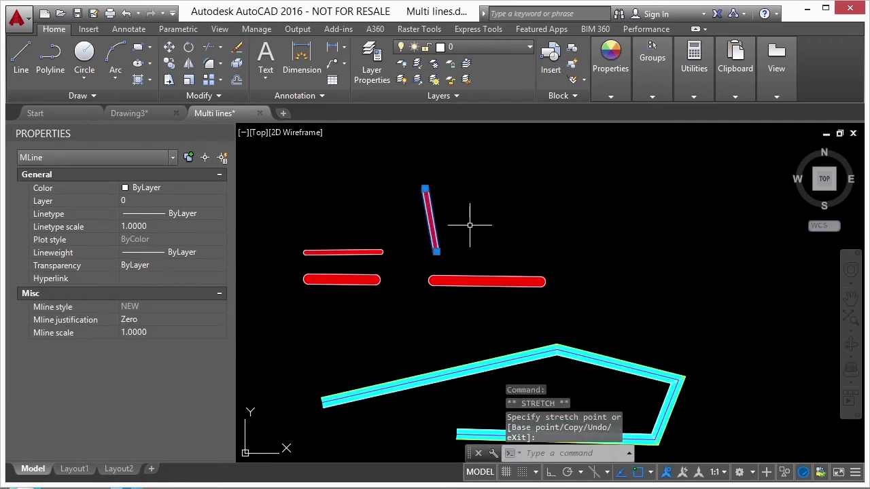
pyautogui.press('Escape')
pyautogui.scroll(2, 408, 249)
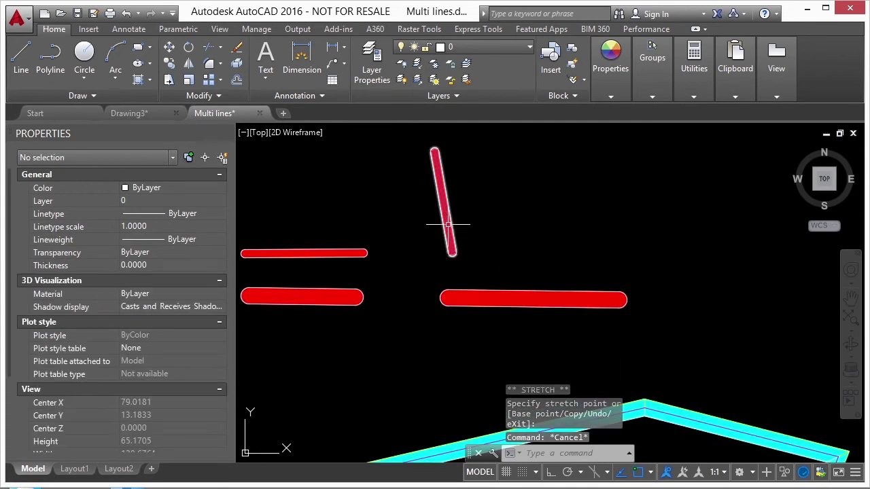
# Step: Try to fillet the thin horizontal multiline with the steep red multiline using a radius of 0
pyautogui.write('f')
pyautogui.press('Return')
pyautogui.write('r')
pyautogui.press('Return')
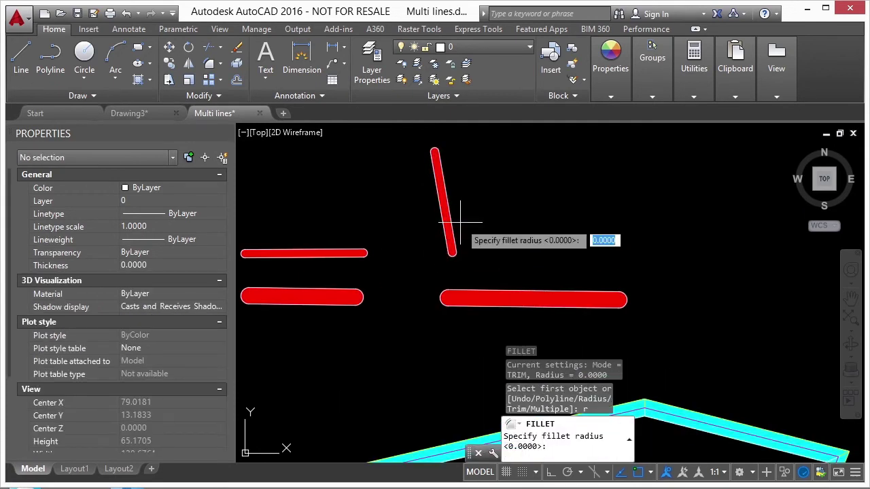
pyautogui.press('Return')
pyautogui.click(361, 252)
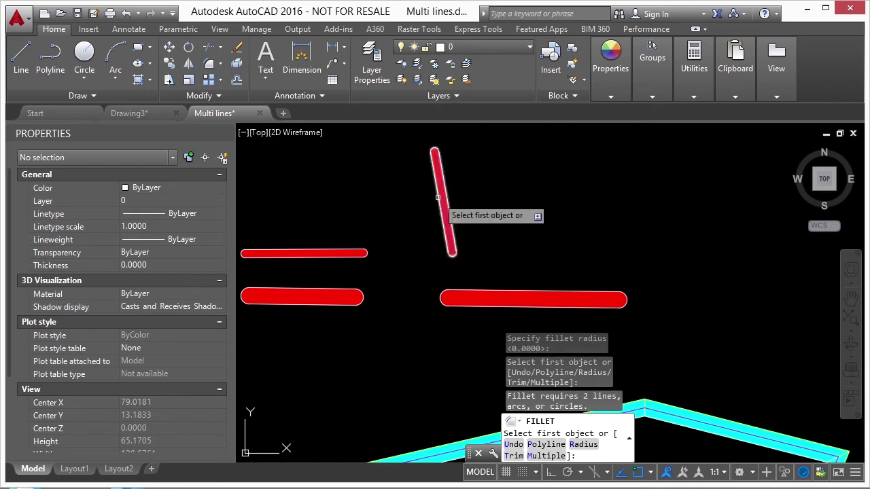
pyautogui.click(438, 197)
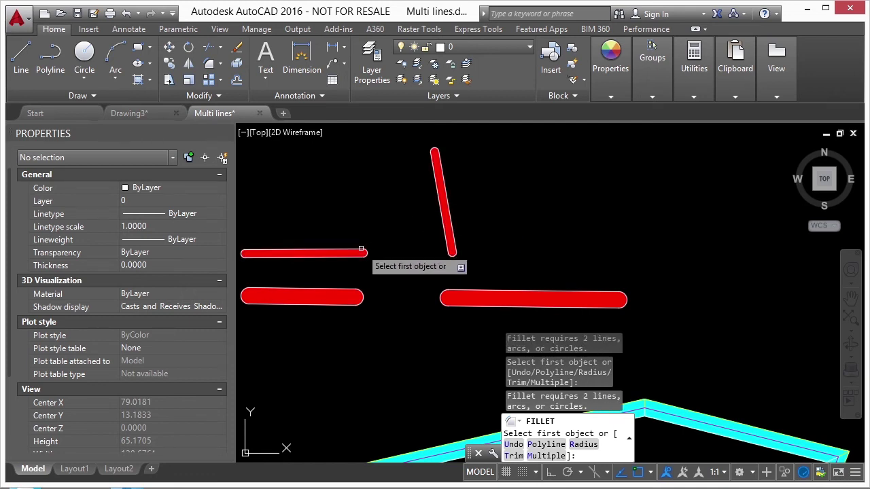
pyautogui.click(454, 222)
pyautogui.press('Escape')
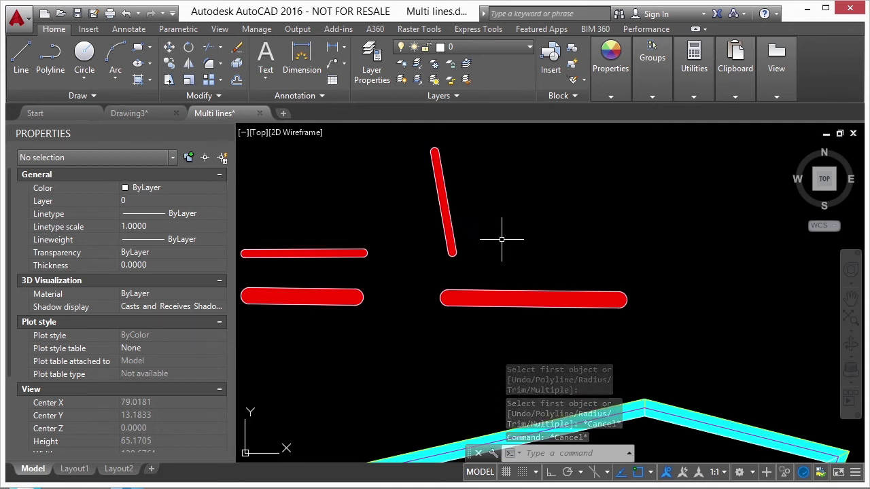
# Step: Draw an arch-shaped multiline of short segments above the thick red one, in style TEST with Zero justification and scale 2
pyautogui.write('ml')
pyautogui.press('Return')
pyautogui.scroll(-2, 451, 268)
pyautogui.scroll(8, 462, 261)
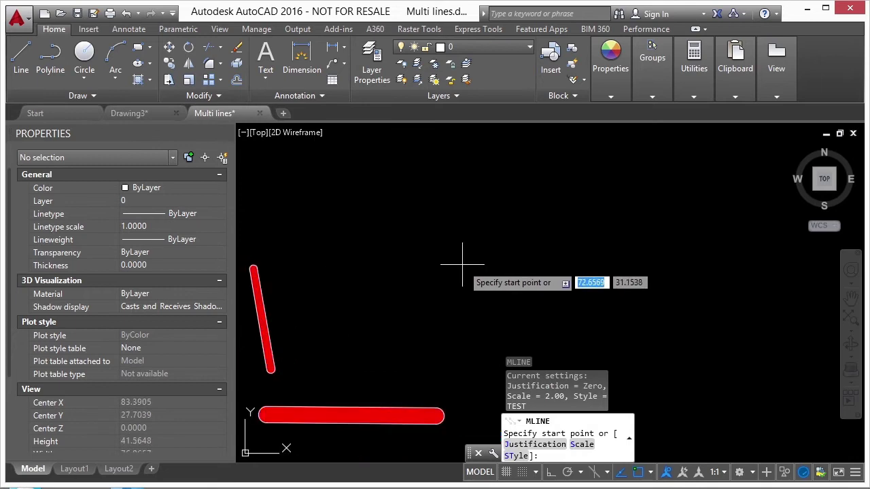
pyautogui.click(464, 264)
pyautogui.click(474, 230)
pyautogui.click(503, 202)
pyautogui.click(537, 196)
pyautogui.click(591, 193)
pyautogui.click(615, 197)
pyautogui.click(638, 207)
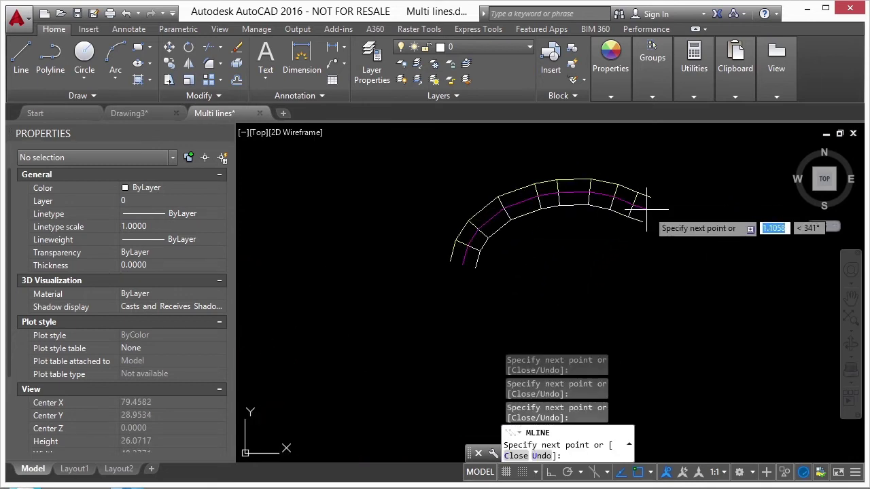
pyautogui.click(666, 219)
pyautogui.click(689, 240)
pyautogui.click(691, 284)
pyautogui.click(682, 332)
pyautogui.press('Return')
# Step: Stretch vertices on the right side of the arch-shaped multiline to smooth its curve
pyautogui.click(671, 224)
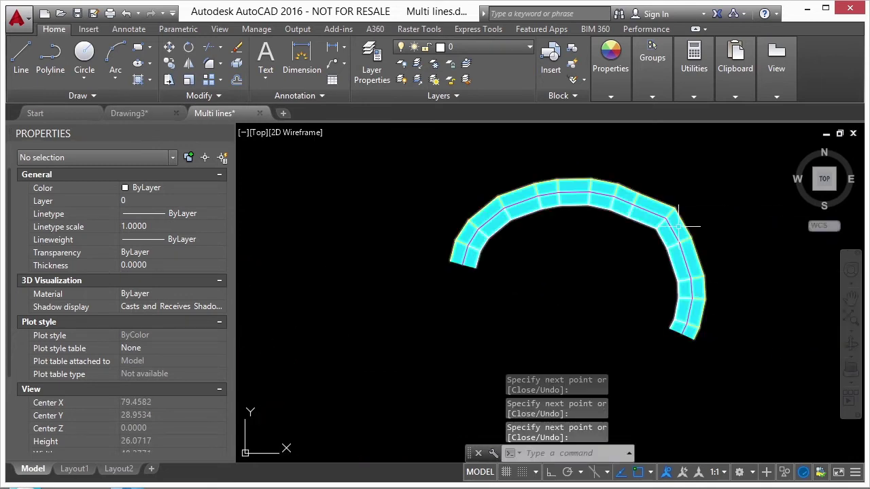
pyautogui.click(667, 219)
pyautogui.press('Escape')
pyautogui.press('Escape')
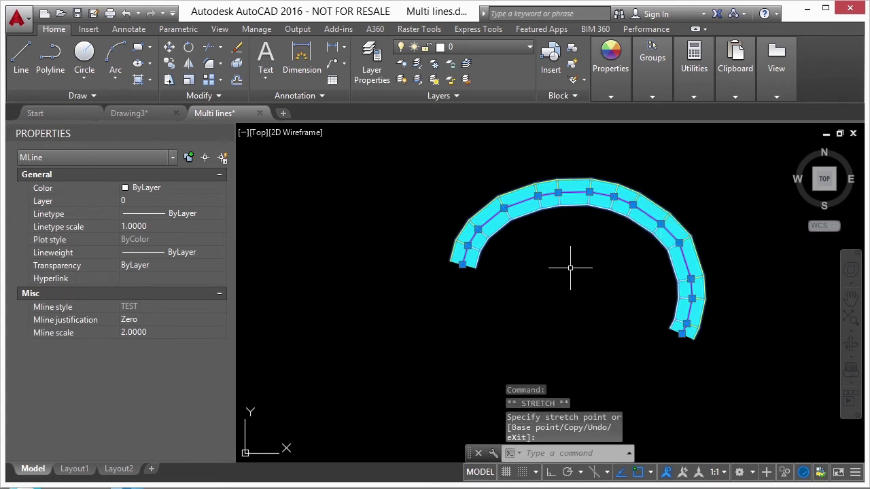
pyautogui.scroll(-3, 582, 273)
pyautogui.scroll(2, 594, 221)
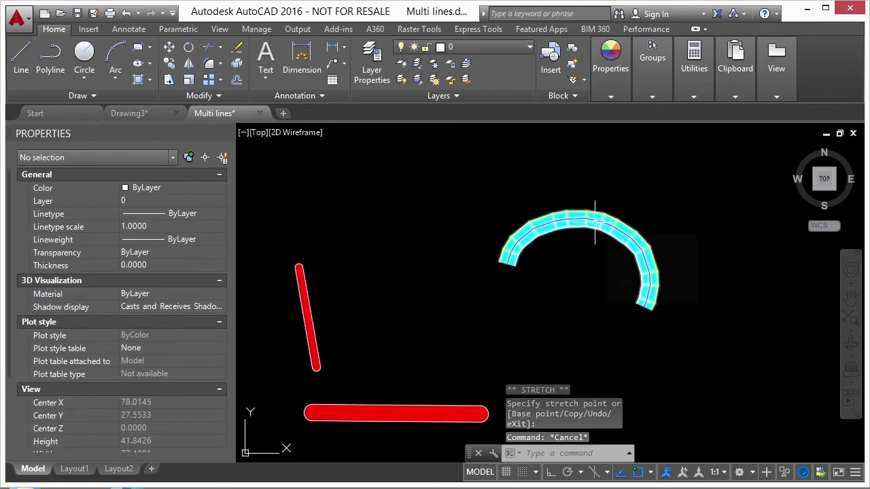
pyautogui.scroll(-3, 571, 244)
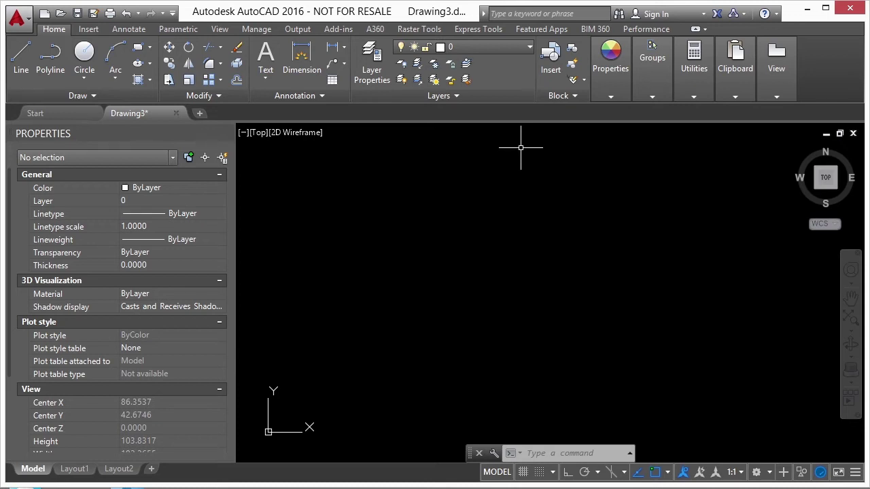
# Step: Open the drawing Polyline-splines.dwg from the 03 folder
pyautogui.hotkey('ctrl', 'o')
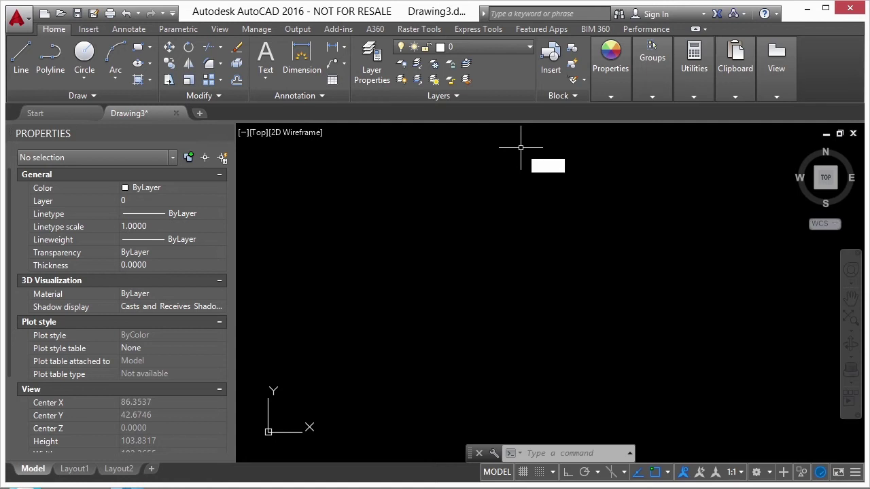
pyautogui.click(364, 180)
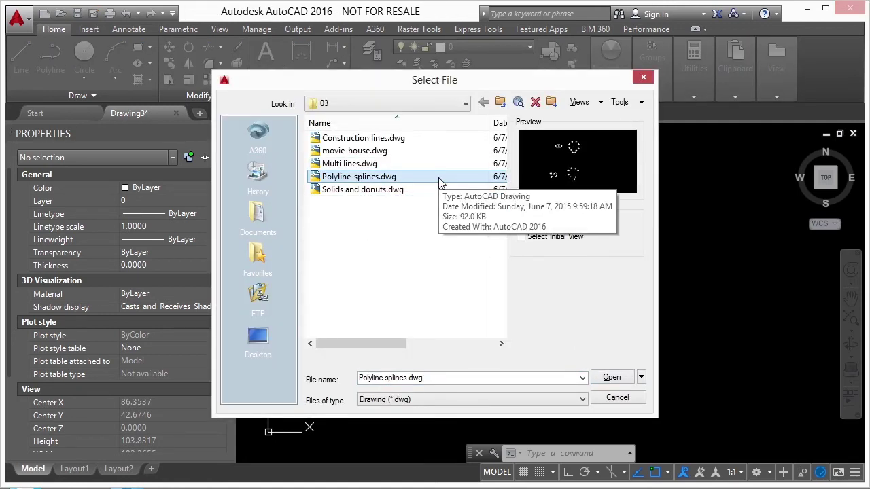
pyautogui.click(611, 378)
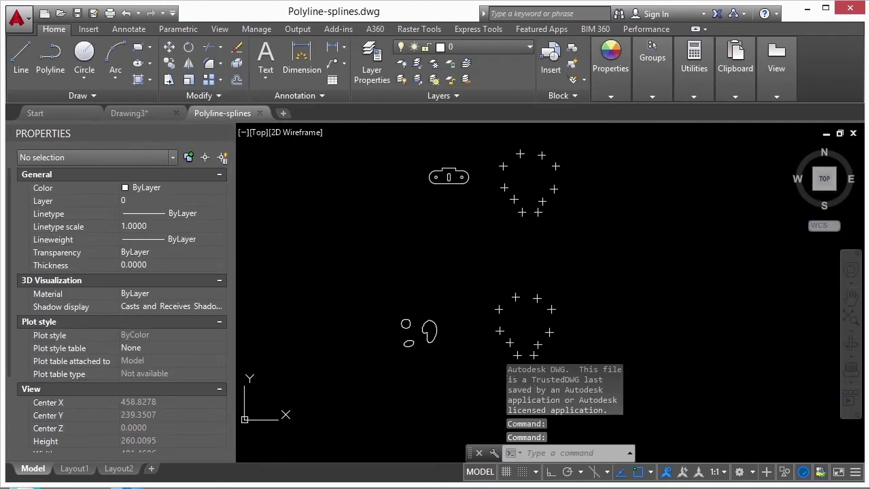
# Step: Examine the bracket outline's polyline, a point in the upper group and the closed kidney-shaped spline through their properties
pyautogui.scroll(4, 476, 185)
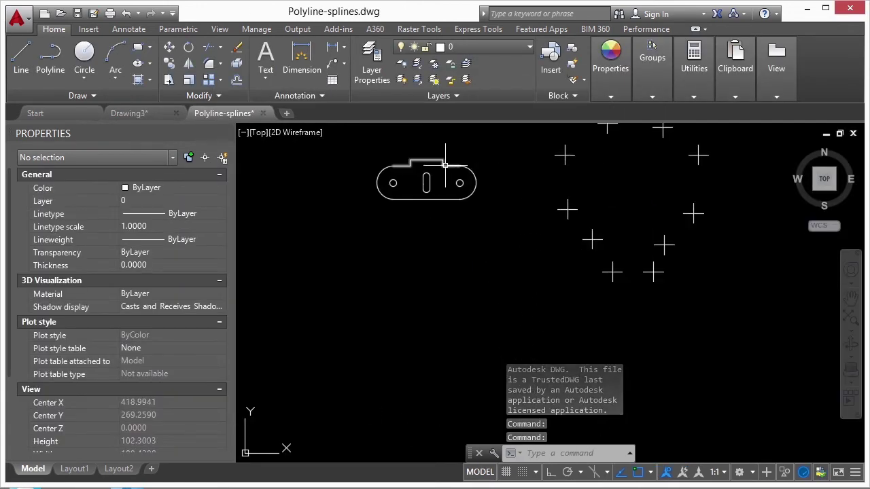
pyautogui.click(452, 164)
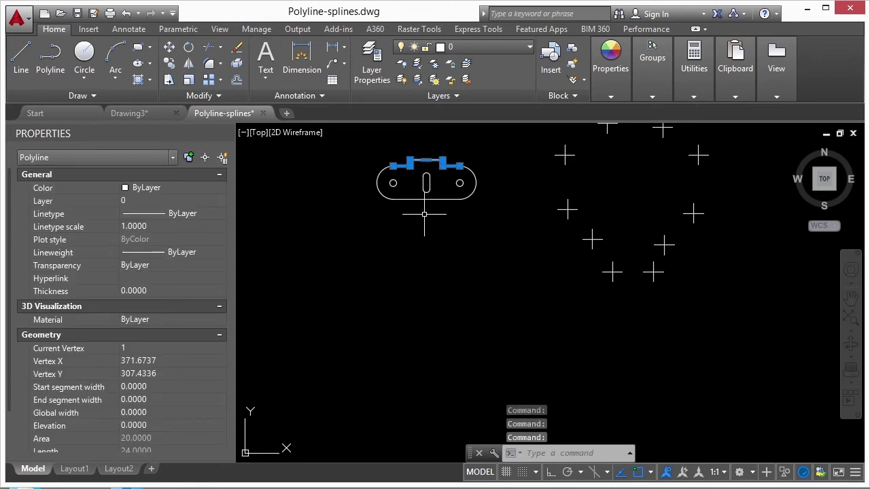
pyautogui.scroll(4, 424, 214)
pyautogui.press('Escape')
pyautogui.scroll(-6, 442, 229)
pyautogui.click(460, 196)
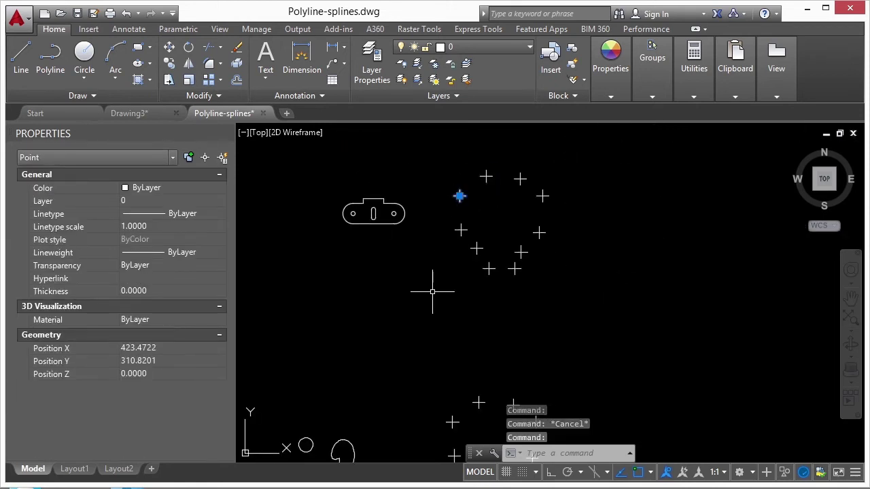
pyautogui.scroll(-3, 434, 320)
pyautogui.scroll(4, 446, 359)
pyautogui.press('Escape')
pyautogui.click(467, 301)
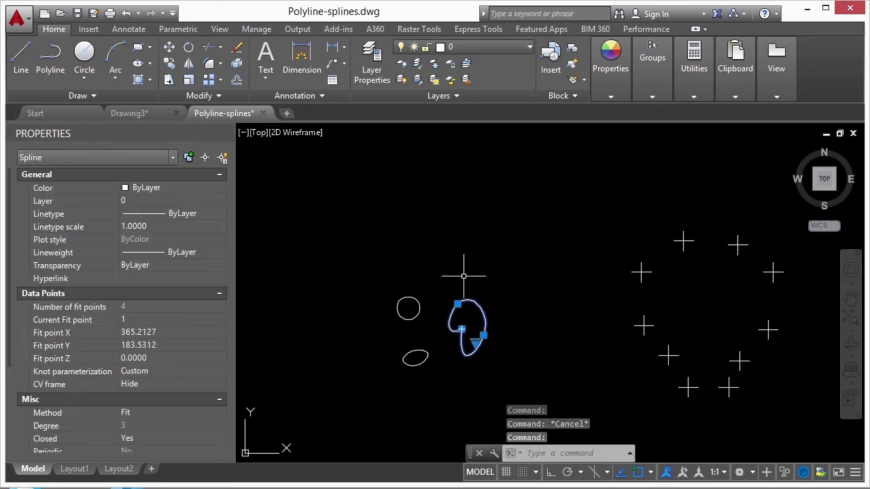
pyautogui.scroll(-3, 464, 276)
pyautogui.press('Escape')
pyautogui.scroll(1, 422, 303)
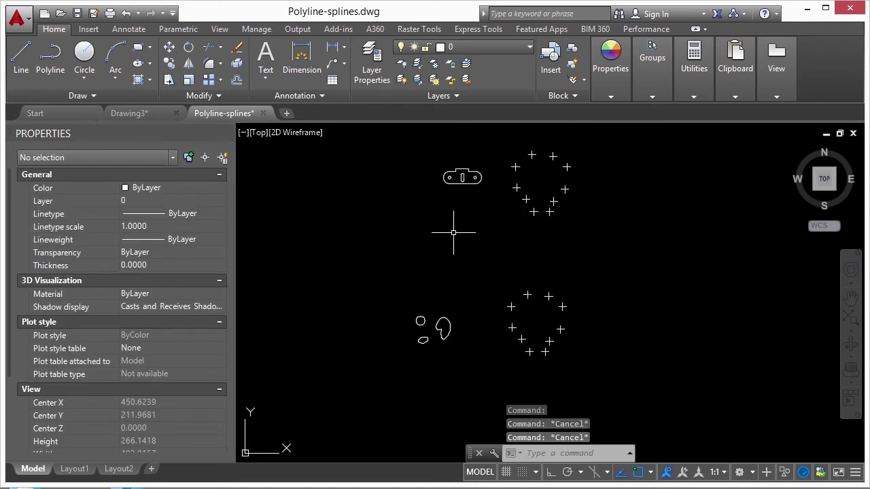
pyautogui.moveTo(454, 231)
pyautogui.mouseDown(button='middle')
pyautogui.moveTo(455, 256)
pyautogui.moveTo(455, 249)
pyautogui.mouseUp(button='middle')
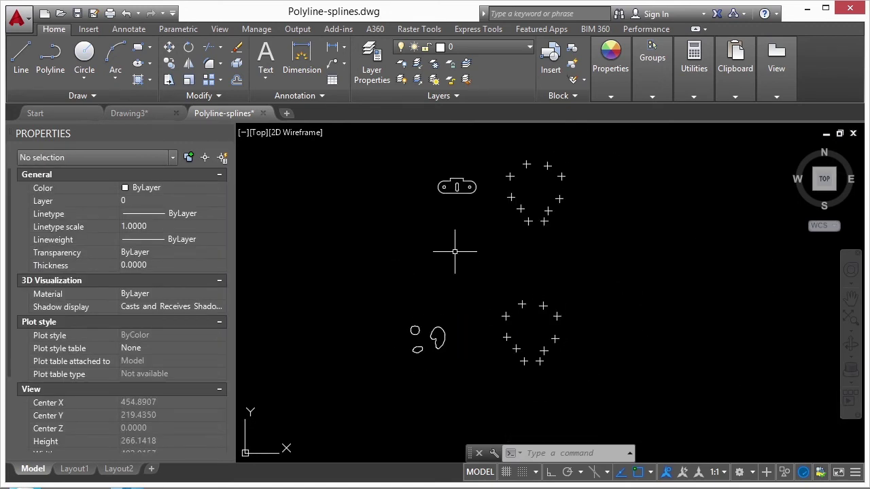
# Step: Start a polyline at the upper-left point of the upper group and draw straight segments clockwise to the bottom-right point
pyautogui.write('PL')
pyautogui.press('Return')
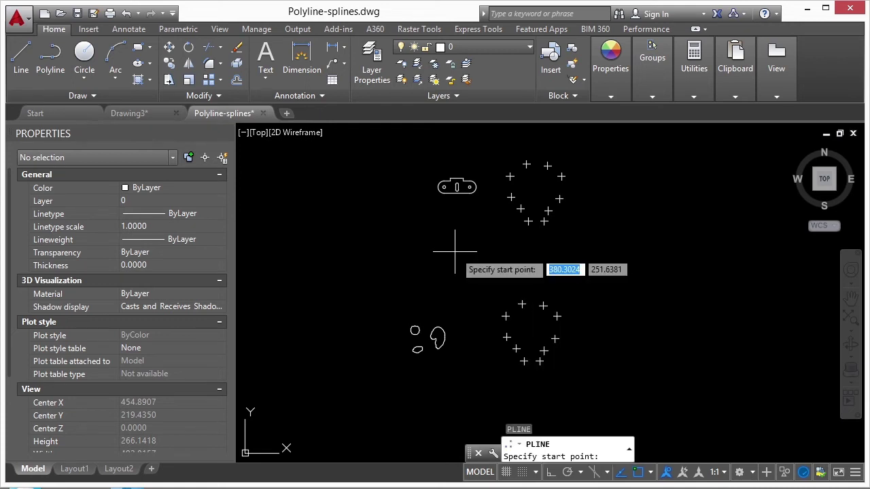
pyautogui.scroll(2, 371, 193)
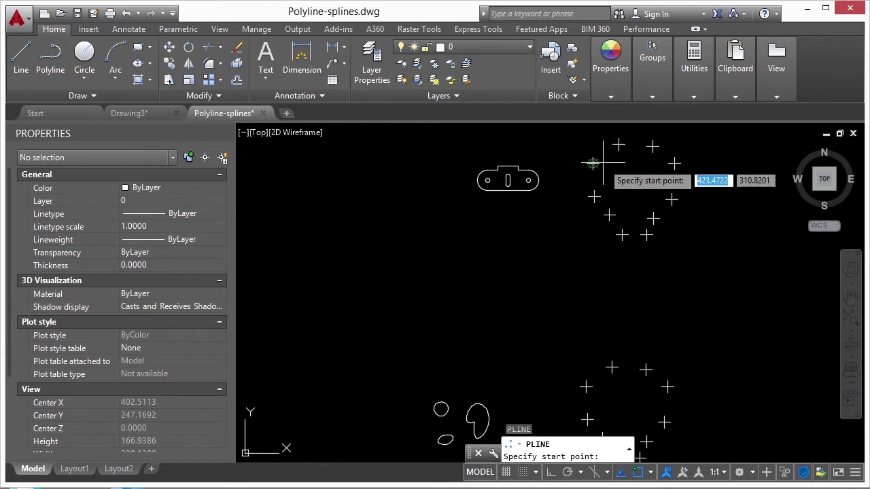
pyautogui.scroll(4, 514, 227)
pyautogui.click(498, 226)
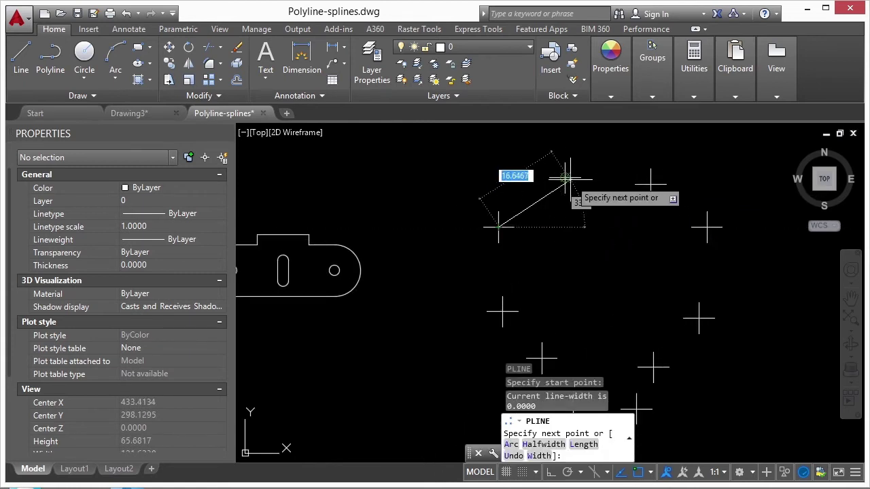
pyautogui.click(564, 178)
pyautogui.click(651, 183)
pyautogui.click(706, 221)
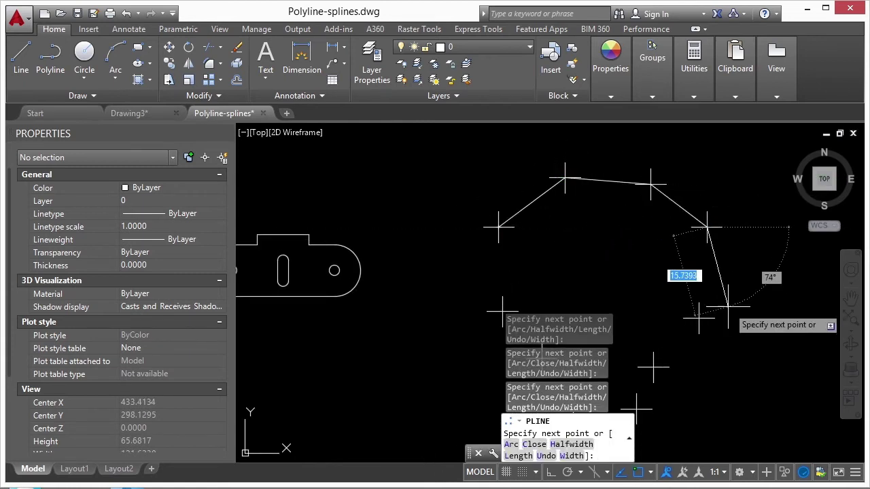
pyautogui.click(697, 317)
pyautogui.moveTo(697, 318); pyautogui.dragTo(698, 181, button='middle')
pyautogui.click(652, 232)
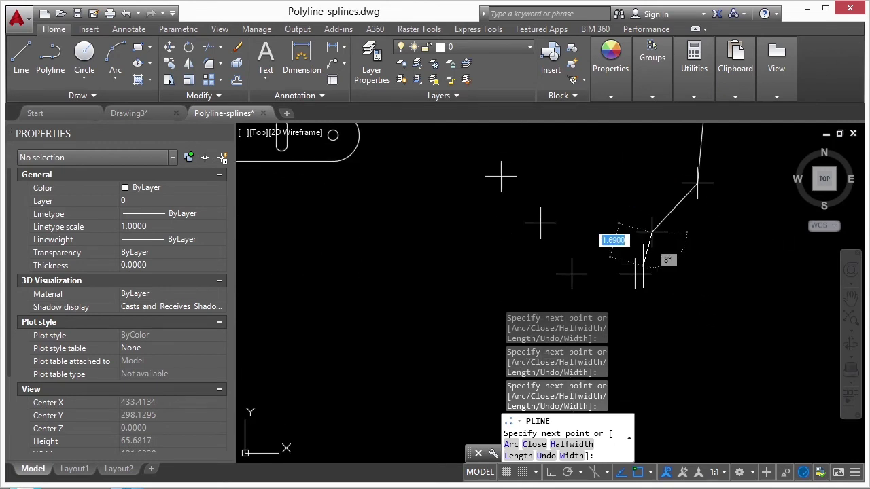
# Step: Add an arc segment joining the two bottom points of the upper group, then return the polyline to line segments
pyautogui.write('a')
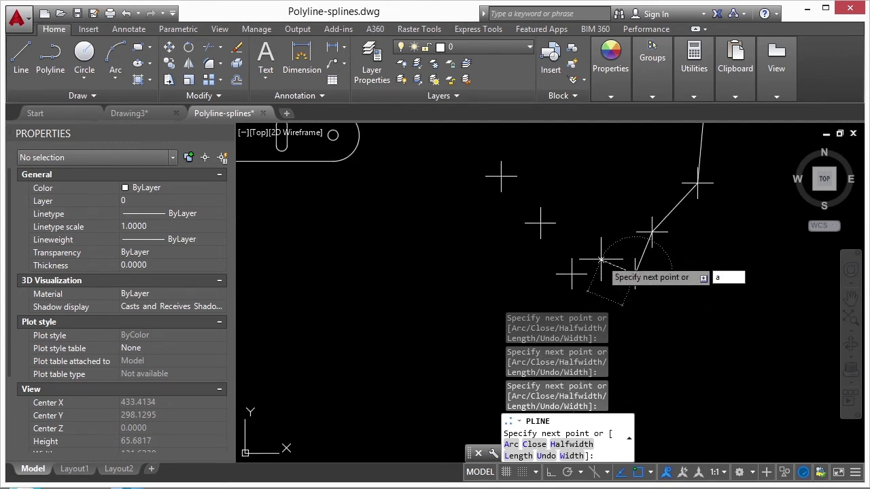
pyautogui.press('Return')
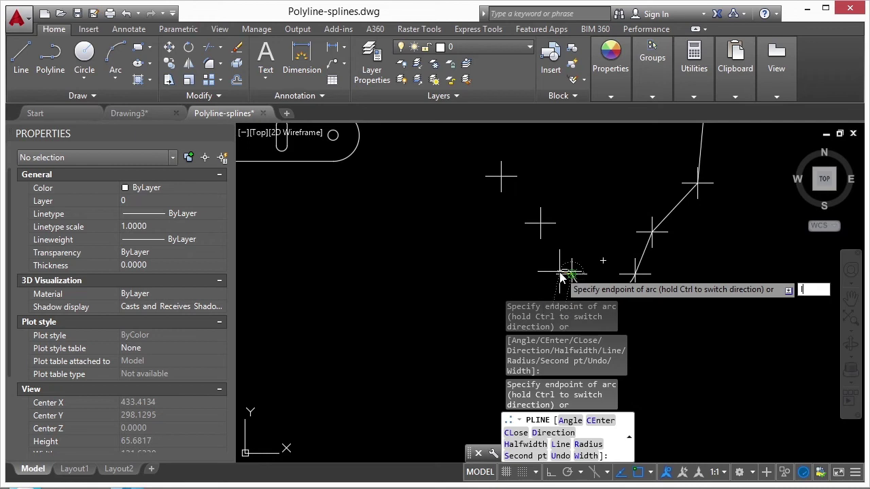
pyautogui.press('Return')
# Step: Continue the polyline with straight segments through the upper group's left-side points and close it
pyautogui.click(540, 222)
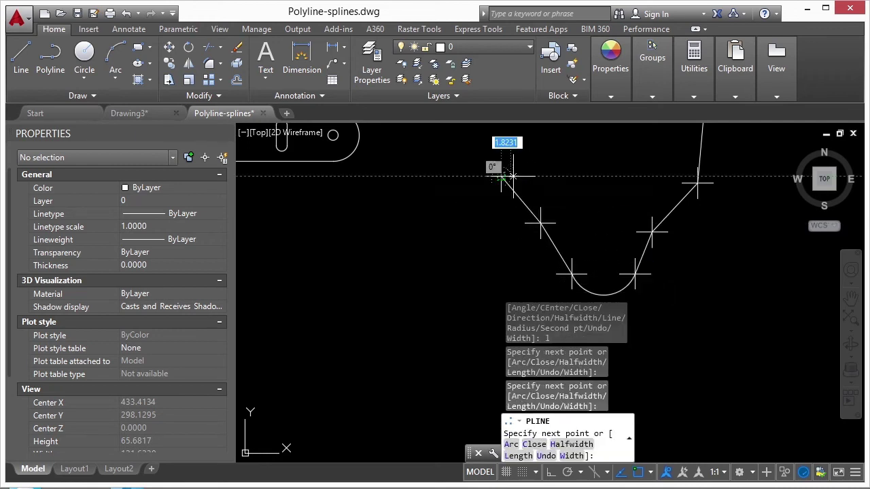
pyautogui.click(513, 176)
pyautogui.moveTo(513, 176); pyautogui.dragTo(540, 300, button='middle')
pyautogui.write('c')
pyautogui.press('Return')
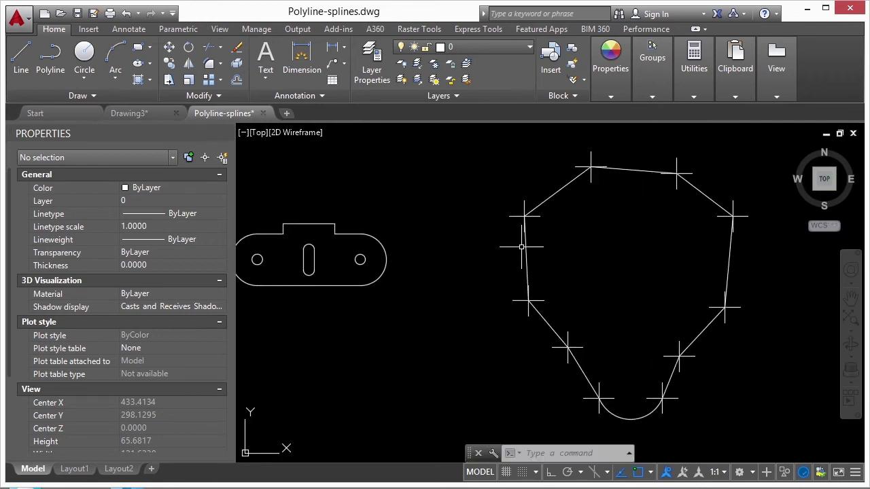
# Step: Start a fit spline at the top-left point of the lower group and run it clockwise down the right side to the bottom-right point
pyautogui.scroll(-4, 521, 247)
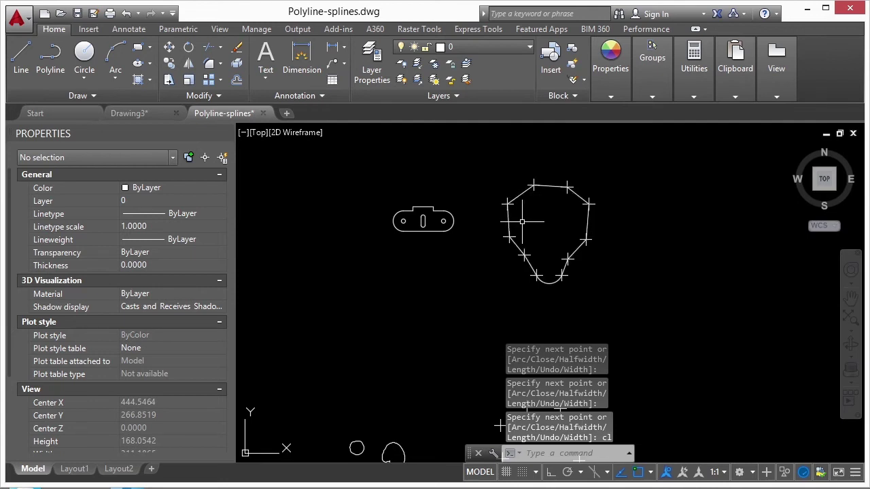
pyautogui.write('spline')
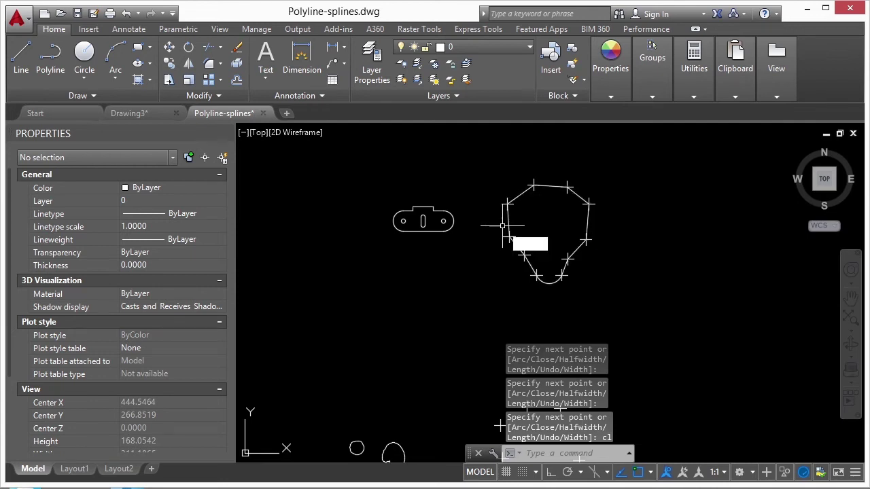
pyautogui.press('Return')
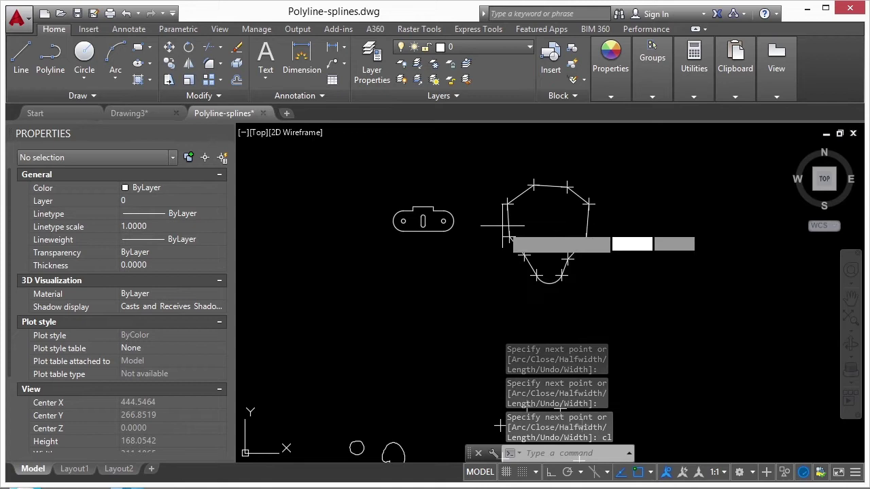
pyautogui.scroll(5, 515, 272)
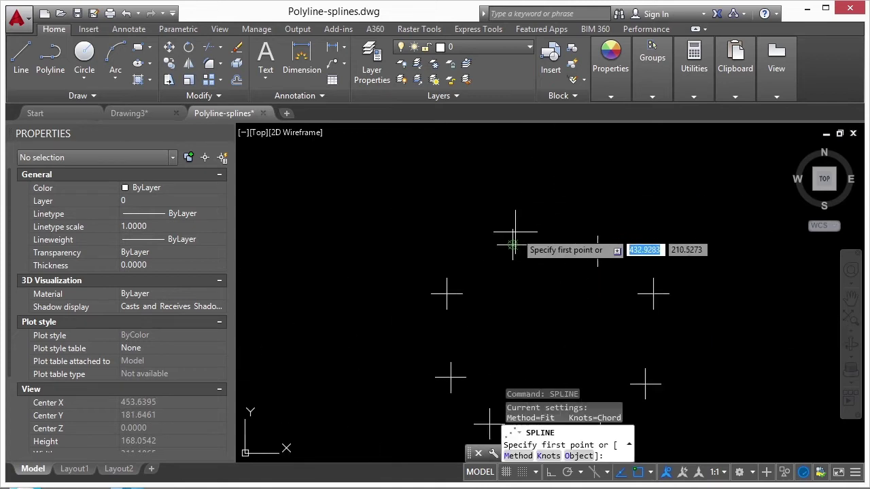
pyautogui.click(512, 244)
pyautogui.click(597, 252)
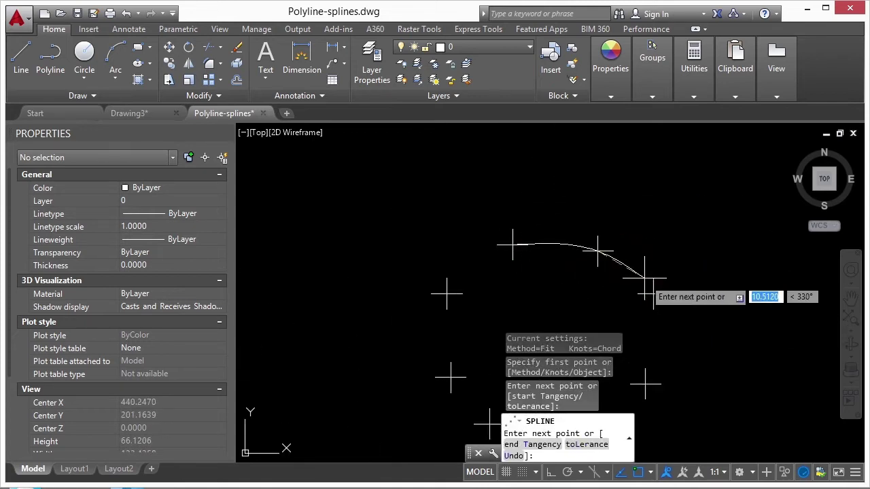
pyautogui.click(653, 294)
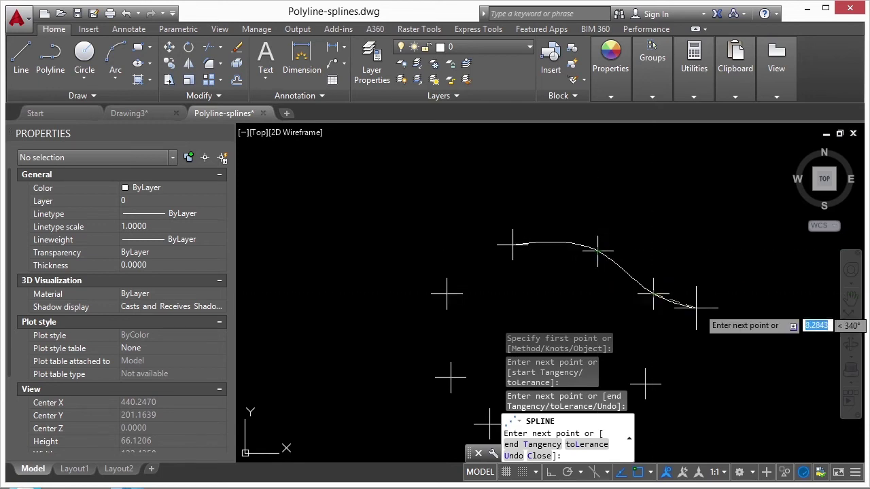
pyautogui.scroll(2, 680, 224)
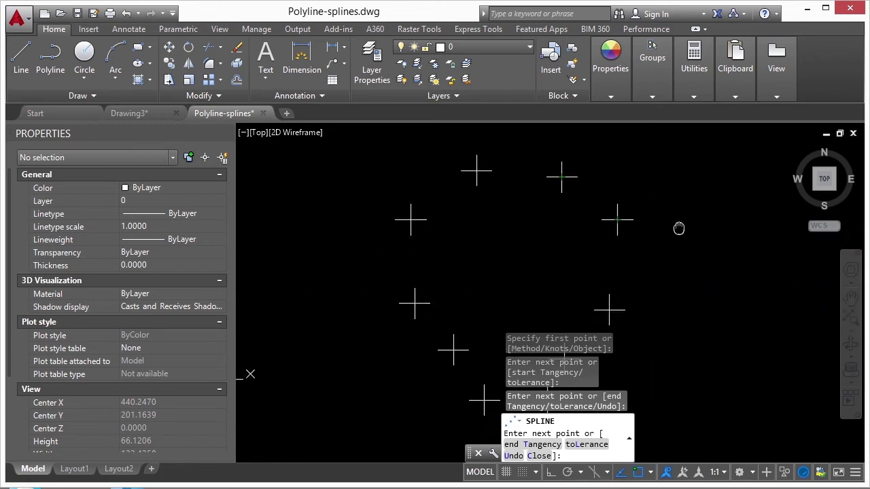
pyautogui.scroll(-5, 615, 255)
pyautogui.click(581, 288)
pyautogui.scroll(4, 574, 299)
pyautogui.click(570, 312)
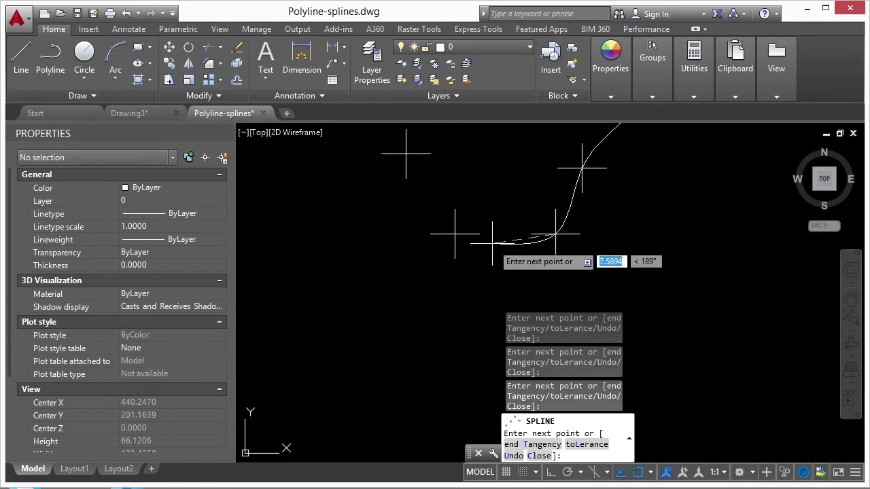
# Step: Continue the spline through the lower group's bottom-left and left-side points and close it
pyautogui.click(530, 312)
pyautogui.click(511, 282)
pyautogui.scroll(-4, 449, 190)
pyautogui.write('cl')
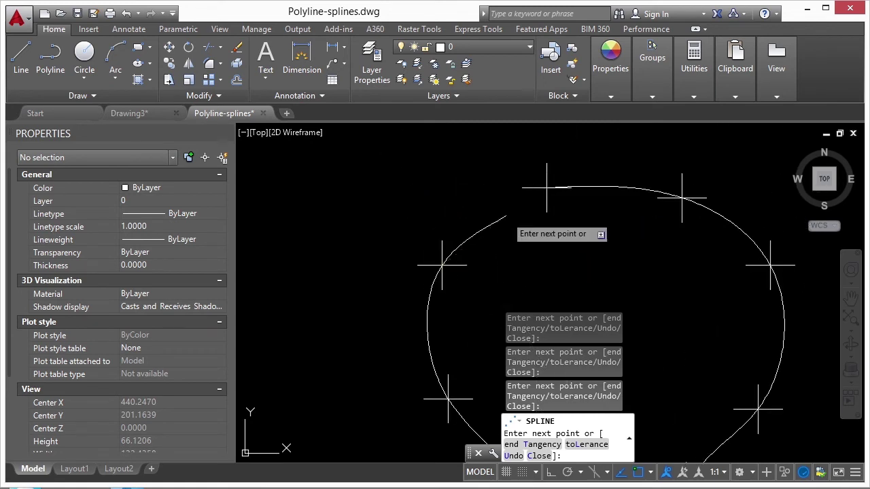
pyautogui.press('Return')
# Step: Compare the closed polyline through the upper points with the closed spline through the lower points
pyautogui.scroll(-2, 556, 204)
pyautogui.moveTo(533, 234); pyautogui.dragTo(515, 301, button='middle')
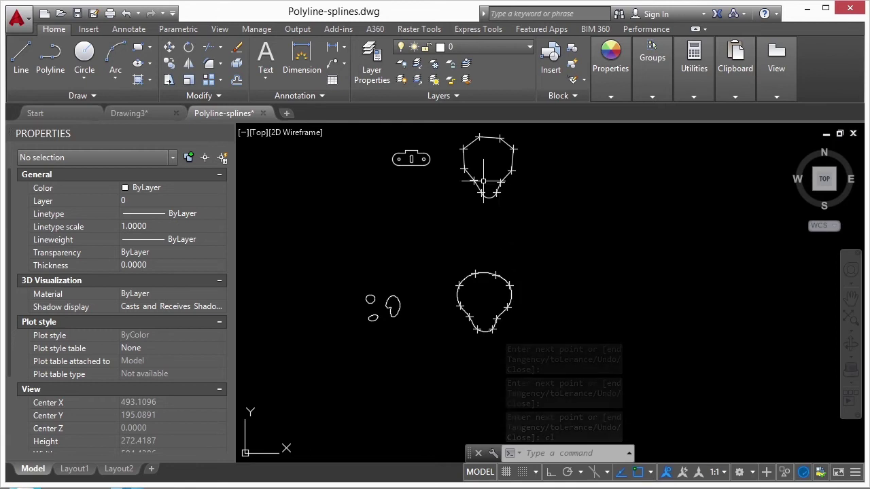
pyautogui.scroll(4, 494, 222)
pyautogui.scroll(-5, 494, 222)
pyautogui.scroll(5, 499, 225)
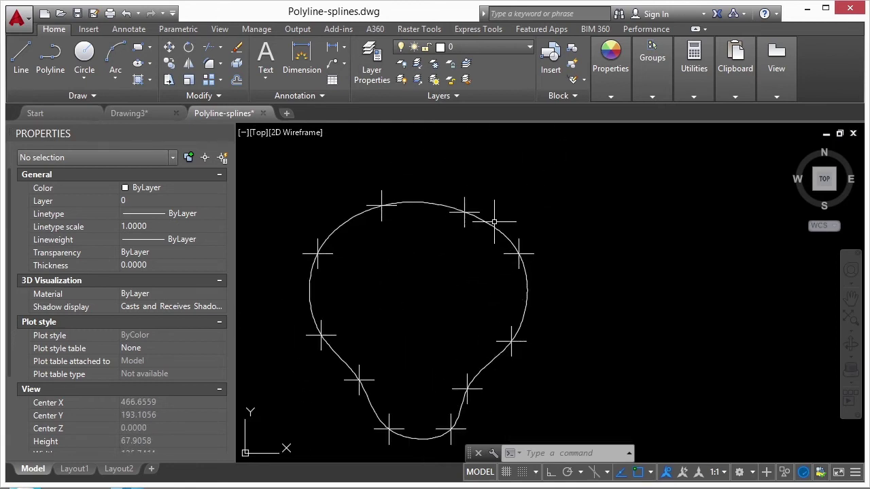
pyautogui.scroll(-6, 501, 223)
pyautogui.moveTo(489, 200); pyautogui.dragTo(513, 291, button='middle')
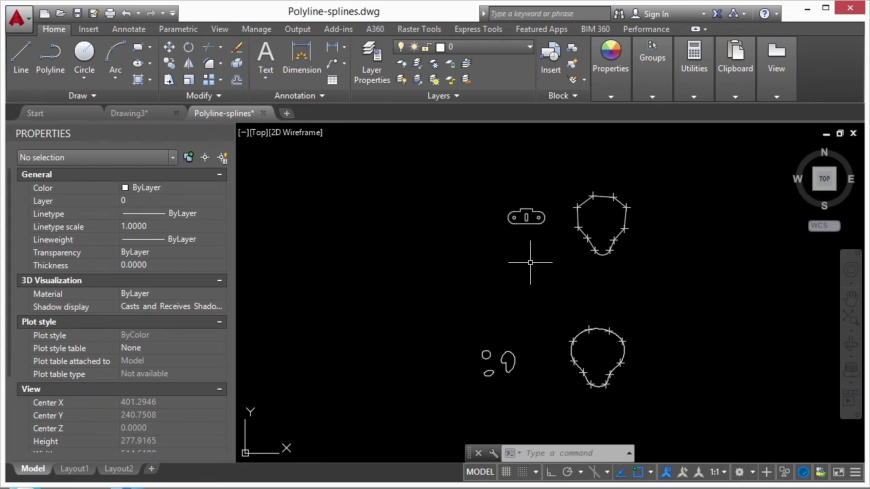
# Step: Select the closed polyline through the upper points and examine its vertex and midpoint grips
pyautogui.scroll(4, 587, 218)
pyautogui.click(575, 187)
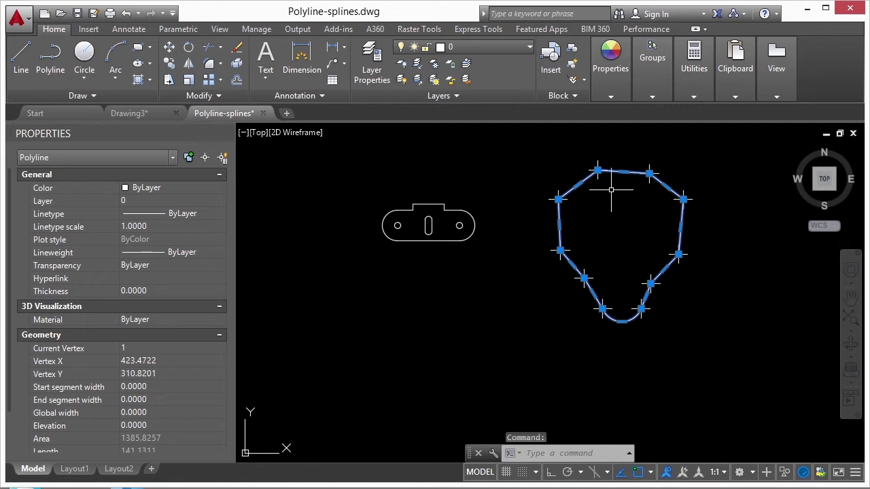
pyautogui.scroll(2, 609, 197)
pyautogui.scroll(2, 559, 249)
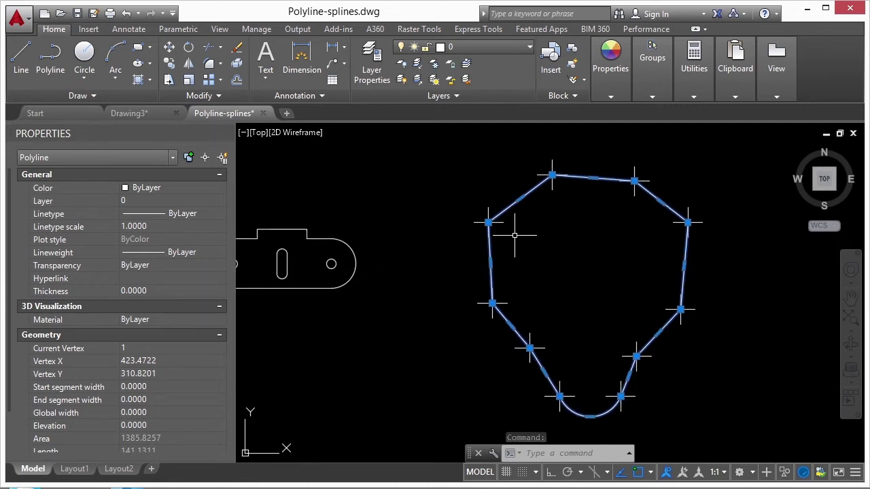
pyautogui.scroll(5, 484, 219)
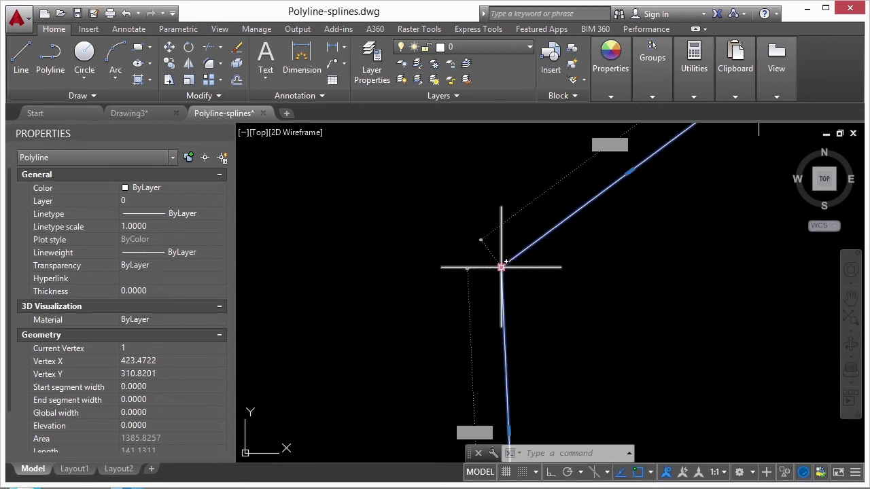
pyautogui.scroll(-3, 408, 204)
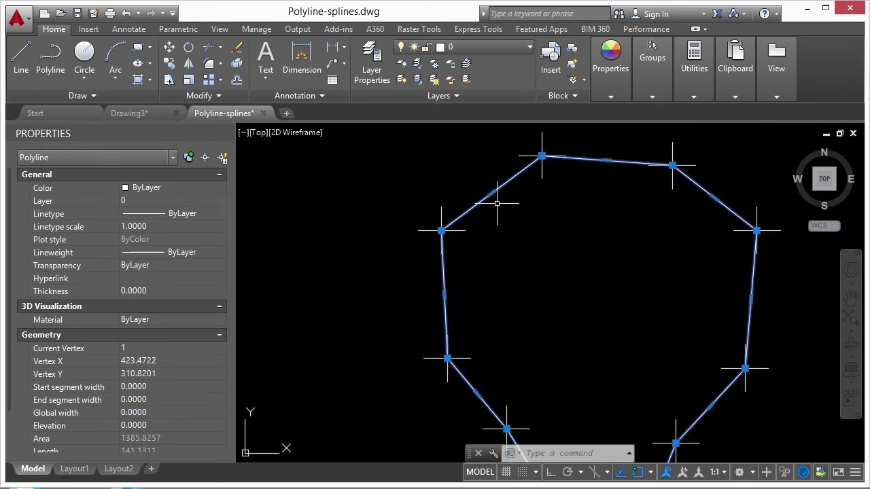
pyautogui.scroll(3, 499, 197)
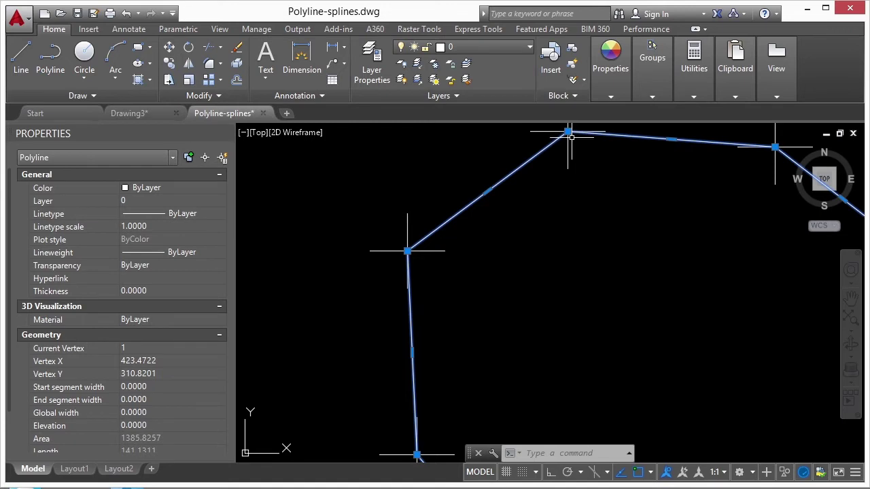
pyautogui.moveTo(569, 134)
# Step: Stretch the polyline's upper-left segment outward from its midpoint grip, up and away from its points, and clear the selection
pyautogui.moveTo(487, 192)
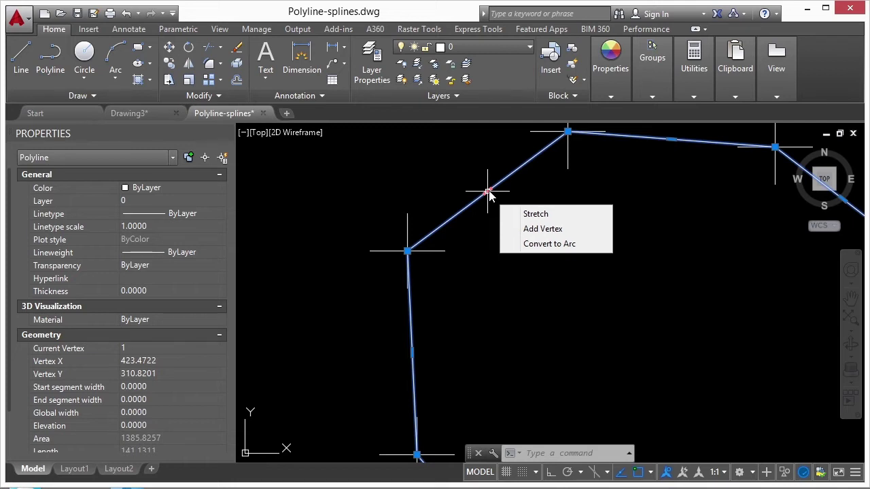
pyautogui.click(526, 213)
pyautogui.scroll(-4, 466, 192)
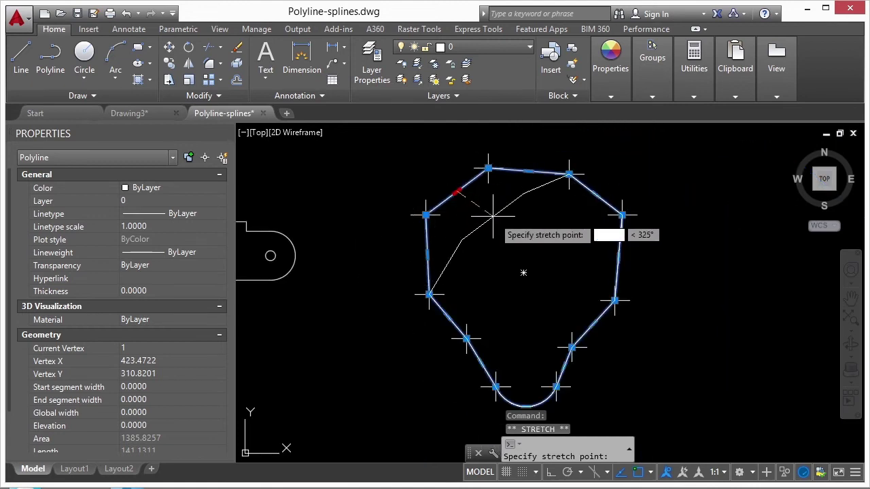
pyautogui.click(425, 173)
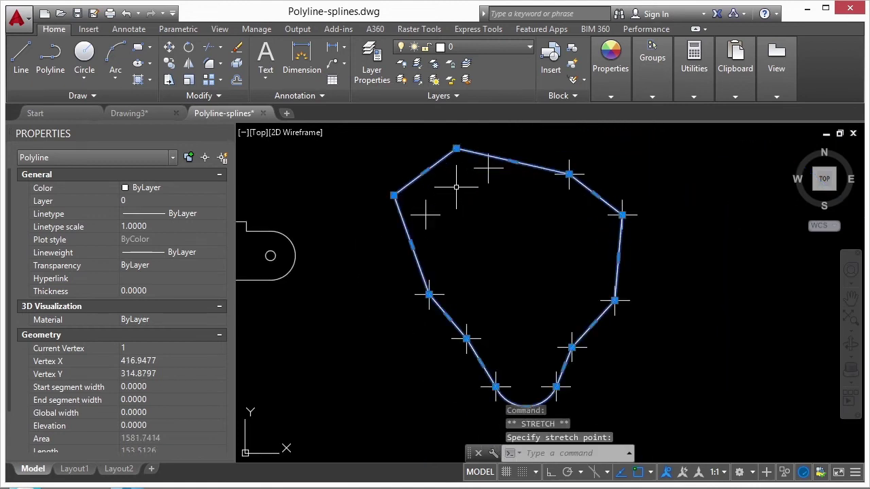
pyautogui.moveTo(463, 170); pyautogui.dragTo(484, 225, button='middle')
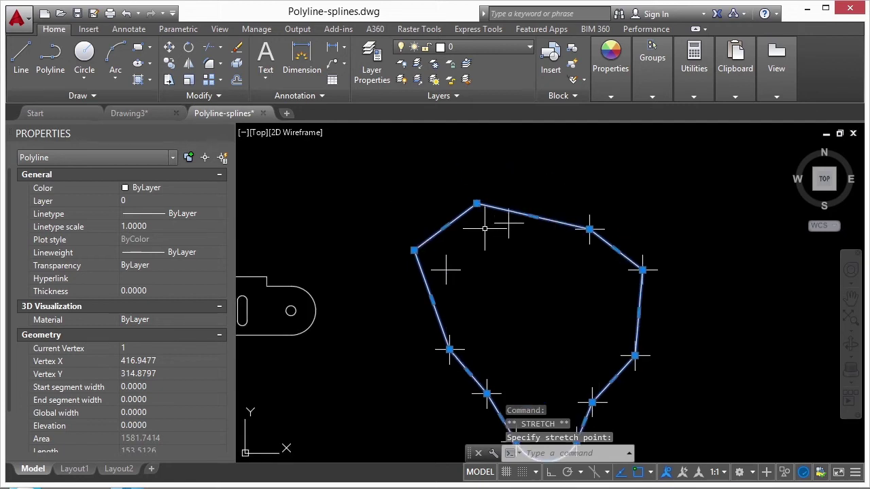
pyautogui.press('Escape')
pyautogui.press('Escape')
pyautogui.press('Escape')
# Step: Use the Stretch command with a crossing window around the polyline's upper-left segment to move it slightly farther outward
pyautogui.write('s')
pyautogui.press('Return')
pyautogui.click(484, 181)
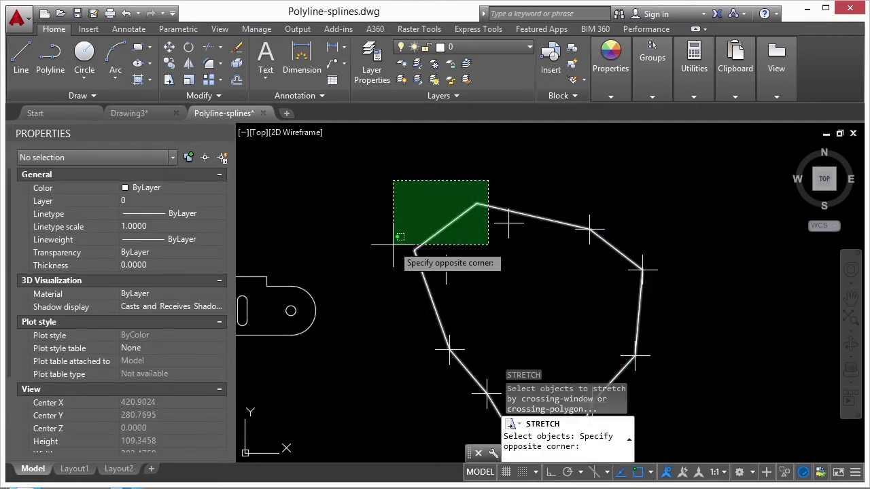
pyautogui.click(367, 257)
pyautogui.press('Return')
pyautogui.click(440, 227)
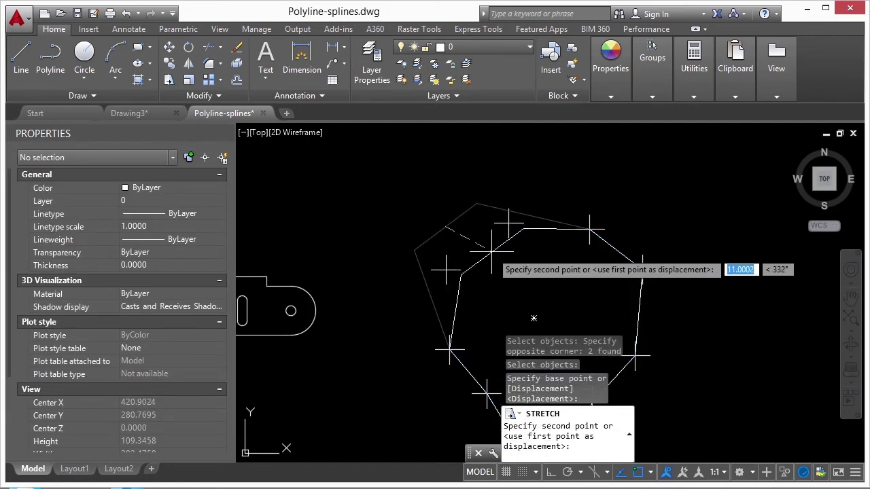
pyautogui.click(428, 216)
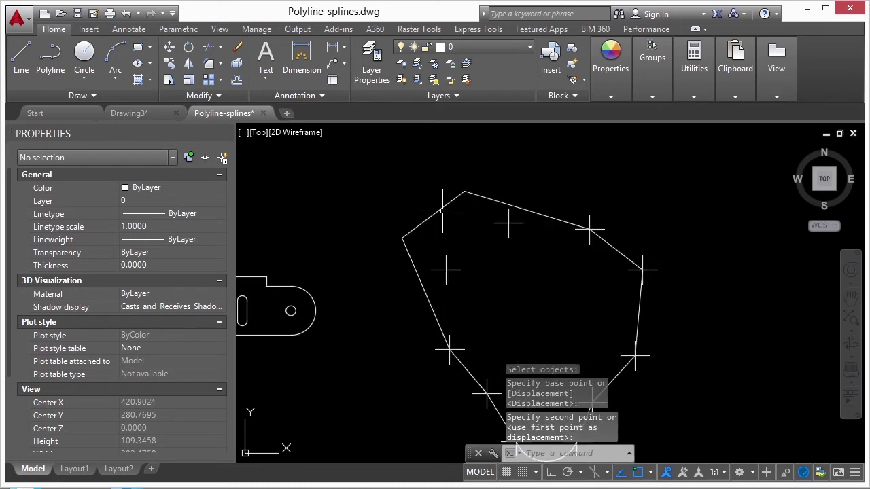
# Step: Stretch the closed polyline's two displaced upper-left vertices back onto their nearest point markers
pyautogui.click(435, 221)
pyautogui.click(446, 213)
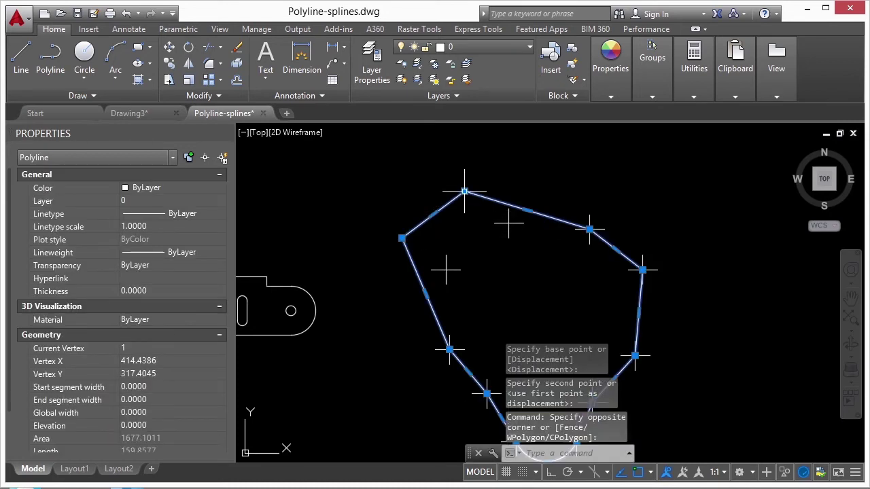
pyautogui.click(464, 191)
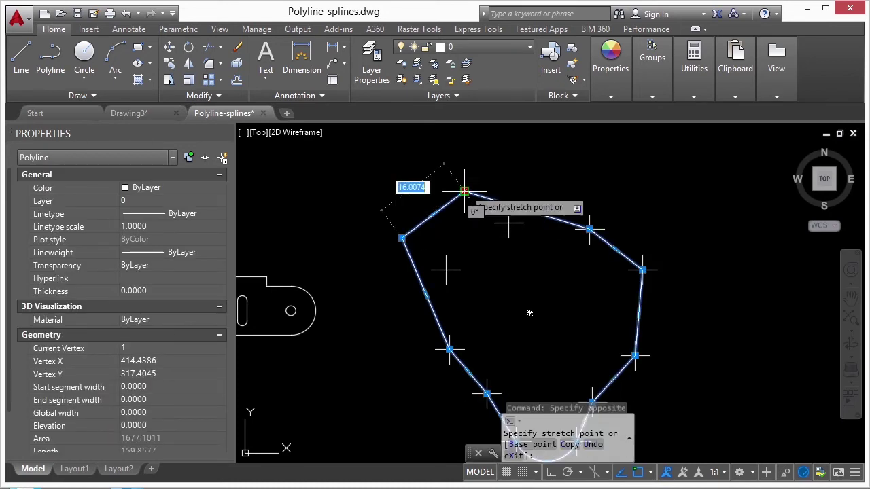
pyautogui.click(508, 222)
pyautogui.click(402, 238)
pyautogui.click(446, 270)
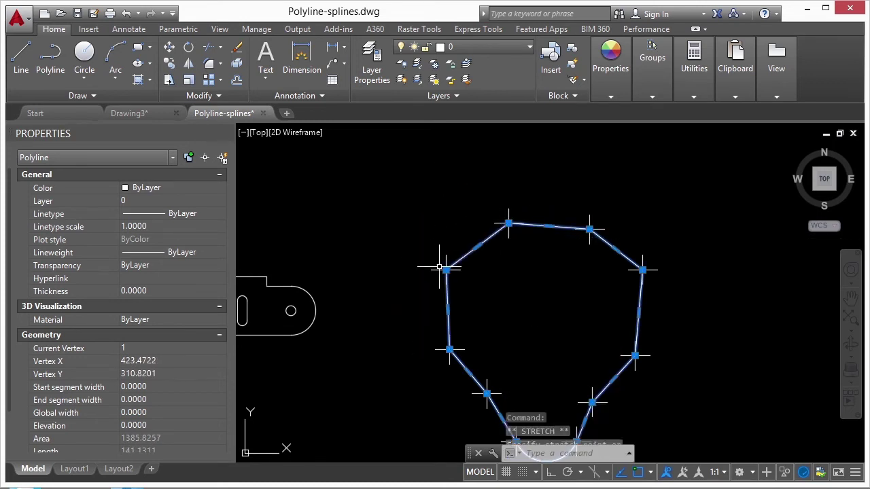
# Step: Add a vertex from the polyline's upper-left vertex, placing it above and outside the upper-left segment
pyautogui.scroll(4, 469, 265)
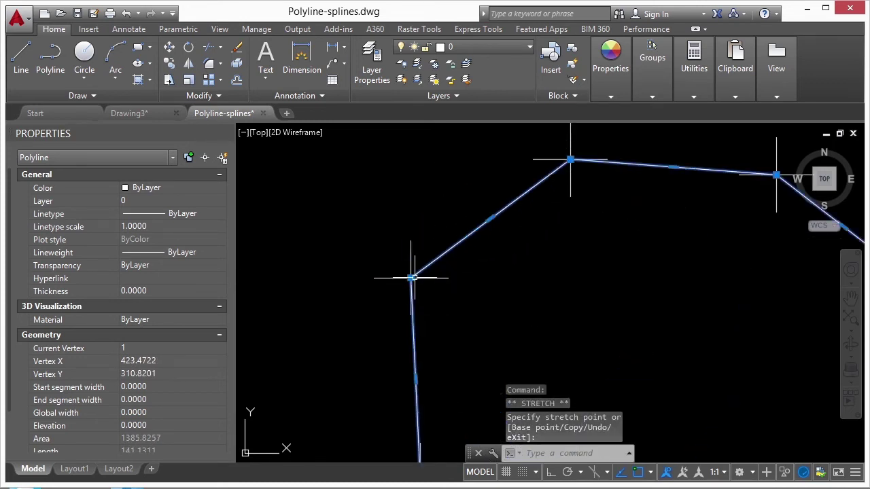
pyautogui.moveTo(414, 284)
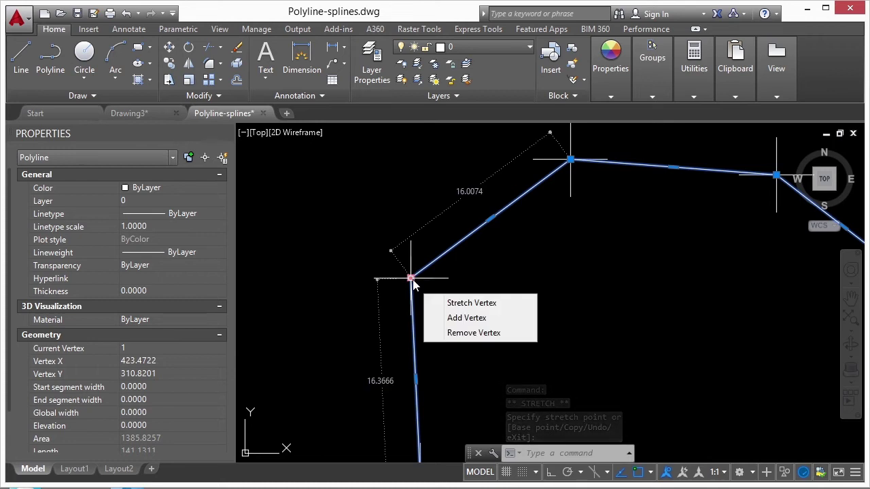
pyautogui.click(476, 323)
pyautogui.click(421, 174)
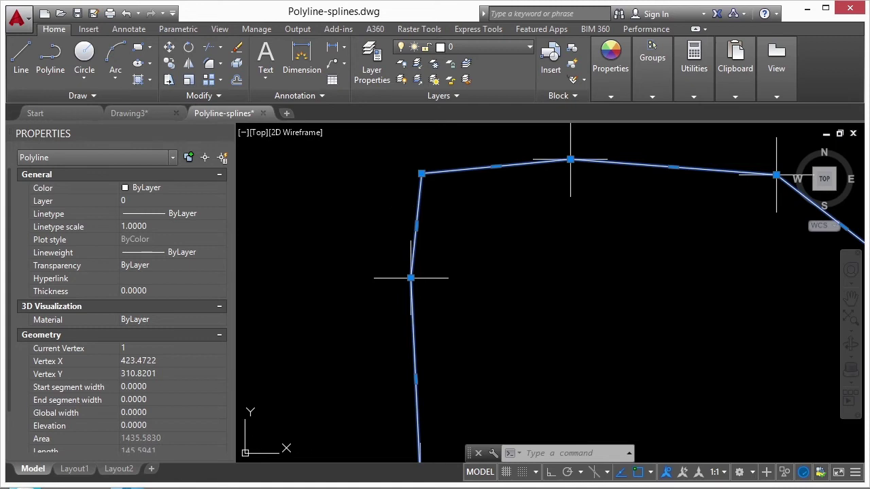
# Step: Stretch the added vertex inward near the middle of the upper-left segment and remove it from the polyline
pyautogui.click(422, 173)
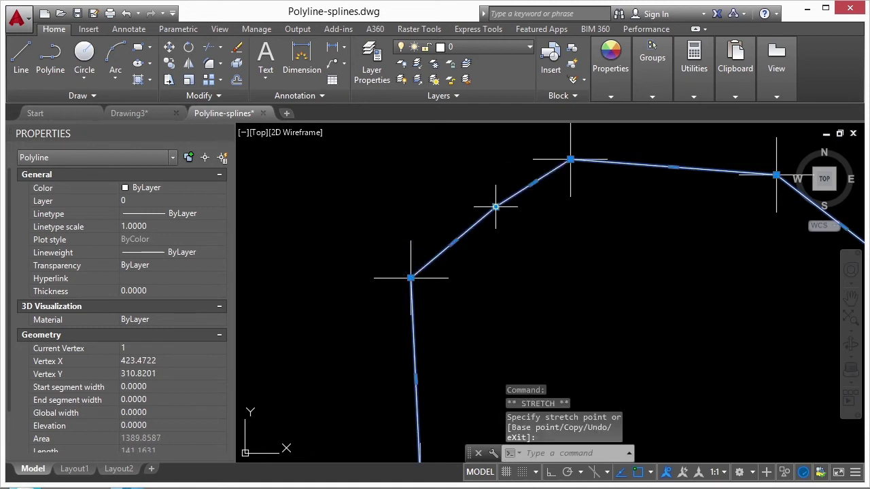
pyautogui.moveTo(496, 207)
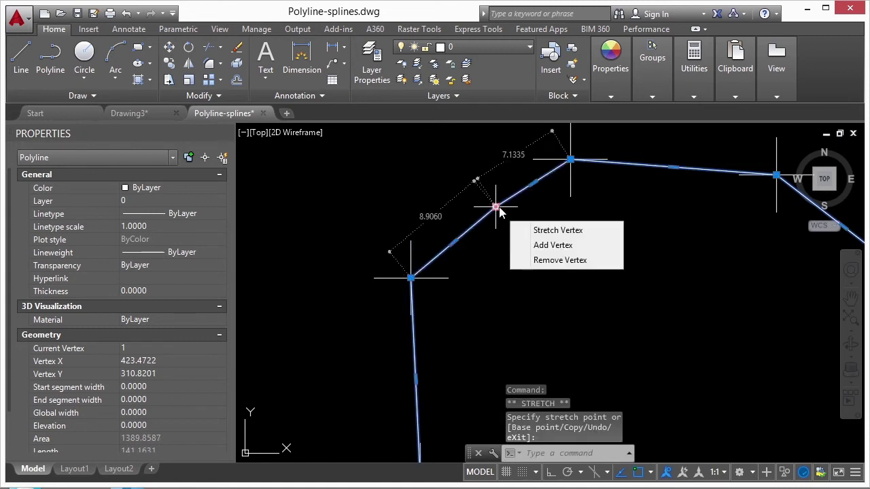
pyautogui.click(560, 260)
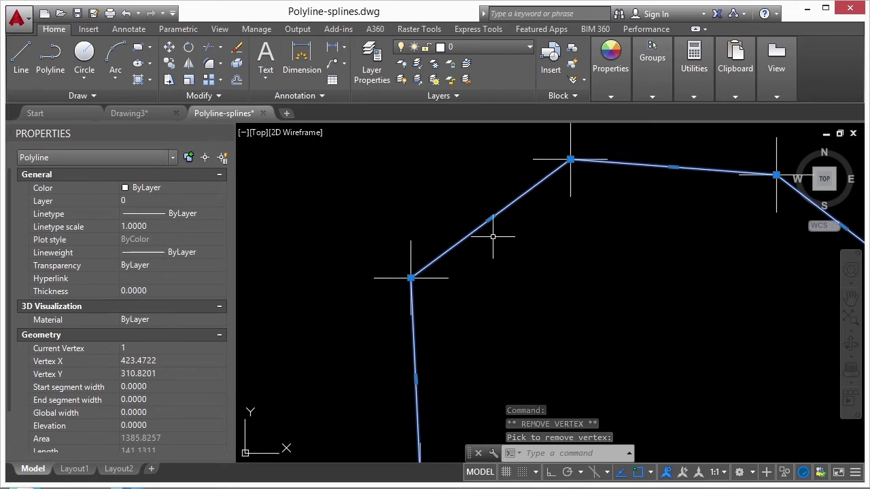
# Step: Add a vertex at the midpoint of the polyline's upper-left segment, placing it inside the shape
pyautogui.moveTo(491, 220)
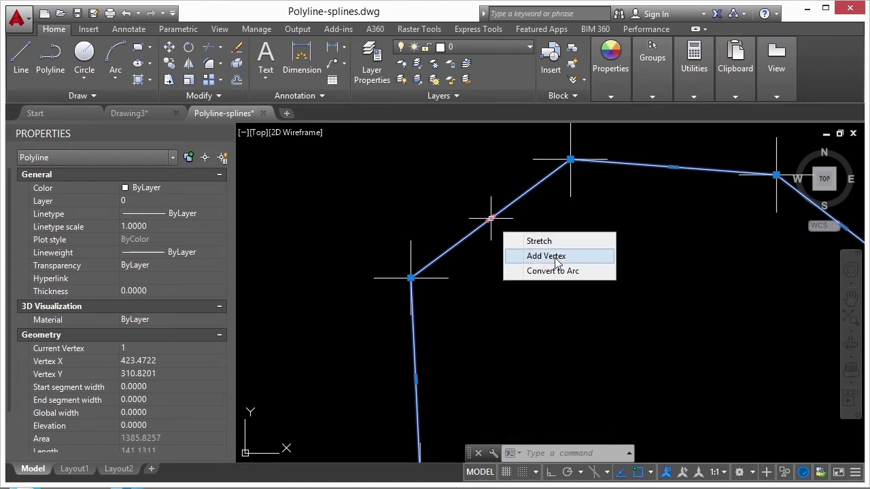
pyautogui.click(557, 256)
pyautogui.click(521, 237)
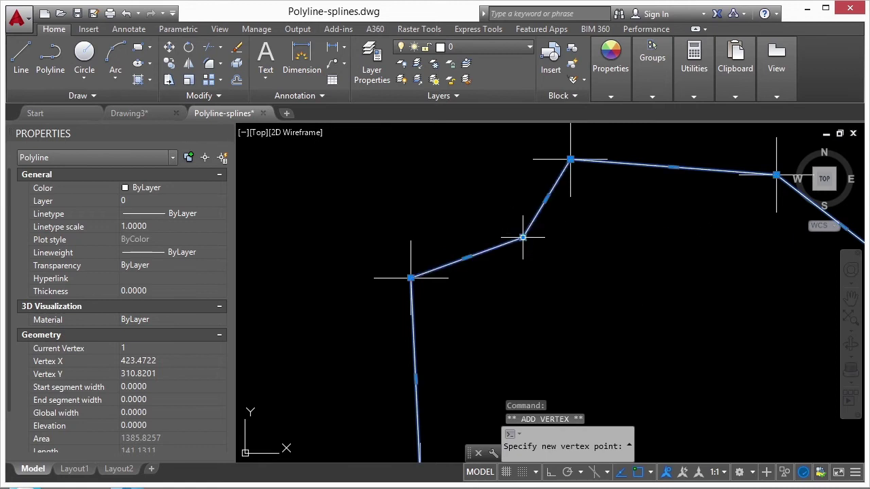
# Step: Stretch the new midpoint vertex slightly outside the upper-left segment's line and remove that vertex
pyautogui.moveTo(525, 246)
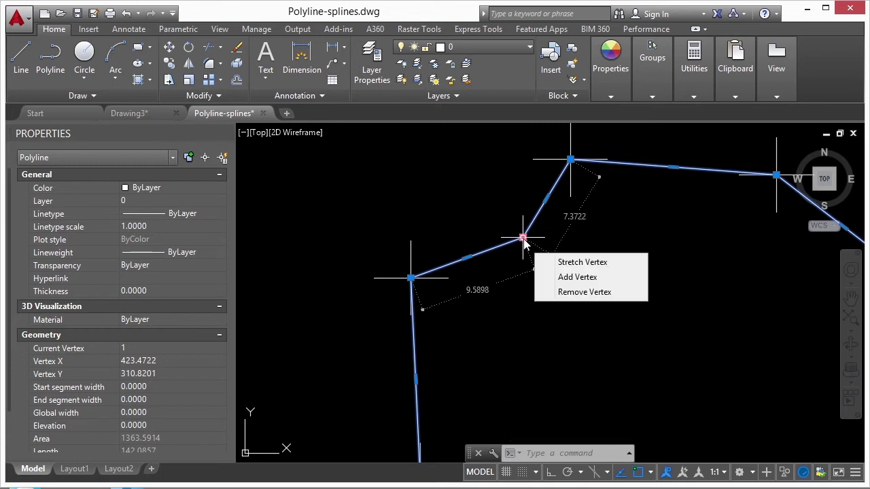
pyautogui.click(528, 238)
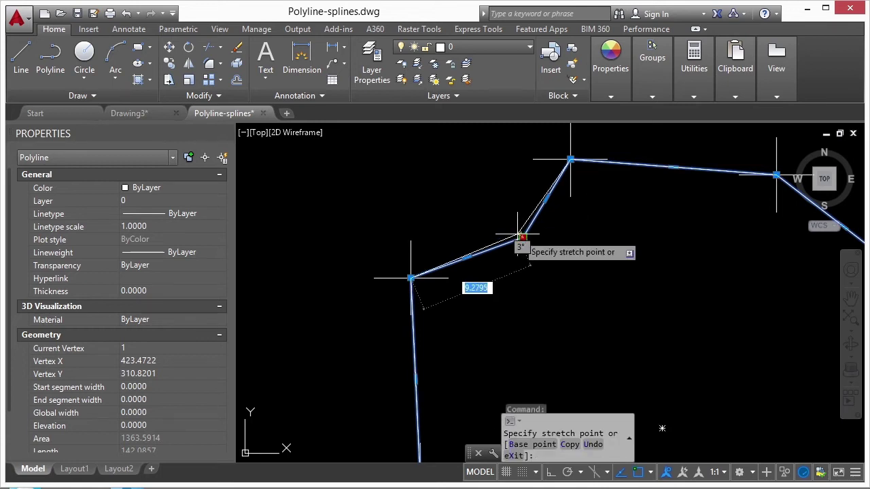
pyautogui.click(499, 194)
pyautogui.moveTo(501, 190)
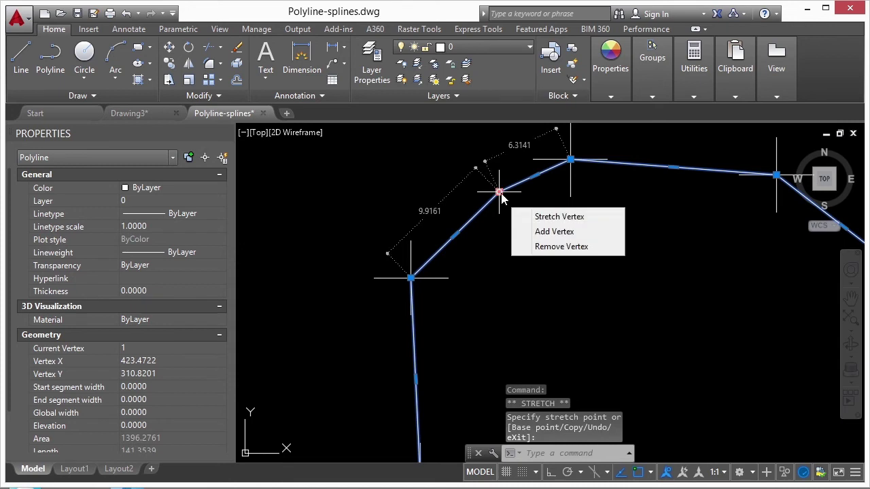
pyautogui.click(537, 246)
# Step: Convert the polyline's upper-left segment to an arc bulging outward and clear the selection
pyautogui.moveTo(491, 219)
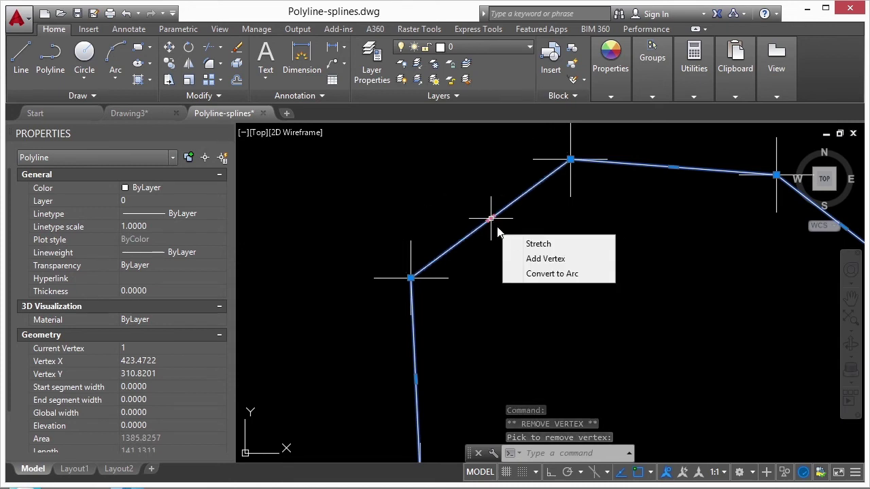
pyautogui.click(570, 274)
pyautogui.click(443, 181)
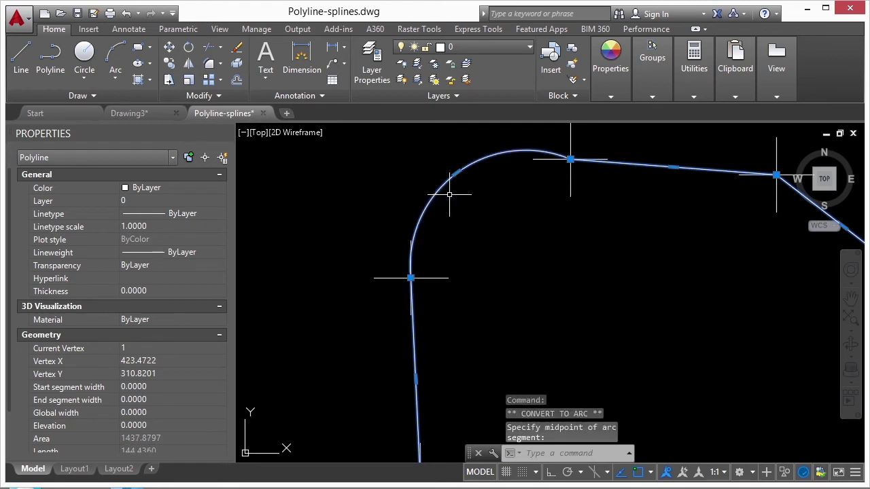
pyautogui.press('Escape')
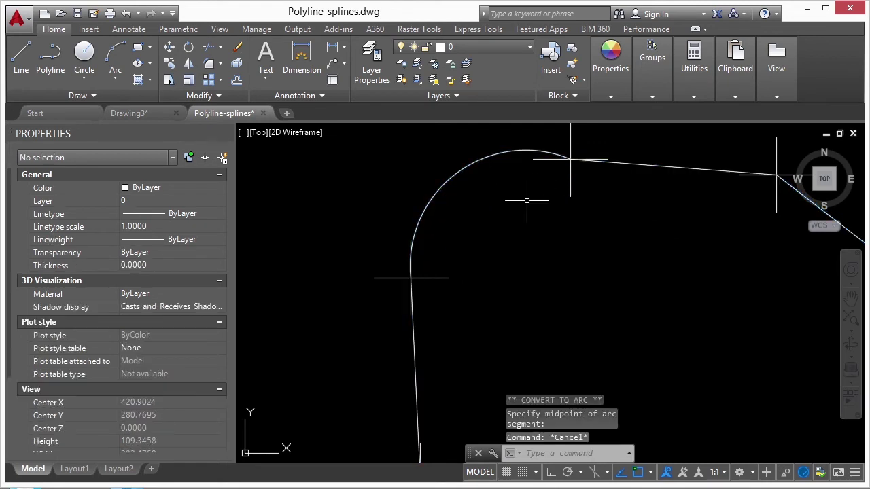
# Step: Reselect the polyline and add a vertex at the arc's midpoint, placing it inward to form two arcs
pyautogui.click(473, 157)
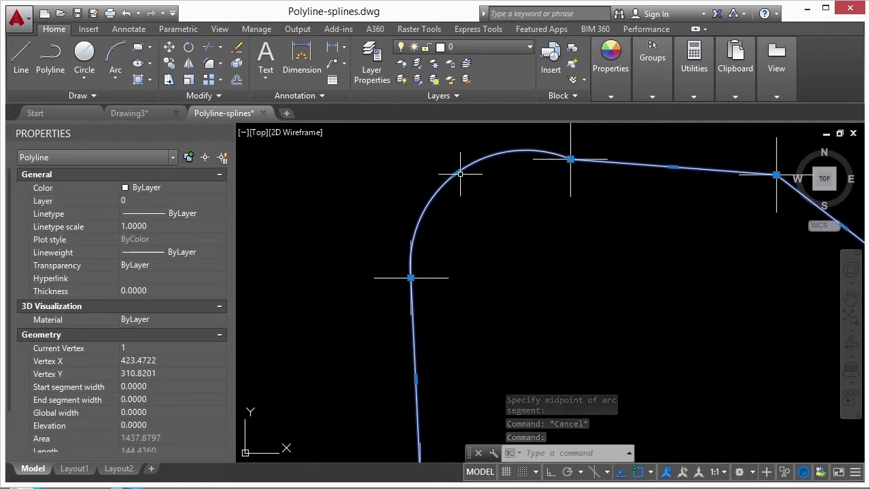
pyautogui.moveTo(458, 175)
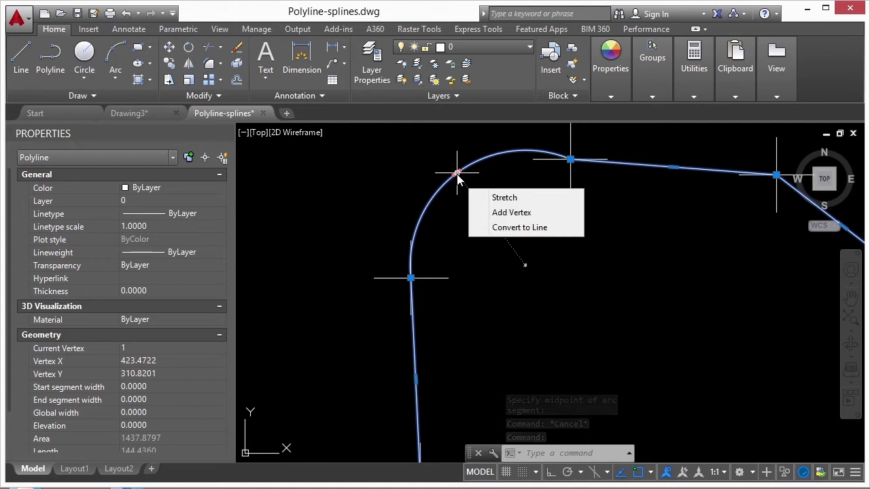
pyautogui.click(506, 212)
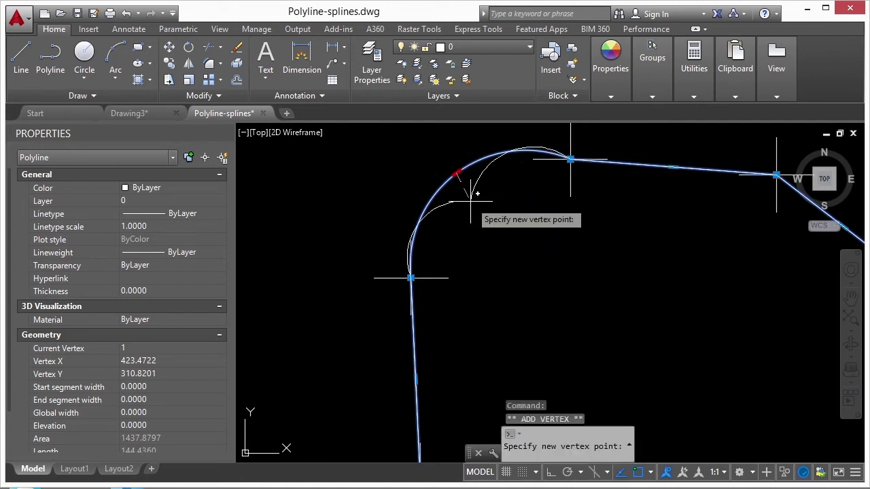
pyautogui.click(482, 211)
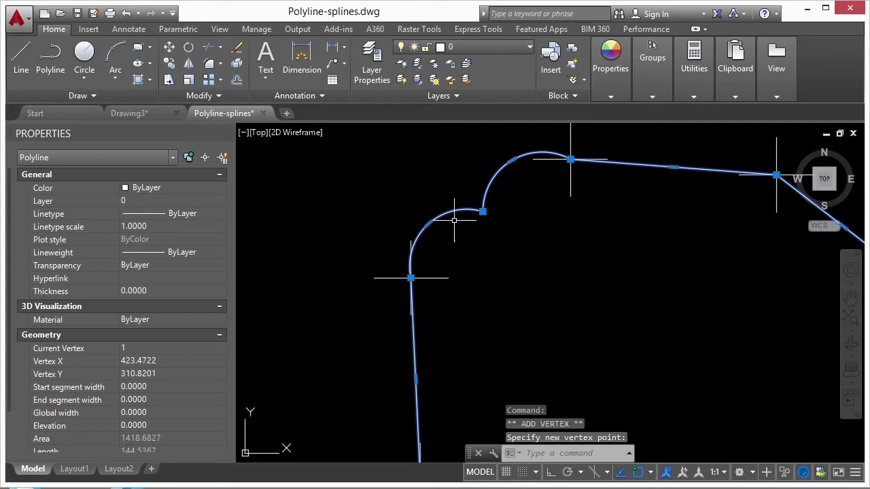
# Step: Convert both arc segments beside the added vertex to straight lines
pyautogui.moveTo(428, 225)
pyautogui.click(486, 279)
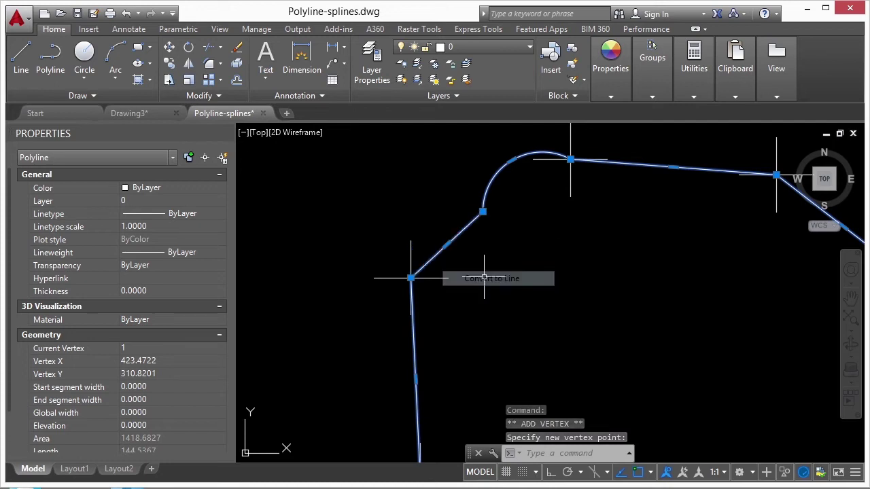
pyautogui.moveTo(515, 165)
pyautogui.click(561, 217)
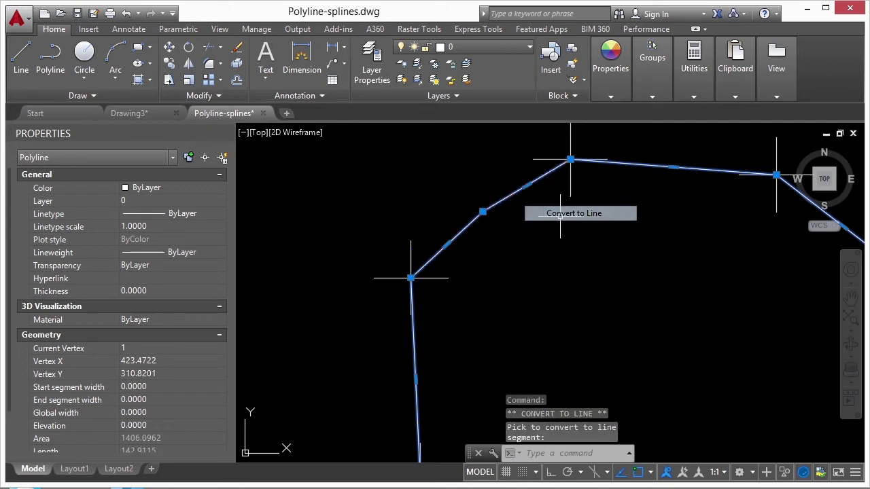
# Step: Remove the added vertex between the two upper-left lines and leave the polyline deselected
pyautogui.moveTo(482, 212)
pyautogui.click(543, 266)
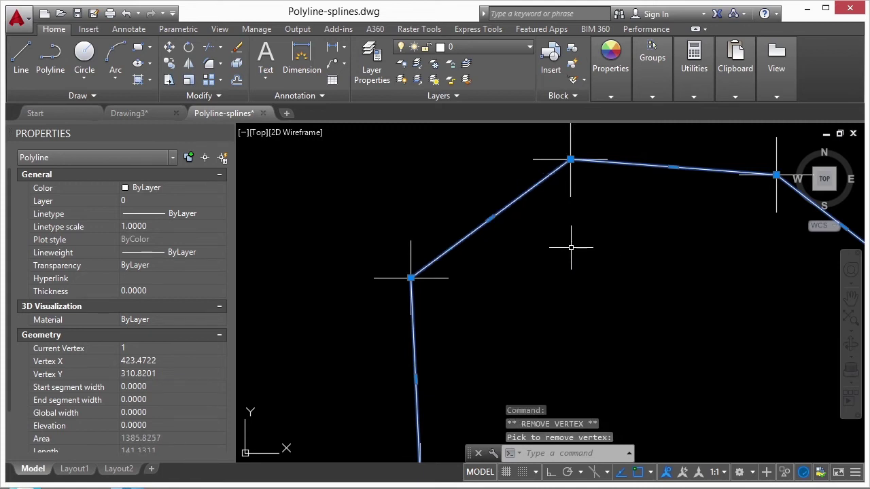
pyautogui.press('Escape')
pyautogui.scroll(-2, 469, 194)
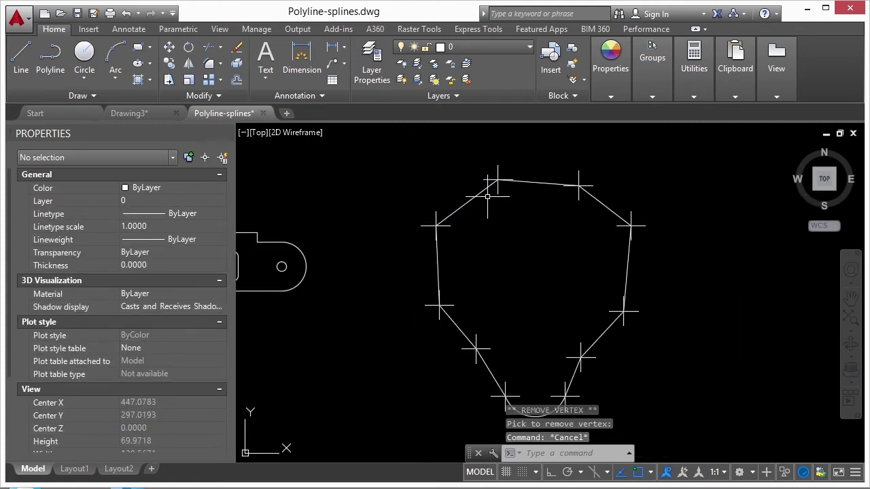
pyautogui.click(478, 195)
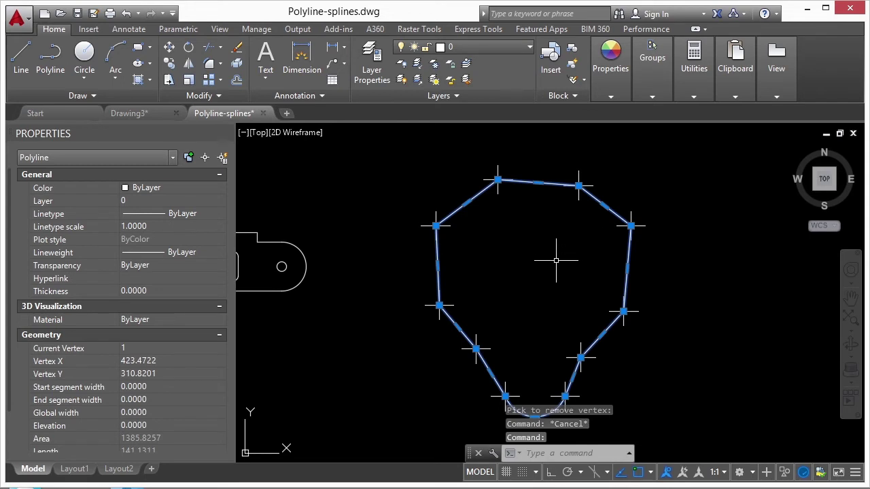
pyautogui.press('Escape')
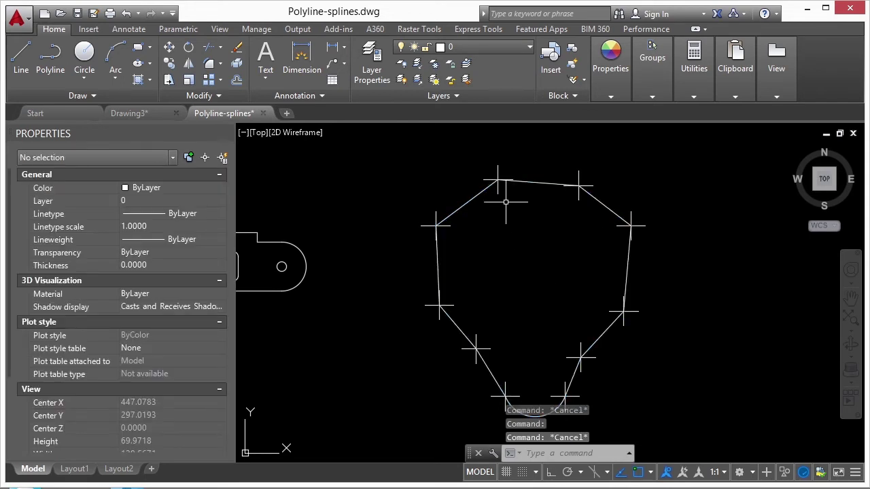
pyautogui.write('p')
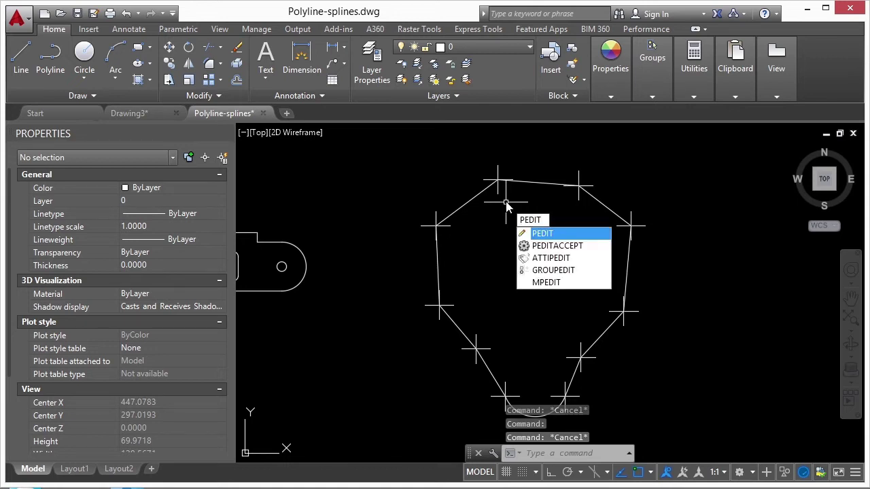
pyautogui.press('Return')
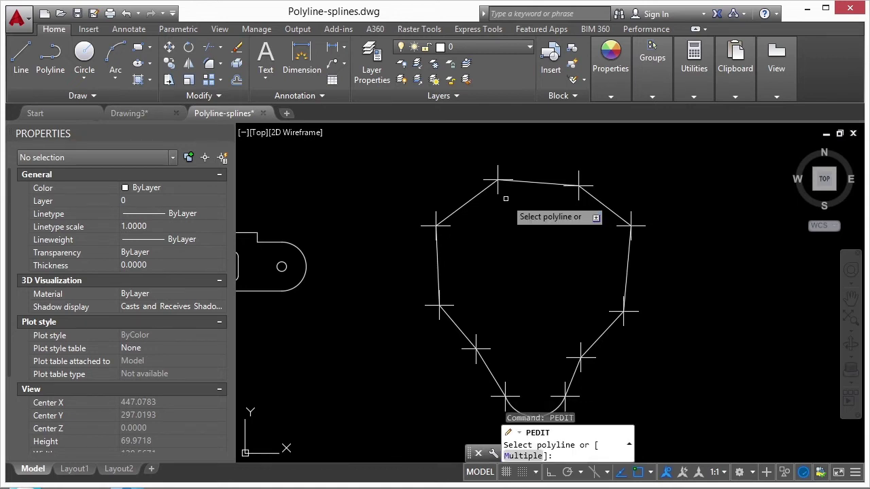
pyautogui.scroll(-2, 551, 219)
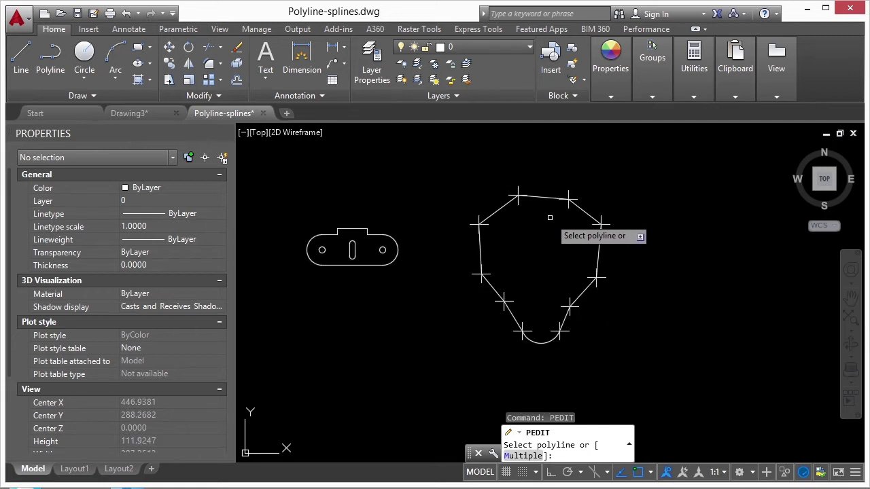
pyautogui.click(502, 210)
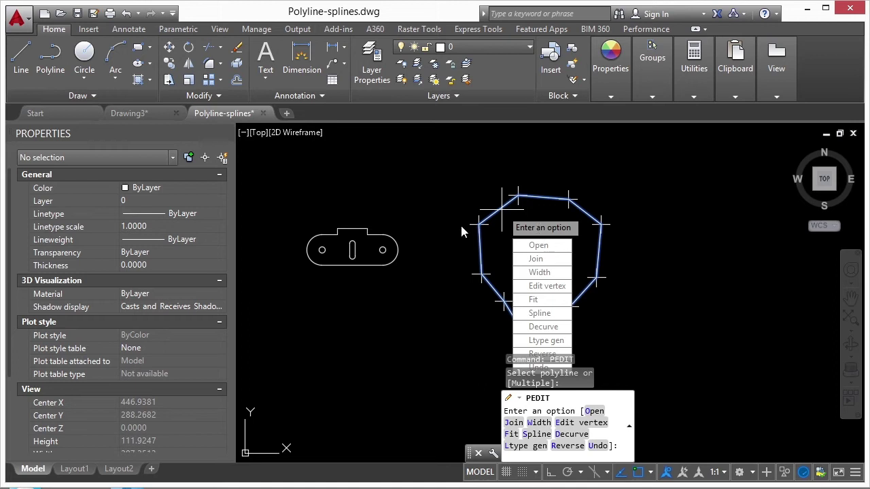
pyautogui.press('Escape')
# Step: Start PEDIT on the closed polyline, open it with the Open option, and close it again with Close
pyautogui.moveTo(508, 206); pyautogui.dragTo(384, 189, button='middle')
pyautogui.press('Return')
pyautogui.click(370, 195)
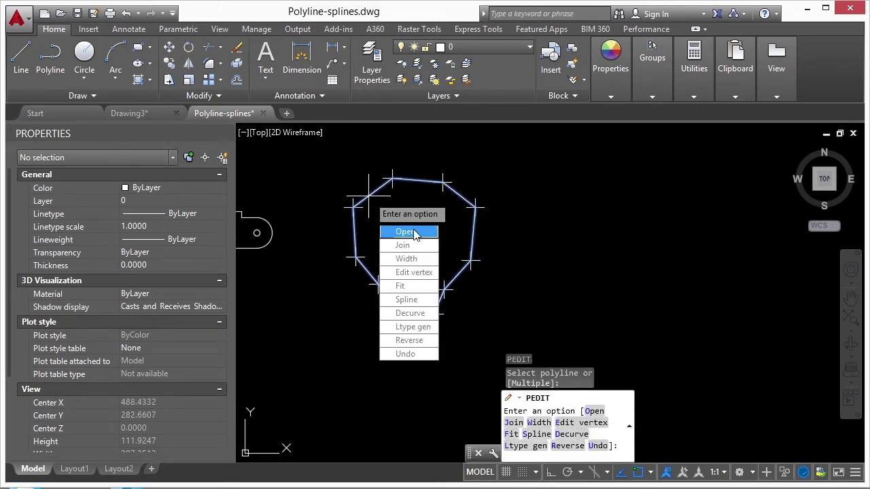
pyautogui.click(416, 235)
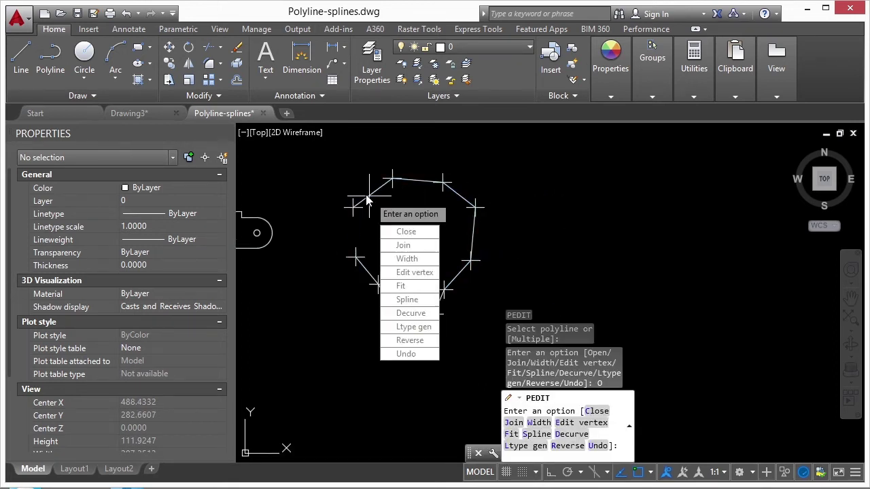
pyautogui.click(396, 231)
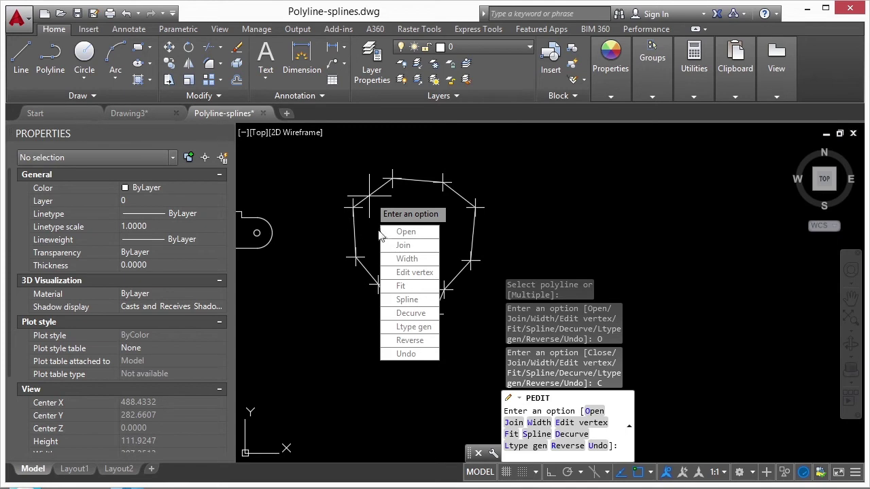
# Step: Set the width of all segments of the closed polyline to 5 with PEDIT's Width option
pyautogui.click(408, 258)
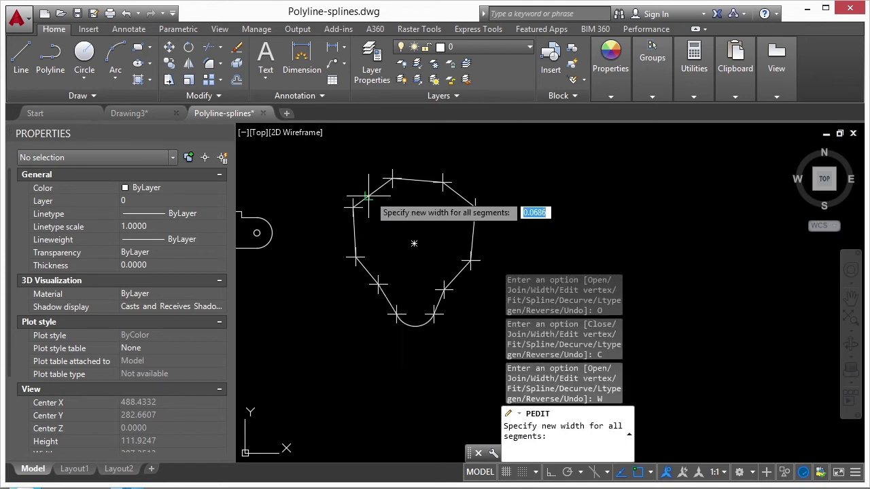
pyautogui.write('5')
pyautogui.press('Return')
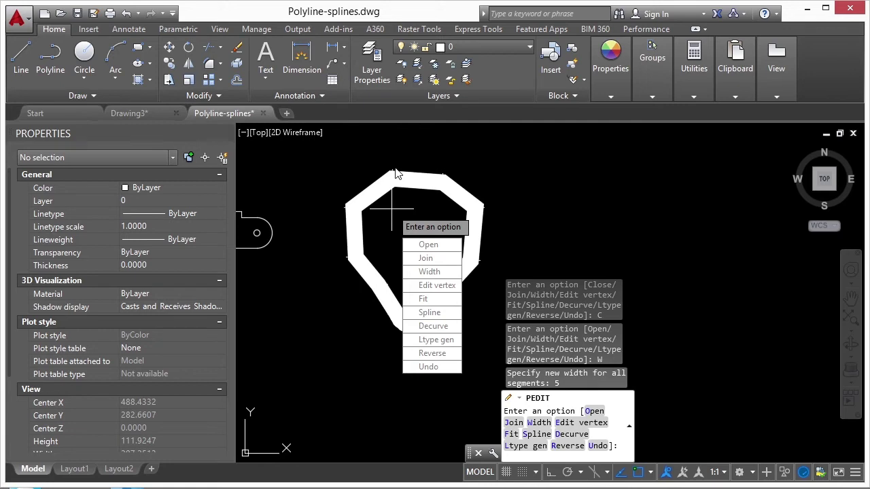
# Step: Set the width of all segments of the closed polyline to 0 with the Width option
pyautogui.click(426, 271)
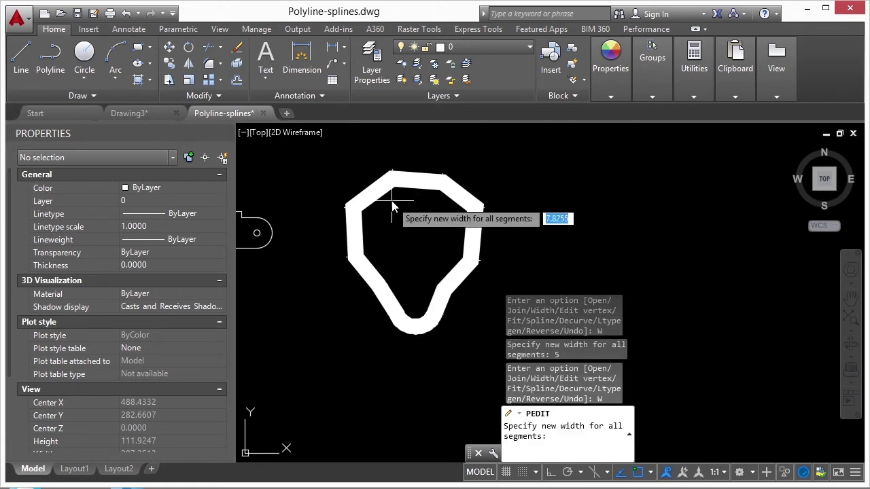
pyautogui.write('0')
pyautogui.press('Return')
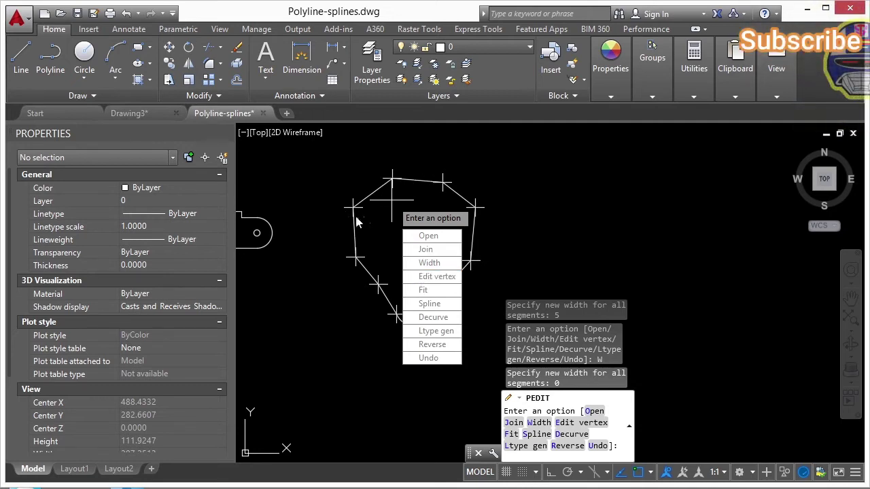
# Step: Turn the polyline into a smooth curve with PEDIT's Fit option, end the command and inspect the curve's grips
pyautogui.click(428, 290)
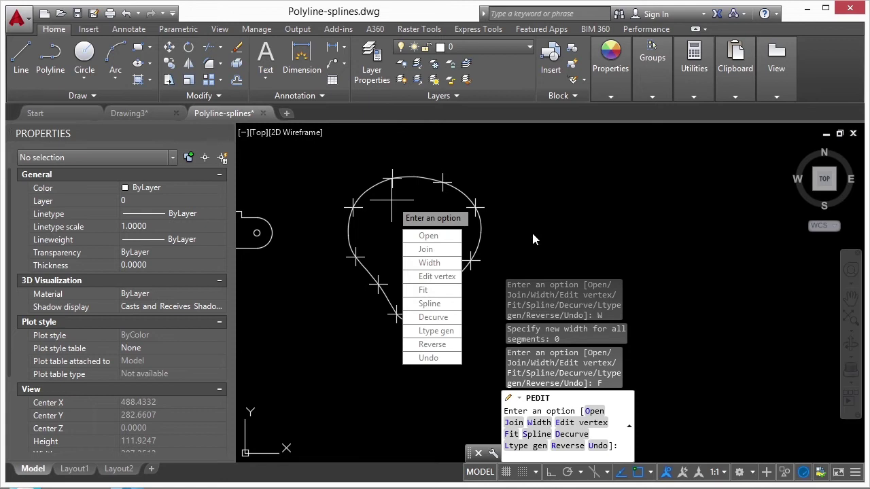
pyautogui.press('Escape')
pyautogui.click(462, 187)
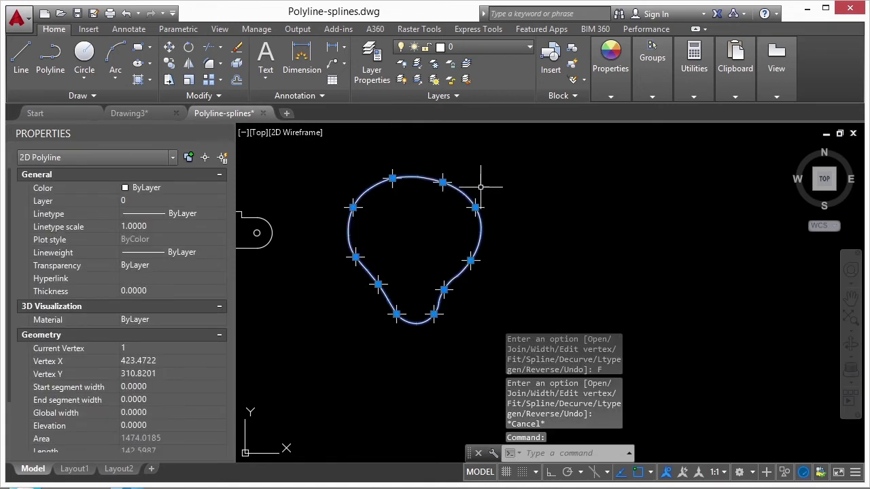
pyautogui.scroll(4, 387, 178)
pyautogui.scroll(-2, 381, 209)
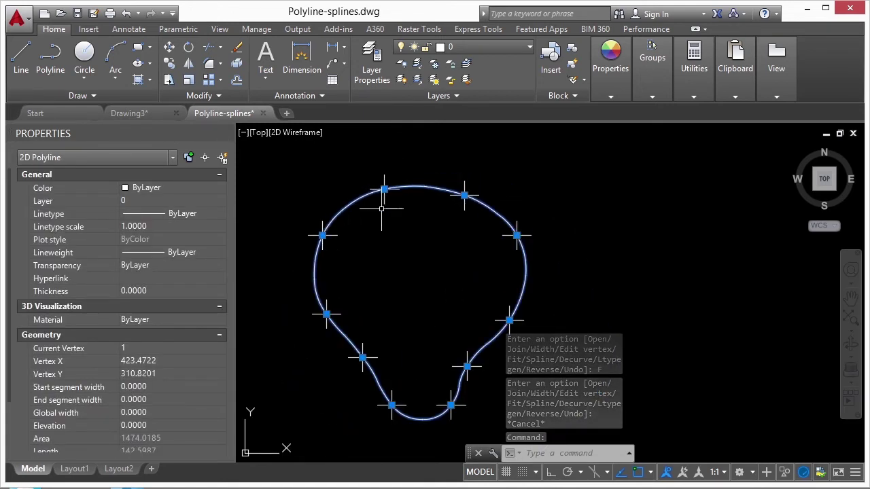
pyautogui.press('Escape')
pyautogui.scroll(-1, 391, 210)
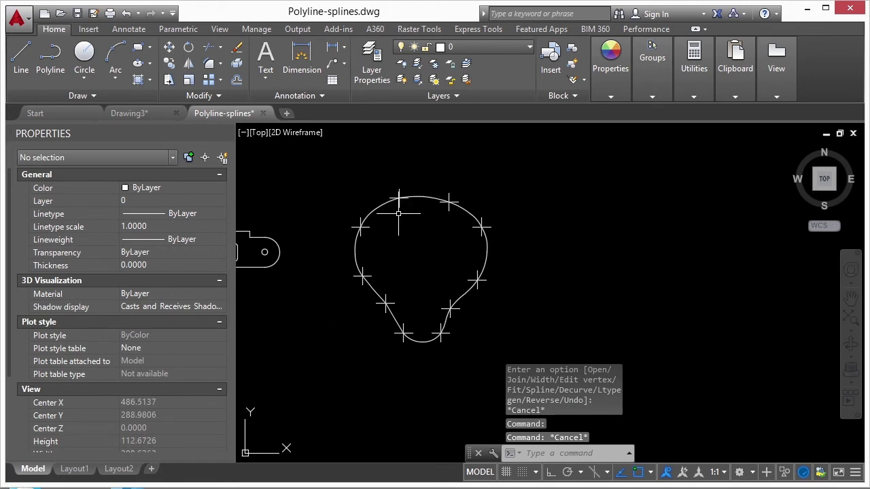
# Step: Run PEDIT on the fitted curve and straighten all its segments with the Decurve option
pyautogui.write('PEDIt')
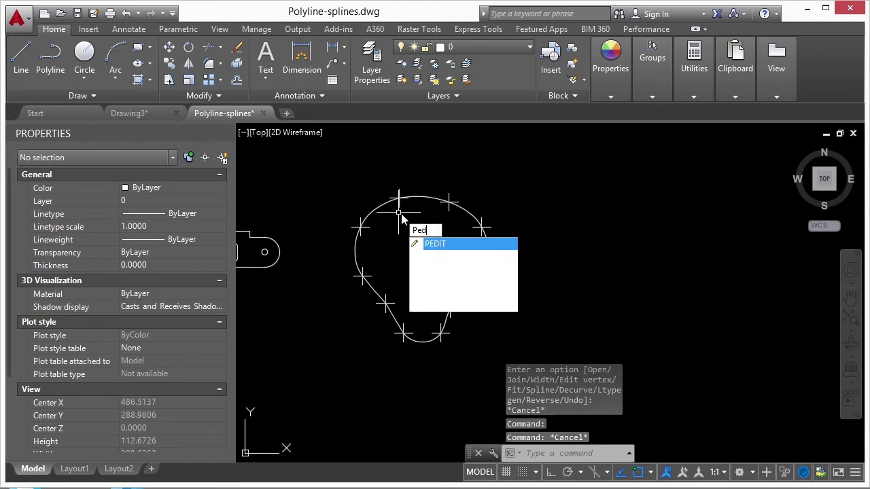
pyautogui.press('Return')
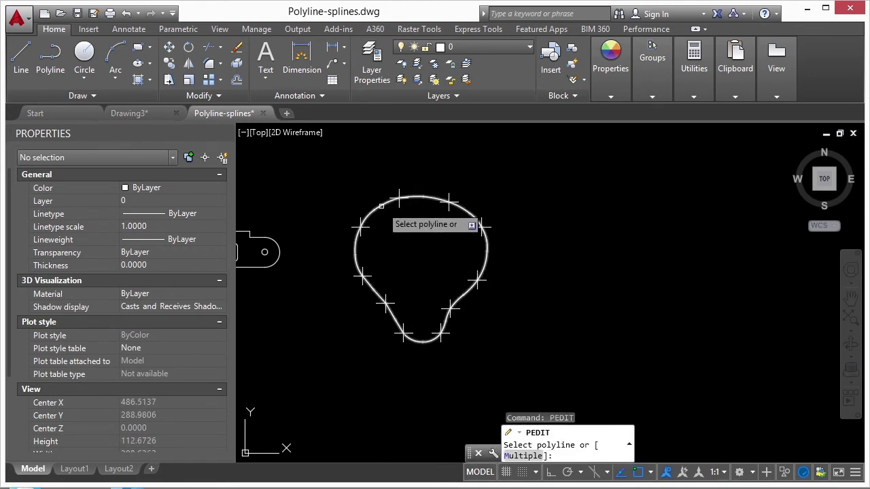
pyautogui.click(381, 202)
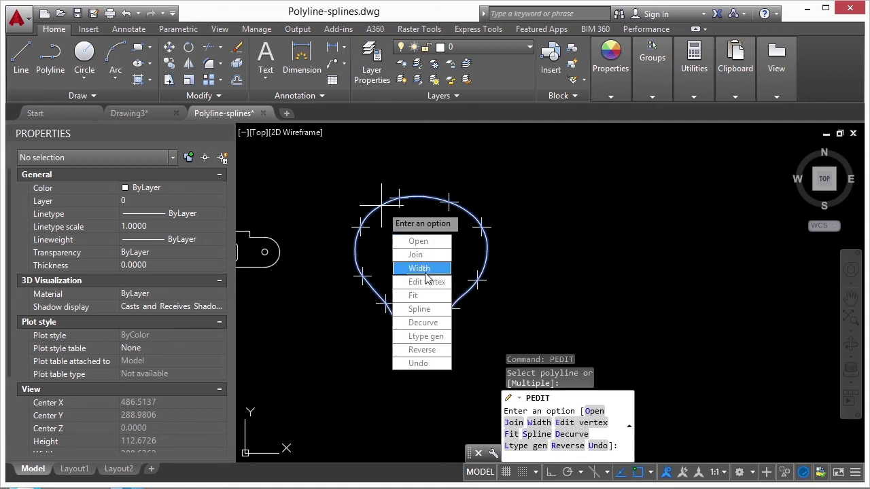
pyautogui.click(431, 329)
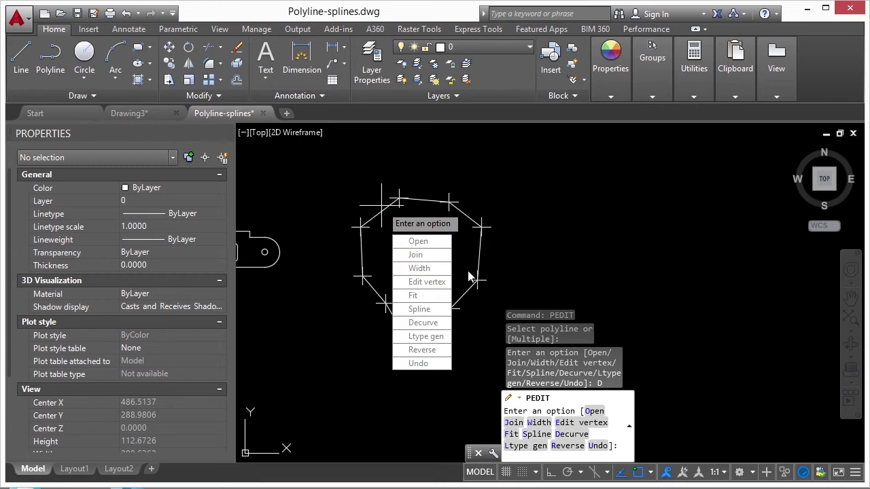
pyautogui.click(419, 309)
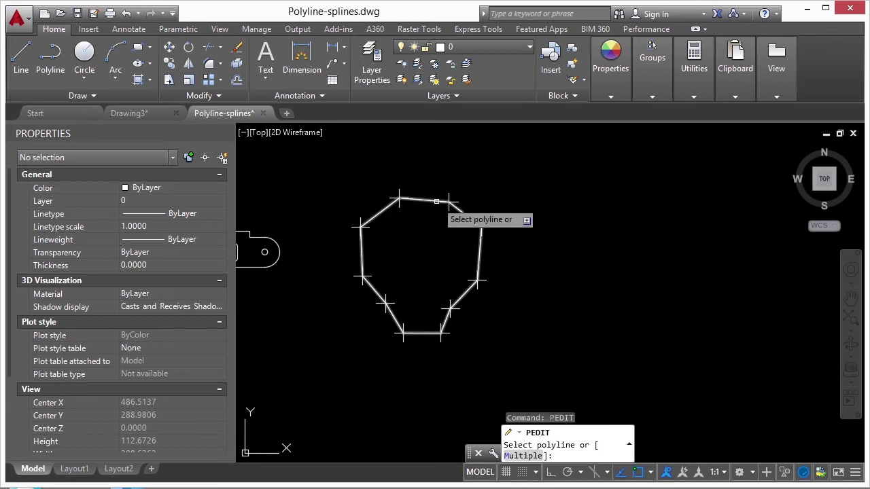
pyautogui.click(437, 201)
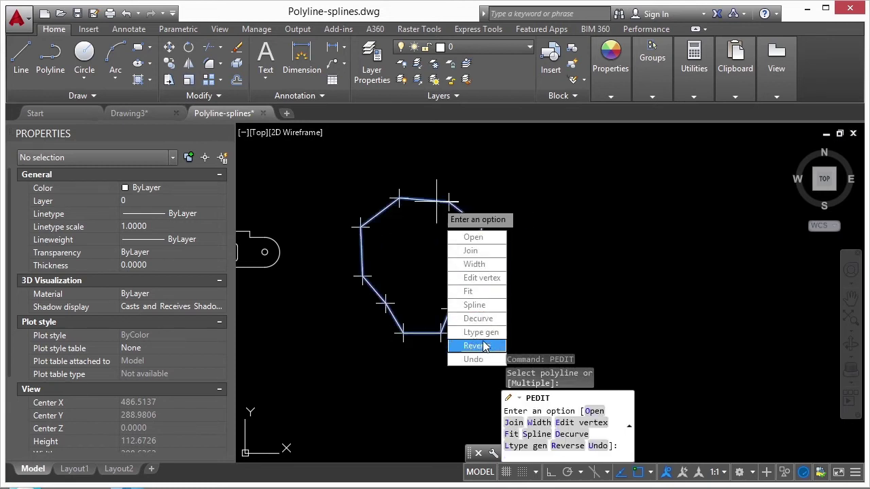
pyautogui.press('Escape')
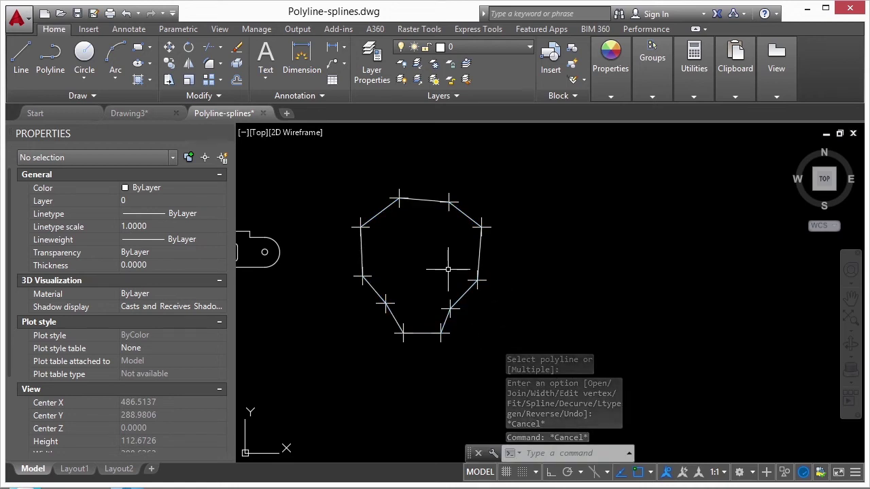
# Step: Change the closed polyline's linetype to DASHED and leave it deselected
pyautogui.click(431, 202)
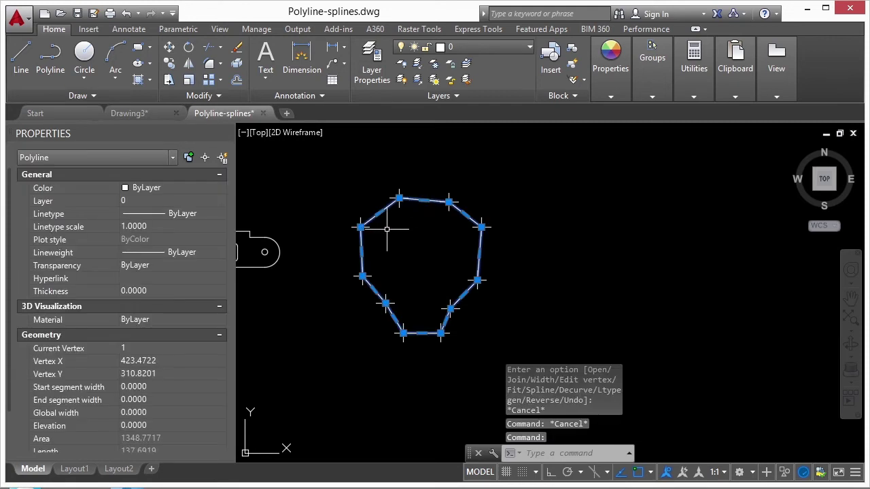
pyautogui.click(193, 216)
pyautogui.click(219, 215)
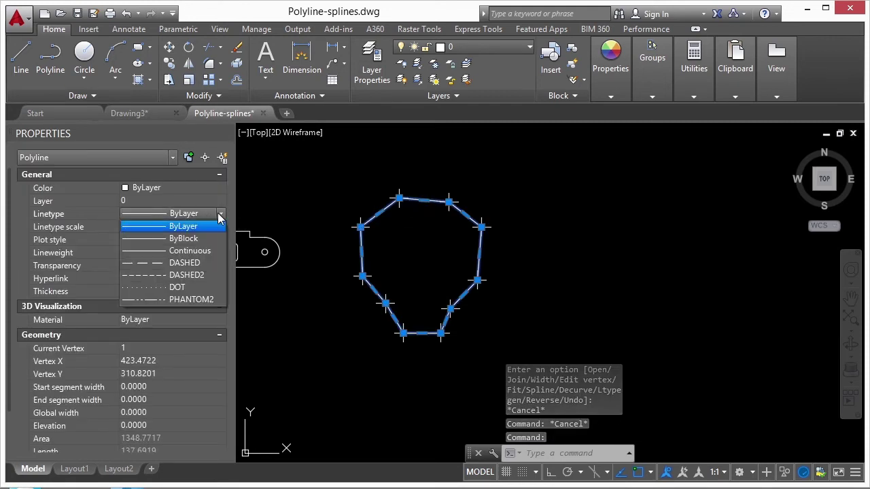
pyautogui.click(170, 262)
pyautogui.press('Escape')
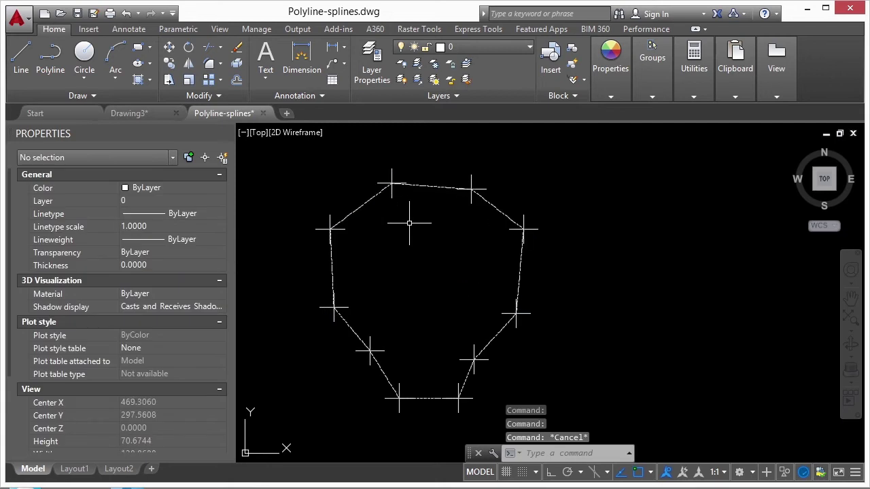
# Step: Select the dashed polyline, check its dashes at the upper vertices, and set its linetype generation to Enabled
pyautogui.scroll(5, 411, 228)
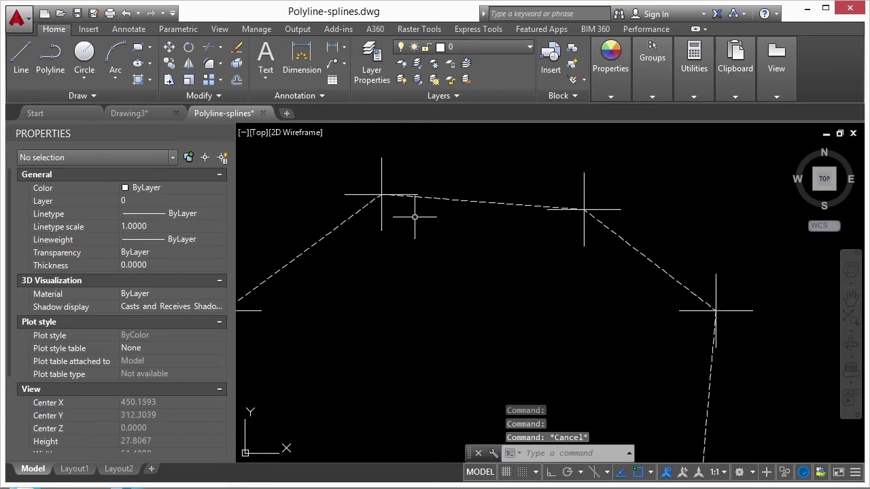
pyautogui.click(496, 200)
pyautogui.click(564, 204)
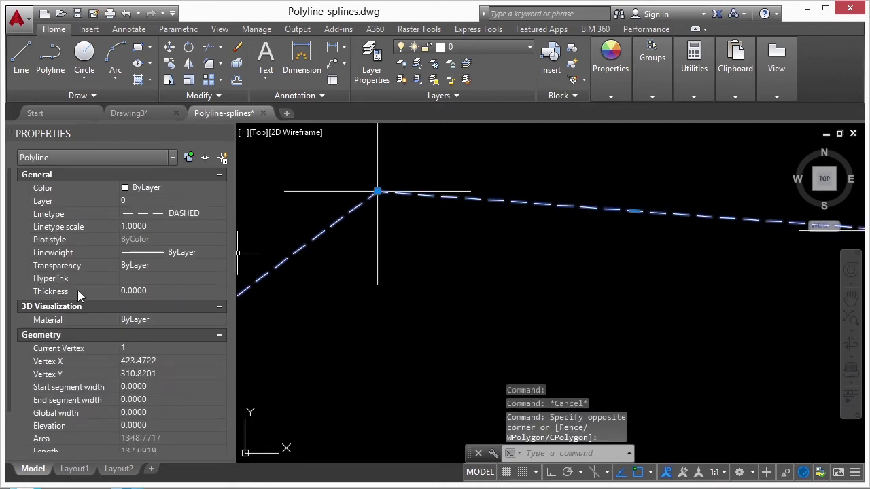
pyautogui.scroll(-2, 17, 251)
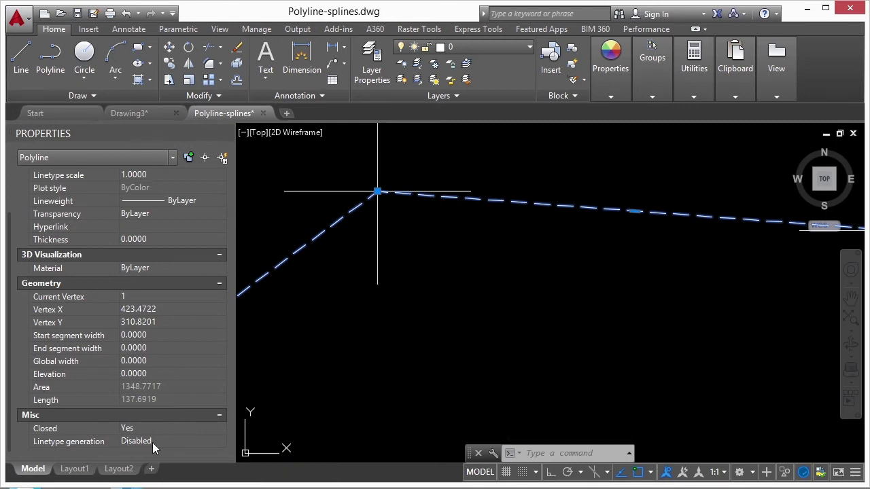
pyautogui.scroll(5, 402, 181)
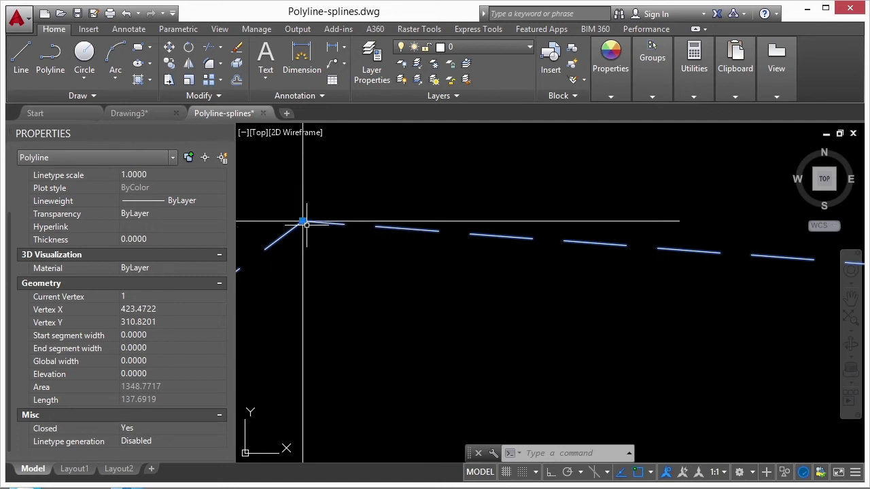
pyautogui.scroll(-5, 307, 223)
pyautogui.scroll(3, 636, 239)
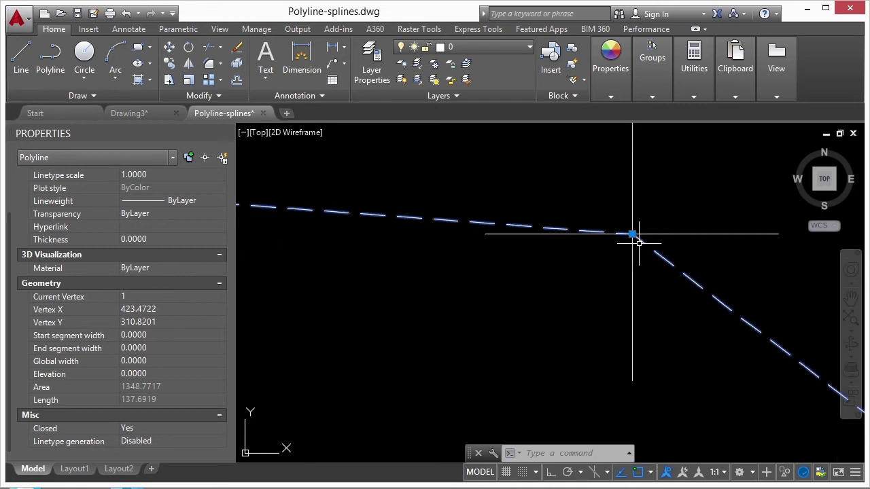
pyautogui.scroll(-3, 636, 238)
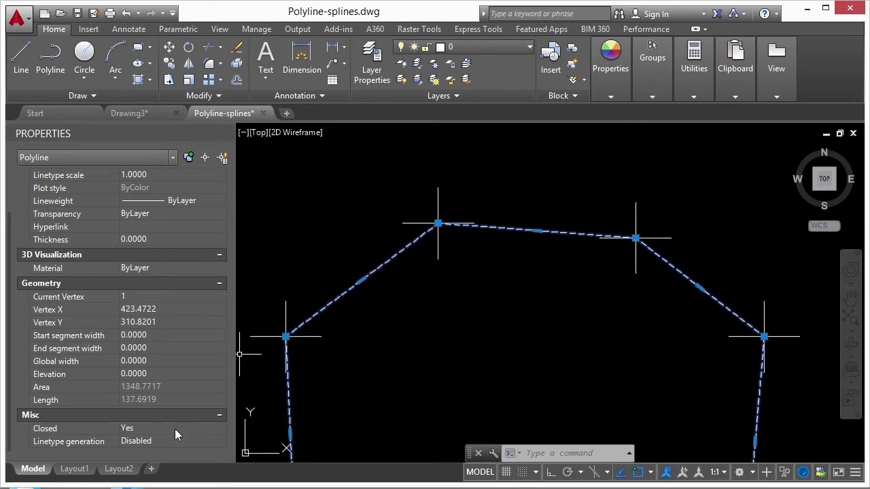
pyautogui.click(153, 440)
pyautogui.click(152, 452)
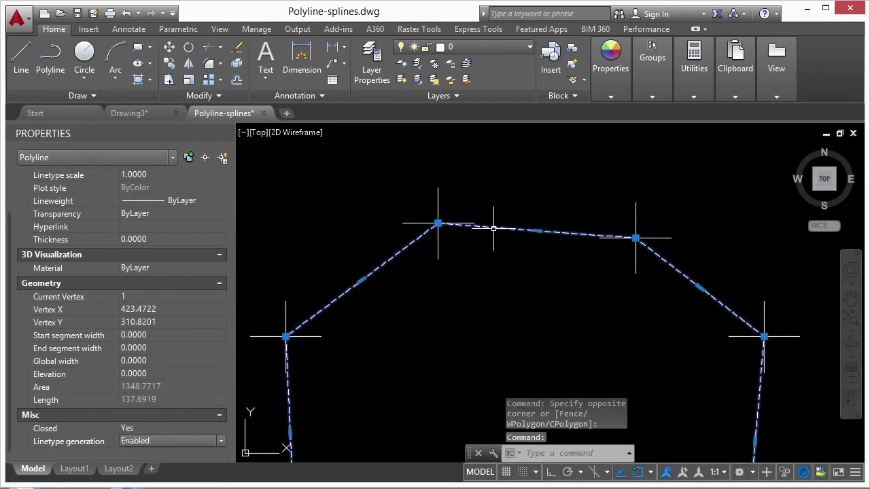
# Step: Examine how the dashes run through the polyline's upper vertices, with the polyline deselected for a clear view
pyautogui.scroll(5, 464, 218)
pyautogui.scroll(2, 464, 218)
pyautogui.scroll(3, 245, 276)
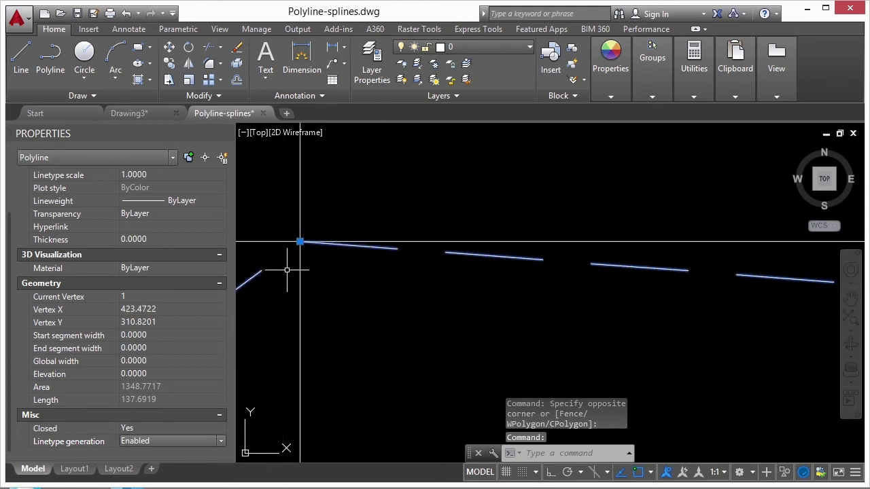
pyautogui.moveTo(288, 272); pyautogui.dragTo(422, 244, button='middle')
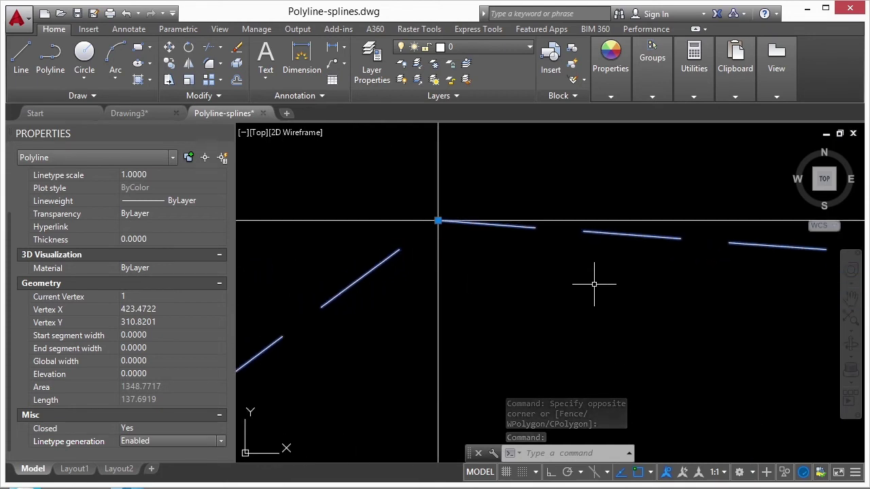
pyautogui.press('Escape')
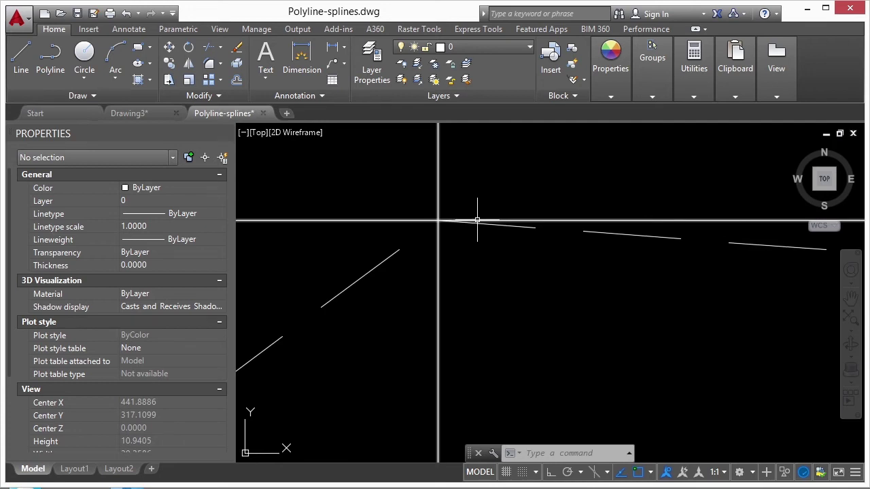
pyautogui.scroll(-3, 477, 220)
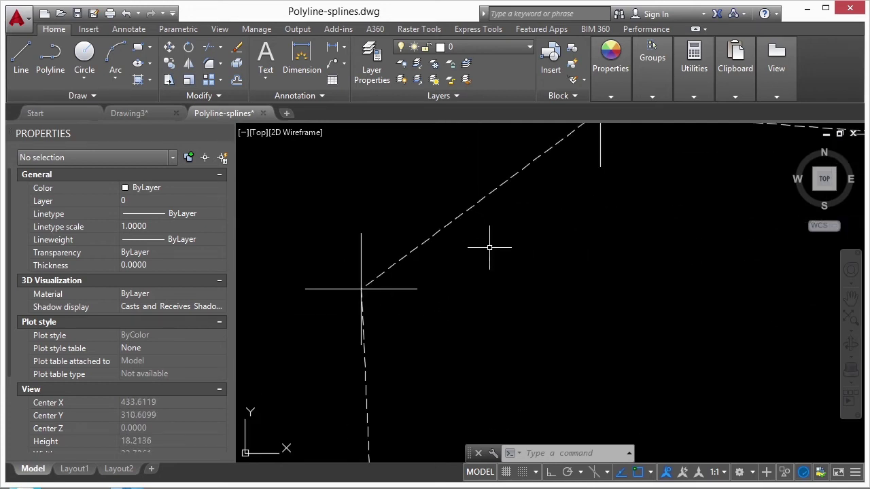
pyautogui.scroll(3, 349, 291)
pyautogui.scroll(-6, 346, 272)
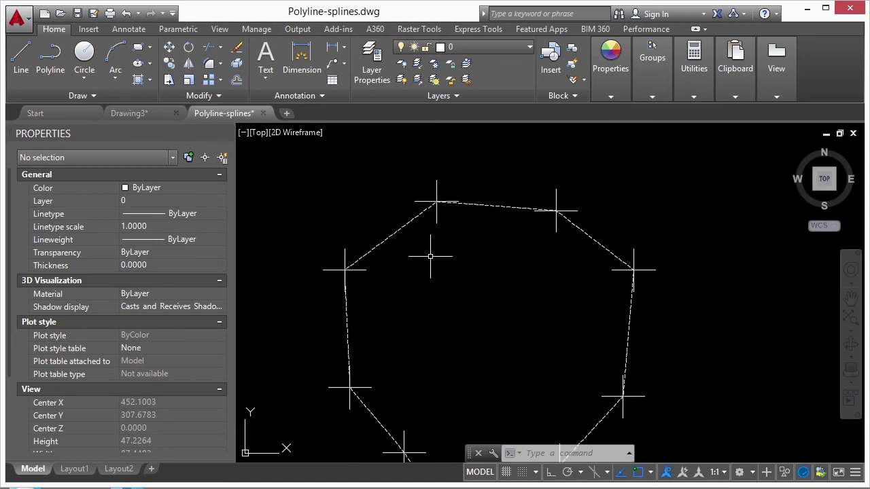
pyautogui.scroll(10, 577, 221)
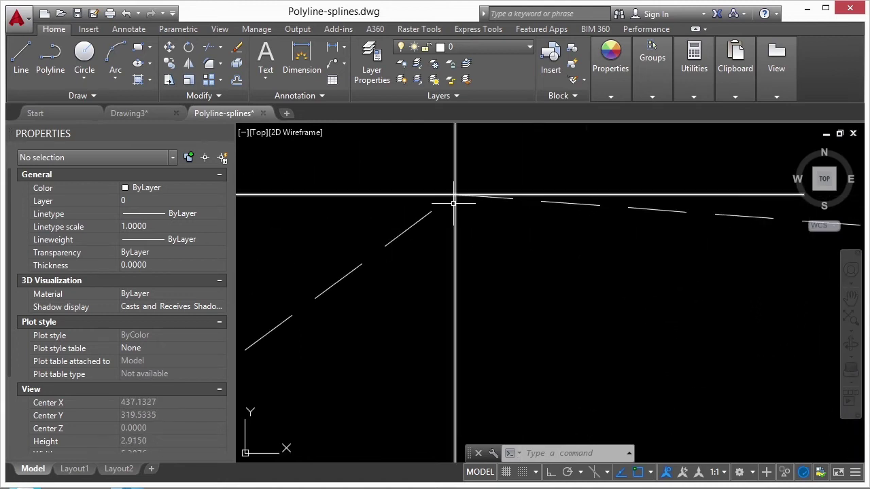
pyautogui.scroll(-10, 411, 247)
pyautogui.scroll(-3, 408, 255)
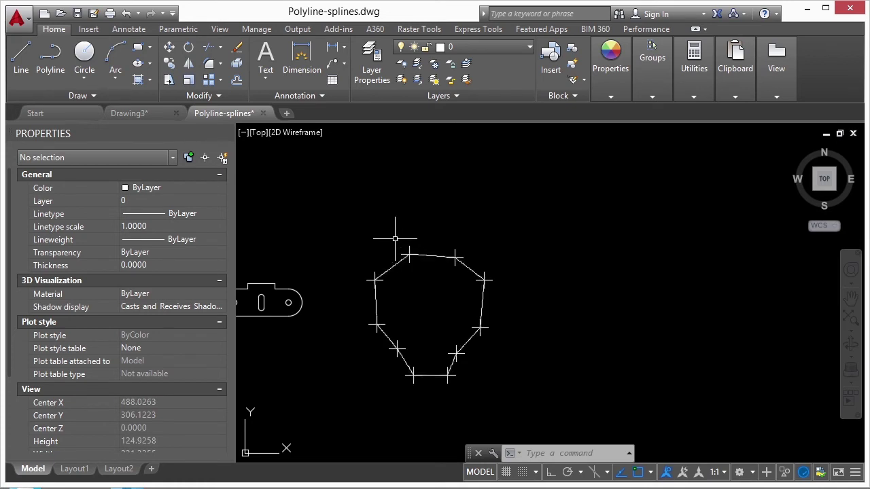
# Step: Use PEDIT Multiple to convert the slotted plate's outline lines and arcs to polylines, and check the right end arc's object type
pyautogui.moveTo(398, 238); pyautogui.dragTo(592, 187, button='middle')
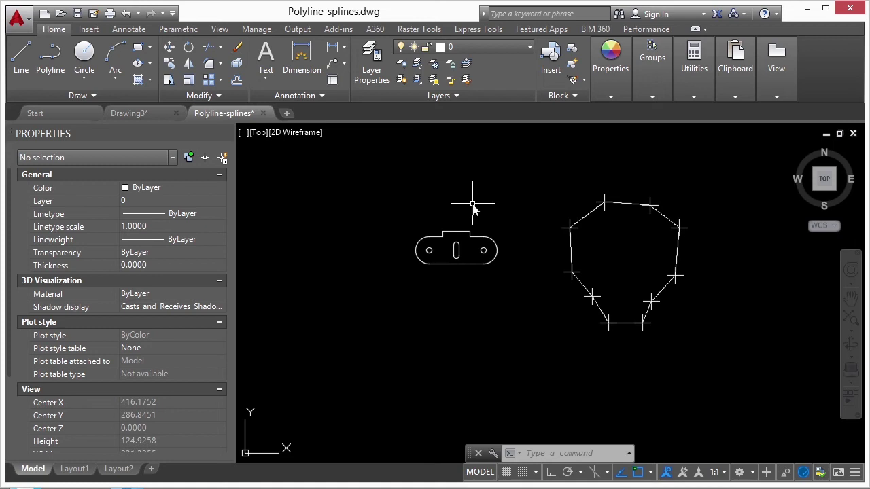
pyautogui.write('pedit')
pyautogui.press('Return')
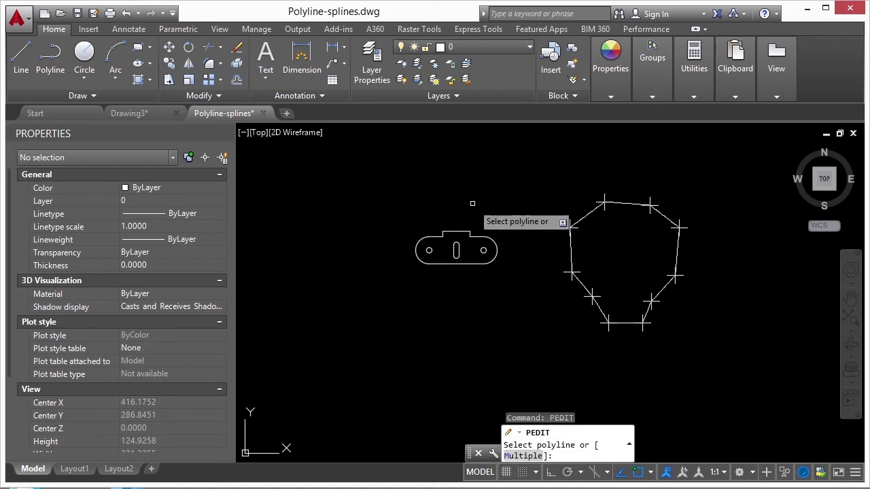
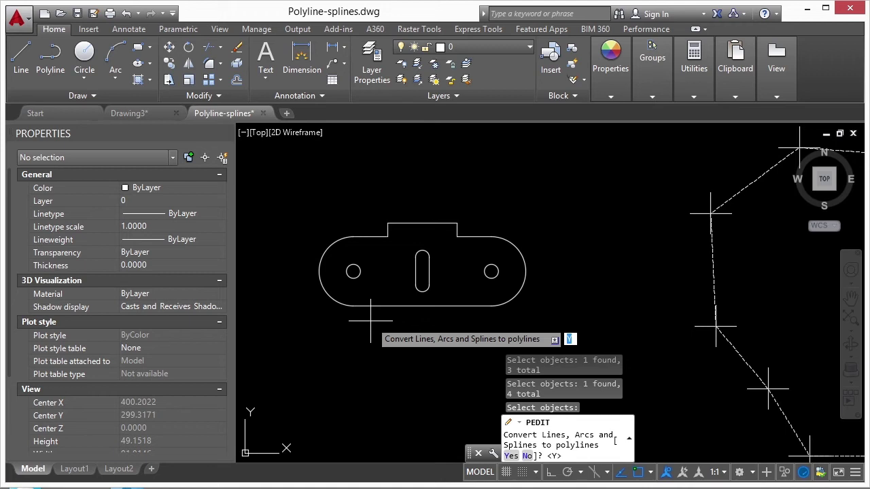
pyautogui.press('Return')
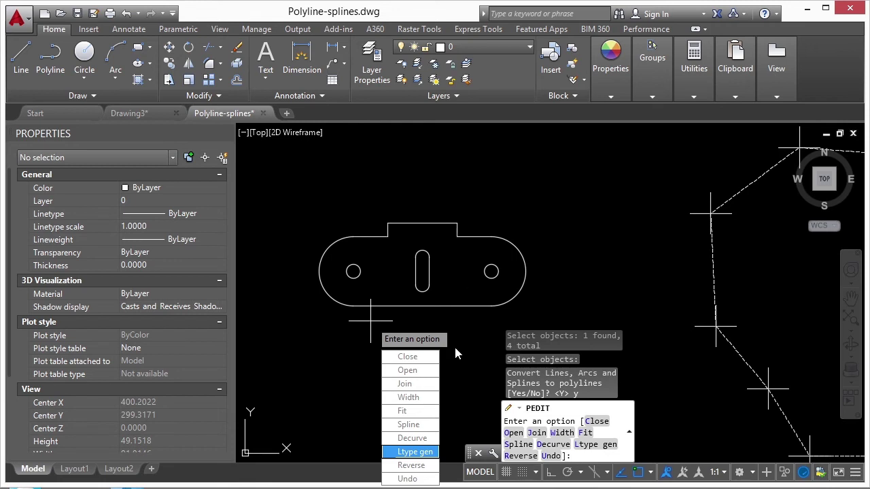
pyautogui.press('Escape')
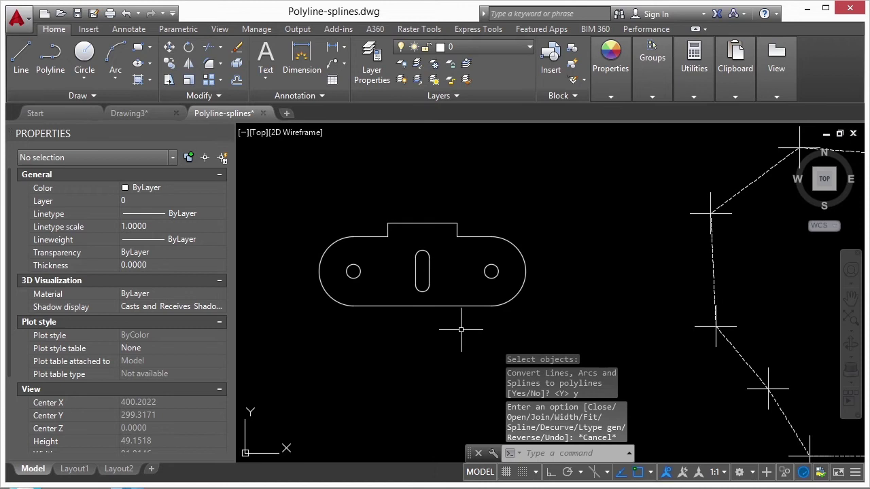
pyautogui.click(518, 292)
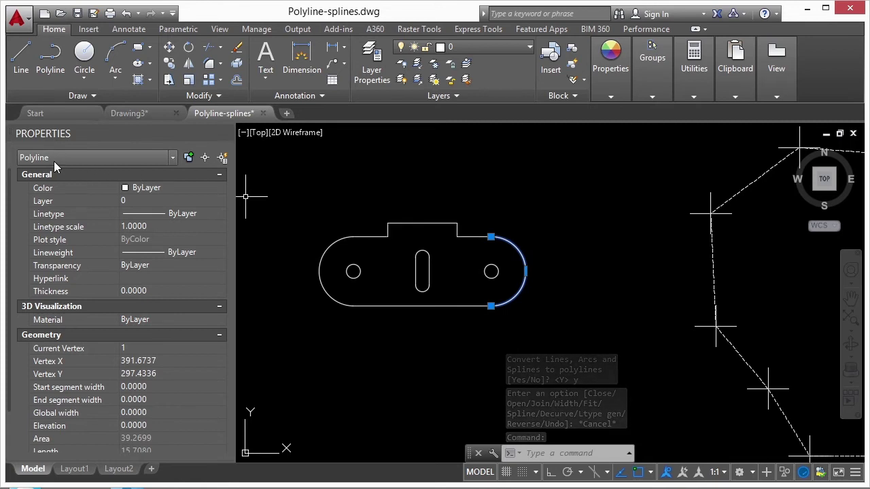
pyautogui.press('Escape')
pyautogui.press('Escape')
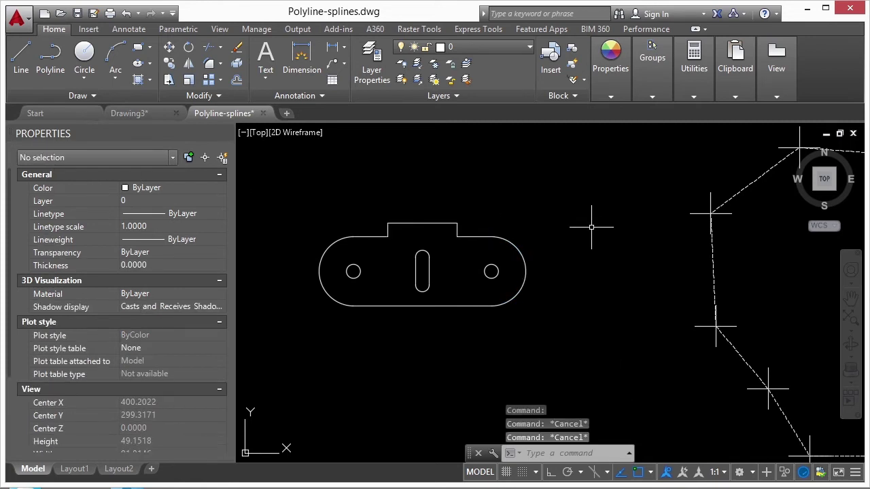
# Step: Run PEDIT Multiple on the plate's four outline pieces and join them into one polyline with a fuzz distance of 0.0000
pyautogui.write('PE')
pyautogui.press('Return')
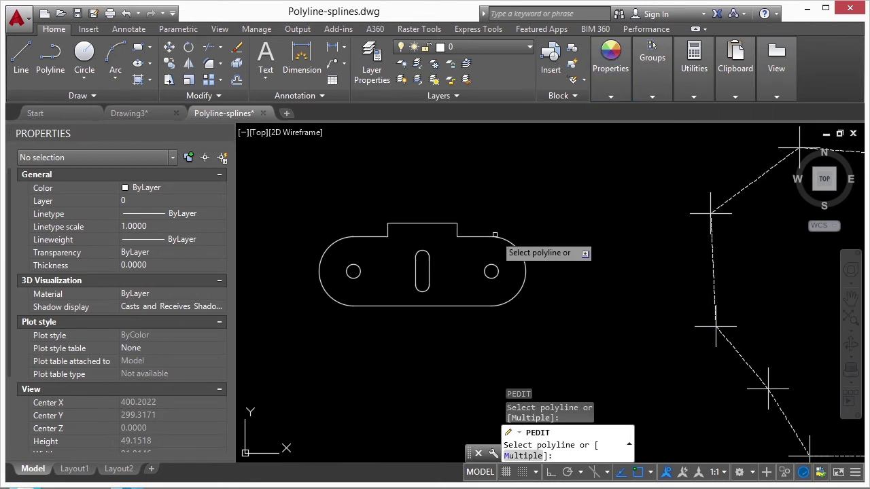
pyautogui.click(477, 213)
pyautogui.write('m')
pyautogui.press('Return')
pyautogui.click(473, 208)
pyautogui.click(404, 238)
pyautogui.click(455, 298)
pyautogui.click(350, 311)
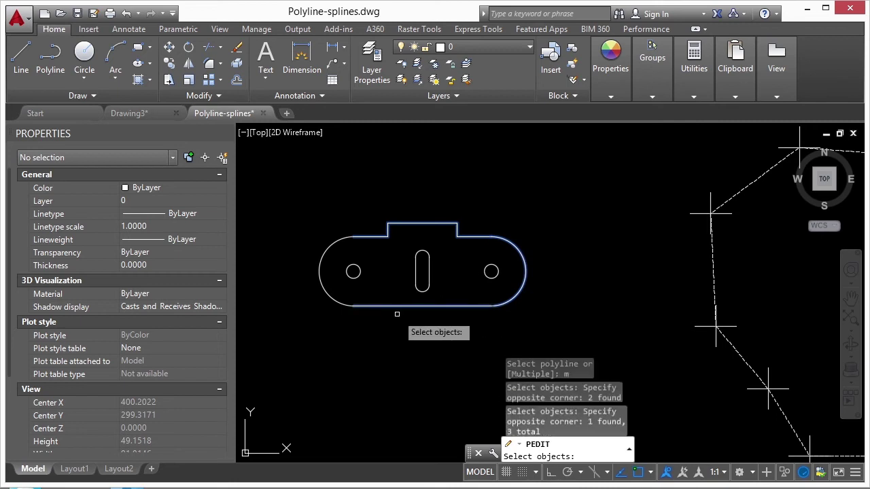
pyautogui.click(328, 285)
pyautogui.click(317, 292)
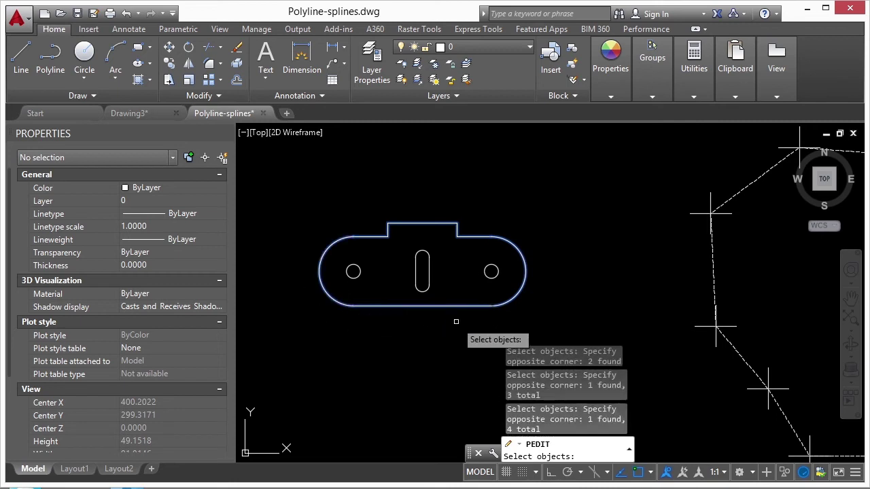
pyautogui.press('Return')
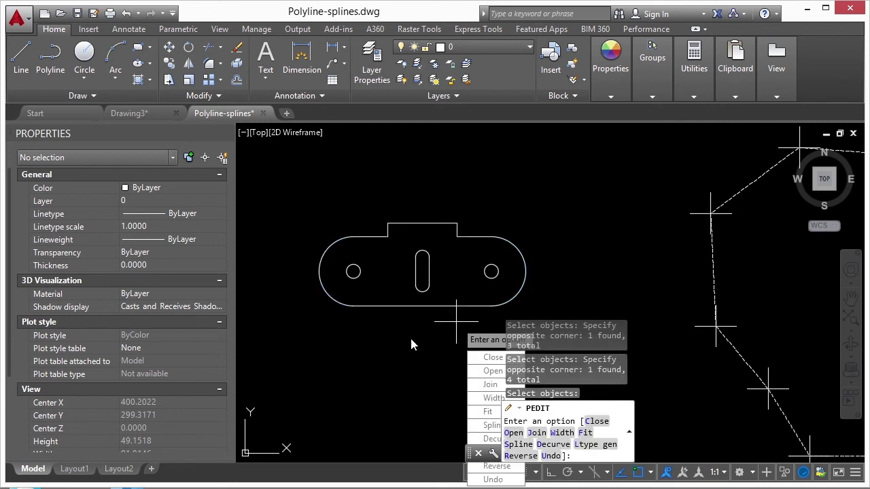
pyautogui.click(489, 385)
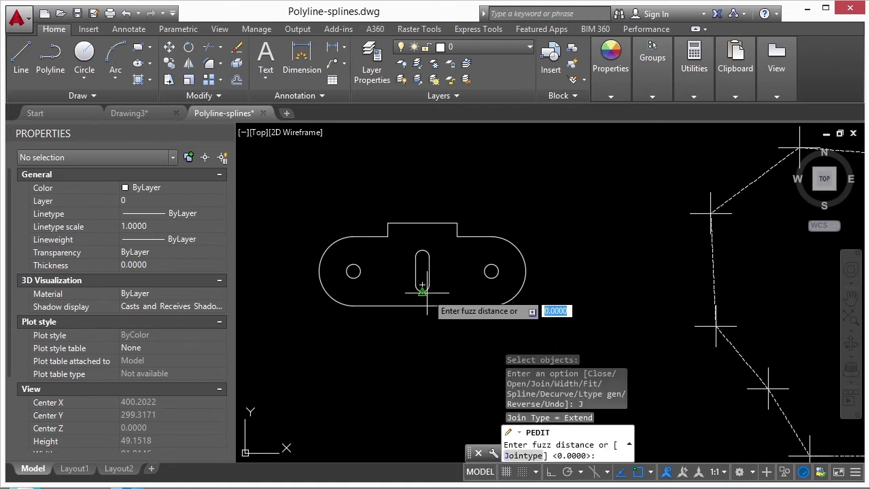
pyautogui.press('Return')
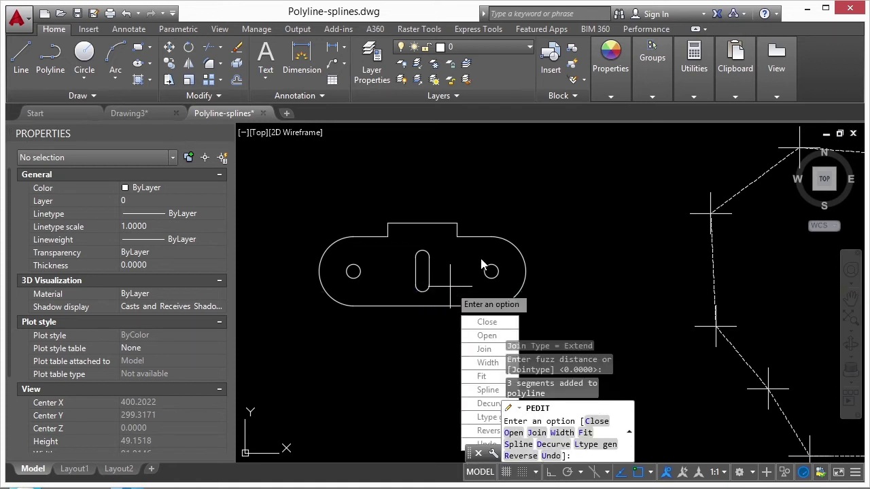
pyautogui.press('Return')
# Step: Select the plate's outline to check that it is a single polyline, and leave it deselected
pyautogui.click(478, 237)
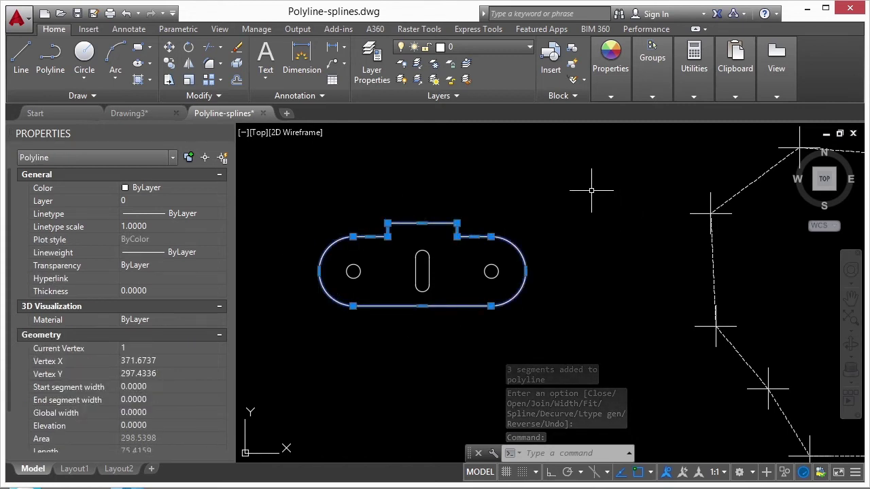
pyautogui.press('Escape')
pyautogui.scroll(-2, 375, 263)
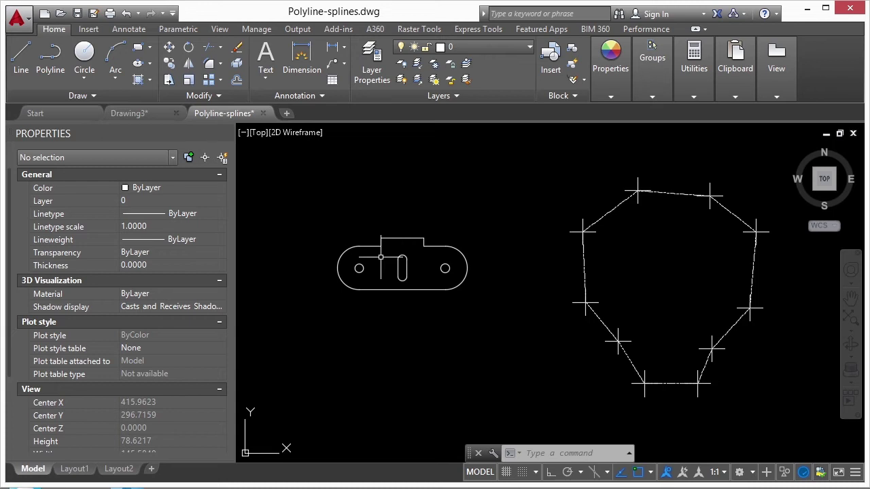
pyautogui.click(397, 239)
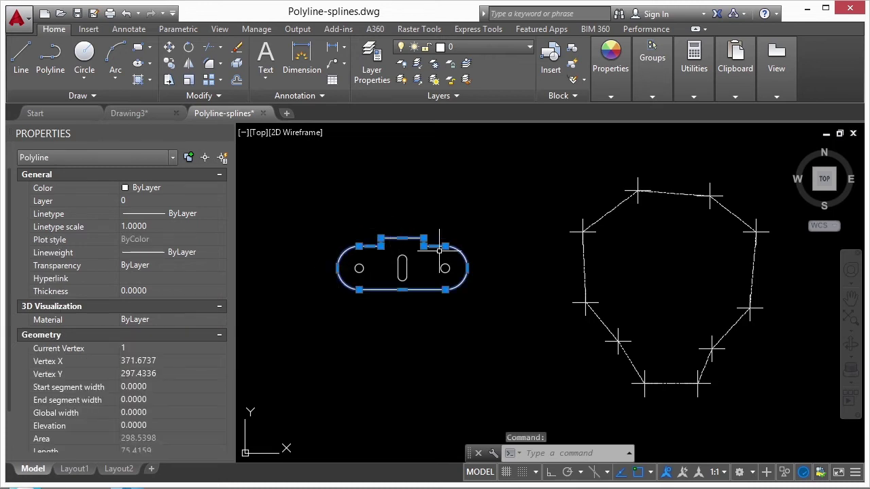
pyautogui.press('Escape')
pyautogui.press('Escape')
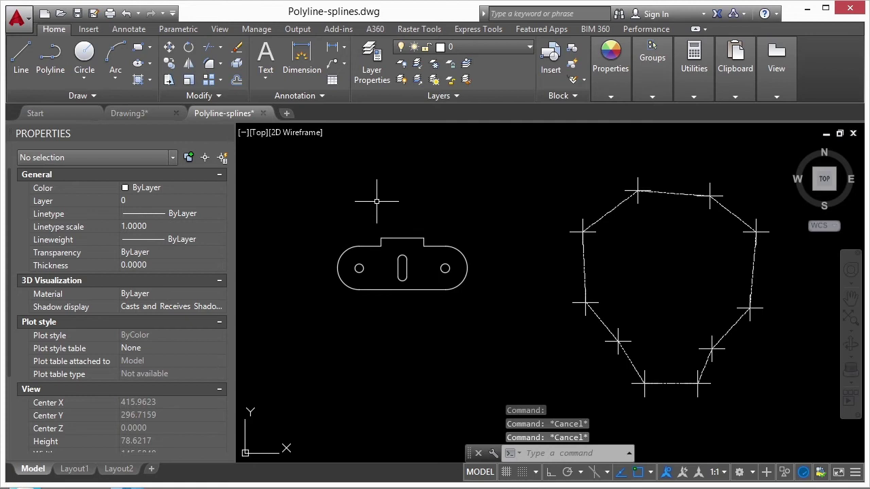
# Step: Select the closed spline below the dashed polyline and switch it from fit points to control vertices
pyautogui.scroll(-5, 377, 201)
pyautogui.moveTo(435, 349); pyautogui.dragTo(435, 262, button='middle')
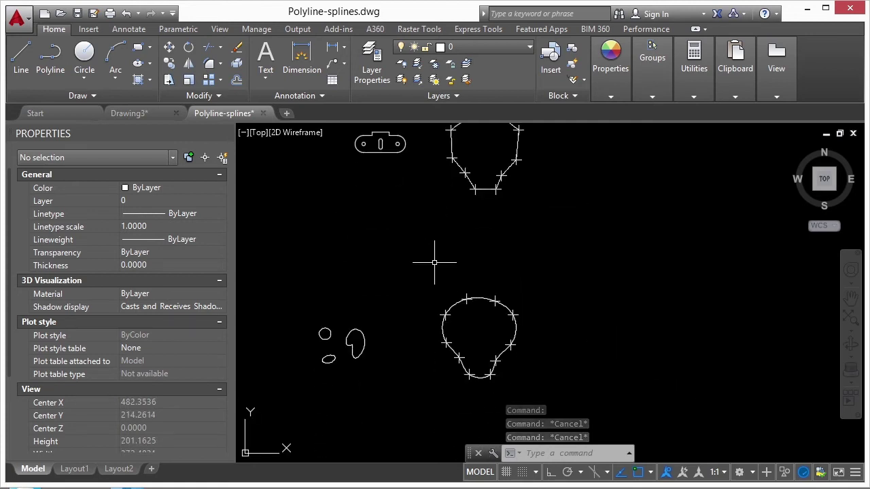
pyautogui.click(449, 302)
pyautogui.scroll(5, 456, 310)
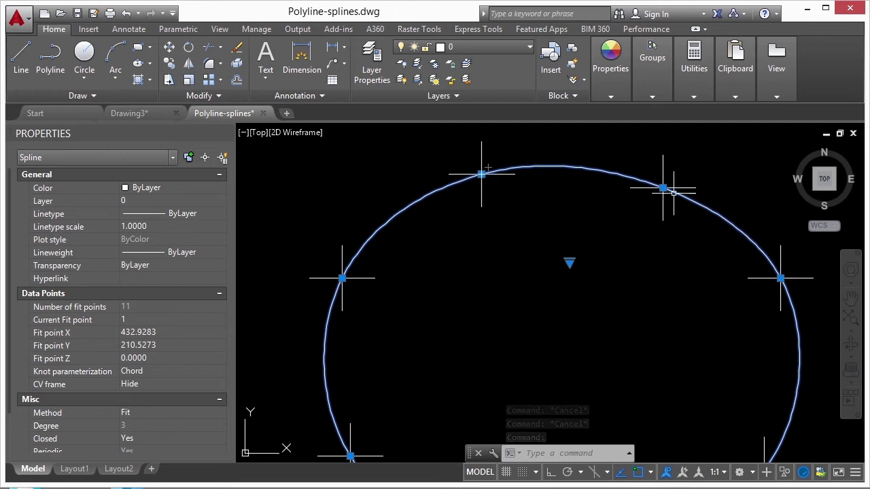
pyautogui.scroll(-4, 501, 215)
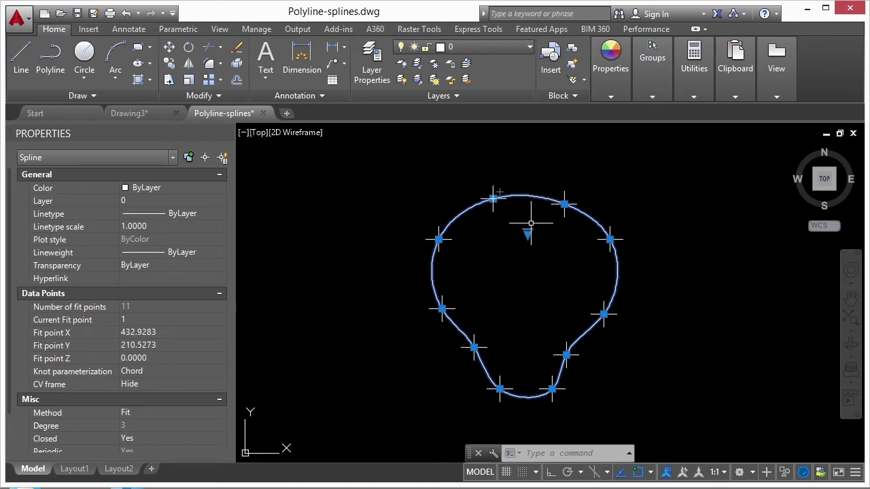
pyautogui.moveTo(527, 233)
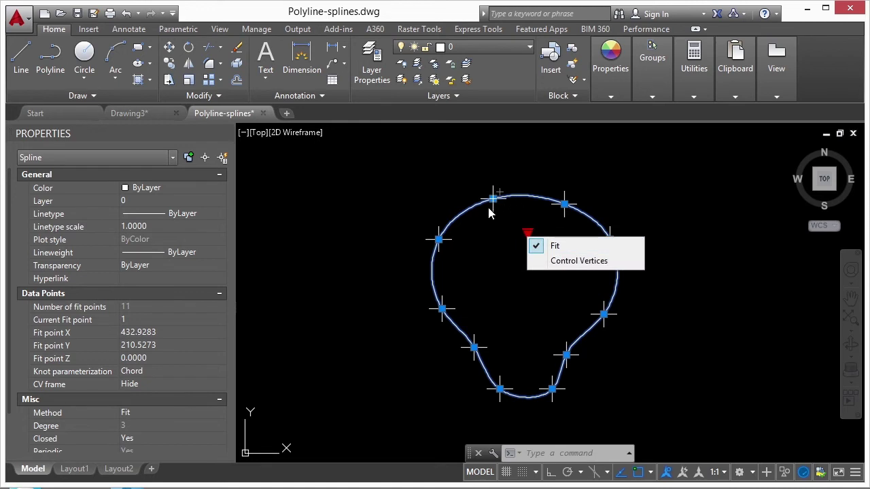
pyautogui.click(577, 261)
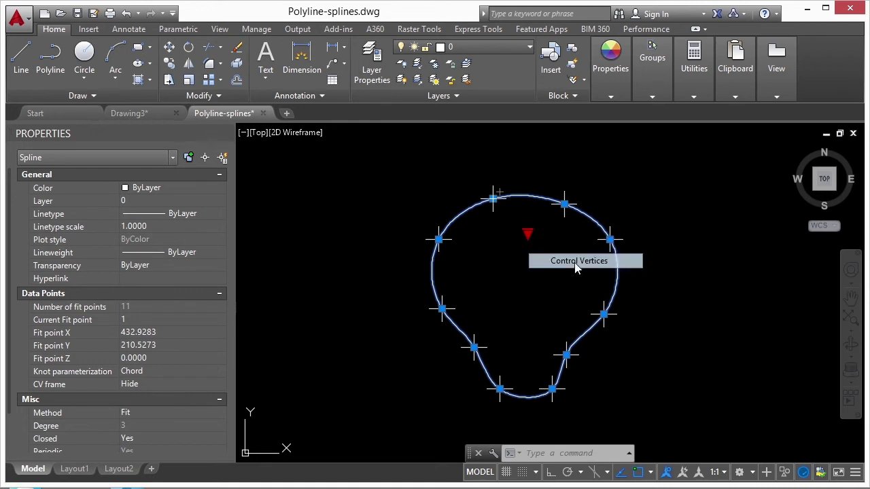
# Step: Stretch the spline's upper-left control vertex outward and then down into the interior of the shape
pyautogui.scroll(6, 706, 282)
pyautogui.scroll(-5, 532, 194)
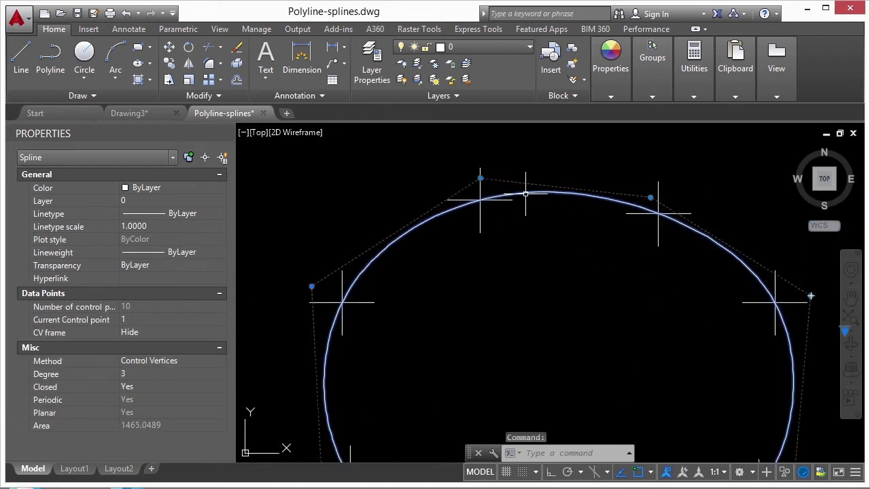
pyautogui.scroll(1, 368, 270)
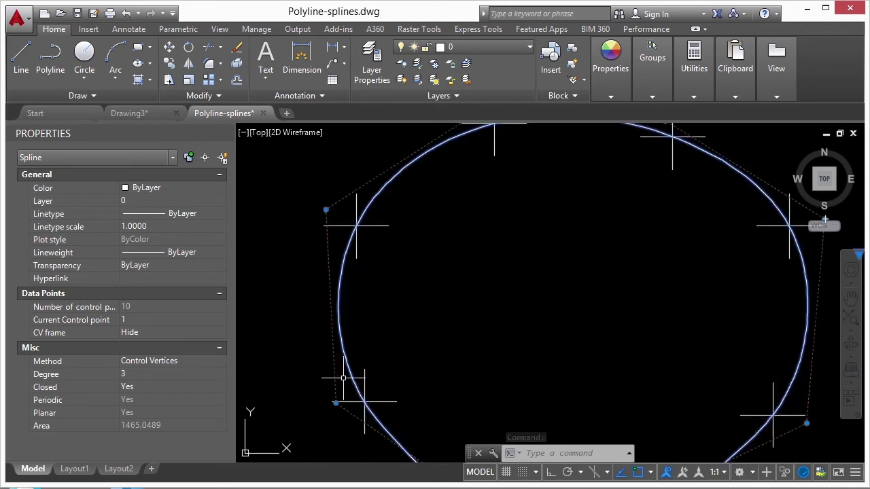
pyautogui.moveTo(535, 175); pyautogui.dragTo(490, 241, button='middle')
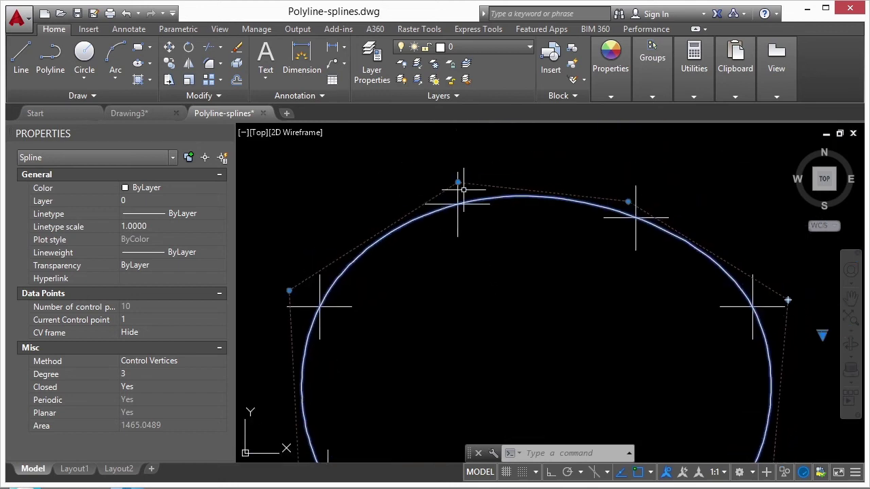
pyautogui.click(458, 182)
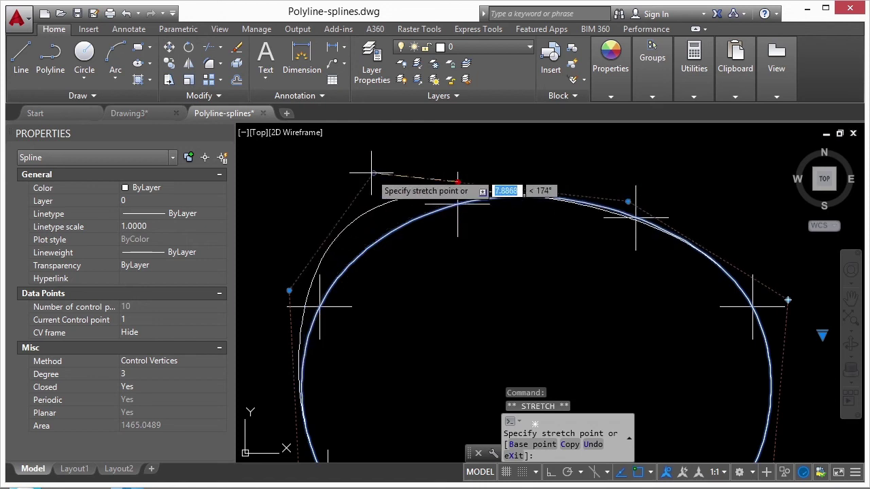
pyautogui.scroll(-4, 503, 255)
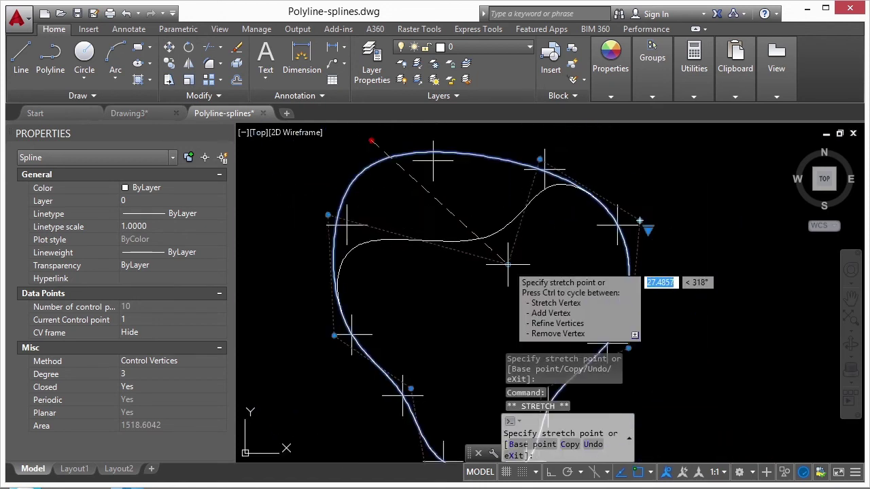
pyautogui.click(505, 275)
# Step: Switch the spline back to Fit and stretch its top fit point up and left, then down into the interior
pyautogui.click(652, 236)
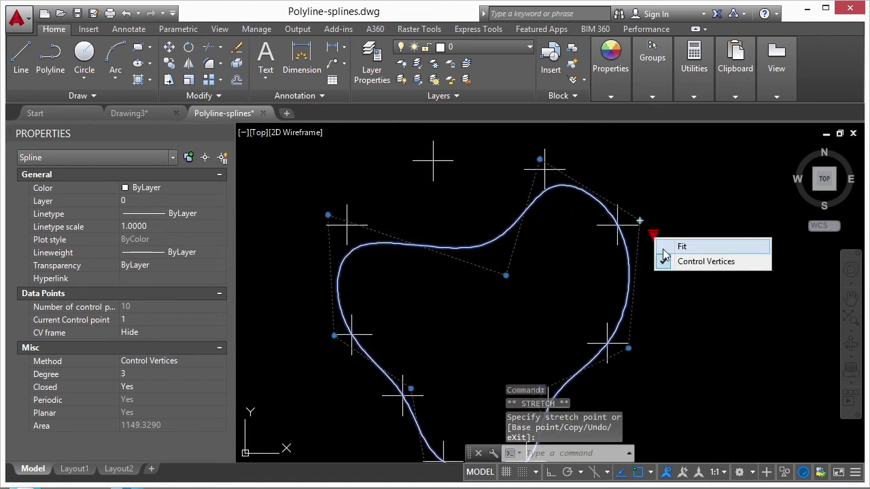
pyautogui.click(681, 241)
pyautogui.click(480, 245)
pyautogui.click(399, 178)
pyautogui.click(396, 182)
pyautogui.click(395, 181)
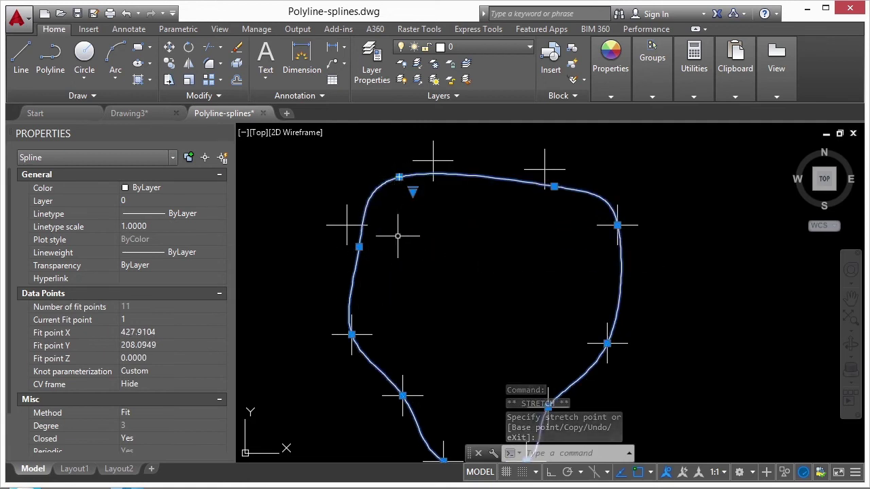
pyautogui.click(399, 177)
pyautogui.click(493, 269)
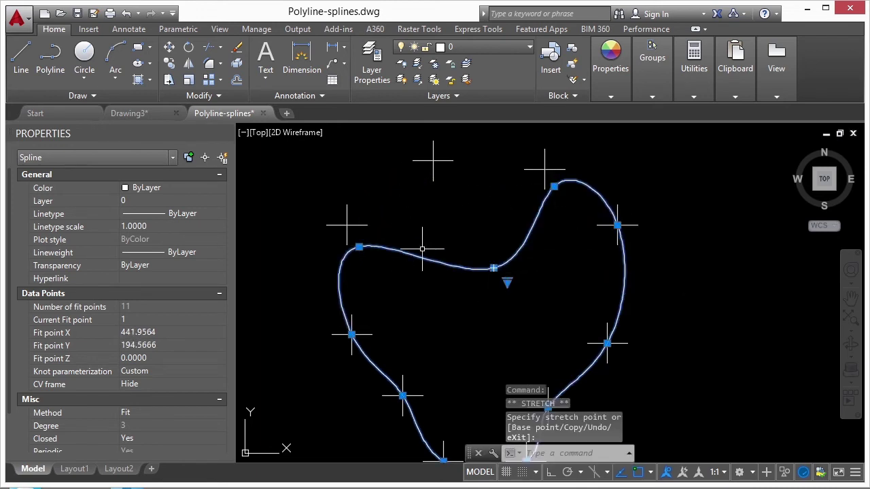
# Step: Move the spline's three displaced upper fit points back onto their cross-shaped point markers
pyautogui.click(494, 268)
pyautogui.click(433, 161)
pyautogui.click(359, 246)
pyautogui.click(347, 225)
pyautogui.click(554, 187)
pyautogui.click(544, 170)
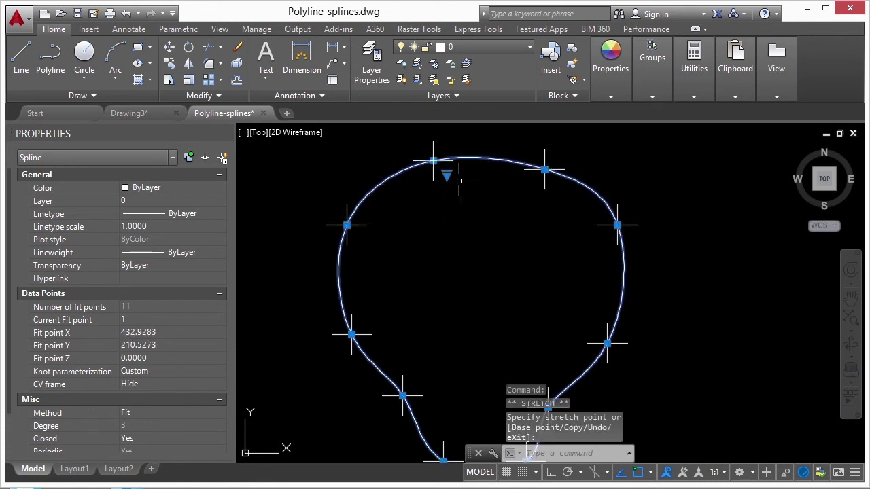
# Step: Switch the spline to control vertices, try stretching its upper-left vertex inward, and leave the spline deselected
pyautogui.click(448, 176)
pyautogui.click(500, 202)
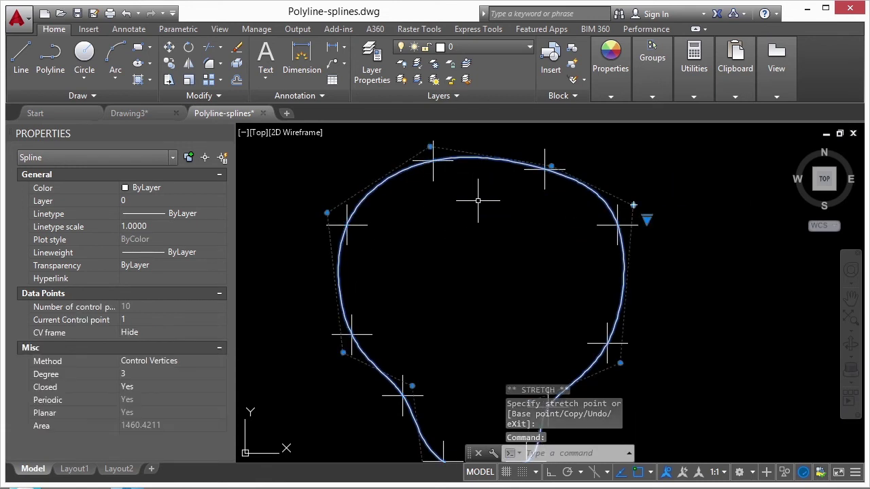
pyautogui.click(430, 147)
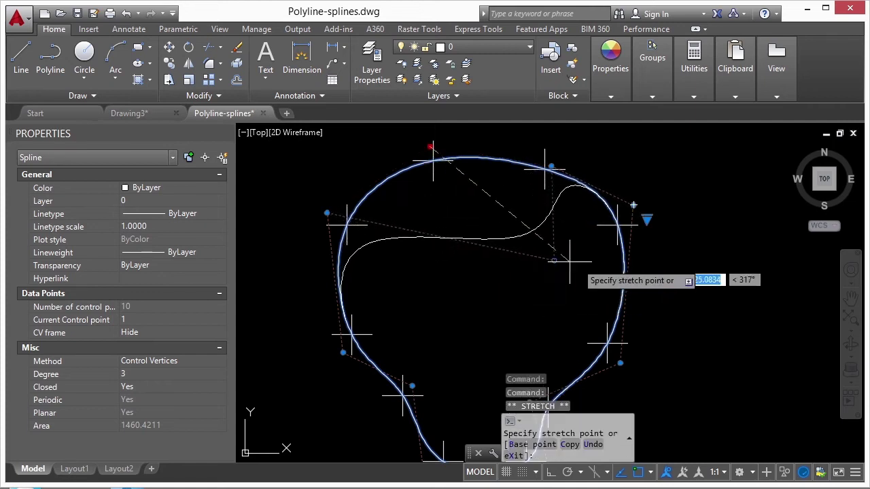
pyautogui.press('Escape')
pyautogui.press('Escape')
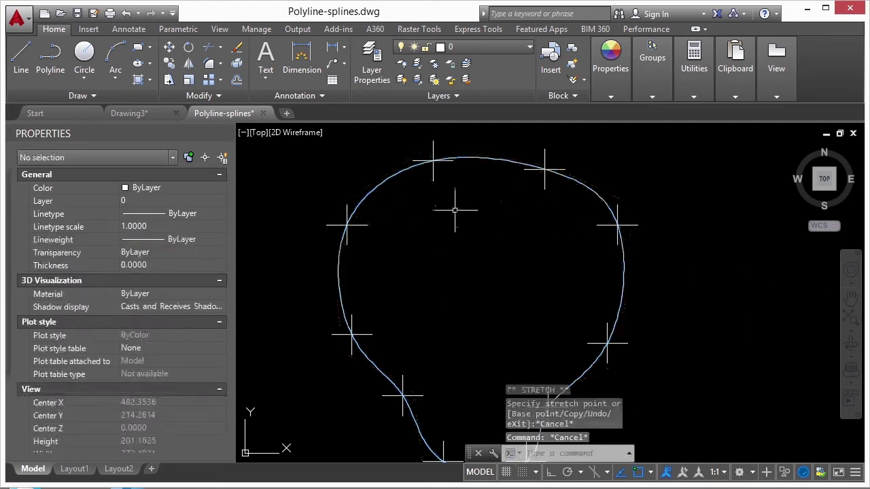
# Step: Convert the closed spline through the point markers into a polyline with SPLINEDIT, using a precision of 10
pyautogui.write('SPLINE')
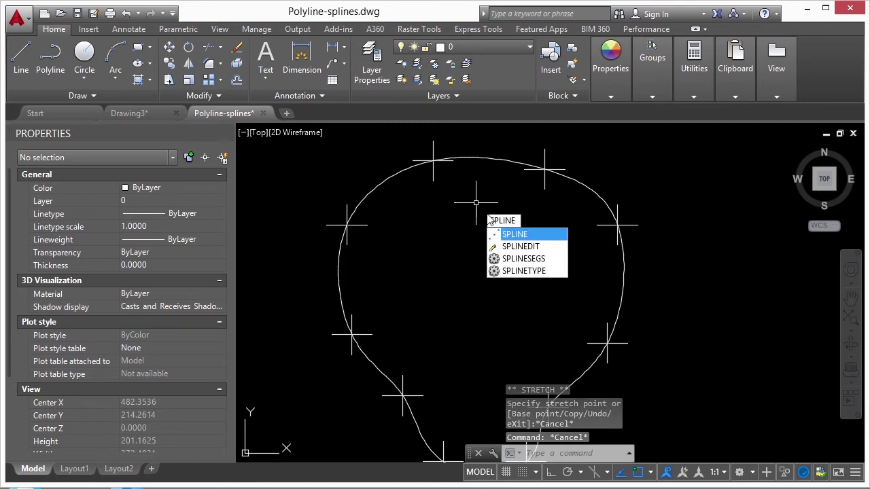
pyautogui.click(537, 246)
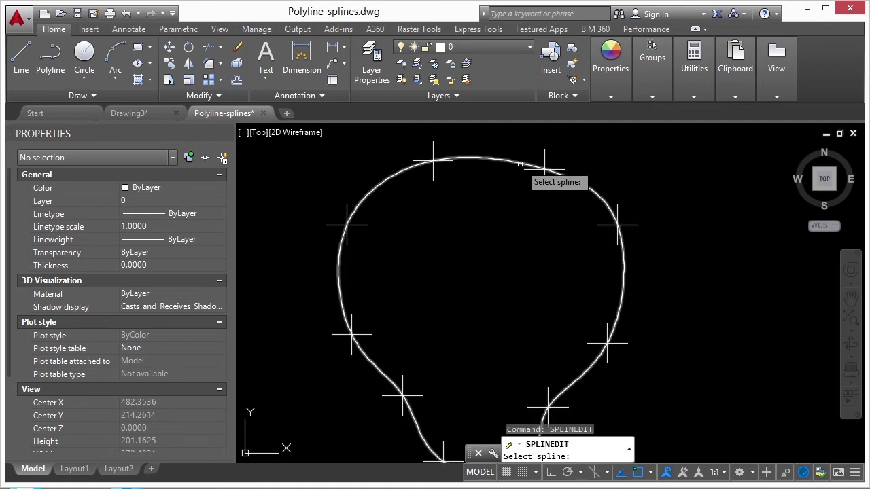
pyautogui.click(518, 167)
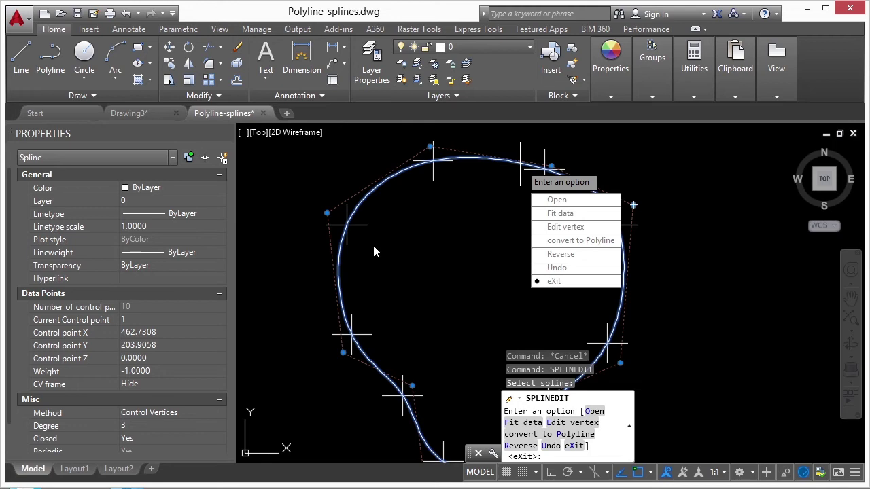
pyautogui.click(581, 246)
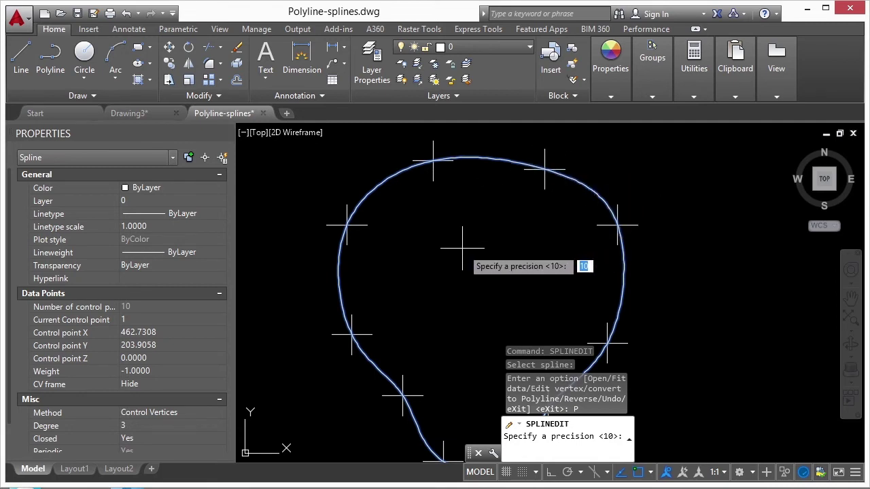
pyautogui.press('Return')
# Step: Select the converted polyline and examine its vertices and segments up close, leaving it deselected
pyautogui.click(469, 159)
pyautogui.scroll(10, 414, 240)
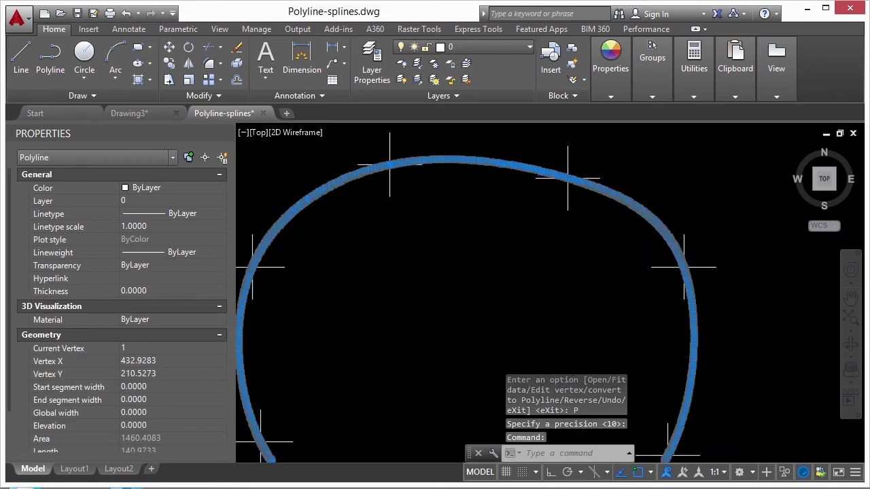
pyautogui.moveTo(324, 239)
pyautogui.mouseDown(button='middle')
pyautogui.moveTo(301, 243)
pyautogui.moveTo(589, 219)
pyautogui.mouseUp(button='middle')
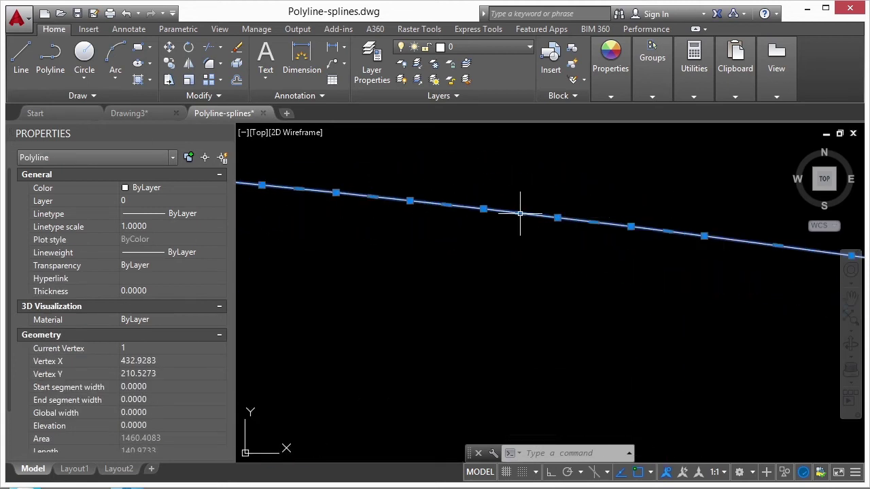
pyautogui.scroll(-2, 464, 209)
pyautogui.scroll(-6, 463, 209)
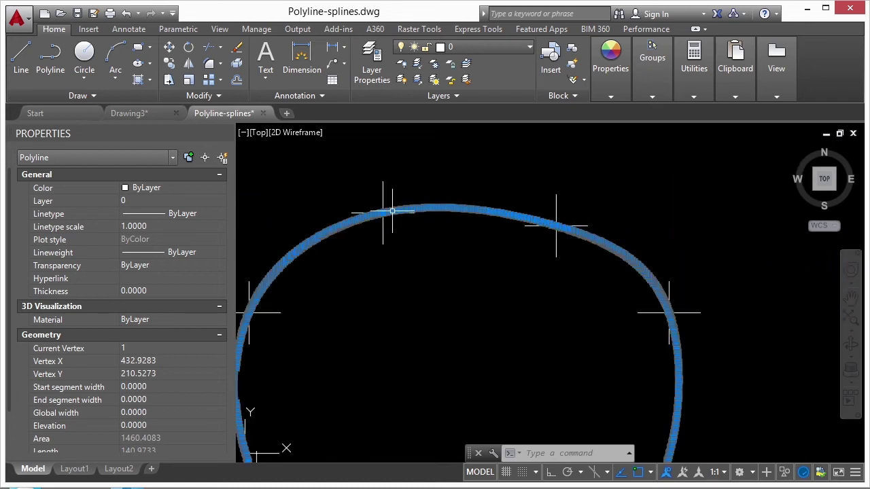
pyautogui.press('Escape')
pyautogui.scroll(-8, 467, 248)
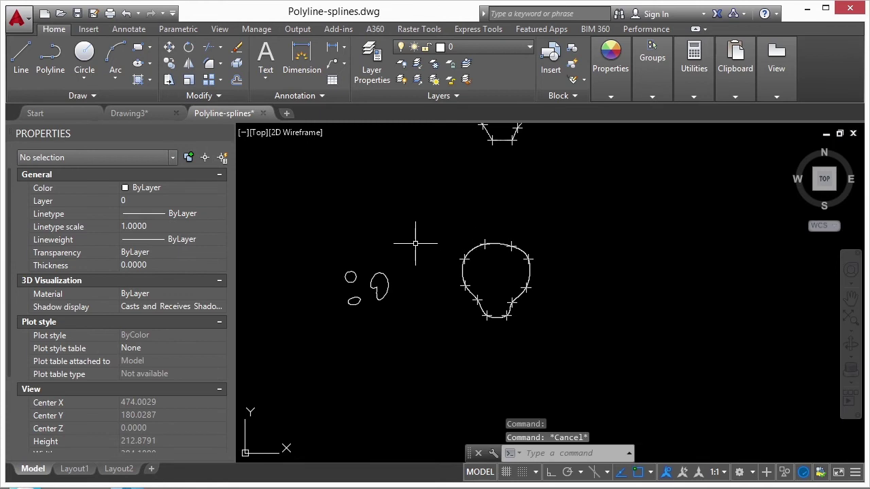
pyautogui.scroll(-2, 437, 266)
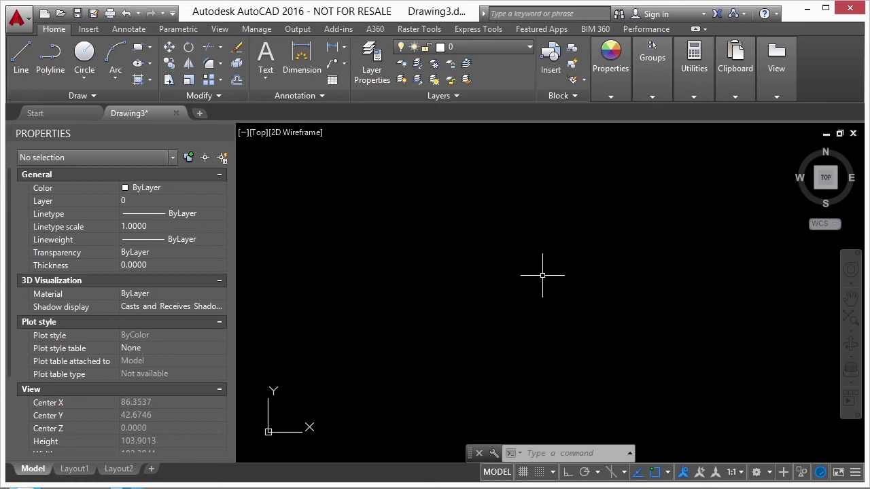
# Step: Open the drawing movie-house.dwg from the 03 folder
pyautogui.write('open')
pyautogui.press('Return')
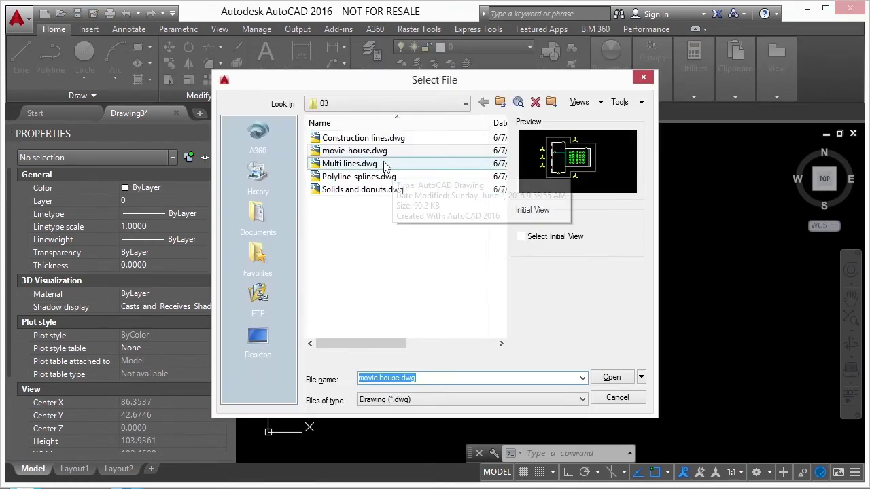
pyautogui.click(612, 378)
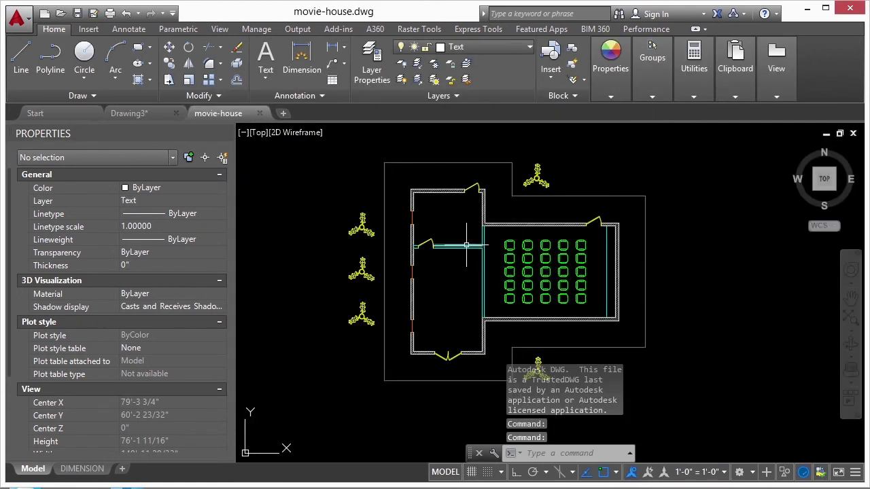
# Step: Inspect the grouped chair rows by selecting the top row and the third row and reviewing their group properties
pyautogui.click(508, 244)
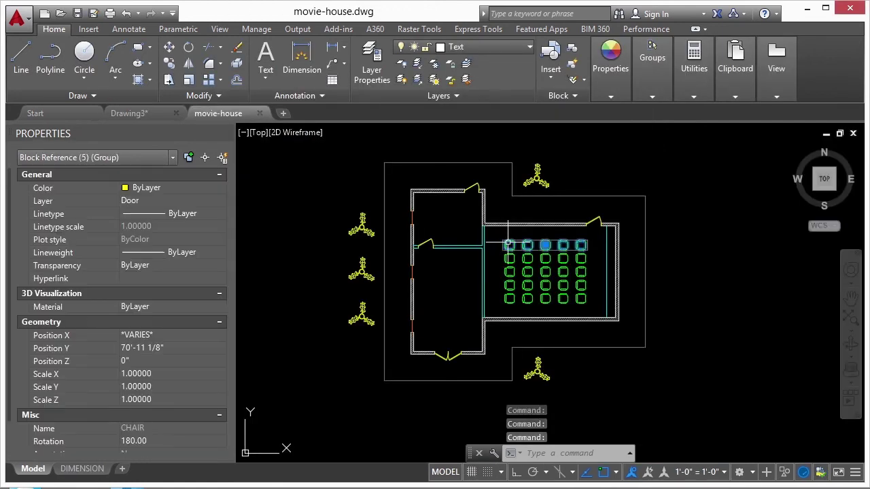
pyautogui.scroll(4, 545, 241)
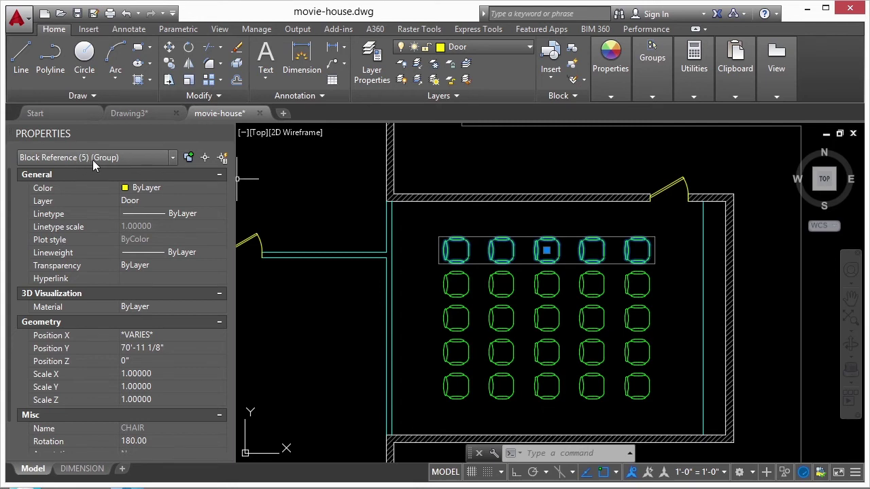
pyautogui.moveTo(456, 250); pyautogui.dragTo(462, 333)
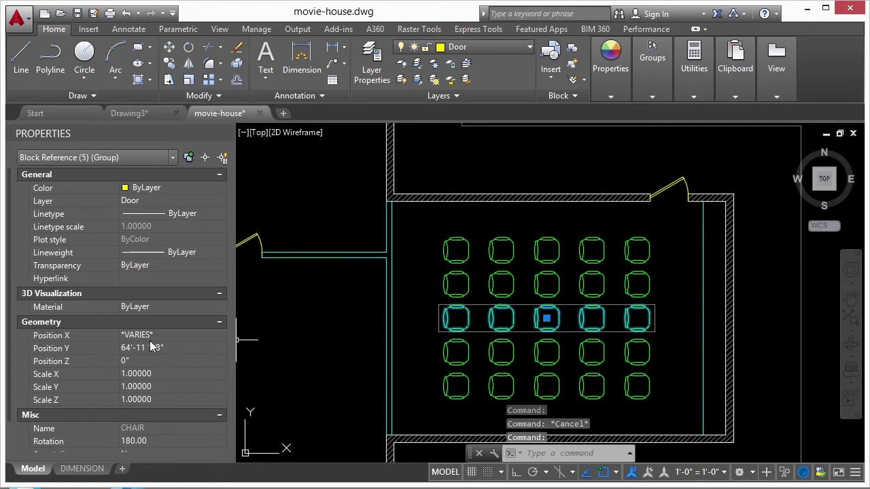
pyautogui.scroll(-1, 132, 381)
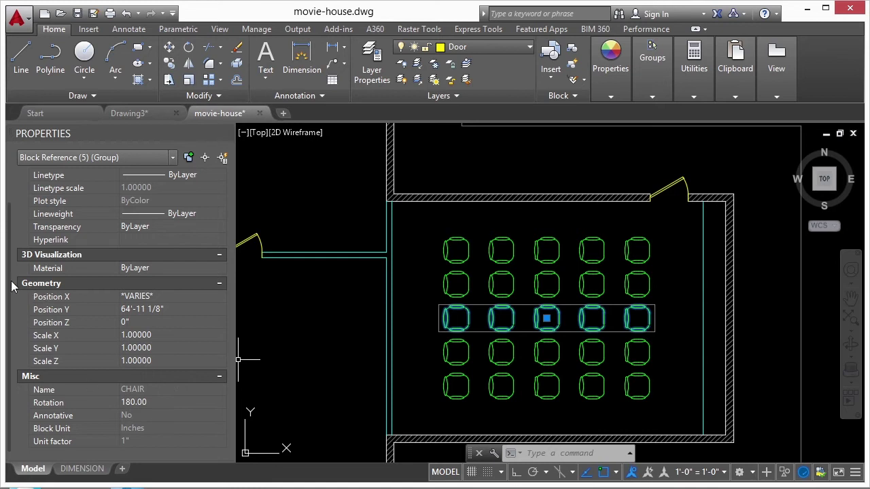
pyautogui.scroll(1, 15, 243)
pyautogui.press('Escape')
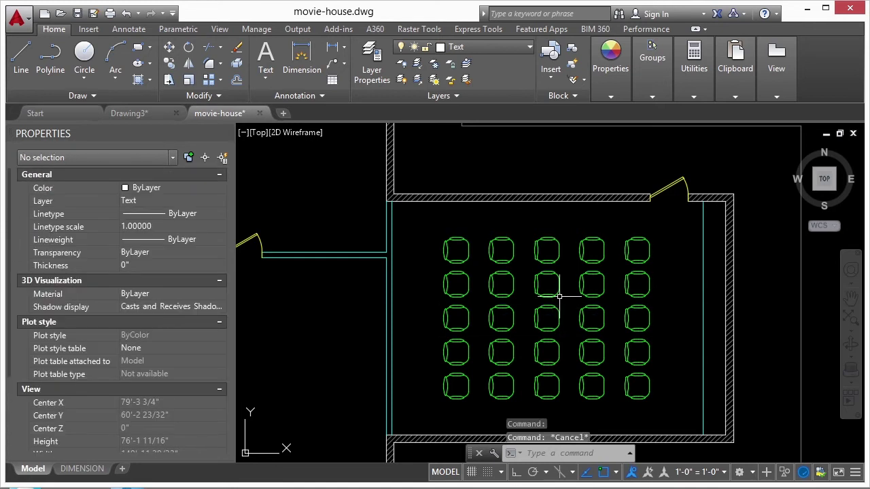
# Step: Move the grouped top row of chairs out of the auditorium to the empty area right of the building
pyautogui.write('m')
pyautogui.press('Return')
pyautogui.click(539, 236)
pyautogui.press('Return')
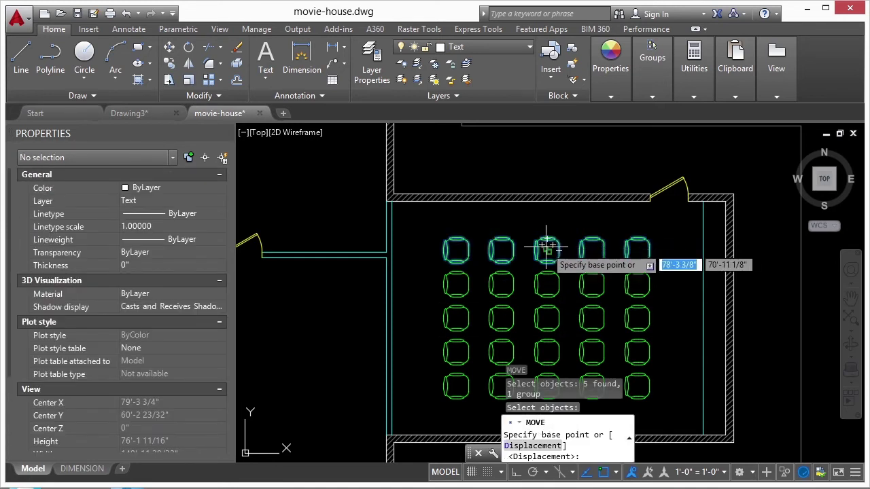
pyautogui.click(548, 246)
pyautogui.scroll(-4, 516, 204)
pyautogui.click(700, 243)
# Step: Erase the relocated row of chairs, and undo both the erase and the move
pyautogui.write('e')
pyautogui.press('Return')
pyautogui.click(775, 234)
pyautogui.click(685, 276)
pyautogui.press('Return')
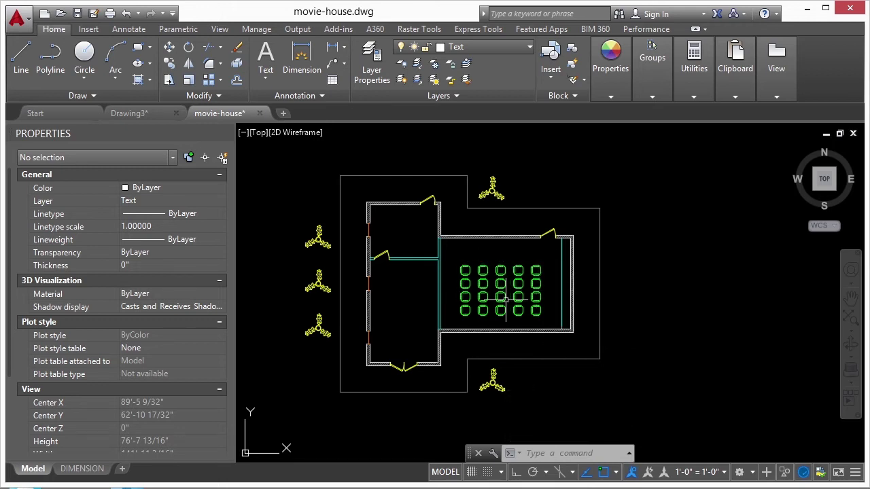
pyautogui.scroll(4, 518, 295)
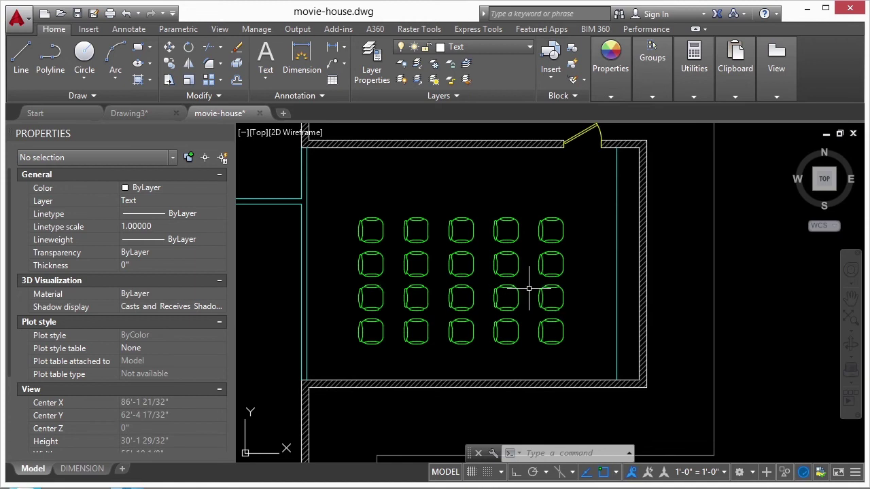
pyautogui.hotkey('ctrl', 'z')
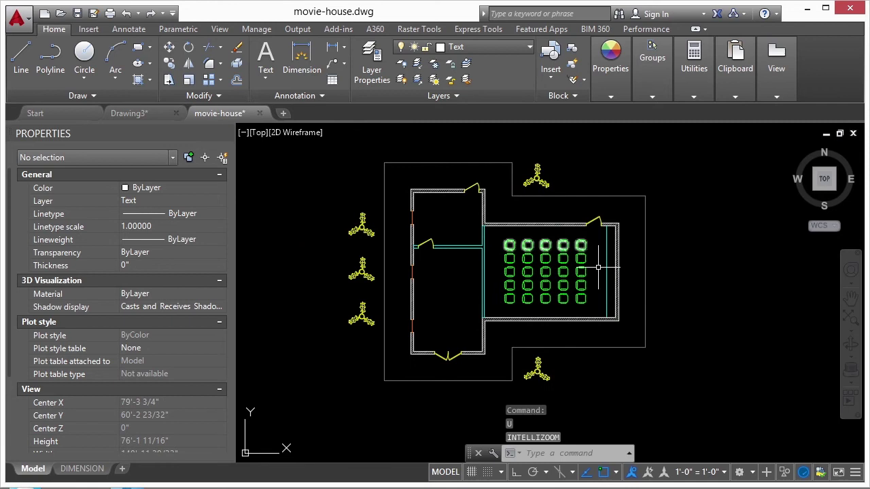
# Step: Group the cyan interior partition walls with the interior door in the left wing as an unnamed group
pyautogui.scroll(2, 605, 280)
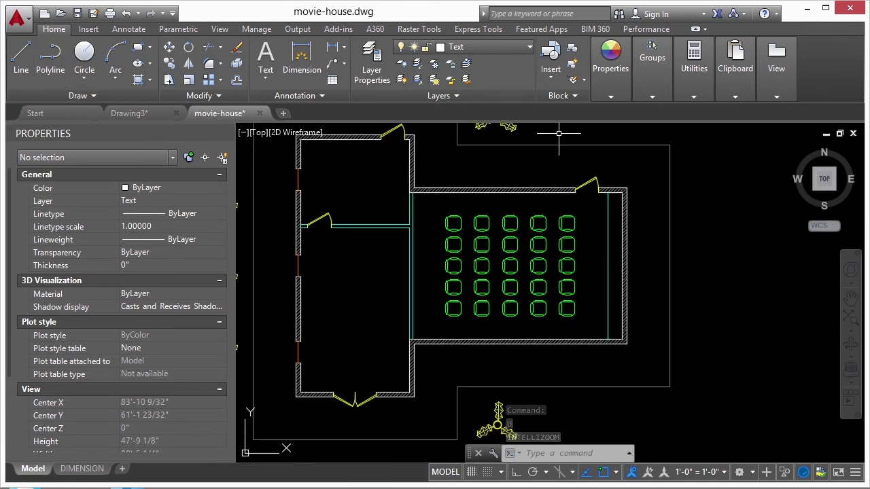
pyautogui.click(649, 72)
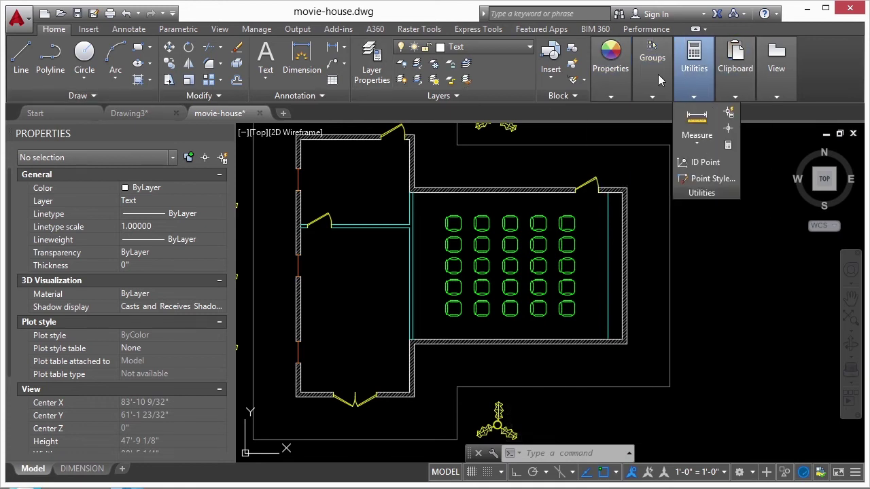
pyautogui.moveTo(652, 80)
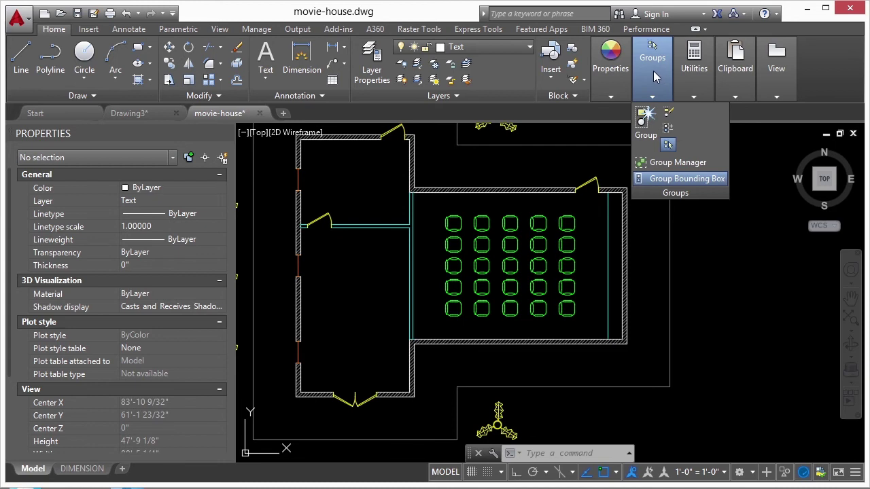
pyautogui.click(647, 121)
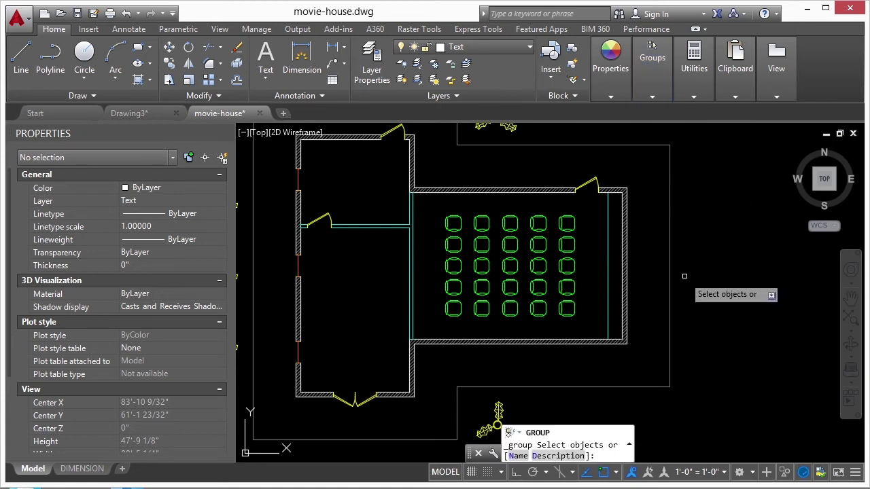
pyautogui.click(417, 211)
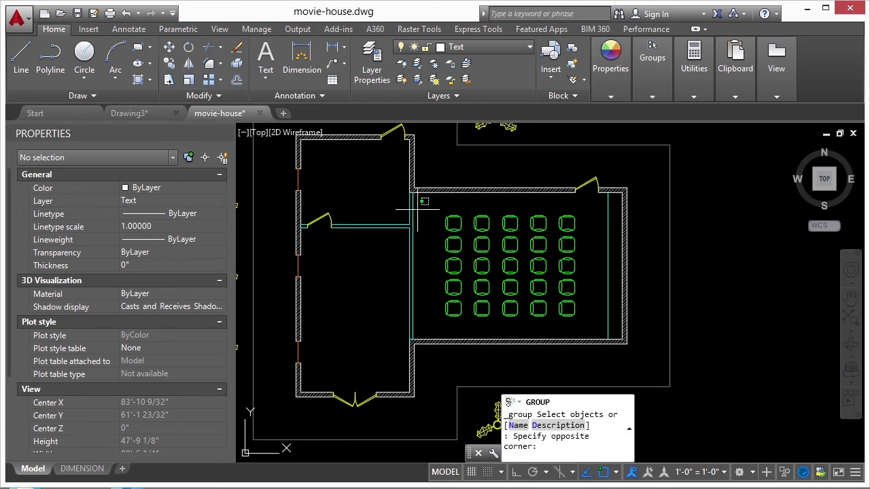
pyautogui.click(396, 240)
pyautogui.scroll(5, 346, 231)
pyautogui.click(506, 185)
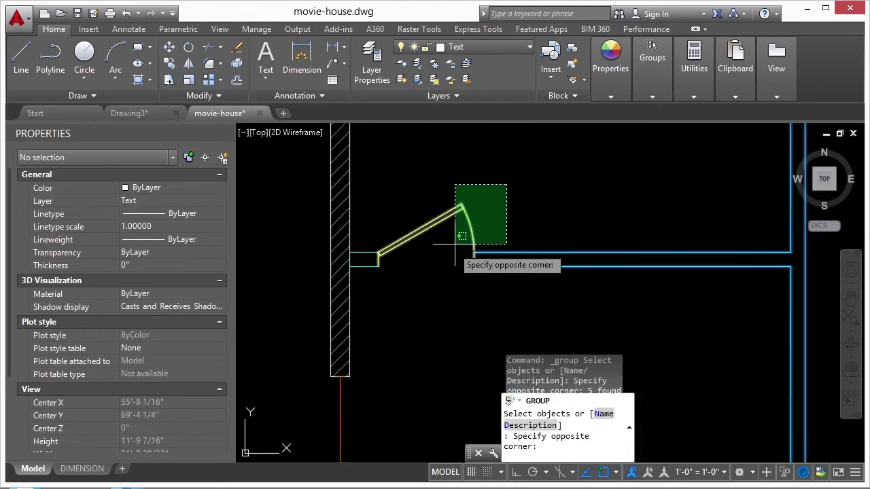
pyautogui.click(369, 280)
pyautogui.scroll(-5, 428, 238)
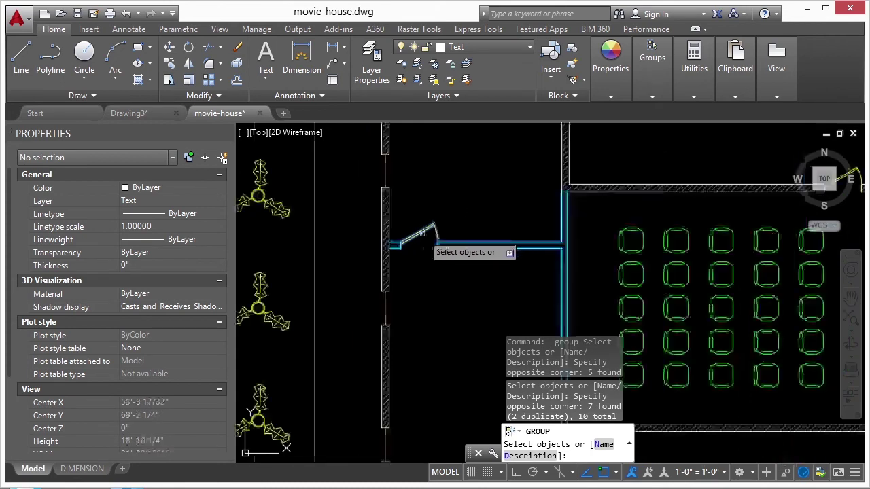
pyautogui.scroll(2, 467, 262)
pyautogui.scroll(-3, 468, 265)
pyautogui.scroll(1, 470, 271)
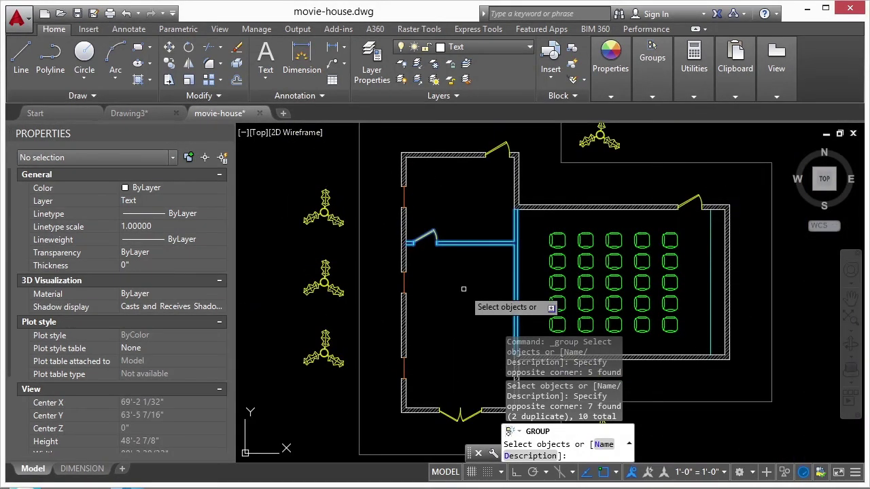
pyautogui.press('Return')
# Step: Move the grouped partition walls and door away from their place by the group grip, and undo the move
pyautogui.click(491, 243)
pyautogui.scroll(-2, 418, 201)
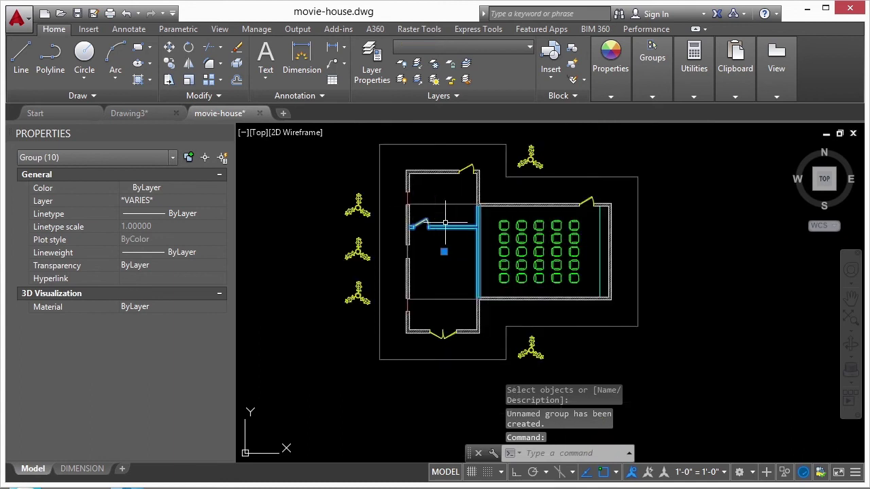
pyautogui.click(444, 251)
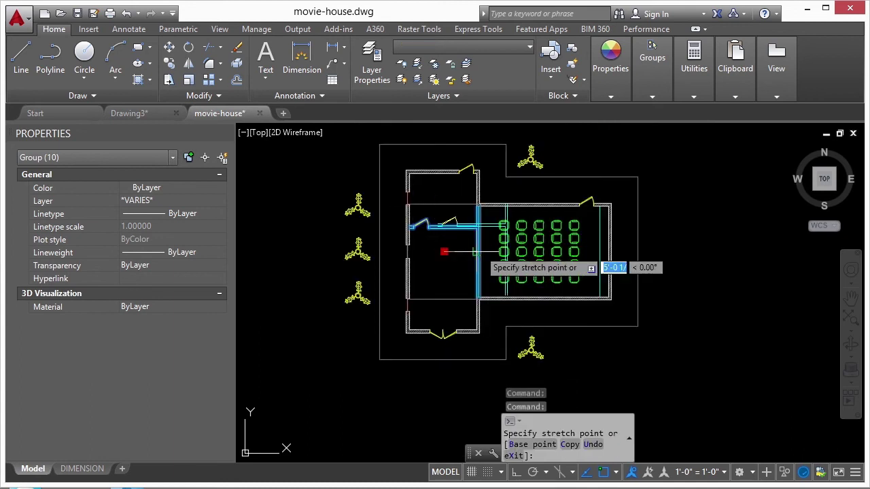
pyautogui.scroll(-2, 445, 253)
pyautogui.scroll(4, 469, 252)
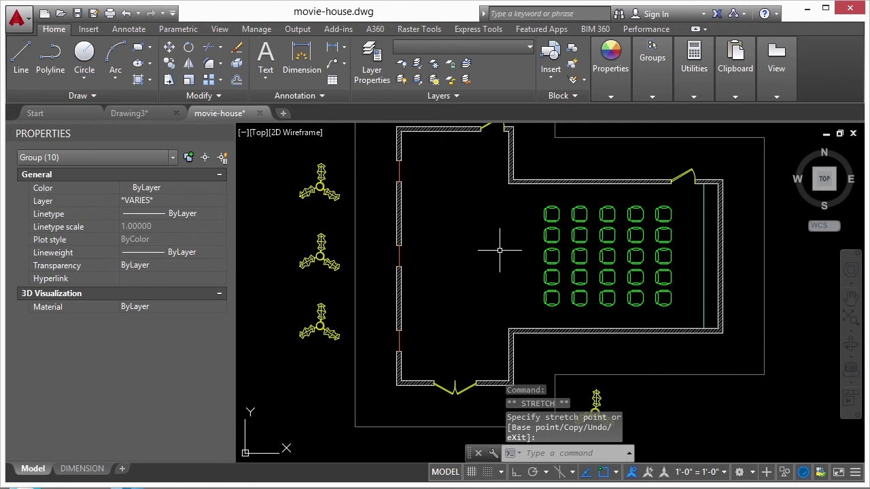
pyautogui.click(488, 237)
pyautogui.scroll(-4, 488, 237)
pyautogui.write('u')
pyautogui.press('Return')
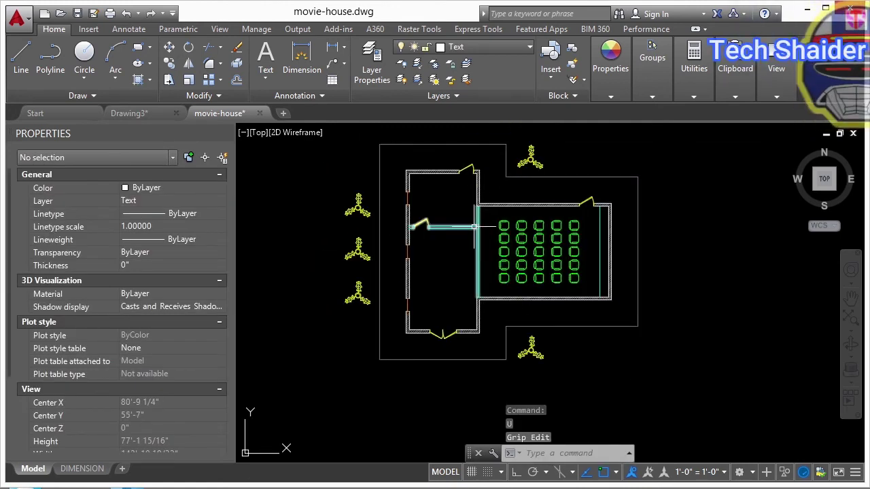
# Step: Copy the grouped partition walls and door to the empty area left of the building
pyautogui.write('cp')
pyautogui.press('Return')
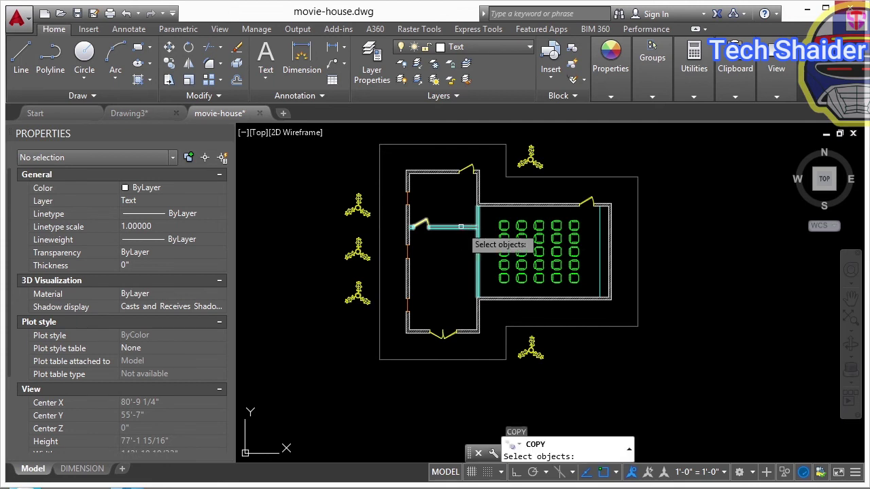
pyautogui.click(460, 224)
pyautogui.press('Return')
pyautogui.scroll(-2, 448, 238)
pyautogui.click(475, 197)
pyautogui.click(340, 204)
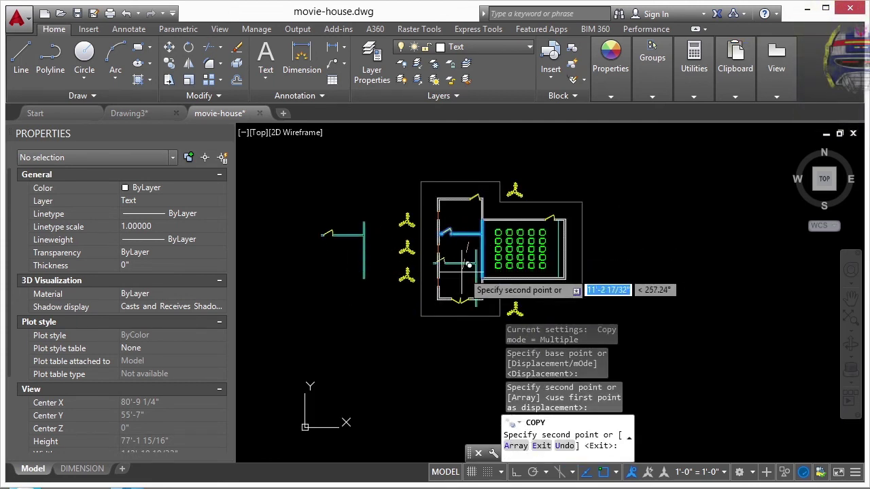
pyautogui.press('Return')
# Step: Erase the copied partition group left of the building
pyautogui.write('e')
pyautogui.press('Return')
pyautogui.click(408, 272)
pyautogui.click(349, 248)
pyautogui.press('Return')
pyautogui.scroll(4, 479, 240)
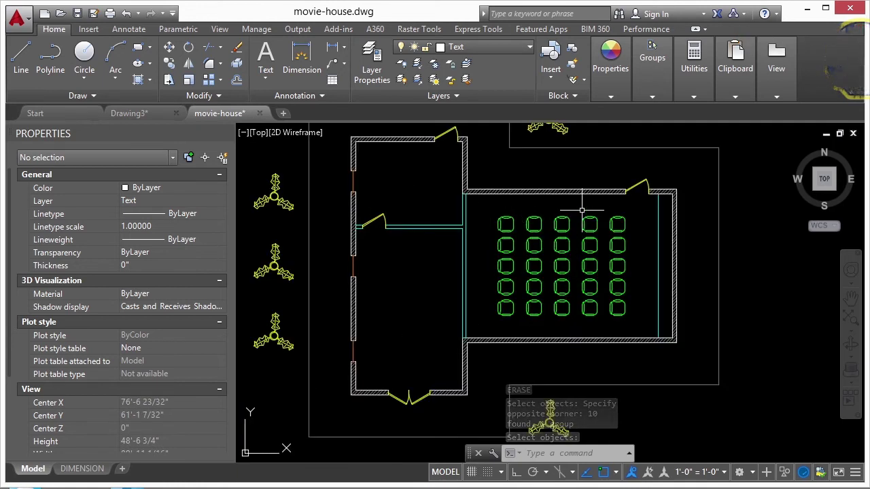
# Step: Ungroup the cyan partition walls and interior door in the left wing
pyautogui.click(652, 94)
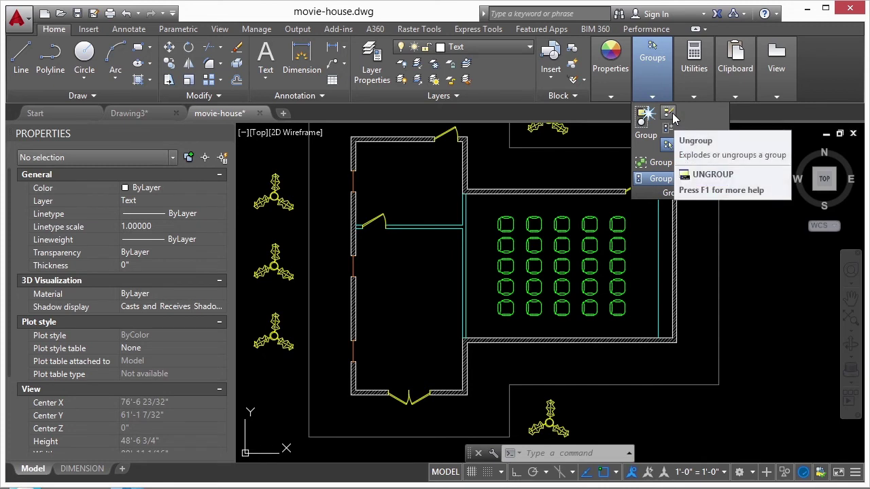
pyautogui.click(672, 118)
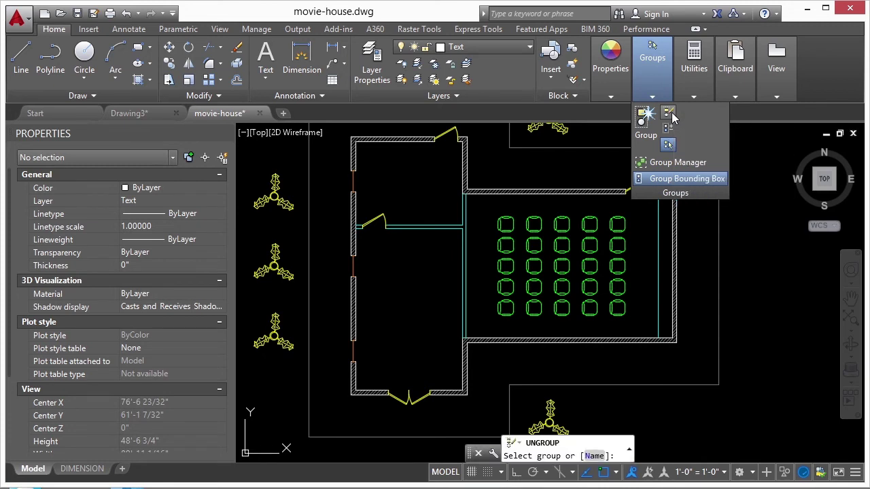
pyautogui.click(425, 226)
pyautogui.click(426, 229)
pyautogui.click(443, 286)
pyautogui.press('Escape')
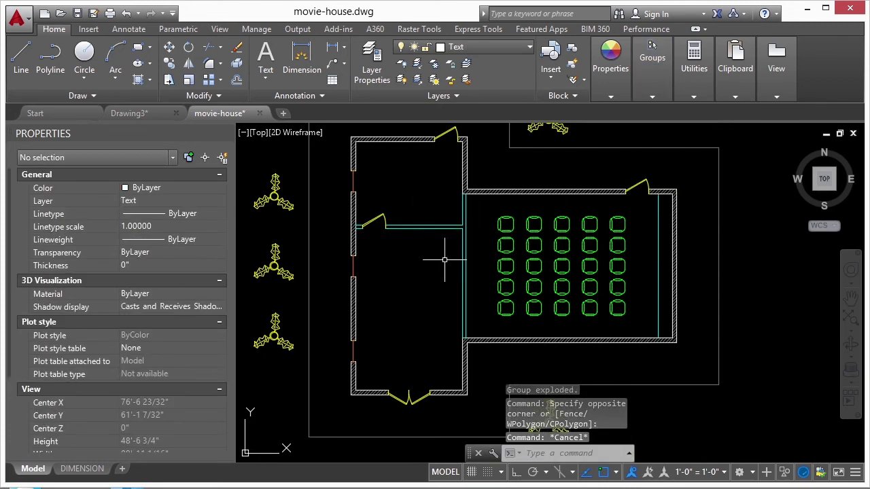
# Step: Add the second row of chairs to the group of the topmost chair row, and select the combined group to check it
pyautogui.click(651, 64)
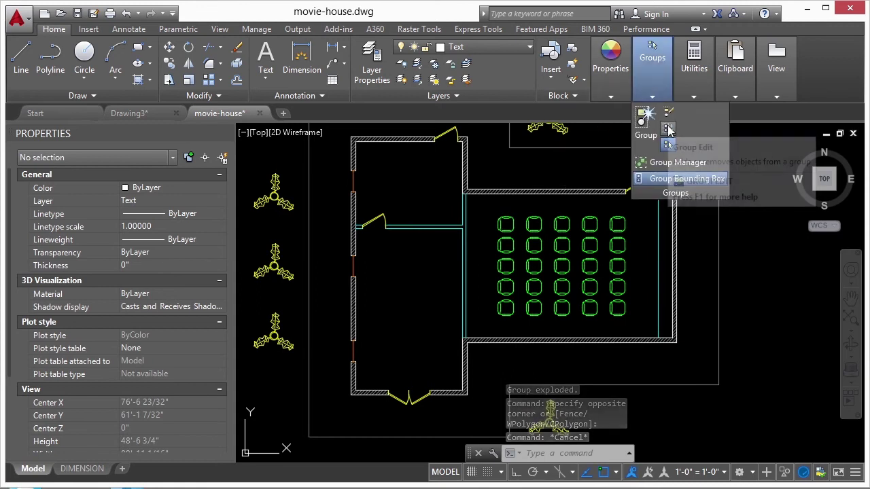
pyautogui.click(669, 129)
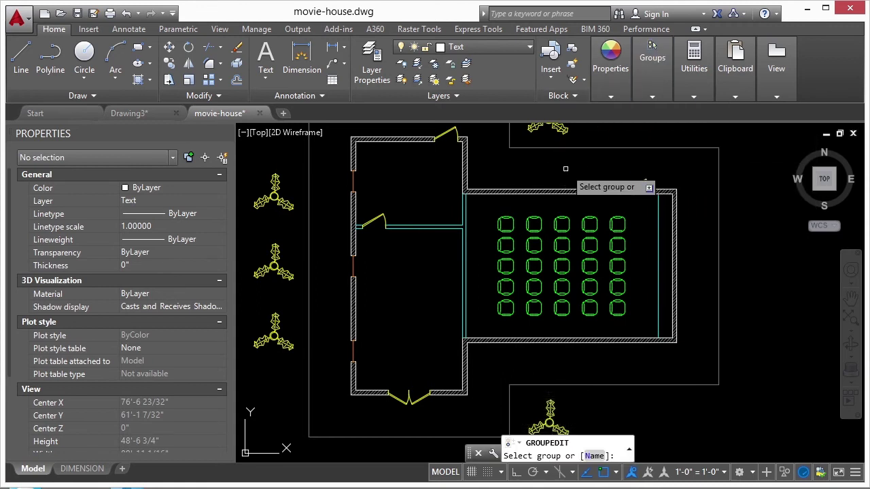
pyautogui.click(561, 221)
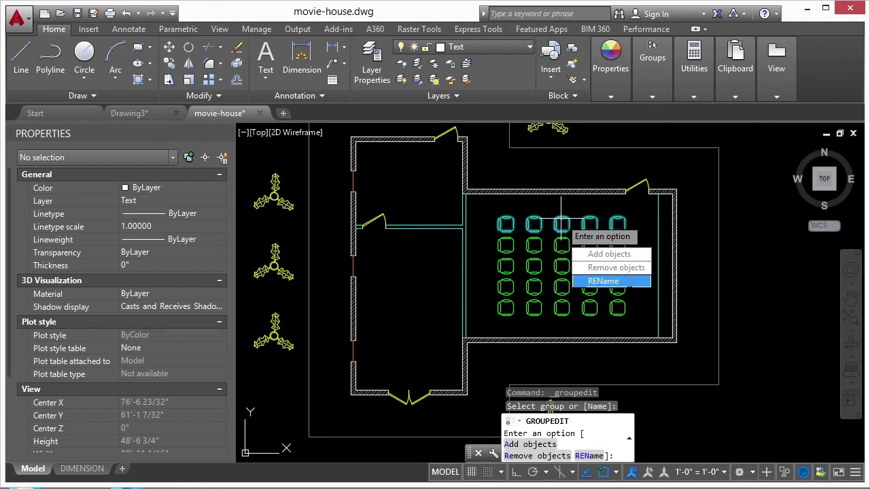
pyautogui.click(617, 255)
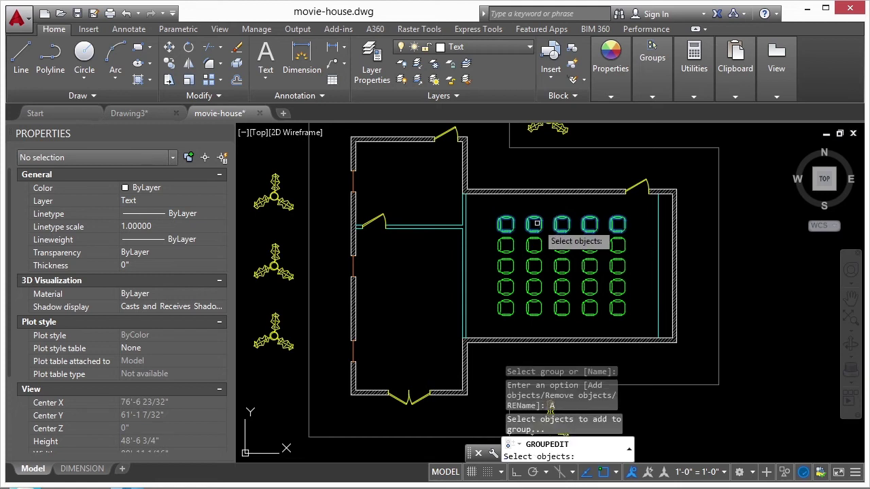
pyautogui.click(538, 260)
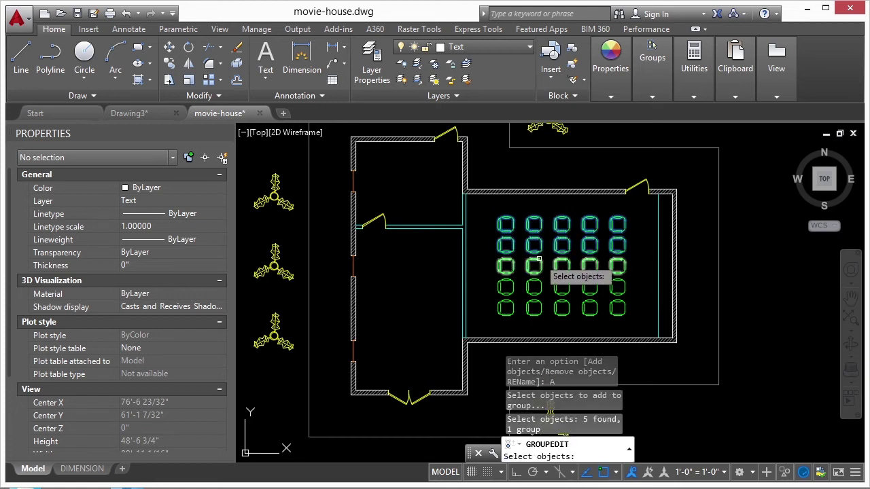
pyautogui.press('Return')
pyautogui.click(502, 245)
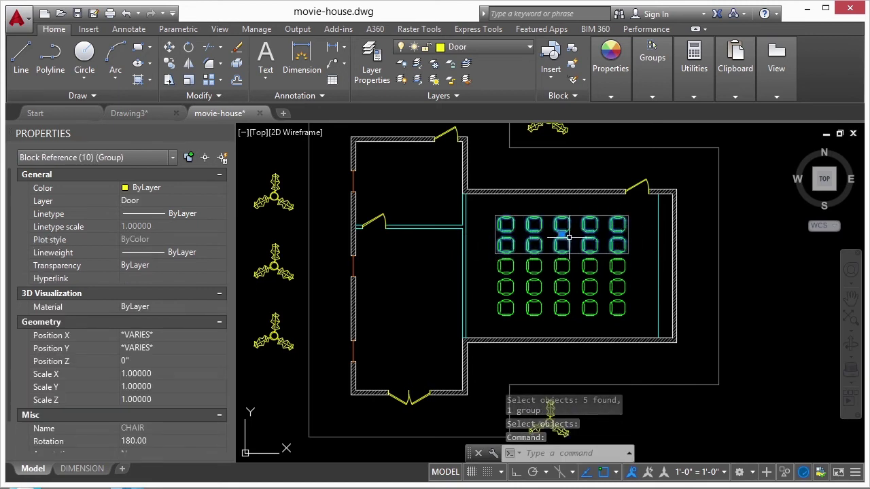
pyautogui.press('Escape')
# Step: Turn group selection off, try picking individual chairs in the topmost row, and clear the selection
pyautogui.click(655, 97)
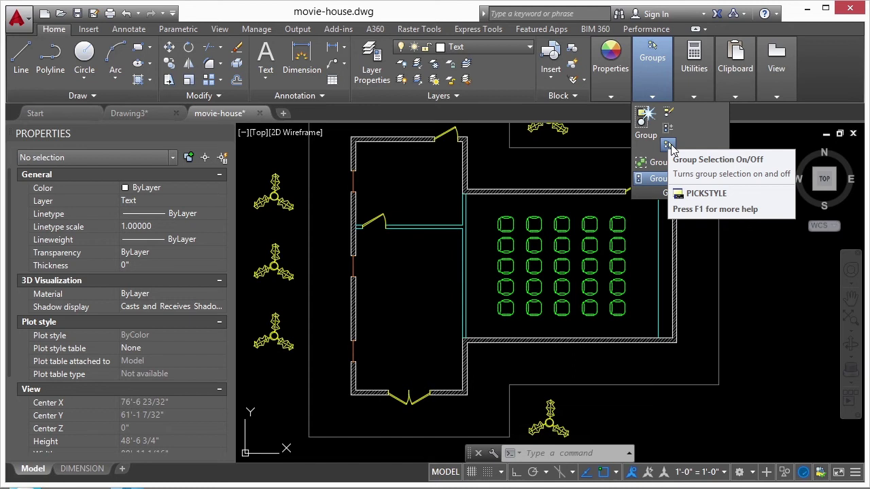
pyautogui.click(601, 233)
pyautogui.click(567, 221)
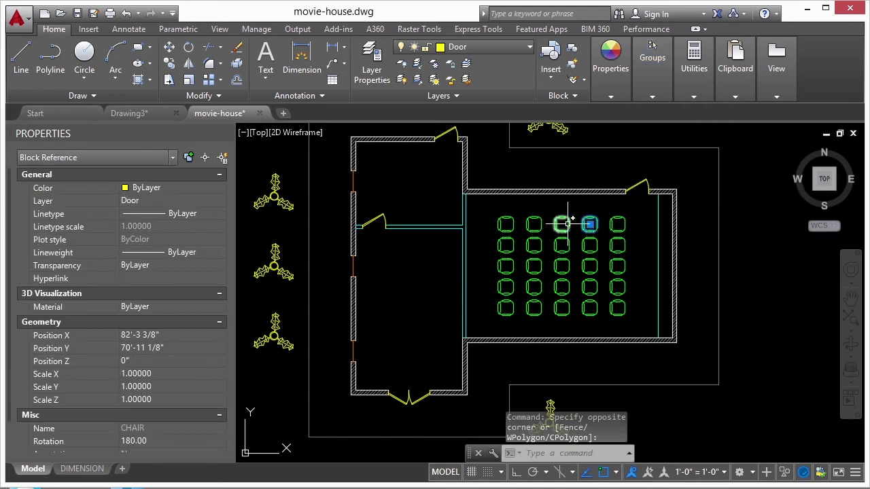
pyautogui.press('Escape')
# Step: Erase only the second chair from the left in the topmost row
pyautogui.click(535, 211)
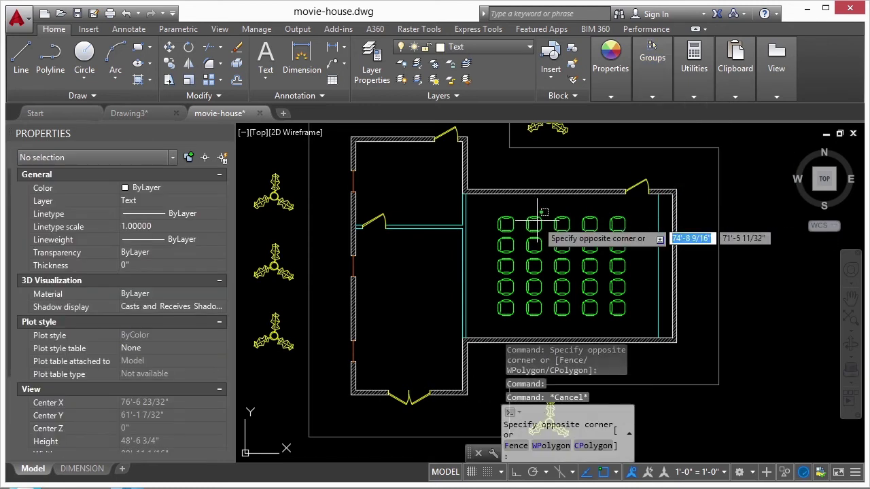
pyautogui.click(534, 224)
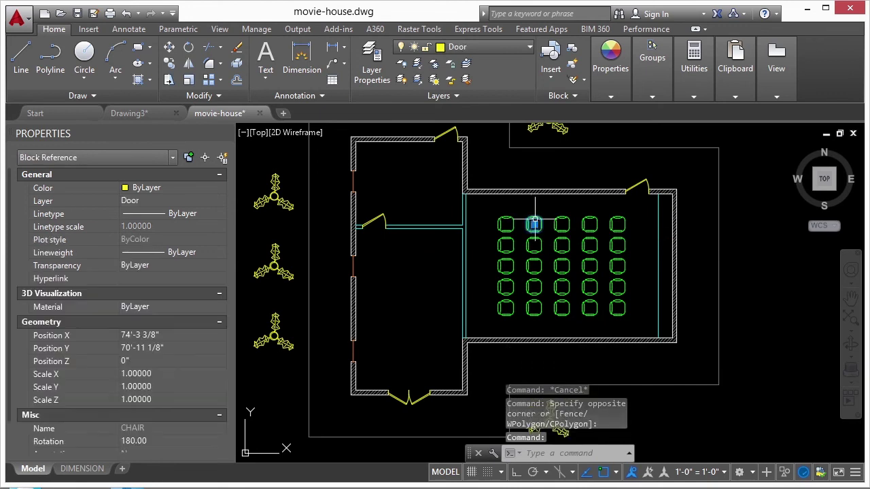
pyautogui.scroll(4, 534, 224)
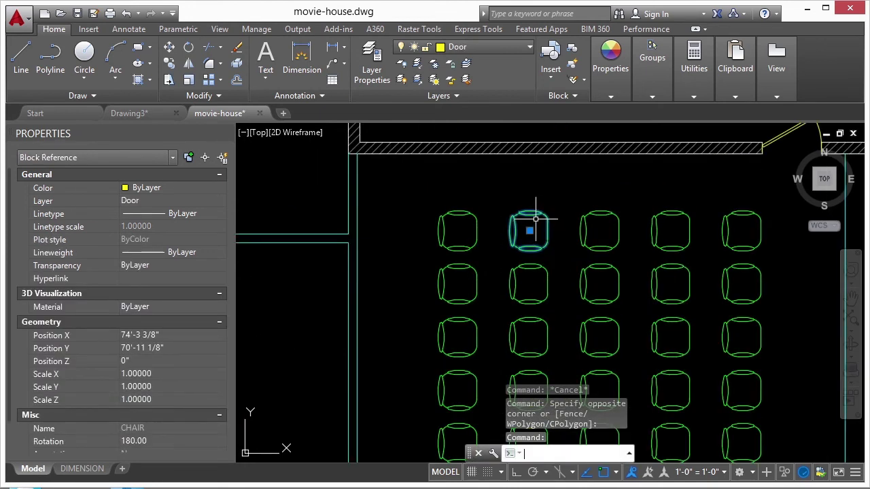
pyautogui.write('e')
pyautogui.press('Return')
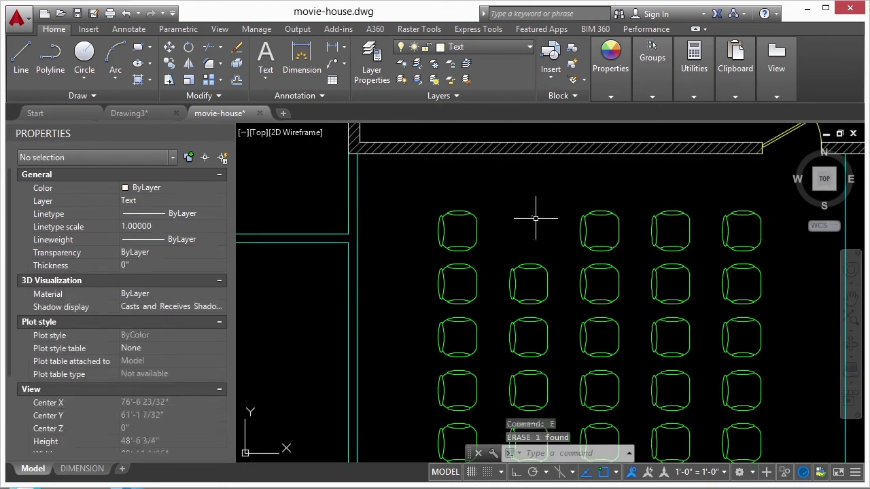
pyautogui.scroll(-4, 519, 269)
# Step: Turn group selection back on, select the group of the two upper chair rows to check it, and clear the selection
pyautogui.click(652, 96)
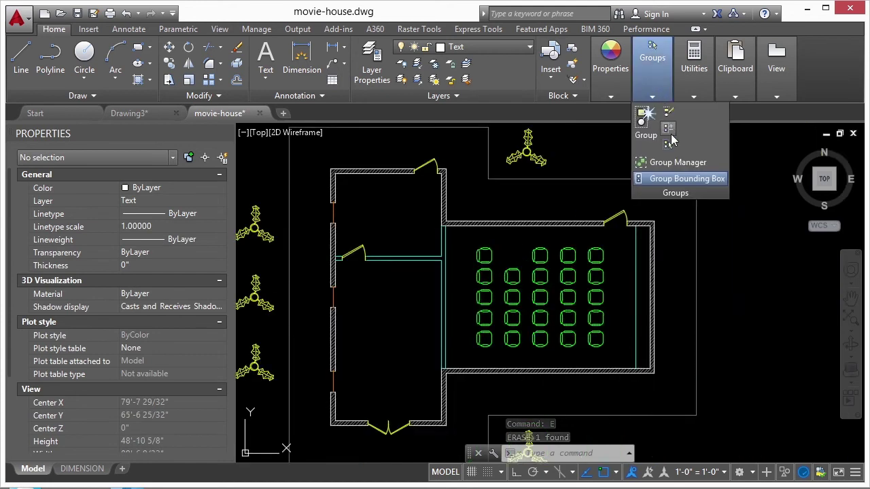
pyautogui.click(669, 146)
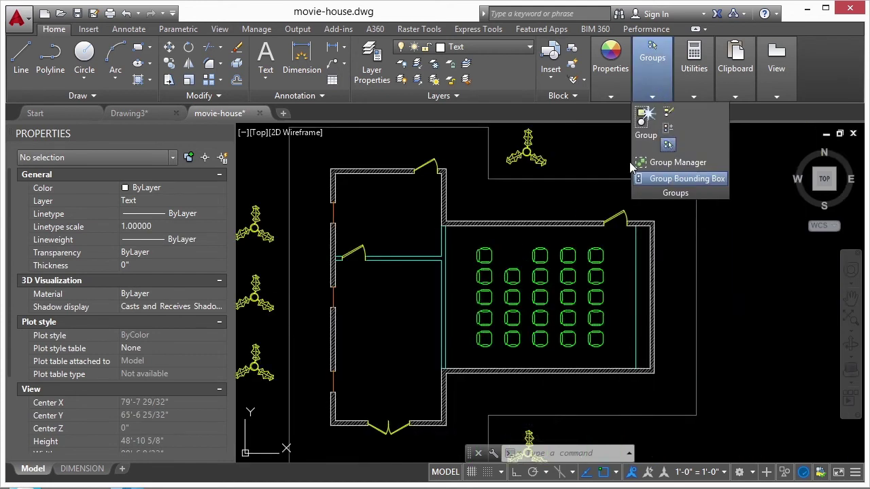
pyautogui.click(532, 279)
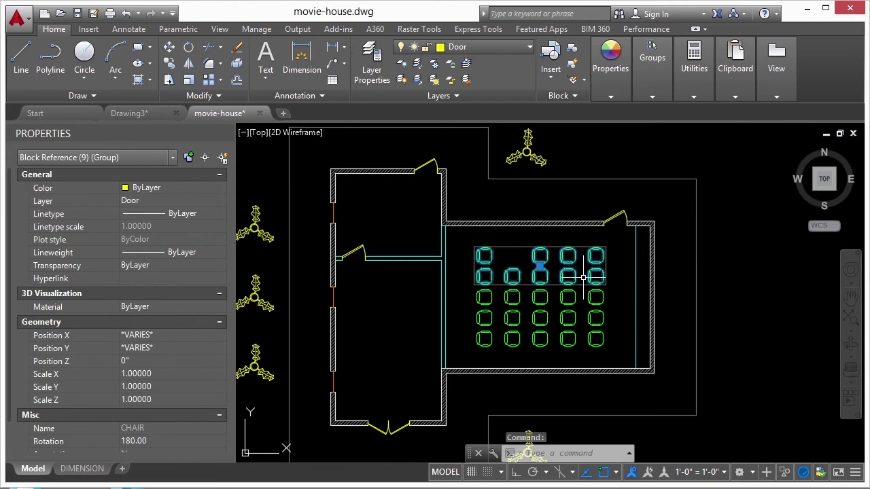
pyautogui.press('Delete')
pyautogui.press('Escape')
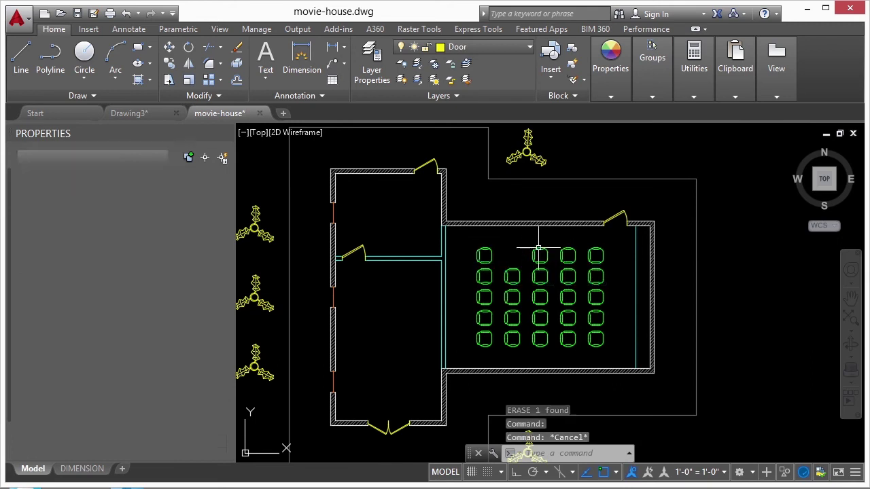
# Step: Turn off the group bounding box and select the grouped chairs of the two upper rows
pyautogui.click(652, 96)
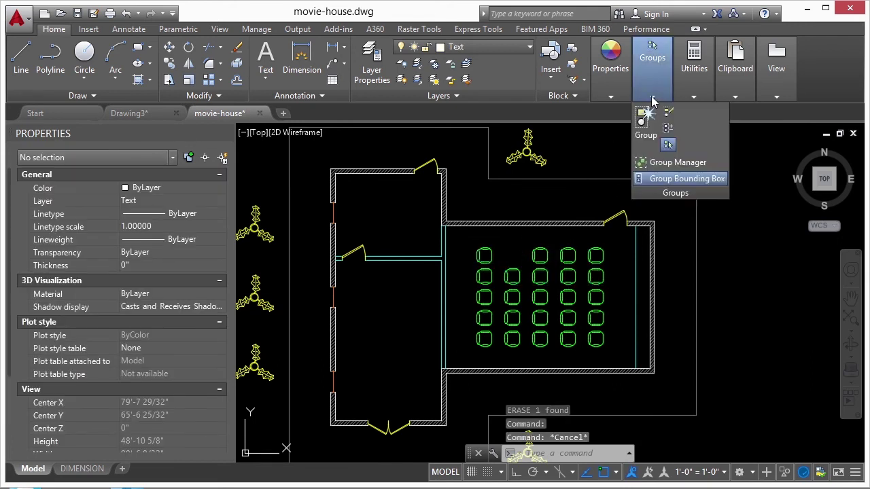
pyautogui.click(683, 179)
pyautogui.scroll(2, 587, 252)
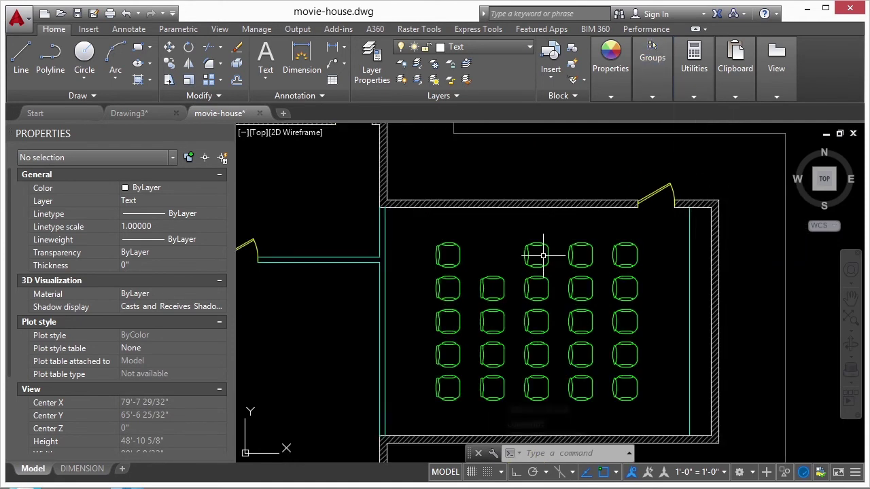
pyautogui.click(545, 249)
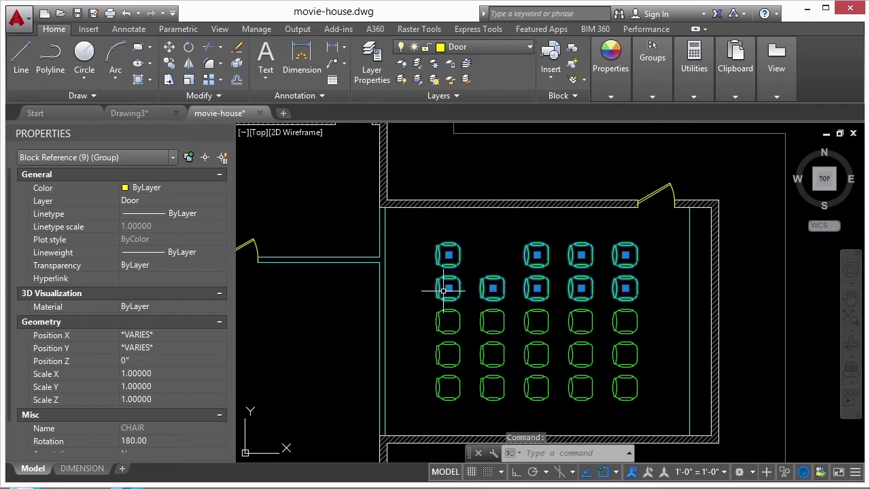
# Step: Move the leftmost chair of the topmost row by its own grip above the room, and return it to its row
pyautogui.click(448, 255)
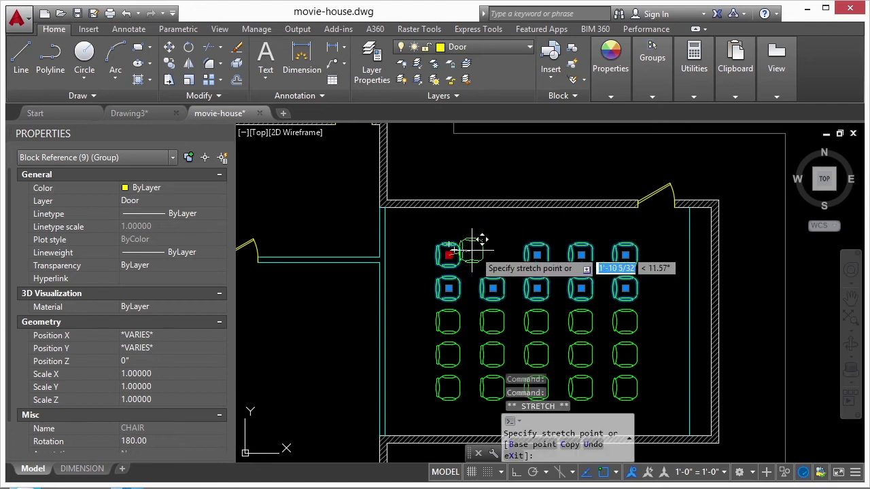
pyautogui.click(449, 165)
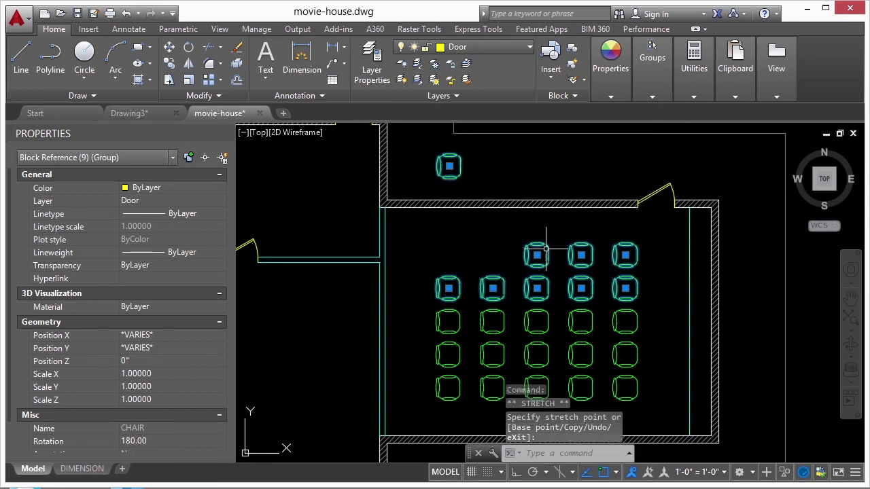
pyautogui.click(448, 165)
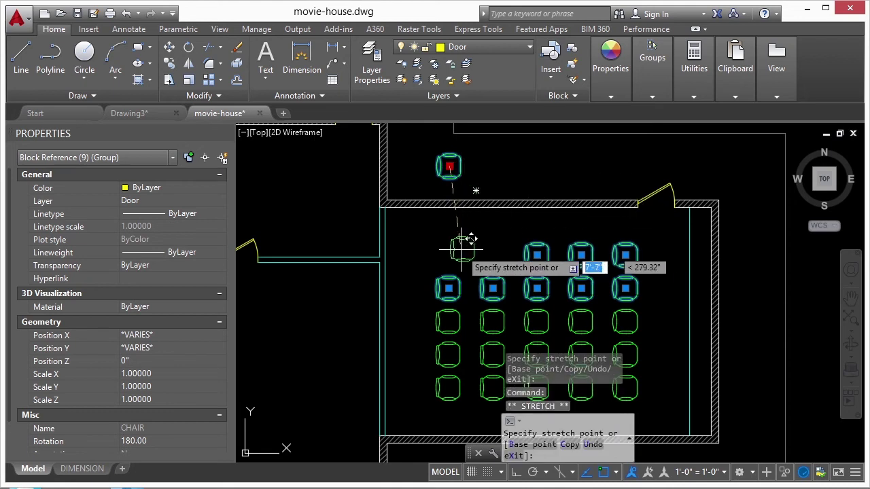
pyautogui.click(449, 250)
# Step: Turn the group bounding box back on and try the single group grip of the chairs without moving them
pyautogui.click(652, 65)
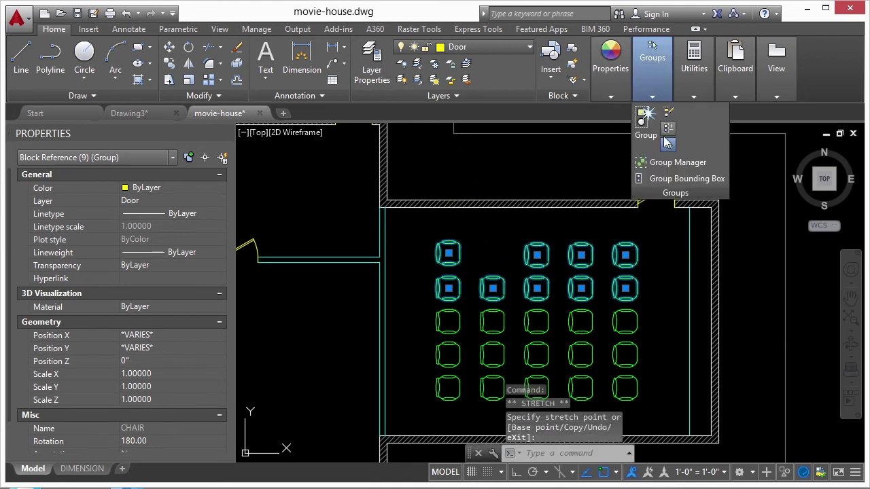
pyautogui.click(686, 179)
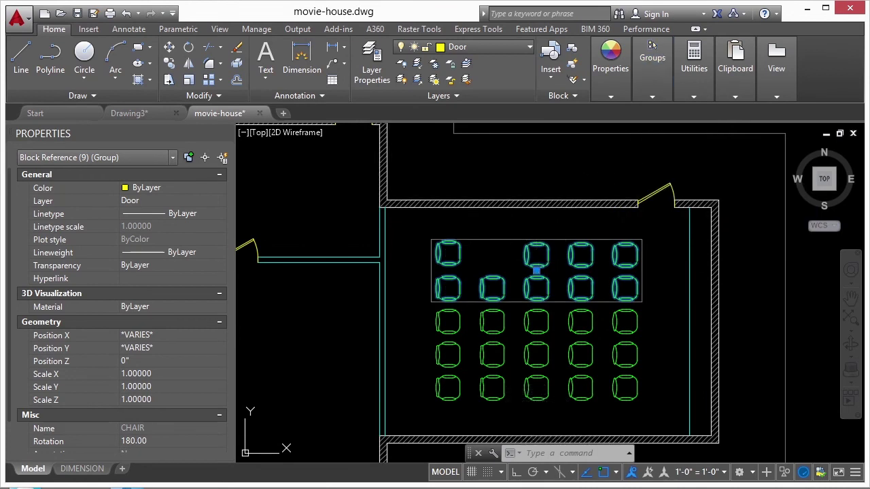
pyautogui.click(536, 270)
pyautogui.press('Escape')
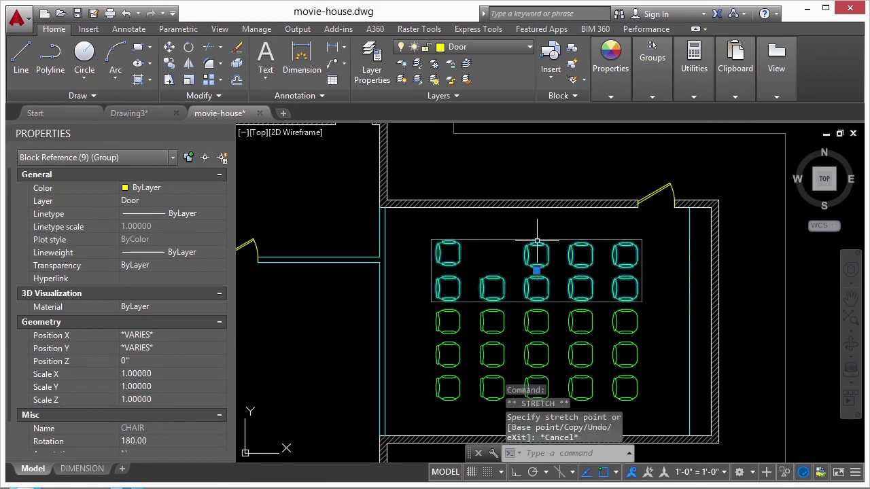
# Step: Open the Group Manager, select group ROW_1 and highlight its member chairs in the drawing
pyautogui.click(653, 98)
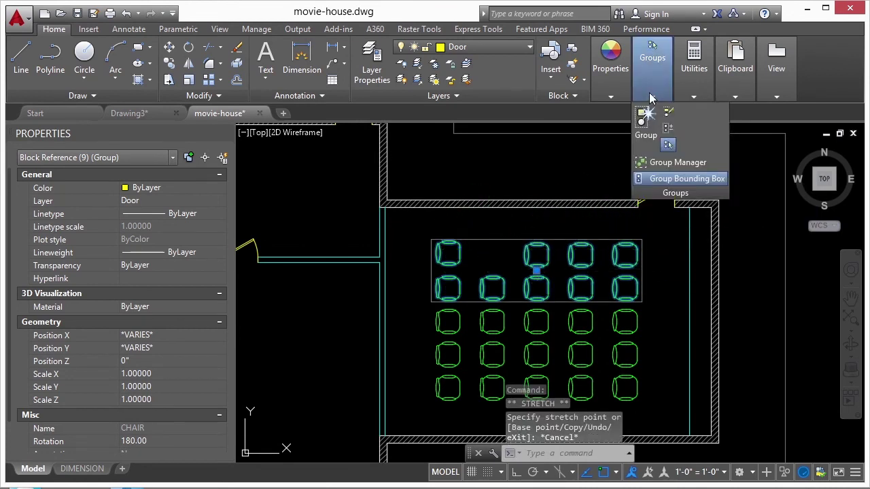
pyautogui.click(682, 165)
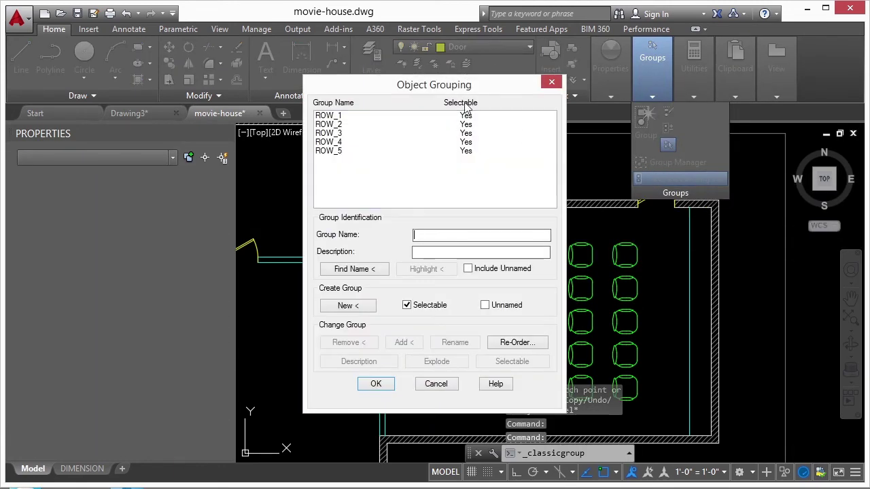
pyautogui.moveTo(468, 89); pyautogui.dragTo(335, 84)
pyautogui.click(195, 111)
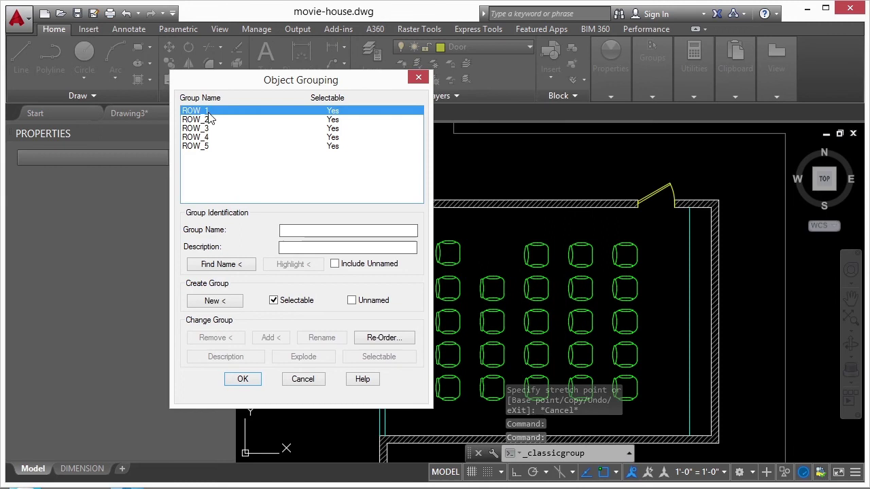
pyautogui.moveTo(257, 88); pyautogui.dragTo(173, 97)
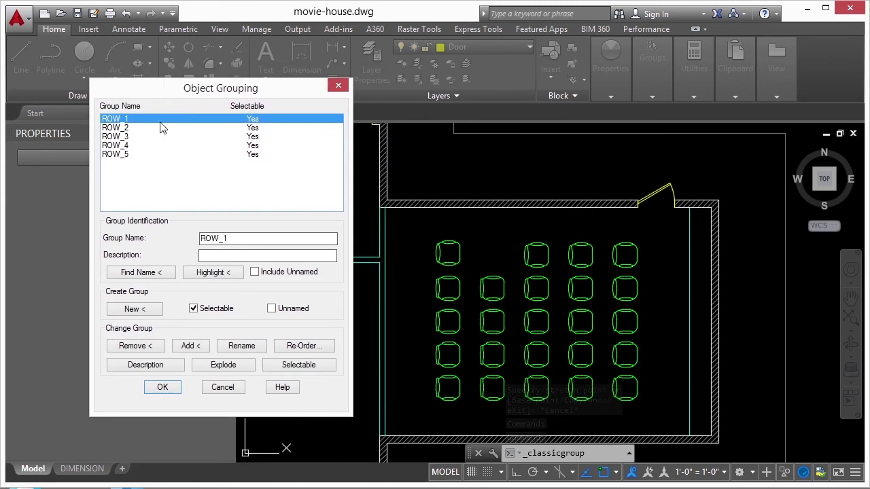
pyautogui.click(212, 274)
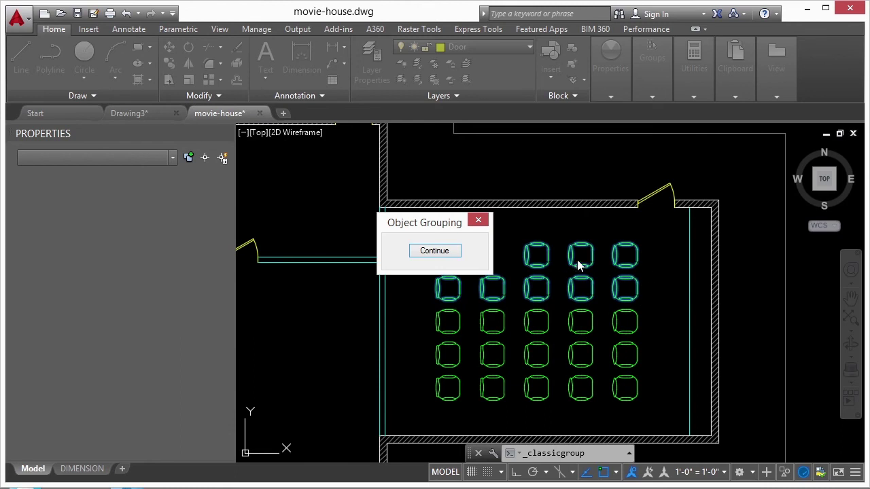
pyautogui.click(435, 250)
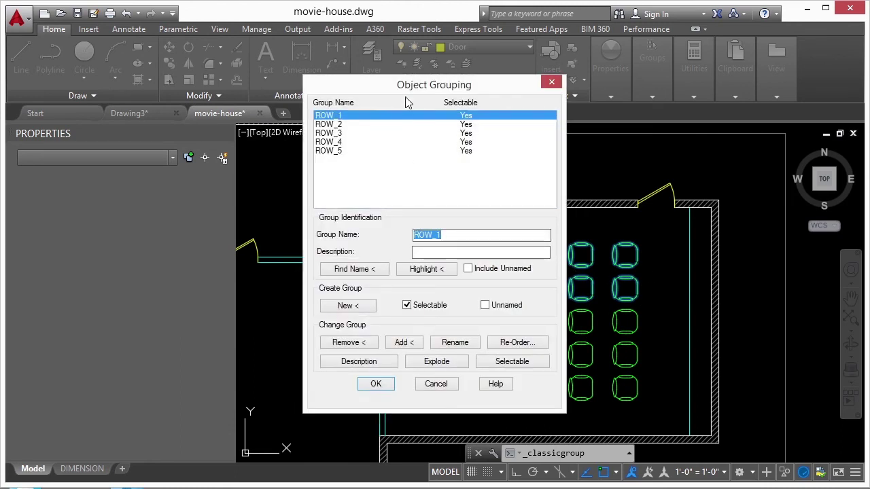
pyautogui.moveTo(401, 87); pyautogui.dragTo(190, 93)
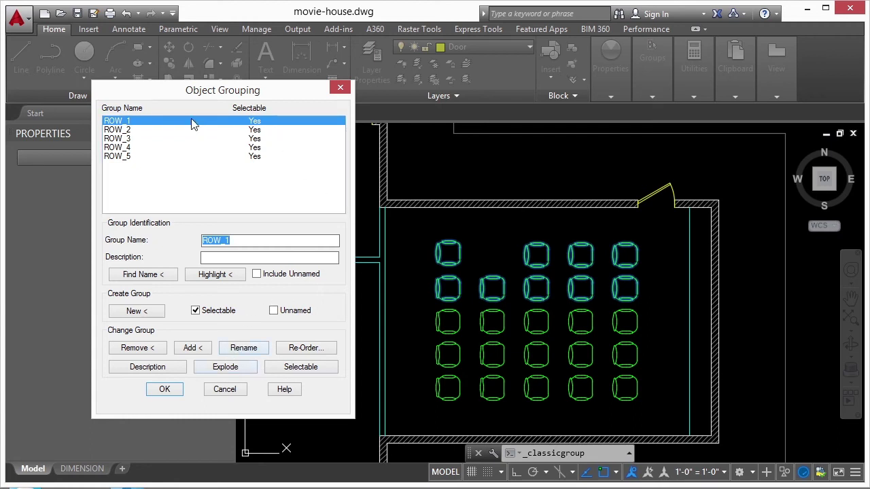
# Step: Make group ROW_1 non-selectable in the Group Manager and accept the change
pyautogui.click(132, 126)
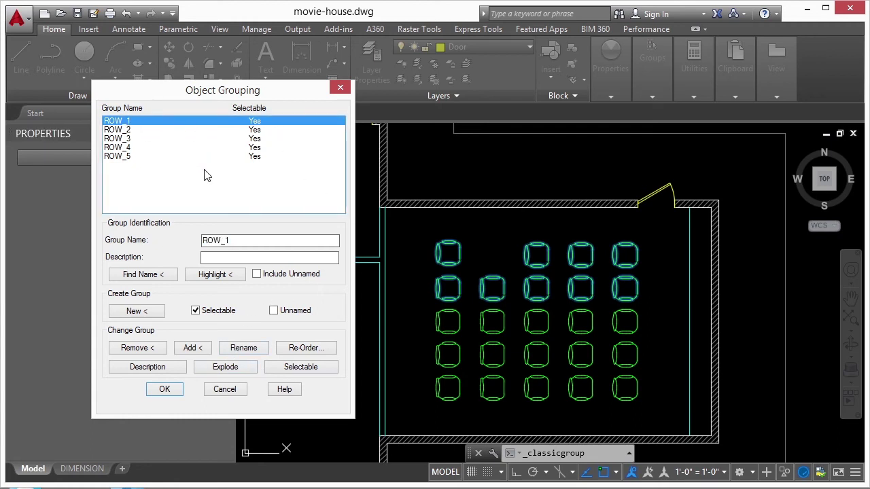
pyautogui.click(309, 371)
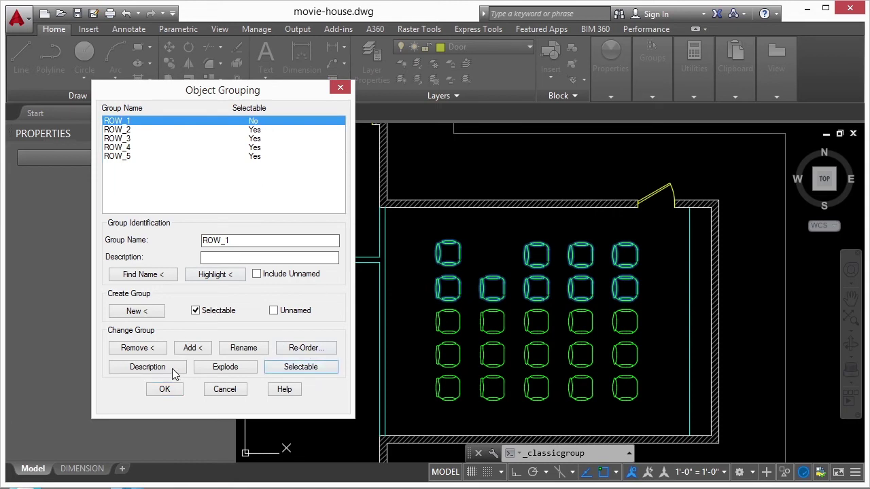
pyautogui.click(172, 391)
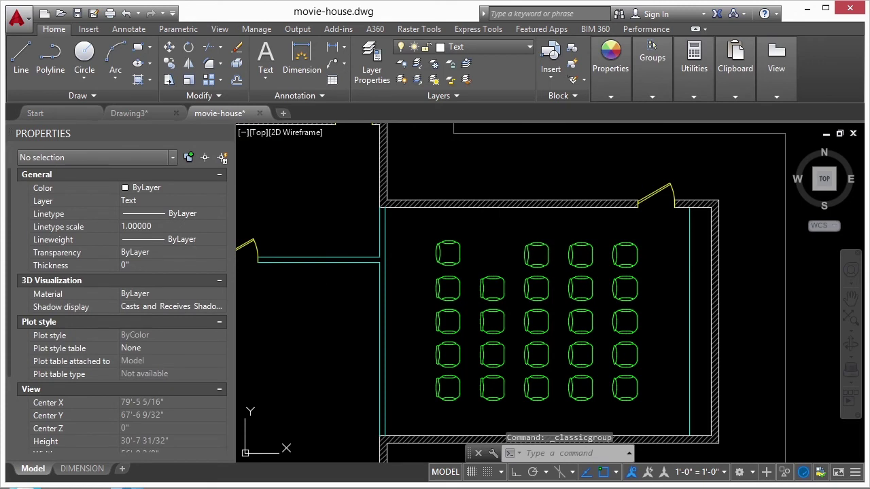
# Step: Test selecting a single chair of the topmost row and the grouped chairs of the second row, clearing each selection
pyautogui.click(536, 254)
pyautogui.click(639, 250)
pyautogui.press('Escape')
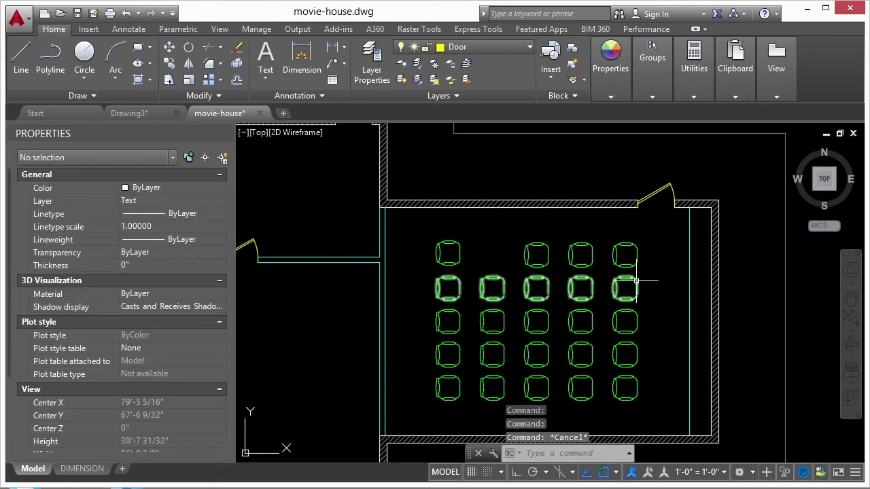
pyautogui.click(636, 280)
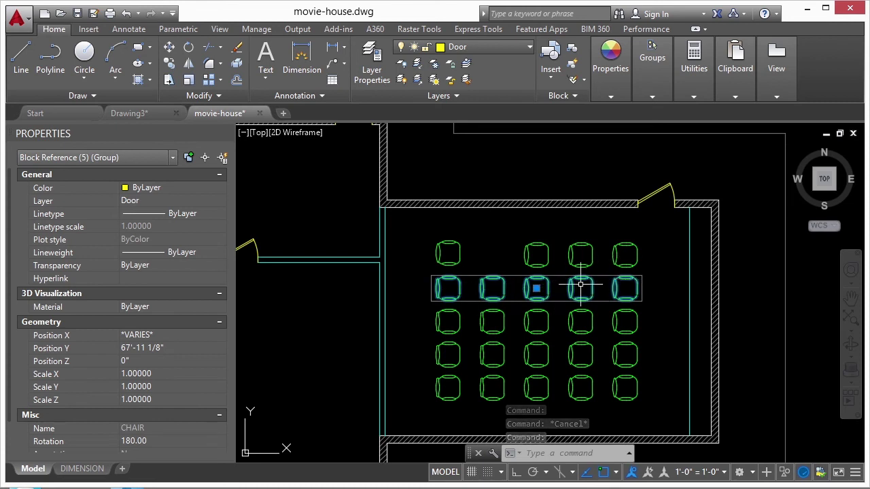
pyautogui.press('Escape')
pyautogui.click(650, 96)
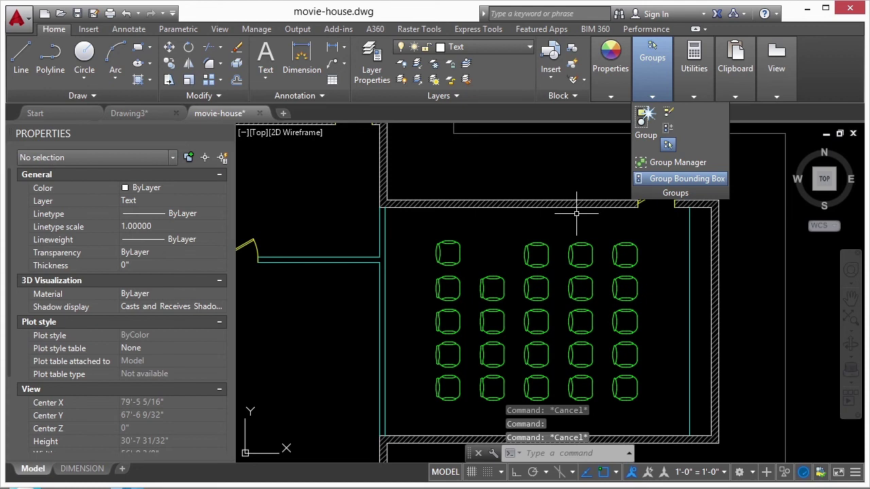
pyautogui.click(535, 252)
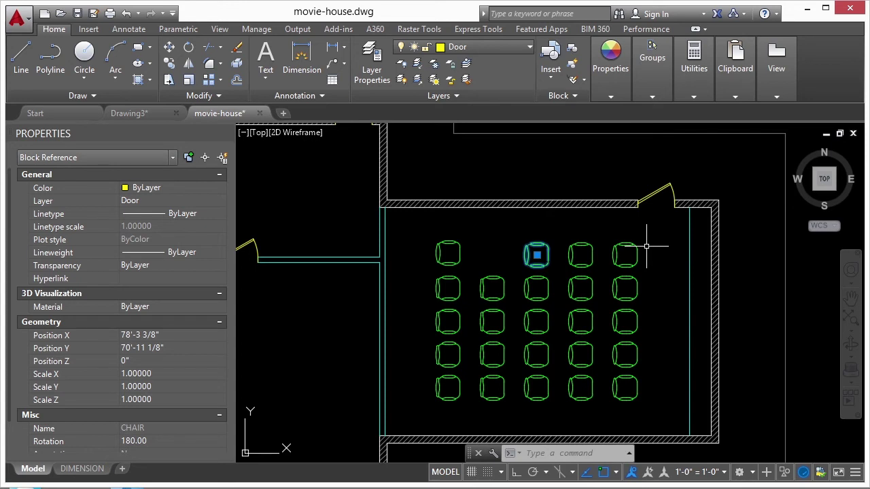
pyautogui.press('Escape')
pyautogui.press('Escape')
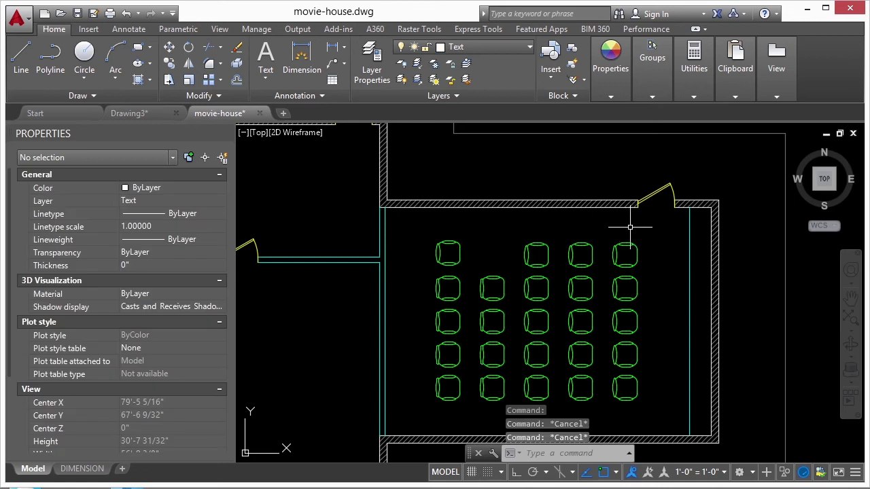
pyautogui.scroll(-3, 629, 228)
pyautogui.scroll(-1, 624, 229)
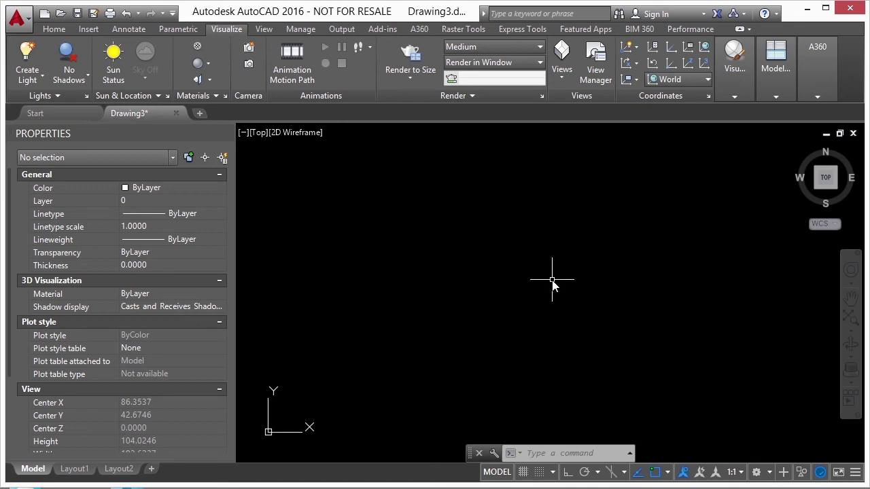
pyautogui.write('l')
pyautogui.press('Return')
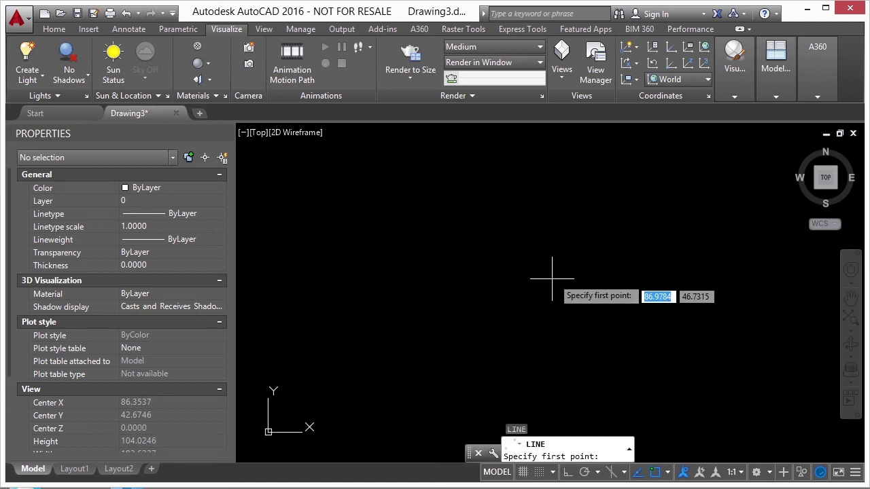
pyautogui.click(479, 294)
pyautogui.click(490, 261)
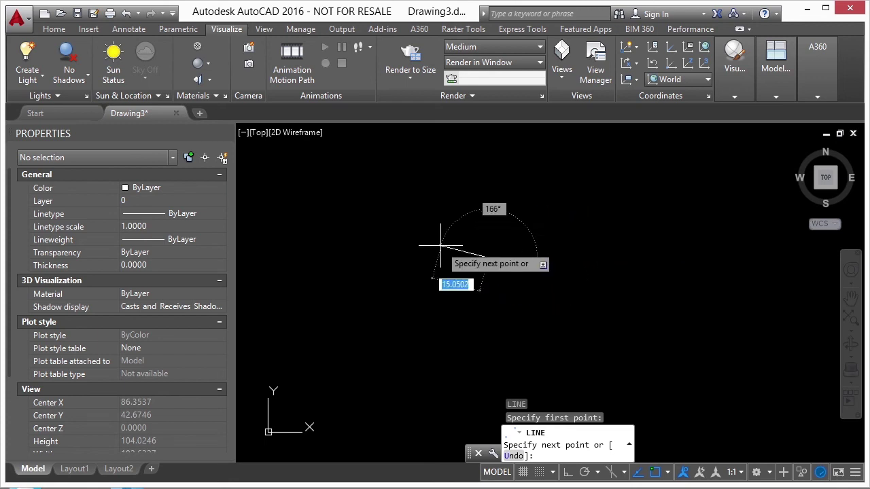
pyautogui.press('Escape')
# Step: Draw a line from the origin 0,0 to a freely picked point in the upper middle of the drawing area
pyautogui.press('Return')
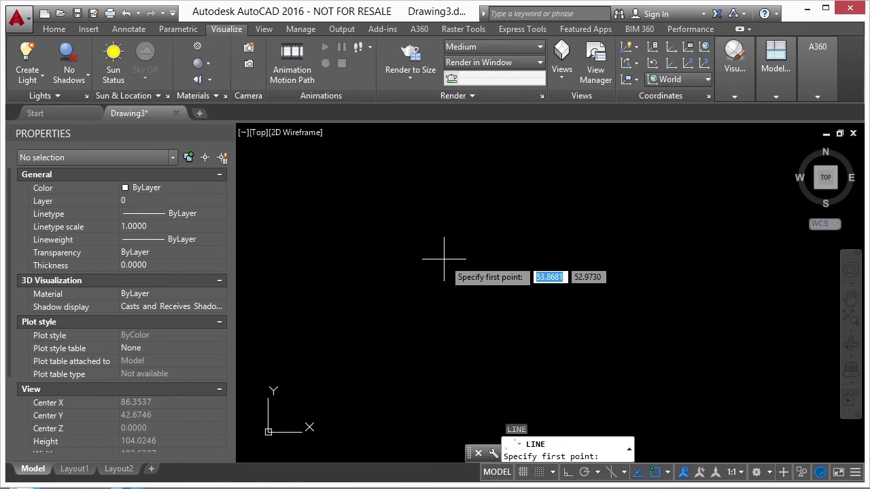
pyautogui.write('0,0')
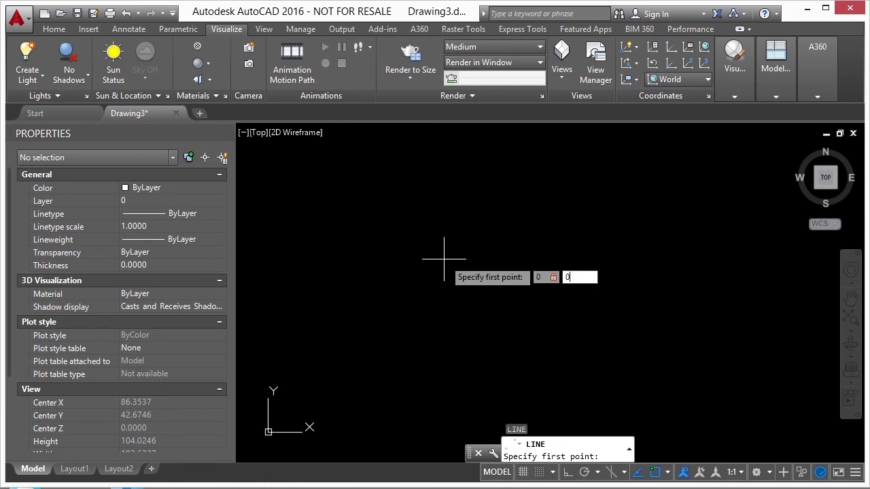
pyautogui.press('Return')
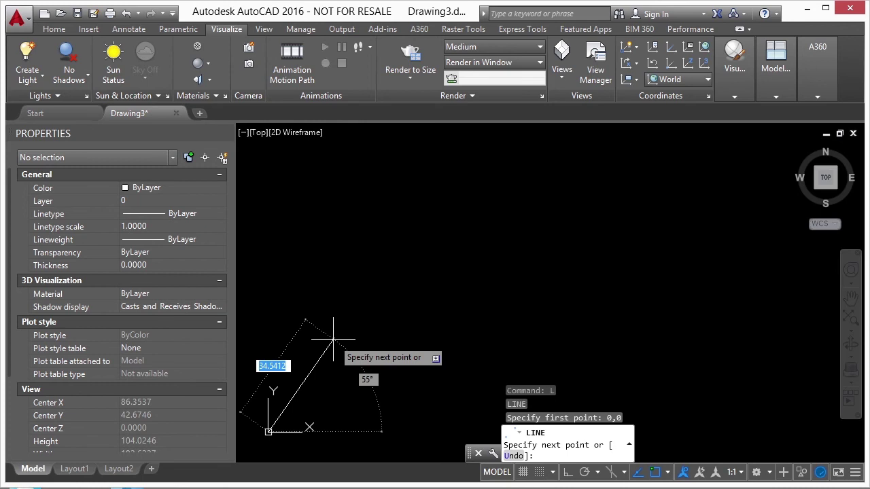
pyautogui.click(500, 253)
pyautogui.press('Return')
# Step: Erase the line that starts at the origin
pyautogui.write('e')
pyautogui.press('Return')
pyautogui.click(549, 265)
pyautogui.click(494, 266)
pyautogui.press('Return')
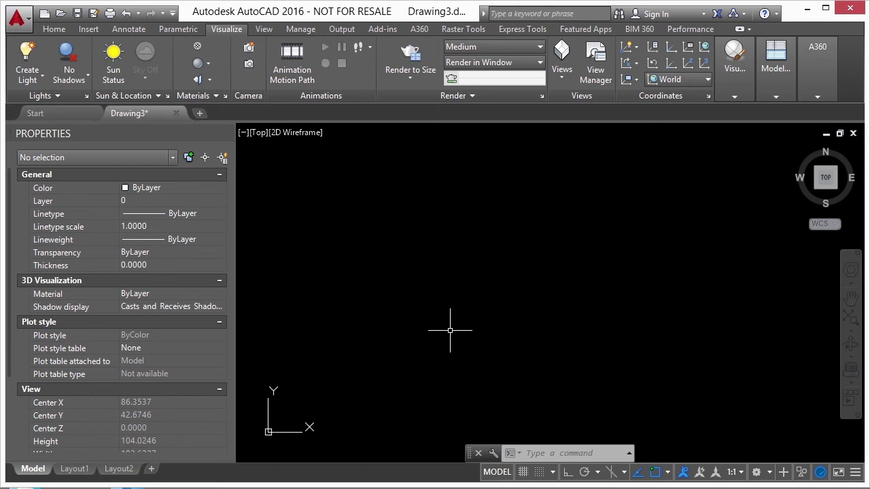
# Step: Draw a closed, tilted four-sided outline from four connected lines in the middle of the drawing area
pyautogui.click(54, 29)
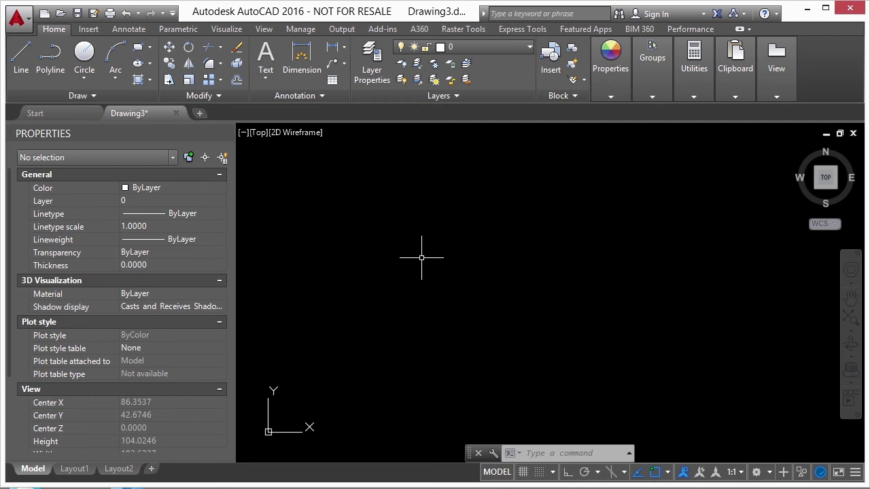
pyautogui.write('l')
pyautogui.press('Return')
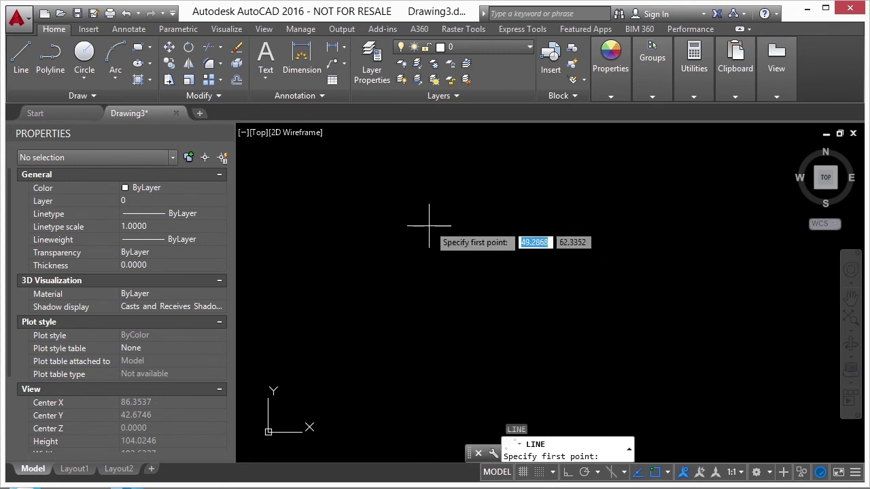
pyautogui.click(433, 189)
pyautogui.click(375, 323)
pyautogui.click(477, 367)
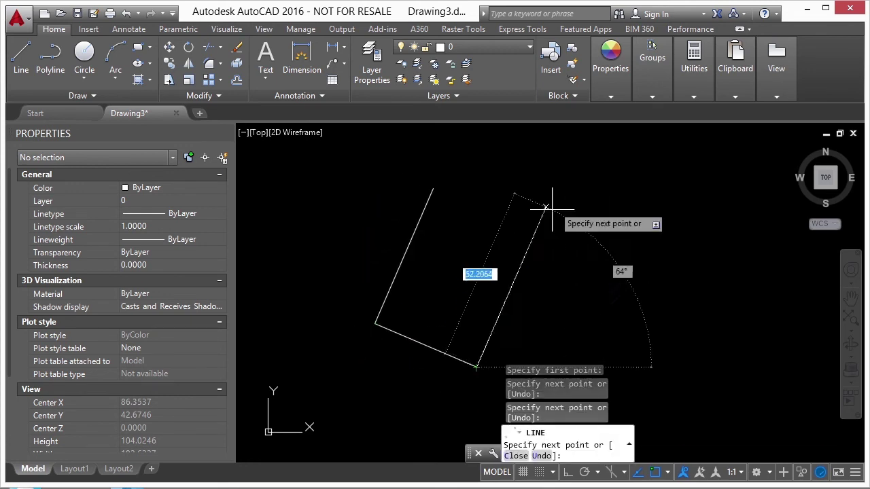
pyautogui.click(561, 171)
pyautogui.click(432, 188)
pyautogui.press('Return')
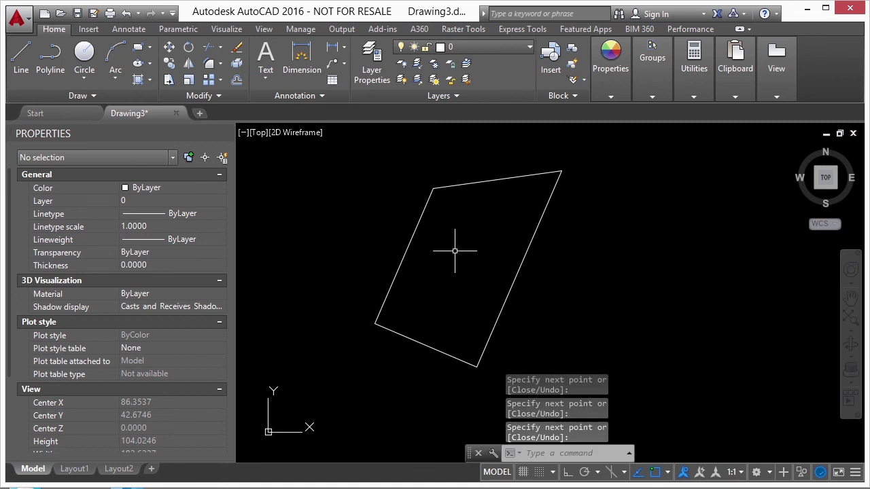
# Step: Turn Ortho on and draw a vertical line crossing the outline's upper edge near its upper-left corner
pyautogui.scroll(-2, 475, 252)
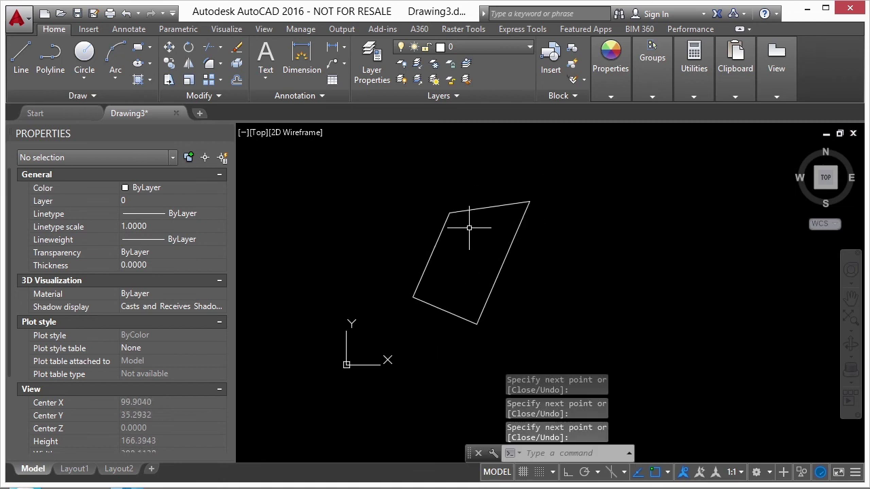
pyautogui.press('F8')
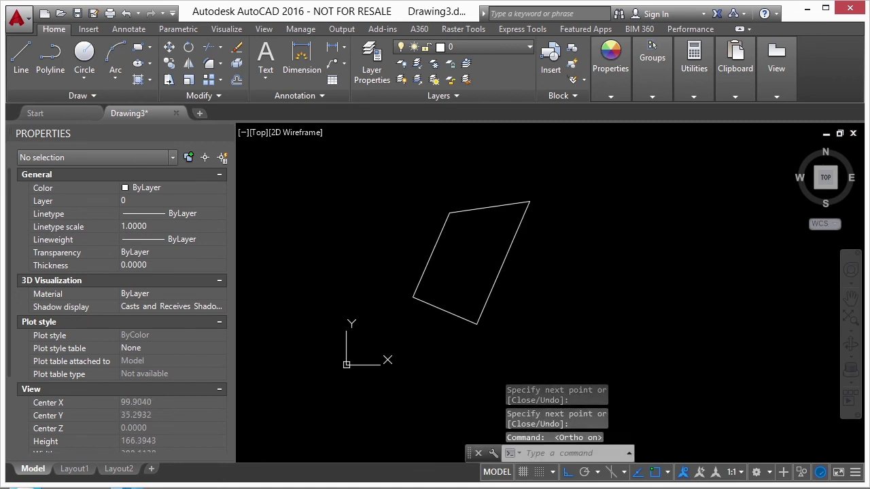
pyautogui.press('Return')
pyautogui.scroll(2, 467, 229)
pyautogui.scroll(-3, 447, 213)
pyautogui.scroll(2, 435, 170)
pyautogui.click(444, 156)
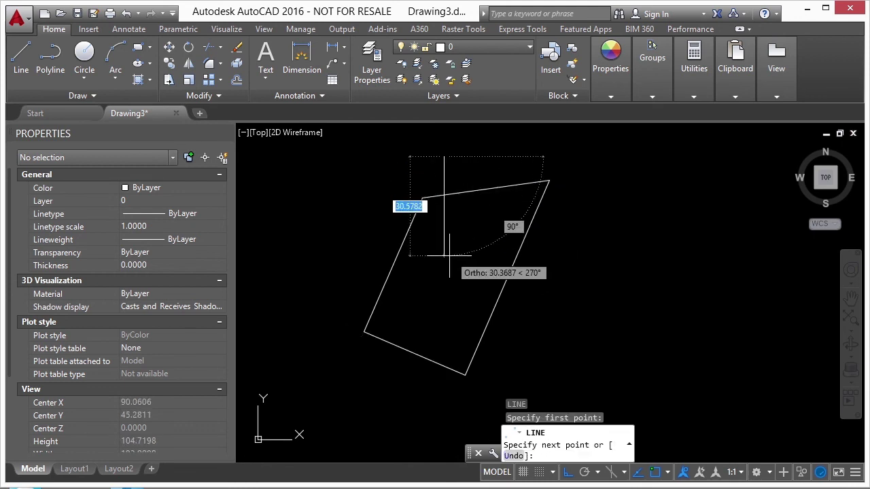
pyautogui.click(444, 240)
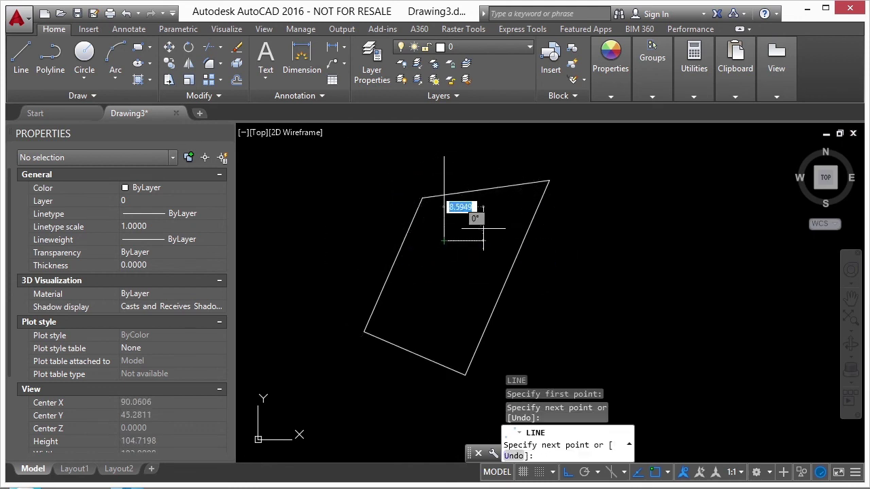
pyautogui.press('Escape')
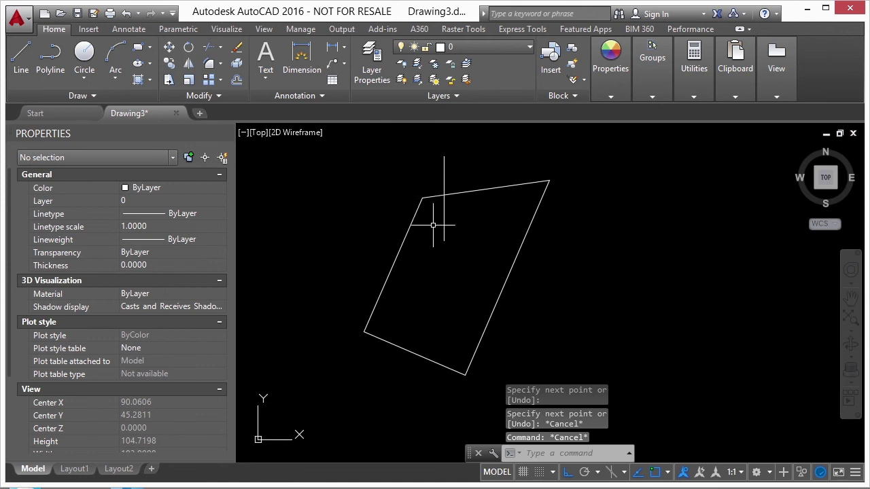
# Step: Erase the vertical line crossing the outline's upper edge
pyautogui.write('e')
pyautogui.press('Return')
pyautogui.click(442, 219)
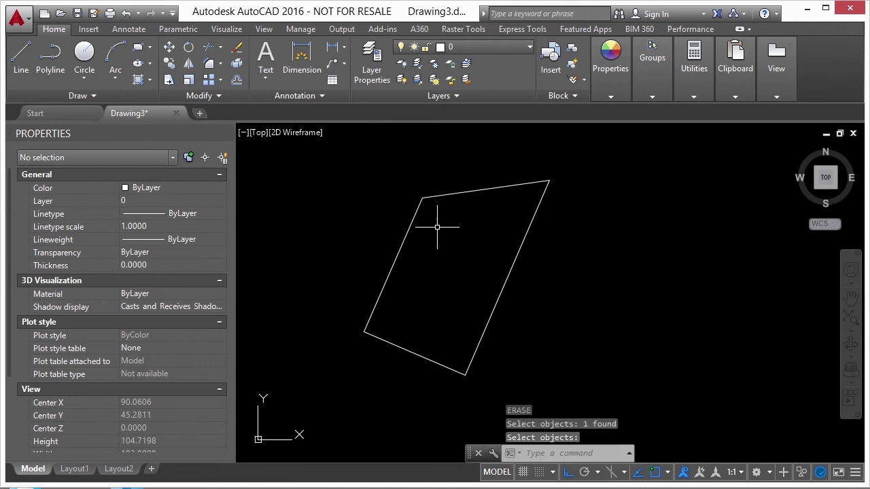
pyautogui.press('Return')
# Step: Try a line inside the outline parallel to its slanted left edge, turning Ortho off while placing it
pyautogui.write('l')
pyautogui.press('Return')
pyautogui.click(395, 331)
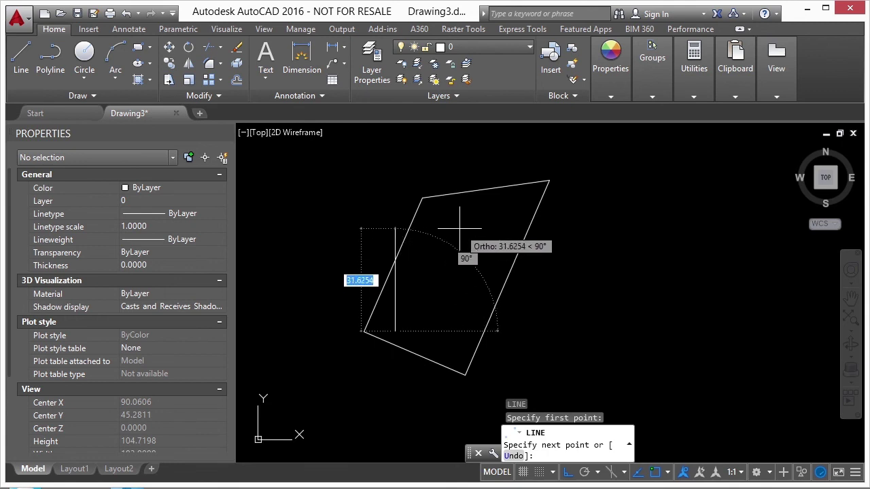
pyautogui.press('F8')
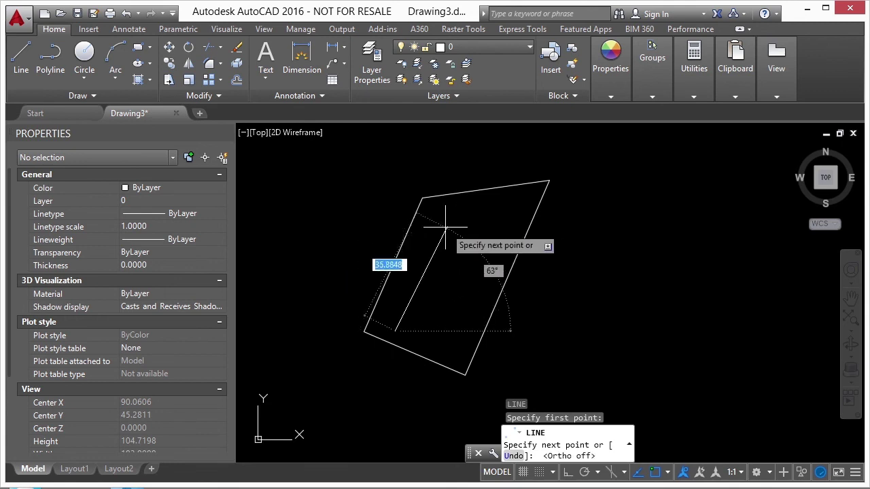
pyautogui.scroll(2, 440, 231)
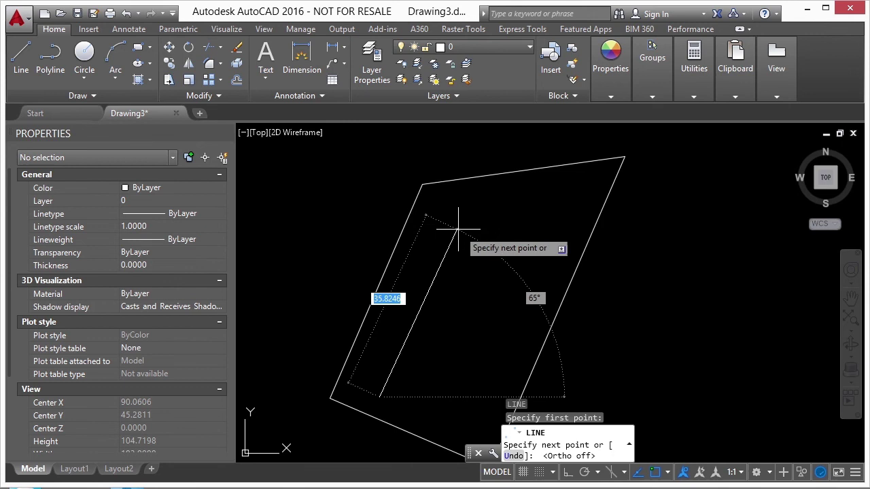
pyautogui.press('Escape')
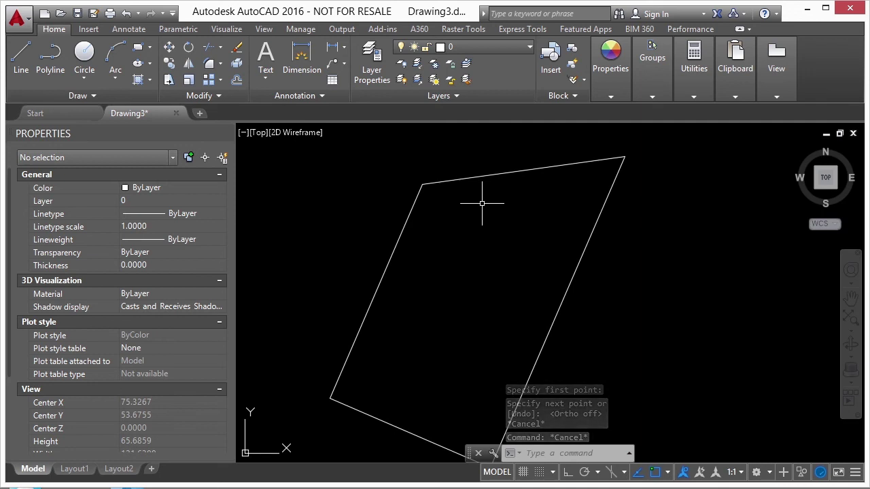
# Step: Set the UCSFOLLOW system variable to 1
pyautogui.scroll(-2, 469, 204)
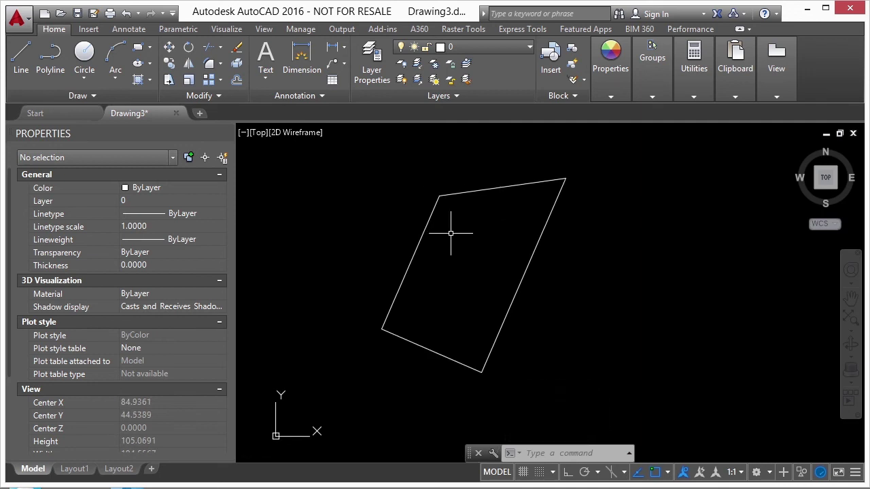
pyautogui.write('UCS')
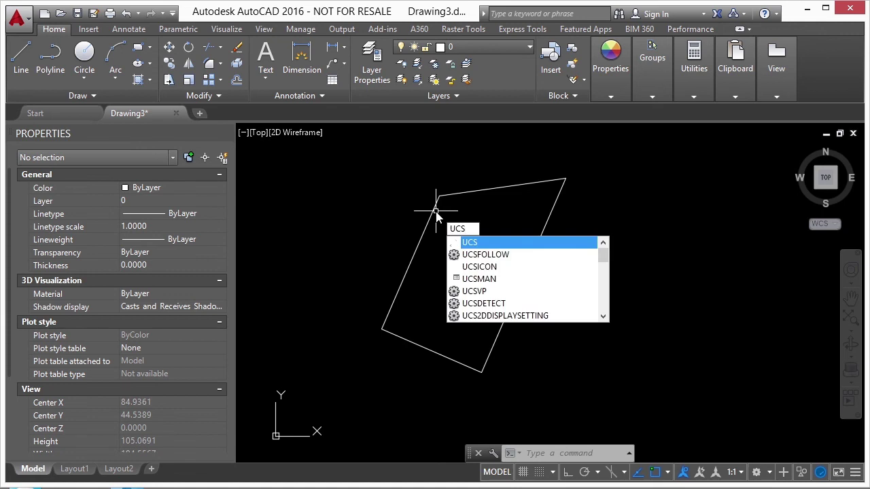
pyautogui.click(504, 255)
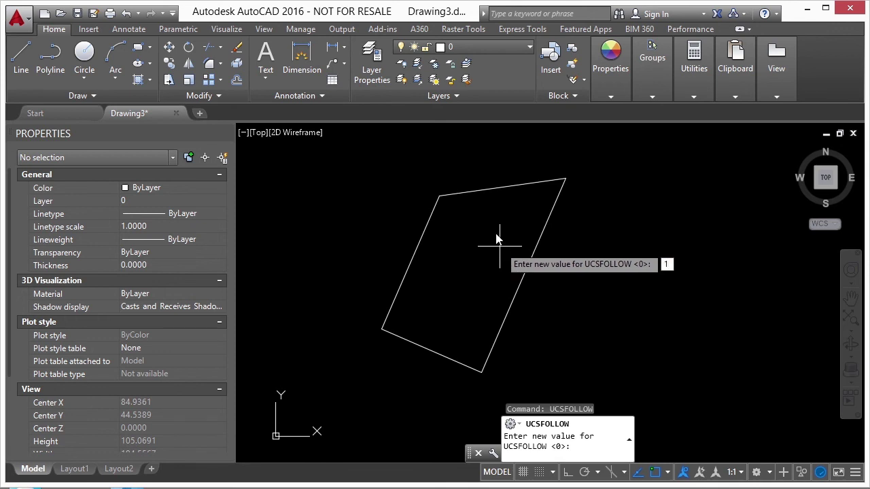
pyautogui.press('Return')
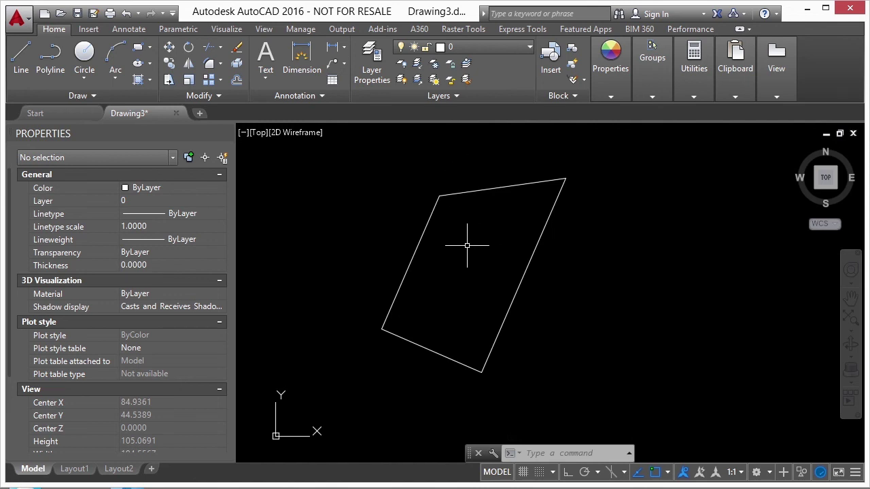
# Step: Hide Visualize from the ribbon
pyautogui.click(227, 29)
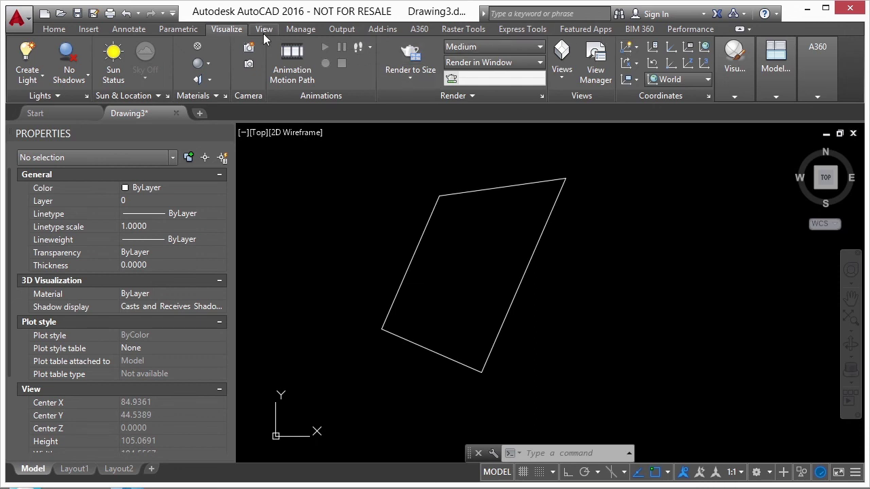
pyautogui.rightClick(233, 32)
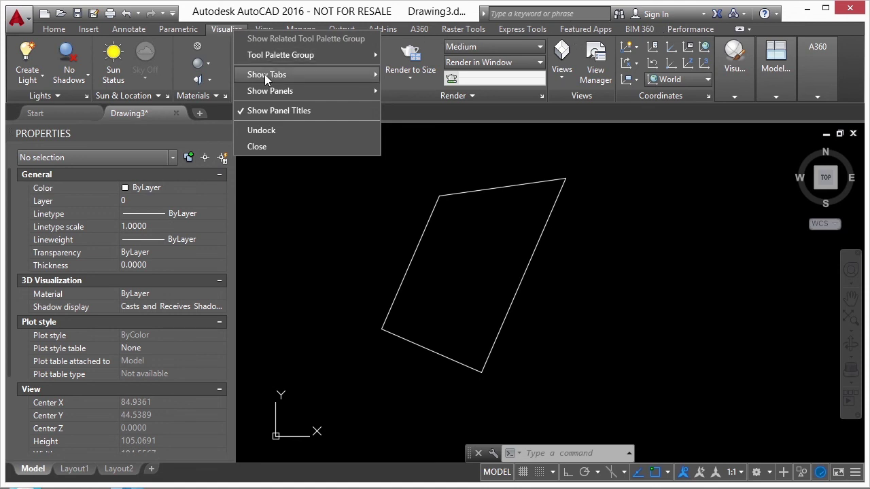
pyautogui.moveTo(264, 74)
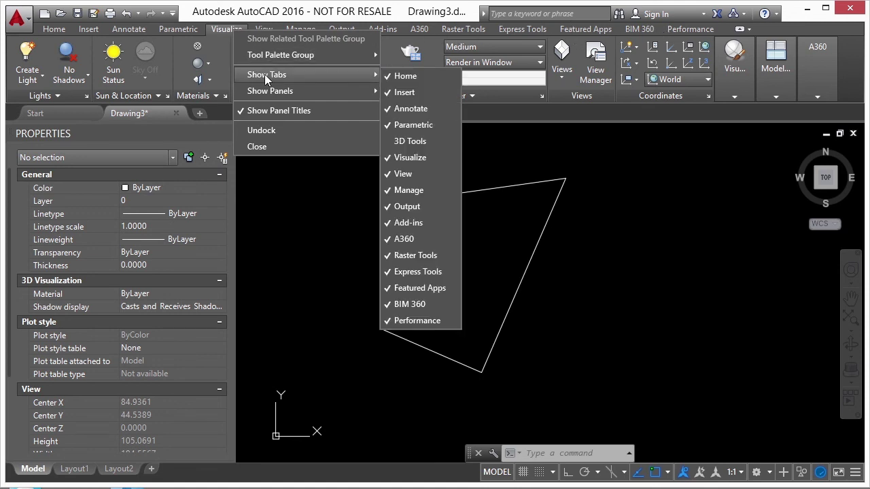
pyautogui.click(410, 158)
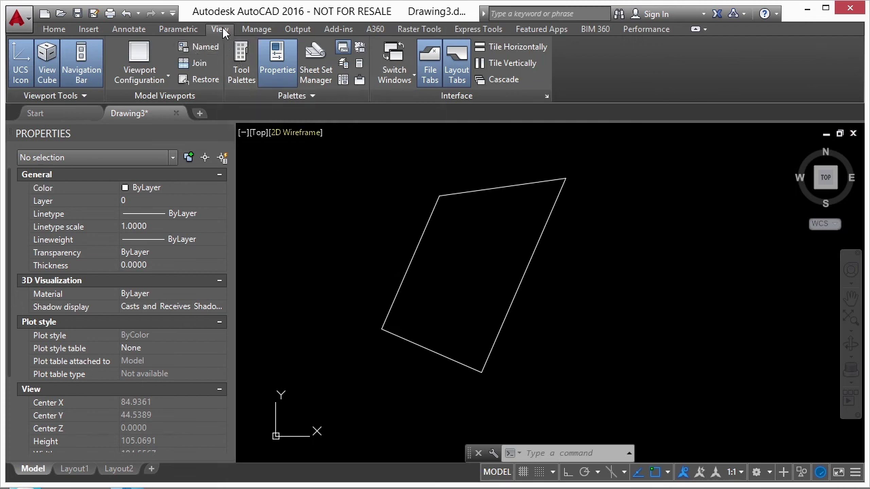
# Step: Restore Visualize to the ribbon and bring up its tools
pyautogui.rightClick(224, 29)
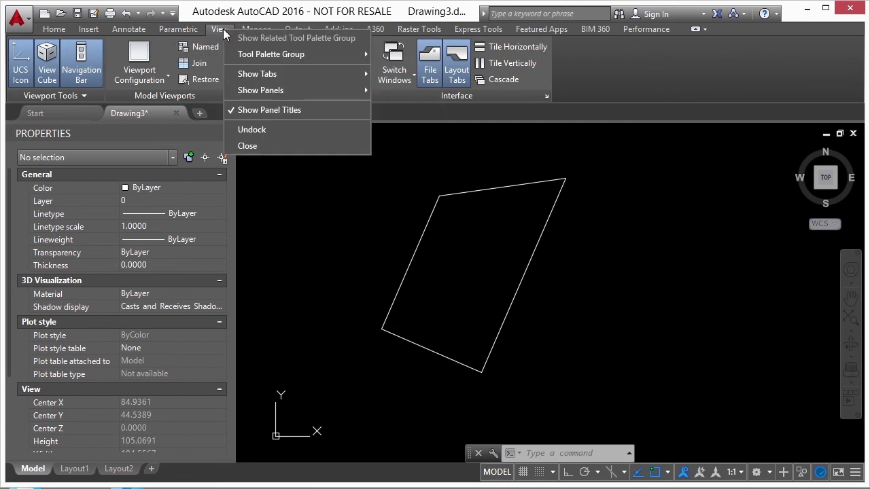
pyautogui.moveTo(259, 71)
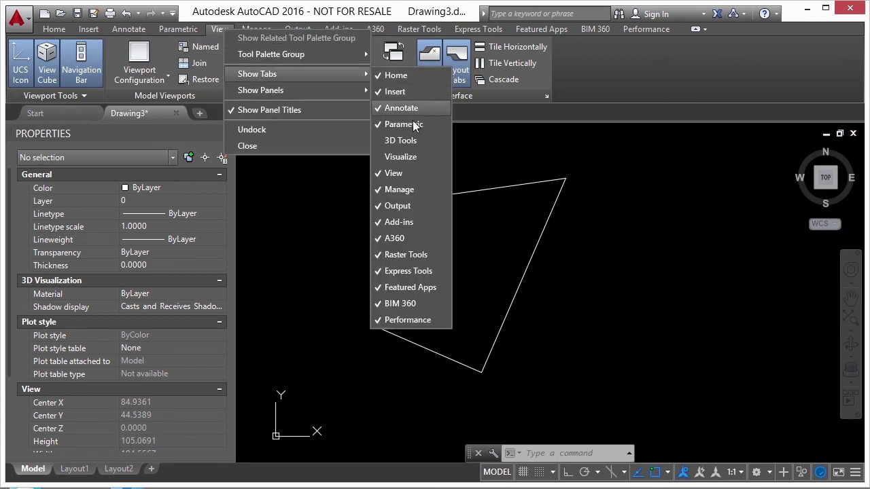
pyautogui.click(401, 159)
pyautogui.click(226, 29)
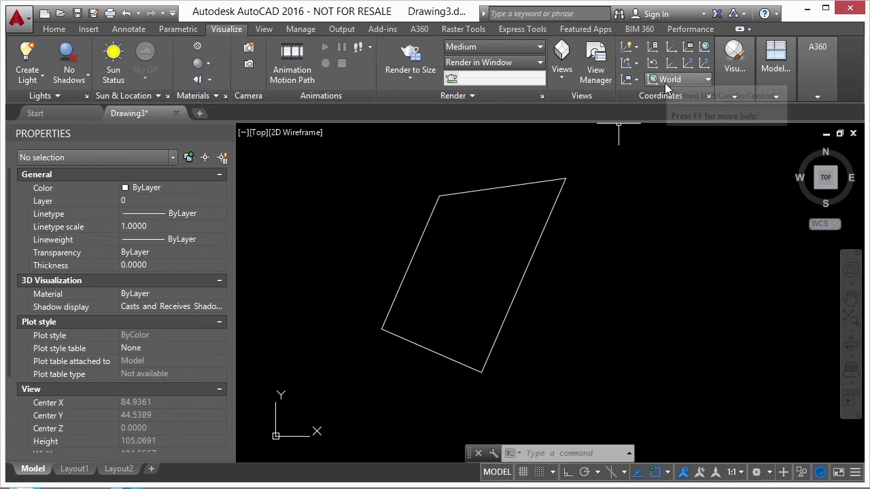
# Step: Move the UCS origin to the outline's lower-left corner and align its X axis with the slanted left edge
pyautogui.click(634, 47)
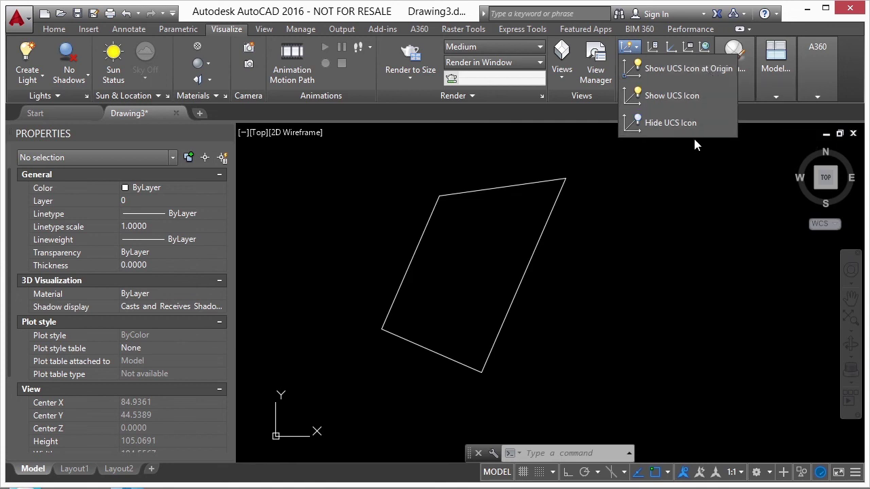
pyautogui.click(276, 407)
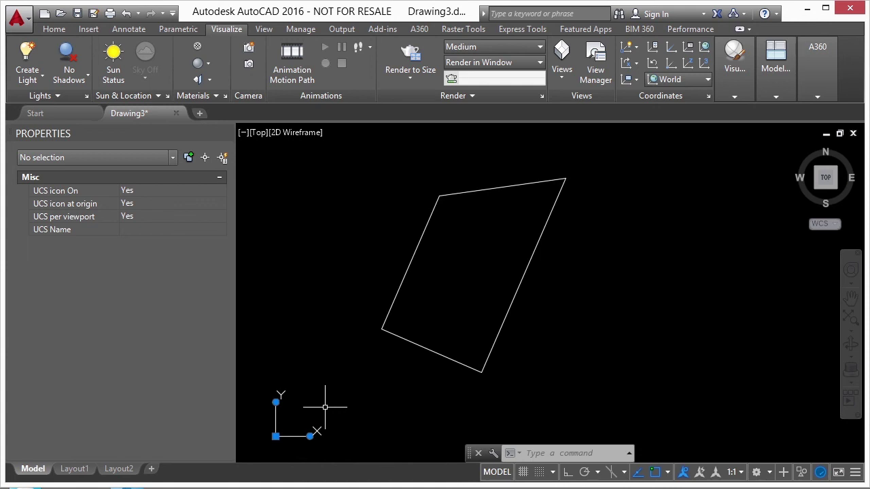
pyautogui.click(274, 437)
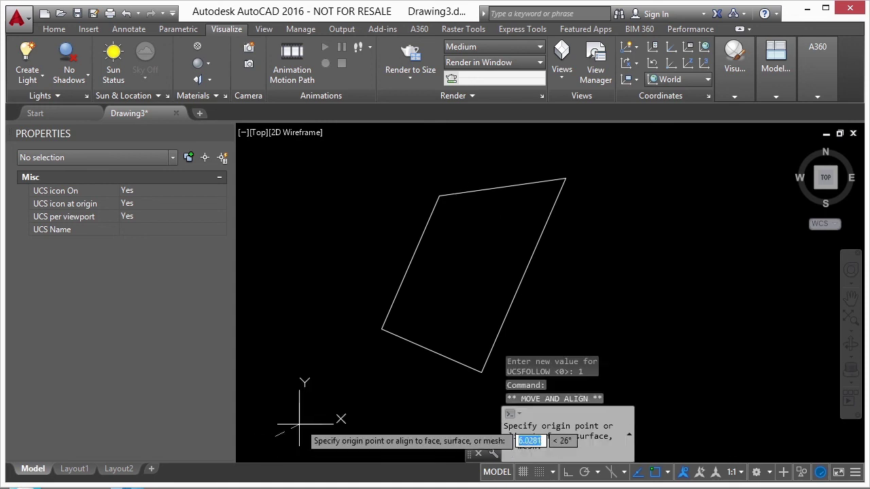
pyautogui.click(385, 331)
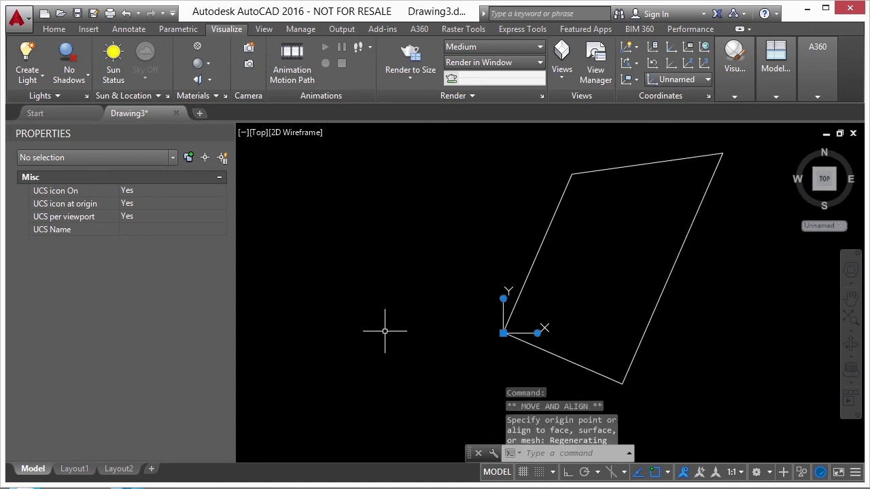
pyautogui.click(537, 333)
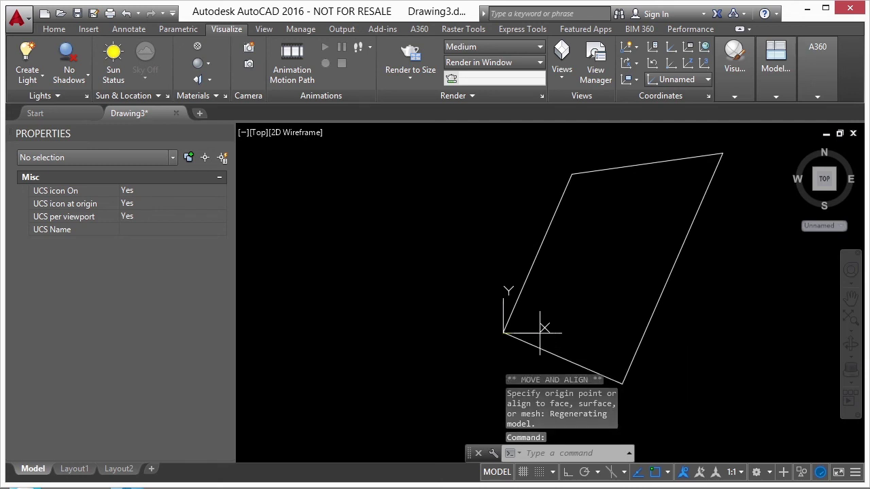
pyautogui.click(562, 187)
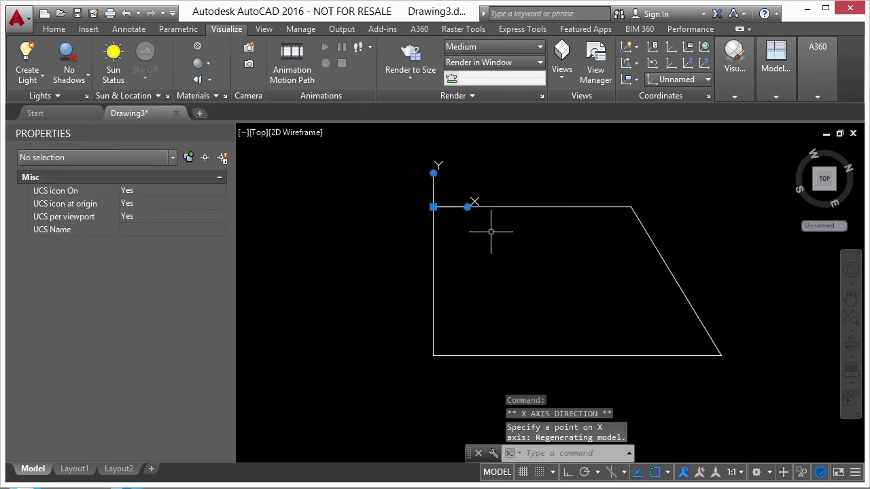
pyautogui.press('Escape')
# Step: With Ortho on, draw a horizontal line from inside the outline past its left edge, then a vertical line downward from its end
pyautogui.scroll(-2, 462, 255)
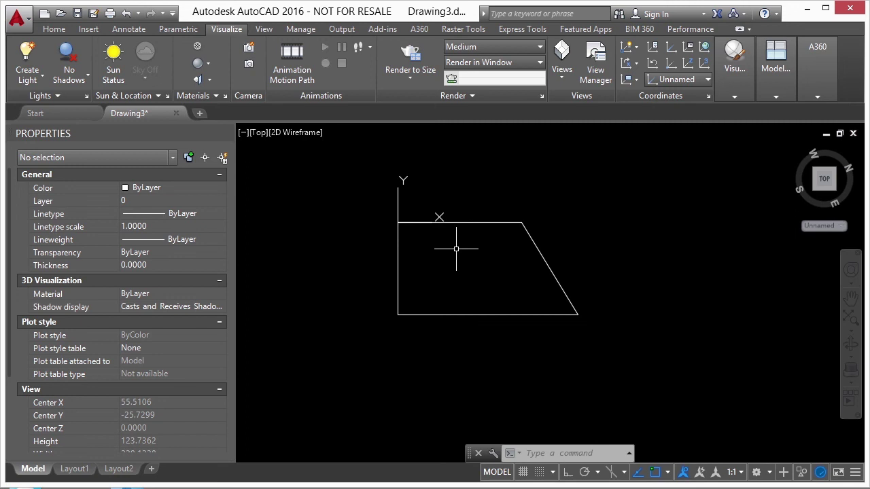
pyautogui.write('l')
pyautogui.press('Return')
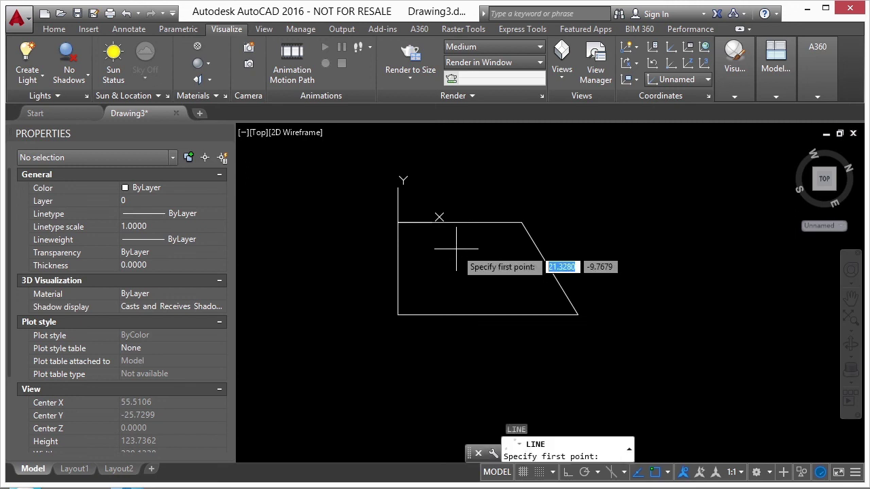
pyautogui.click(496, 253)
pyautogui.press('F8')
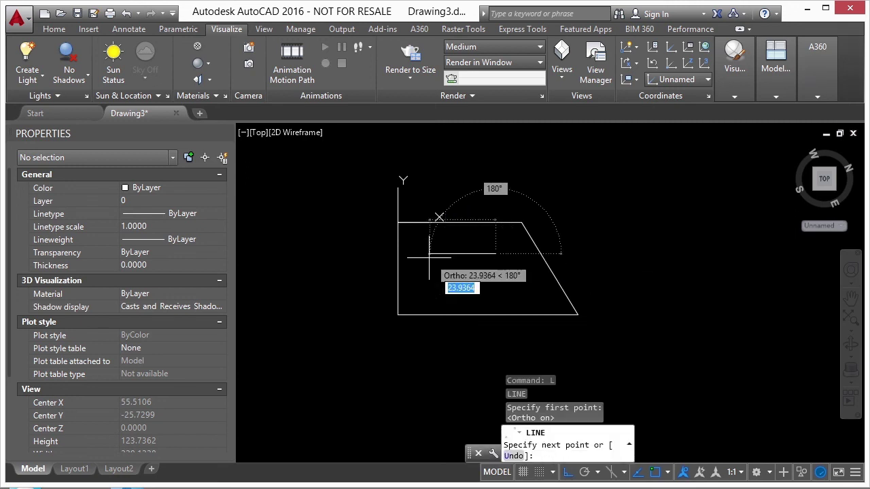
pyautogui.click(343, 254)
pyautogui.click(344, 358)
pyautogui.press('Return')
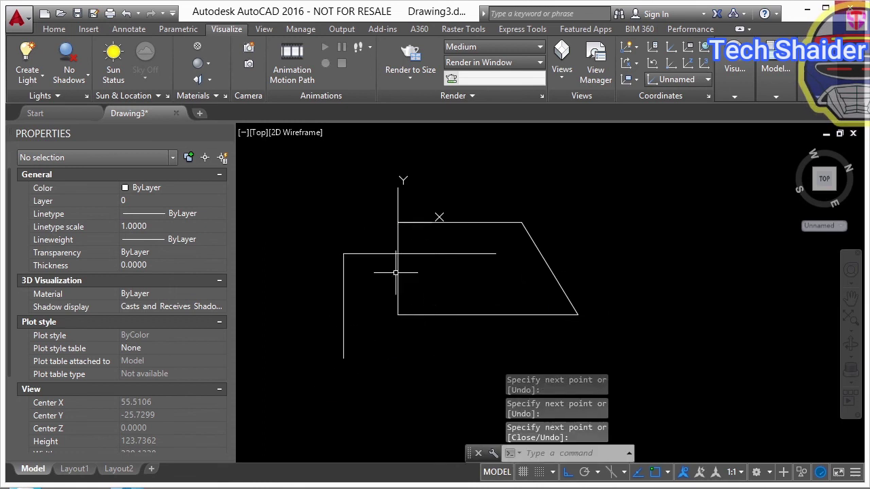
# Step: Highlight the new horizontal line together with the outline's upper edge to compare their directions
pyautogui.click(441, 253)
pyautogui.click(468, 222)
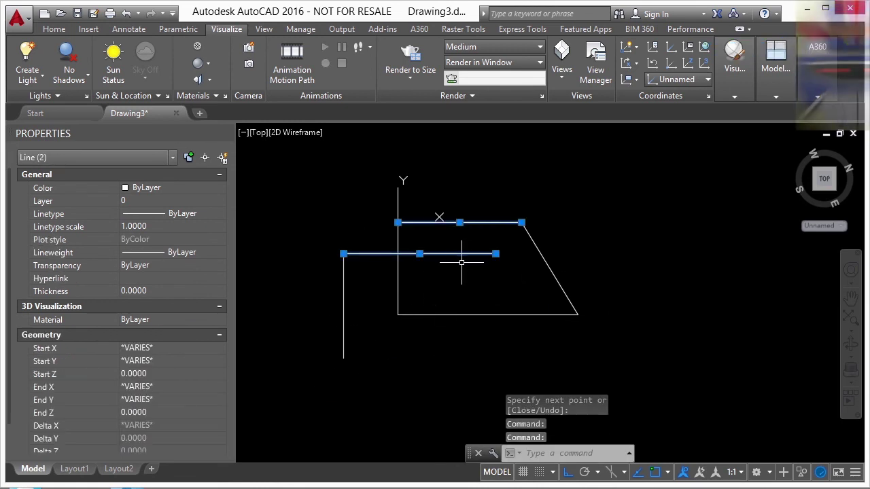
pyautogui.press('Escape')
pyautogui.moveTo(417, 278); pyautogui.dragTo(303, 220)
pyautogui.press('Escape')
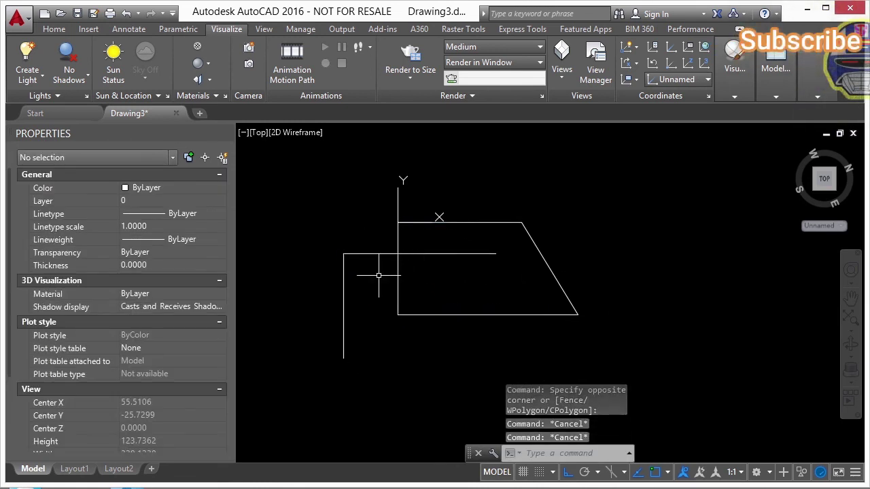
# Step: Erase the horizontal and vertical lines crossing and beside the outline
pyautogui.write('e')
pyautogui.press('Return')
pyautogui.moveTo(350, 235); pyautogui.dragTo(337, 285)
pyautogui.press('Return')
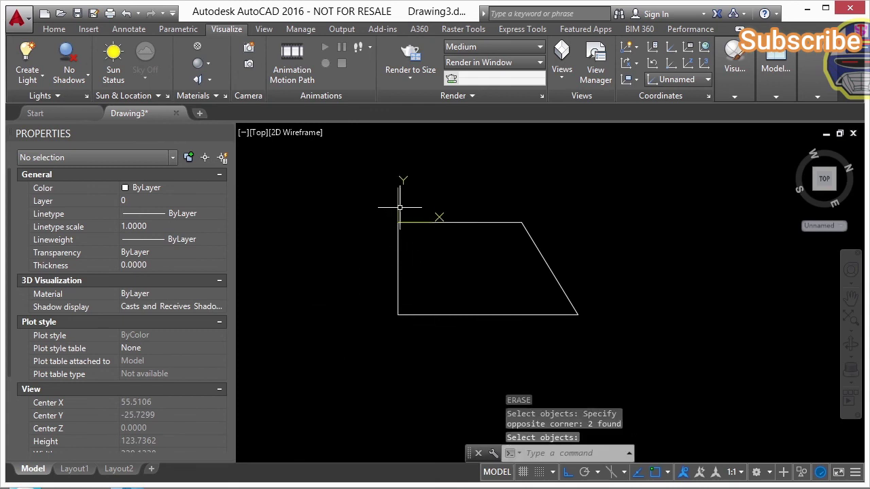
# Step: Realign the UCS X axis along the outline's vertical left edge, pointing toward its lower corner
pyautogui.click(398, 208)
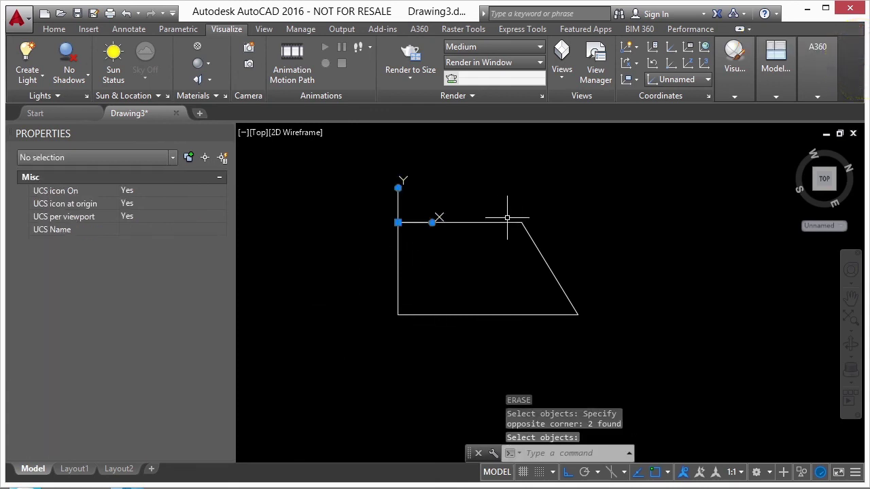
pyautogui.click(432, 222)
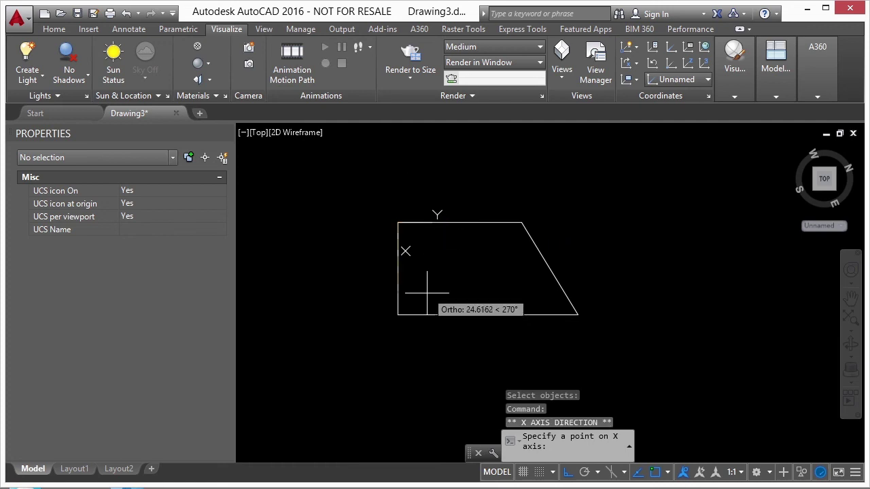
pyautogui.click(398, 310)
# Step: Move the UCS origin to the outline's upper-left corner and align the X axis with the sloping upper edge
pyautogui.click(468, 344)
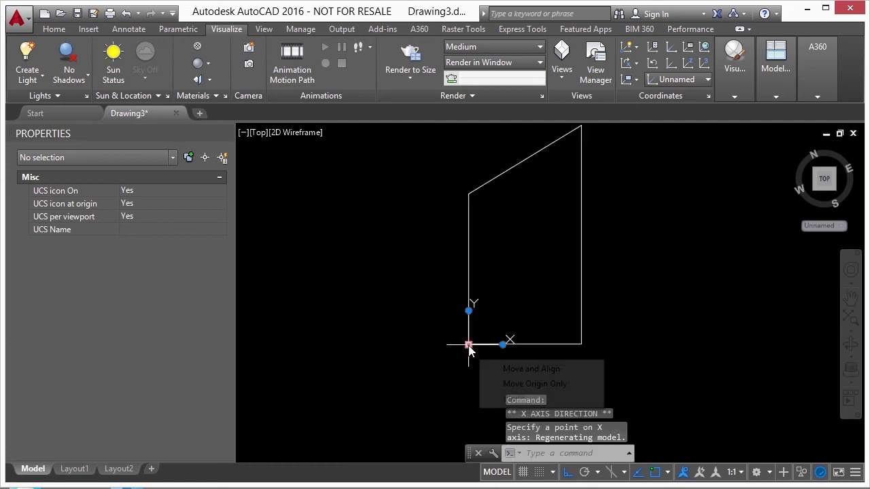
pyautogui.click(469, 194)
pyautogui.click(581, 126)
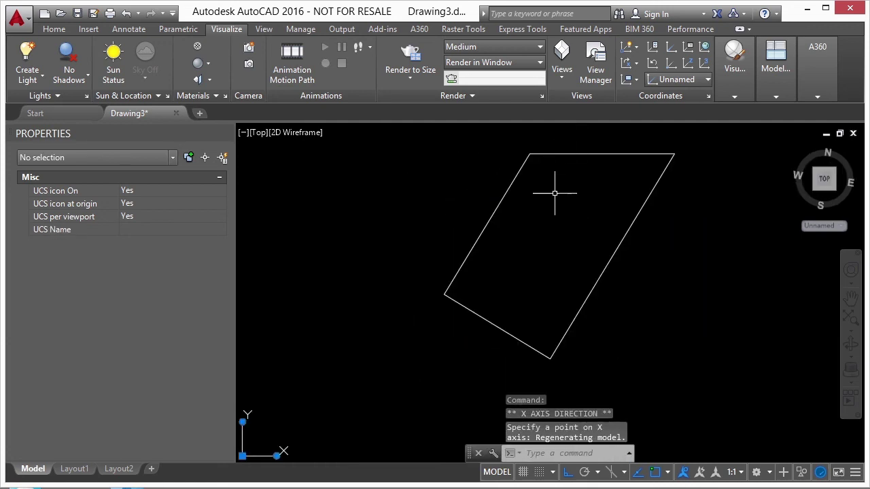
# Step: Reset the UCS to World
pyautogui.moveTo(534, 216); pyautogui.dragTo(449, 245, button='middle')
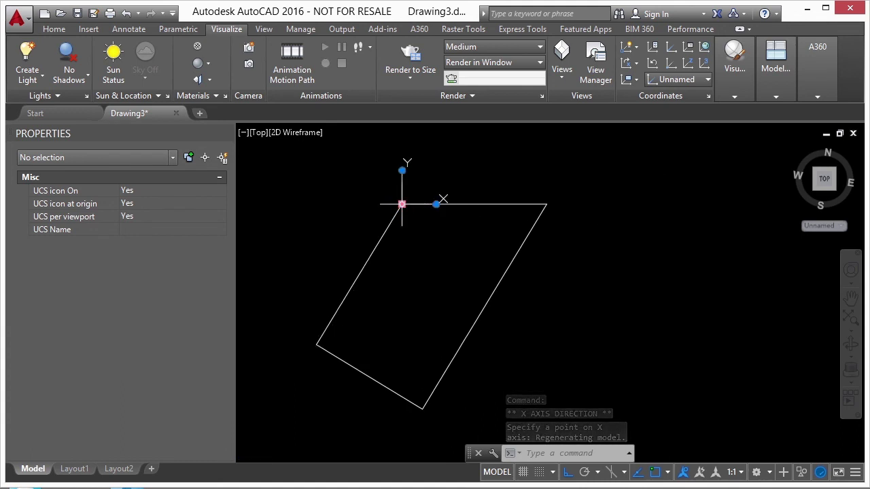
pyautogui.moveTo(401, 205)
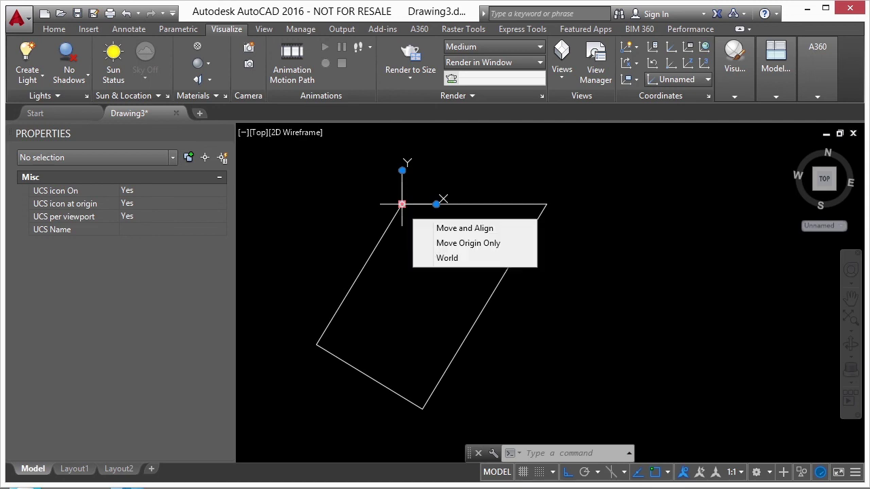
pyautogui.click(446, 260)
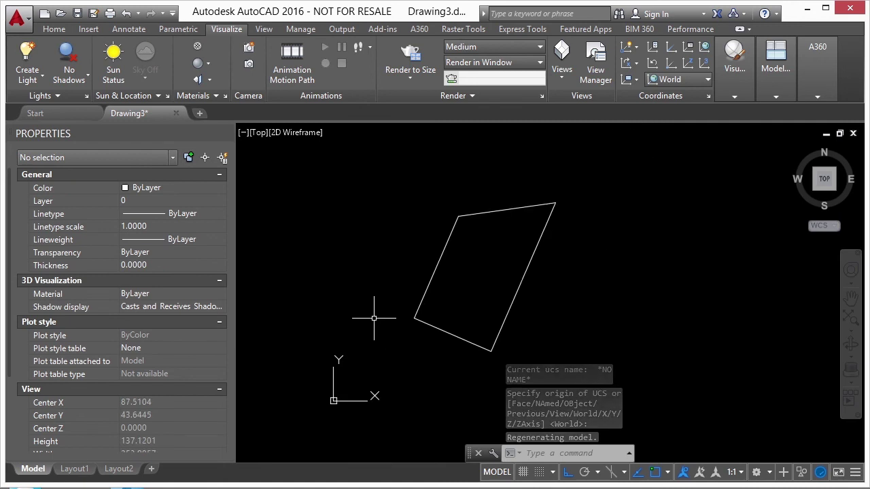
pyautogui.write('c')
pyautogui.press('Return')
pyautogui.write('0,0')
pyautogui.press('Return')
pyautogui.moveTo(383, 383); pyautogui.dragTo(401, 344, button='middle')
pyautogui.press('Escape')
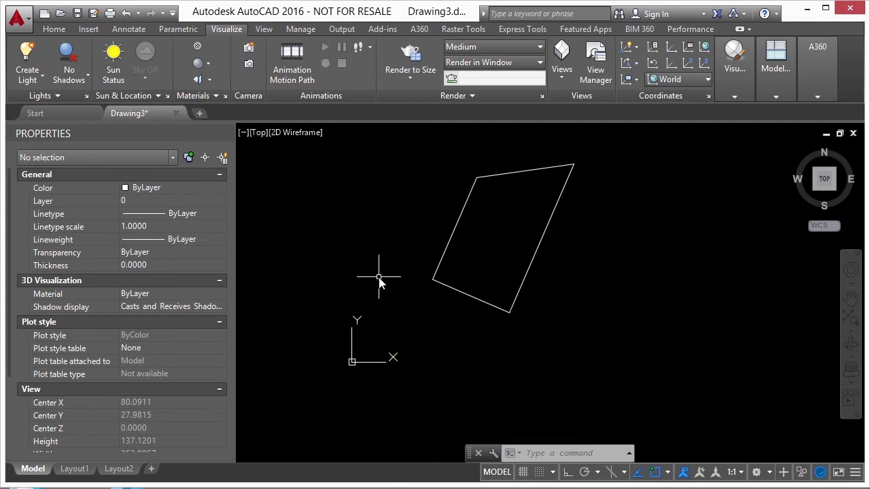
# Step: Draw a circle of radius 10 centered at 0,0
pyautogui.press('Return')
pyautogui.write('0,0')
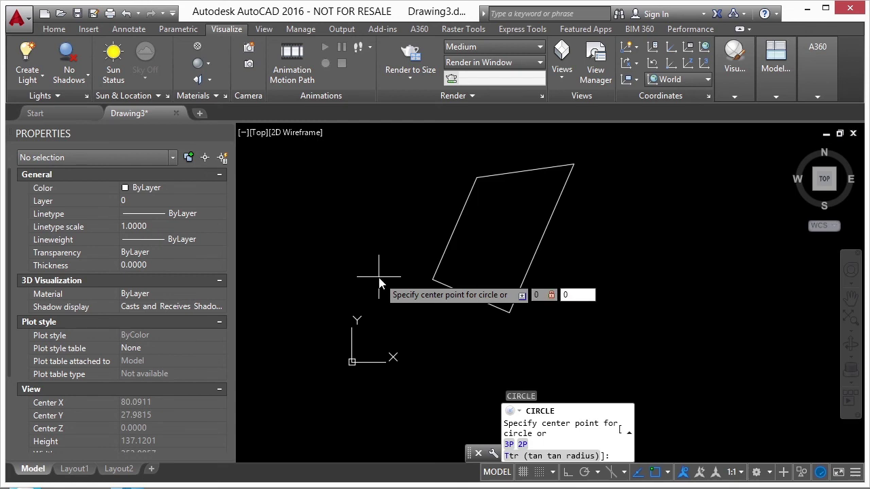
pyautogui.press('Return')
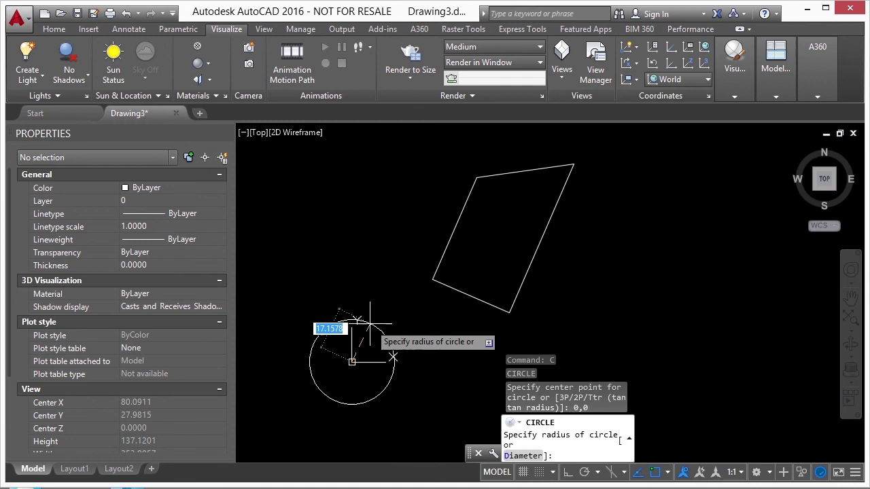
pyautogui.write('10')
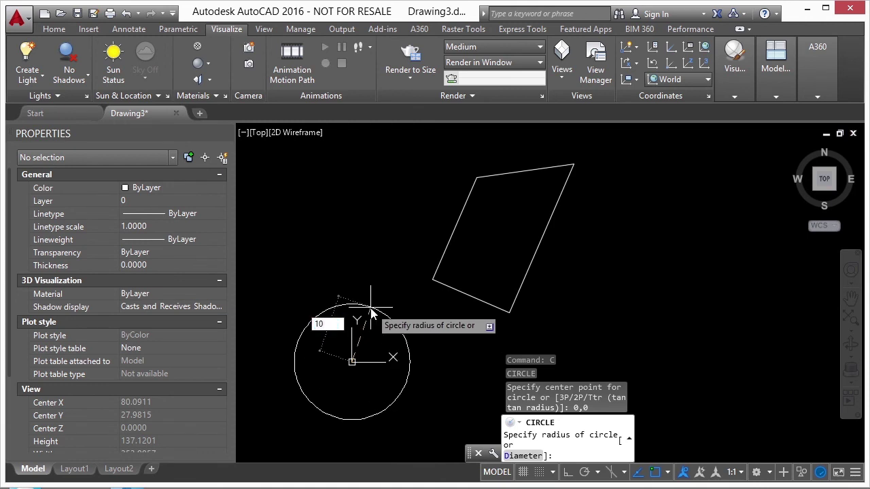
pyautogui.press('Return')
# Step: Inspect the circle's center coordinates and radius against the UCS origin
pyautogui.scroll(3, 364, 319)
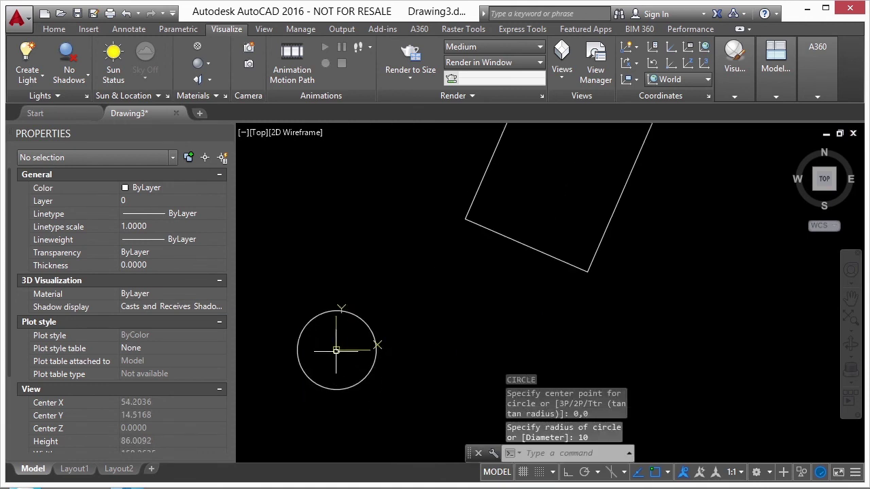
pyautogui.click(368, 324)
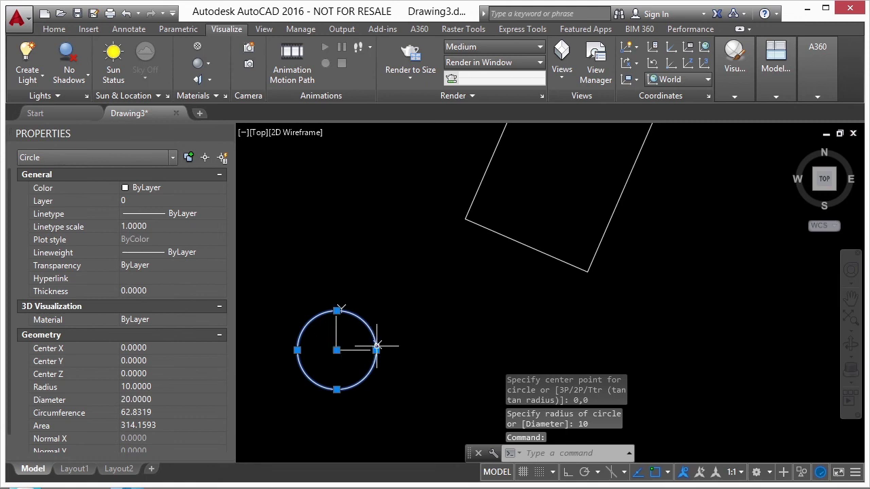
pyautogui.press('Escape')
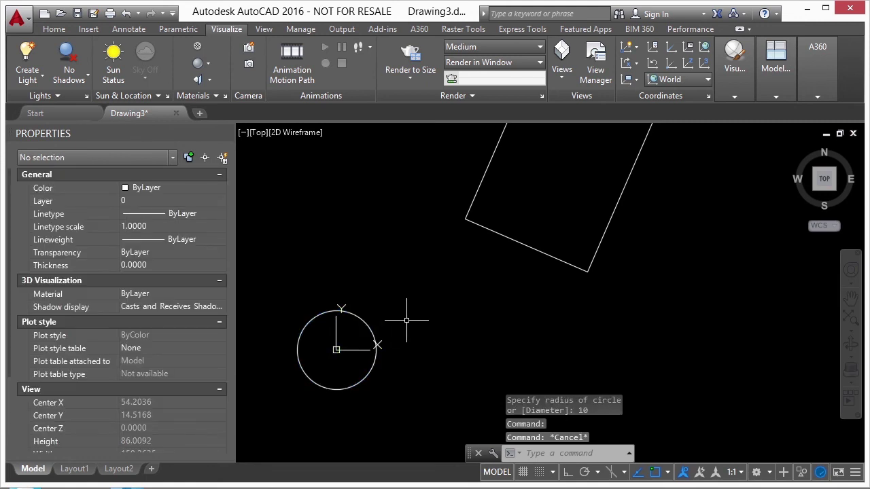
pyautogui.scroll(-4, 405, 324)
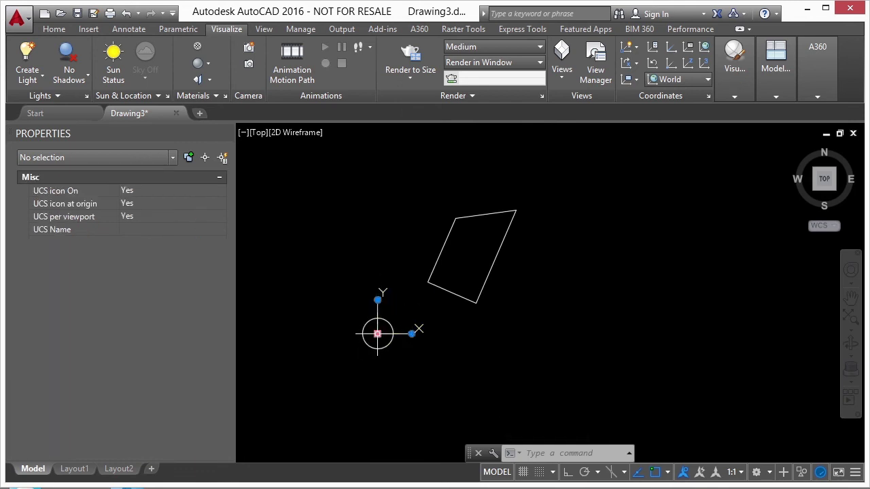
# Step: Restore the previous user coordinate system
pyautogui.press('Escape')
pyautogui.press('Escape')
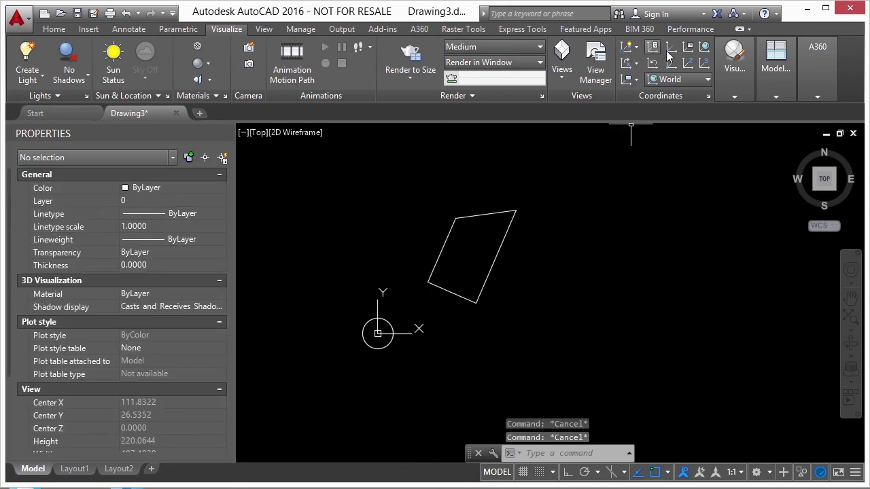
pyautogui.click(668, 96)
pyautogui.click(636, 63)
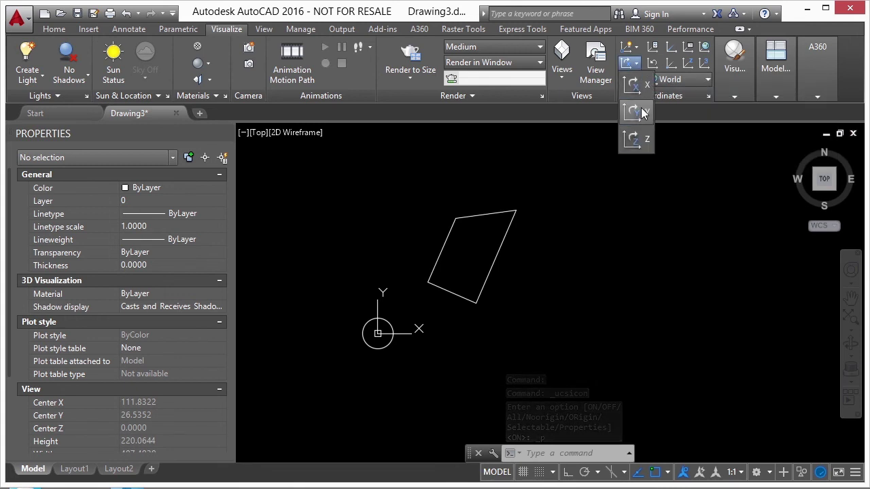
pyautogui.click(653, 62)
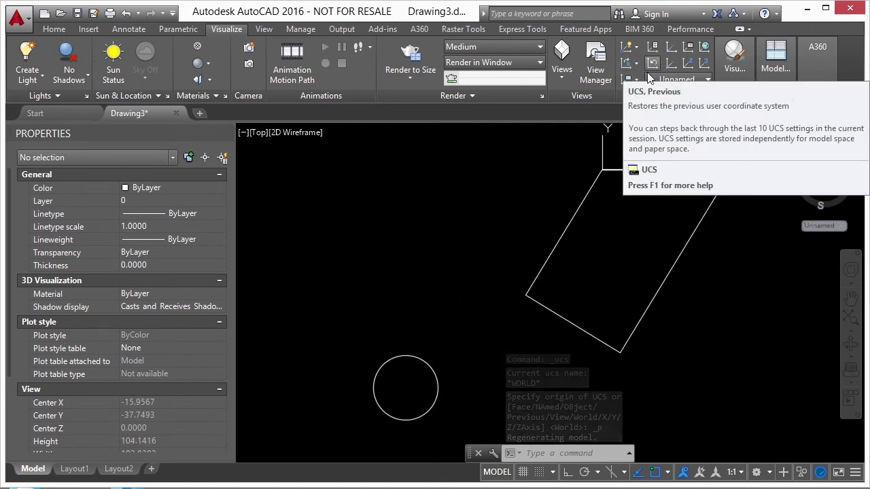
# Step: Move the UCS origin to the circle's center, and reset the UCS to World
pyautogui.click(670, 62)
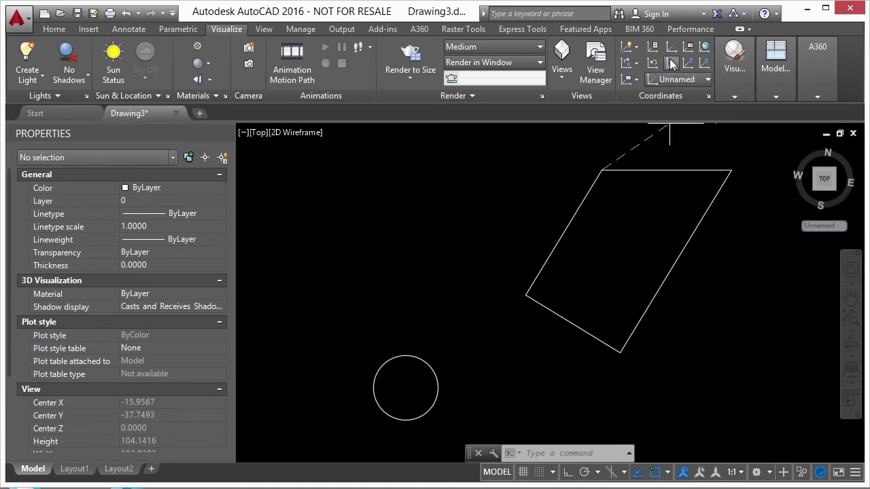
pyautogui.click(406, 388)
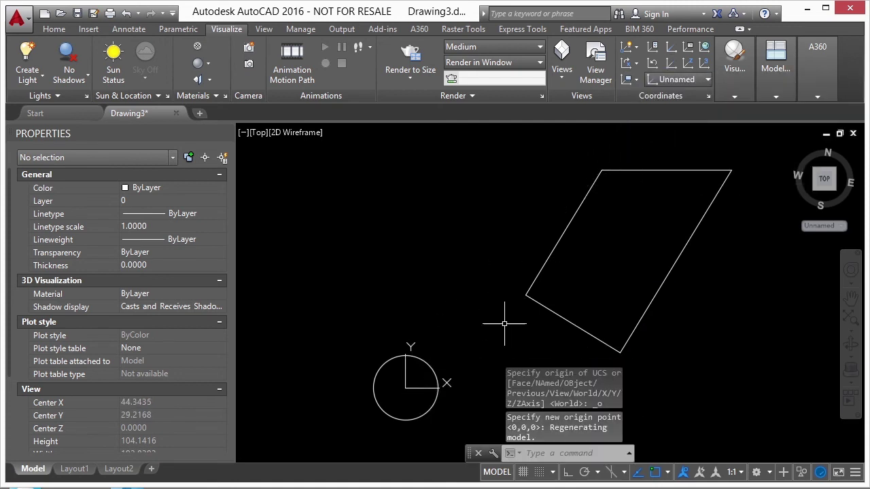
pyautogui.click(672, 79)
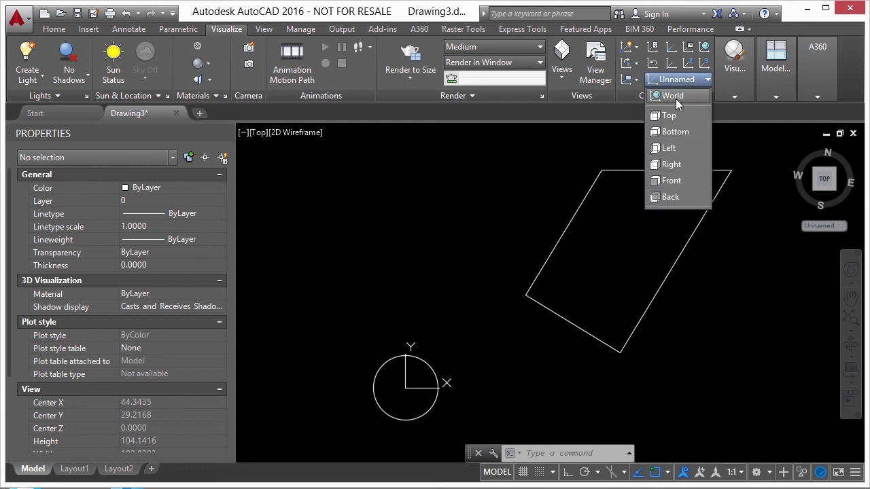
pyautogui.click(675, 94)
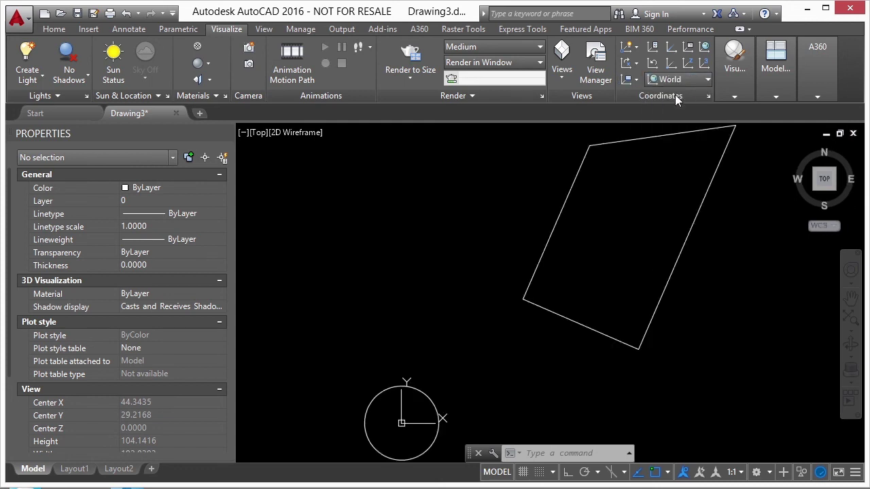
# Step: Move the UCS origin to the outline's lower-right corner and align the X axis with its long right edge
pyautogui.click(415, 422)
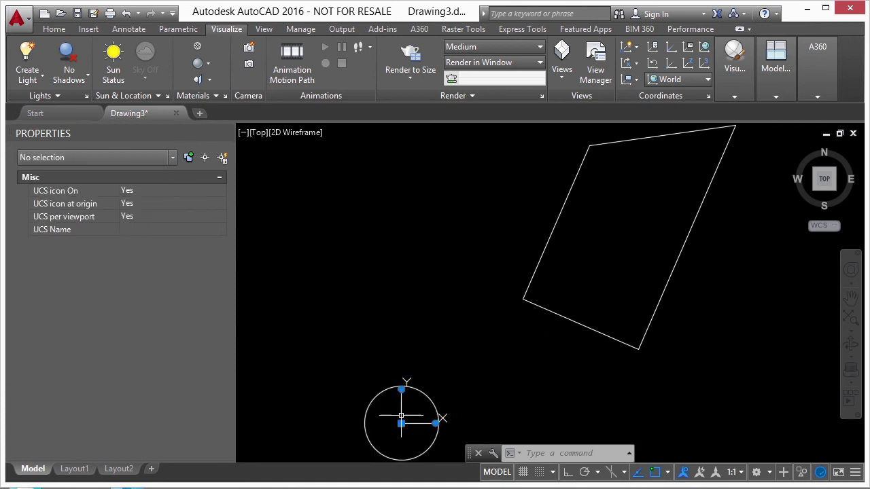
pyautogui.moveTo(401, 423)
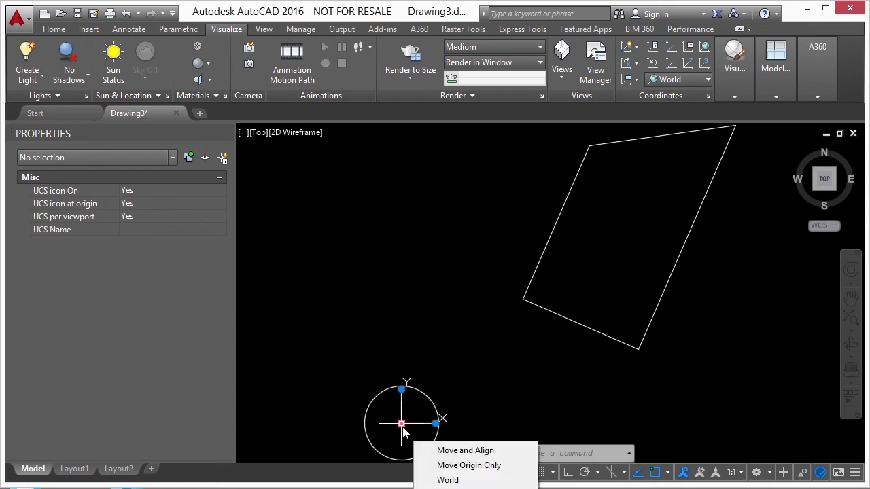
pyautogui.click(445, 433)
pyautogui.click(639, 349)
pyautogui.click(673, 349)
pyautogui.click(717, 159)
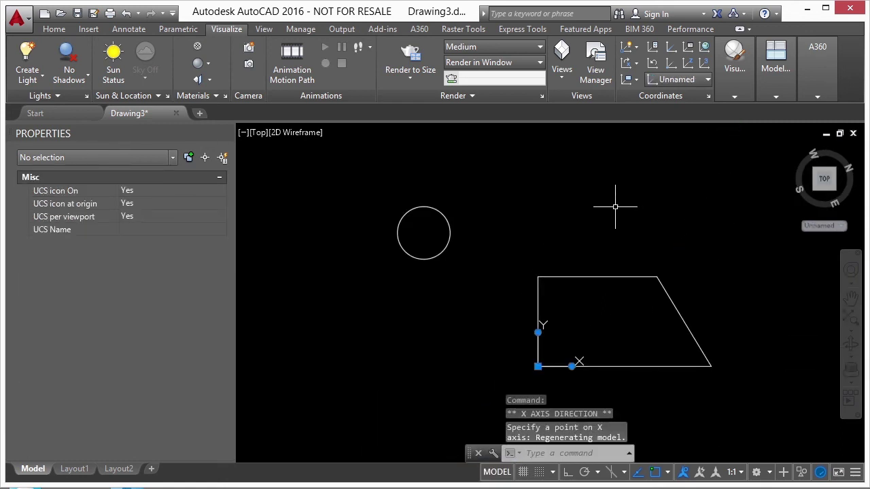
pyautogui.press('Escape')
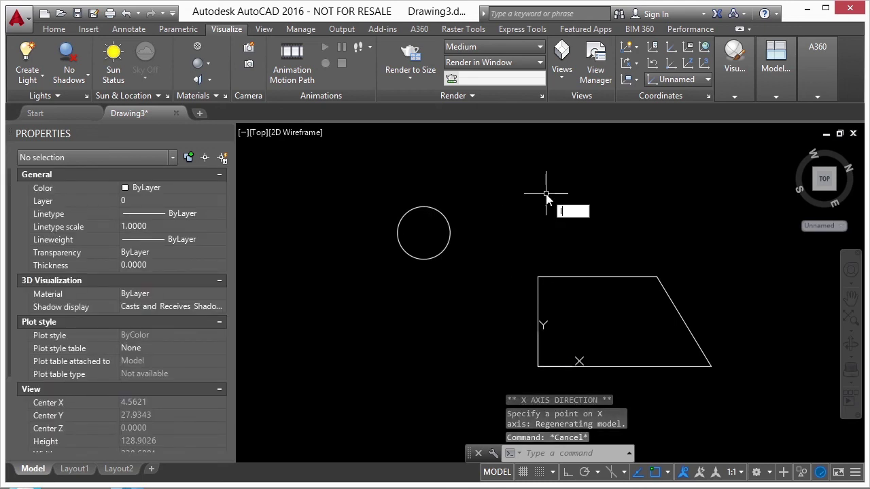
# Step: Draw a line from 0,0 to the circle's center
pyautogui.write('l')
pyautogui.press('Return')
pyautogui.write('0,0')
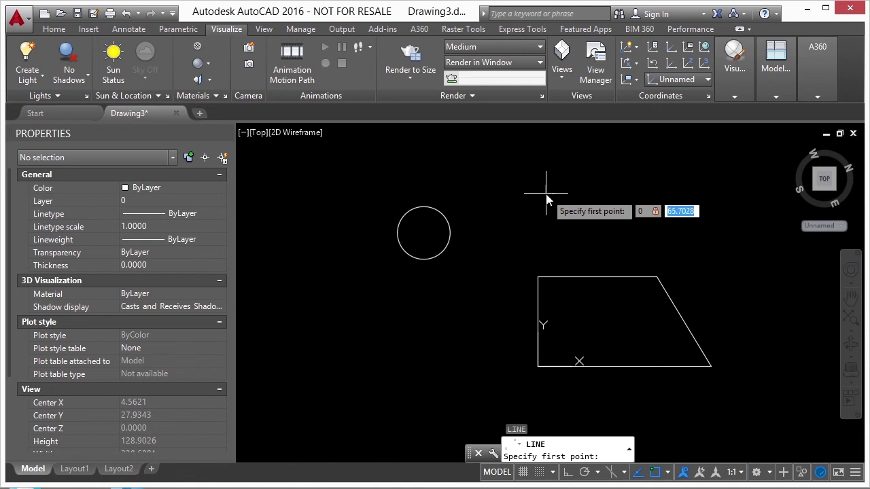
pyautogui.press('Return')
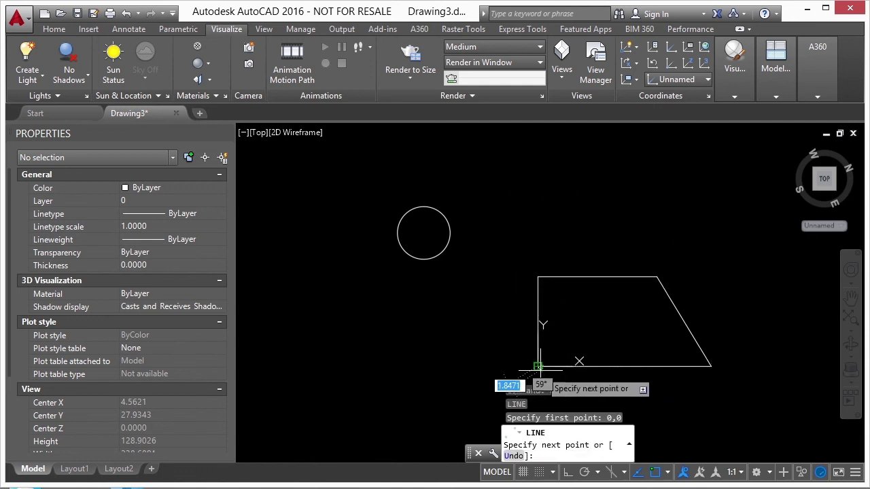
pyautogui.click(422, 234)
pyautogui.press('Return')
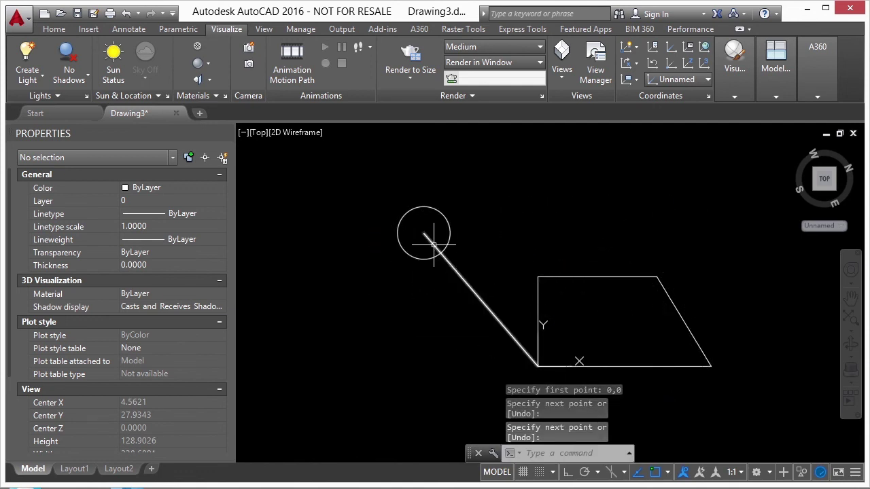
# Step: Inspect the new line's start and end coordinates, length and angle relative to the UCS origin
pyautogui.click(435, 249)
pyautogui.moveTo(423, 234)
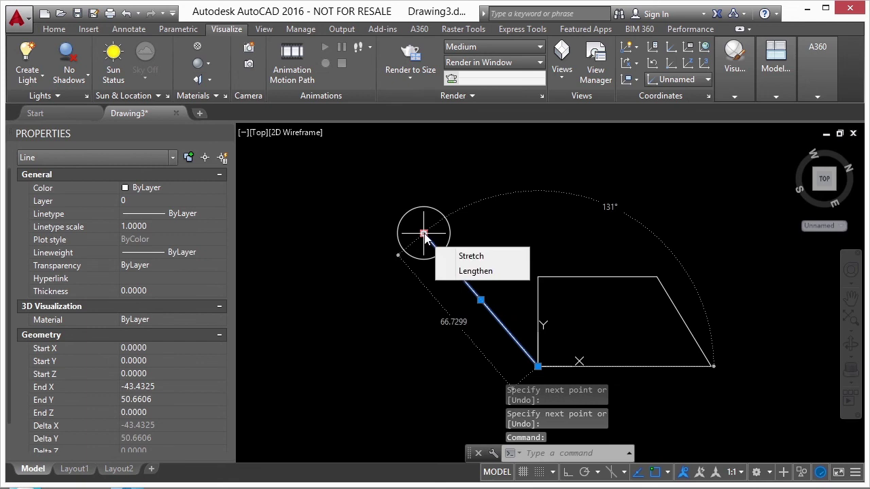
pyautogui.press('Escape')
pyautogui.press('Escape')
pyautogui.scroll(-1, 426, 322)
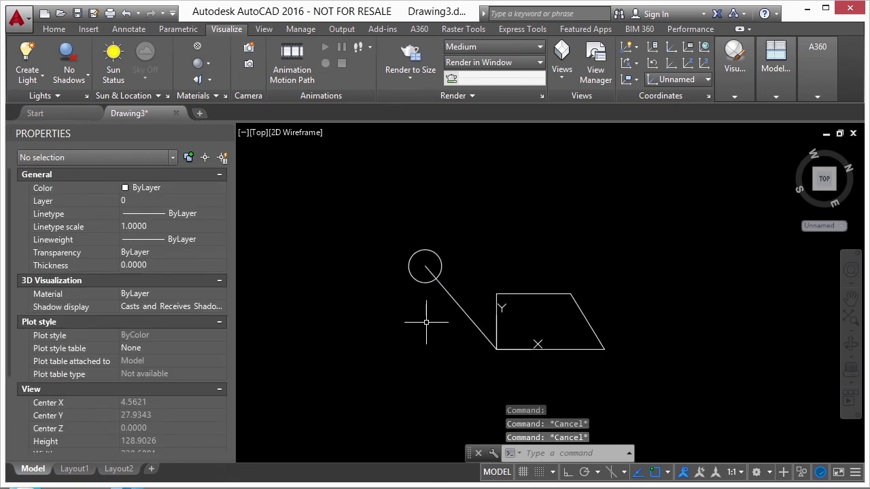
pyautogui.scroll(4, 549, 344)
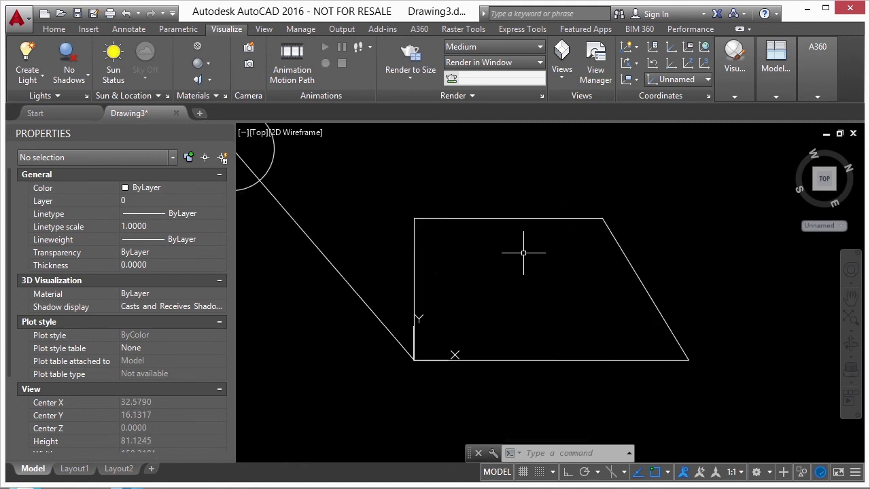
pyautogui.press('Escape')
pyautogui.press('Escape')
pyautogui.press('Escape')
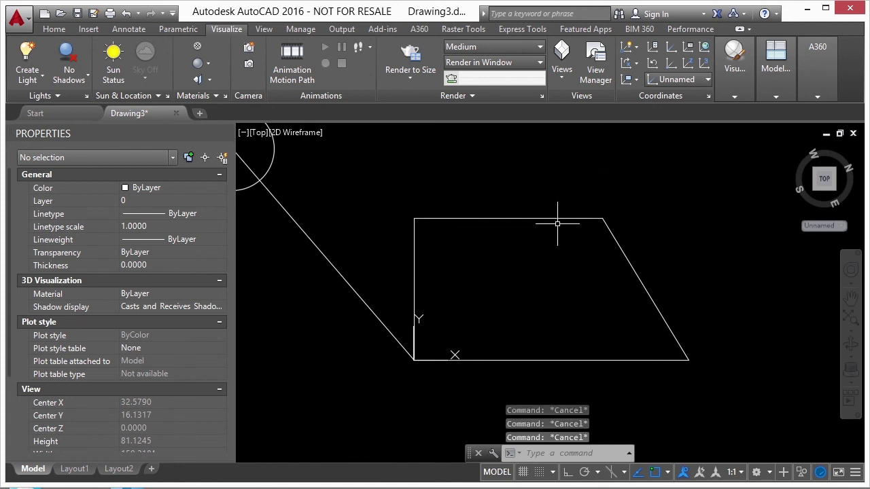
# Step: Reset the UCS to World
pyautogui.write('ucs')
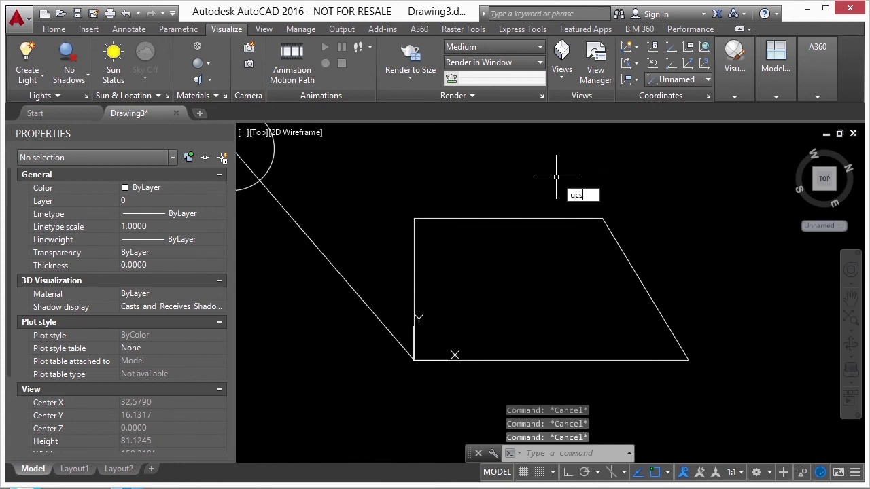
pyautogui.press('Return')
pyautogui.write('w')
pyautogui.press('Return')
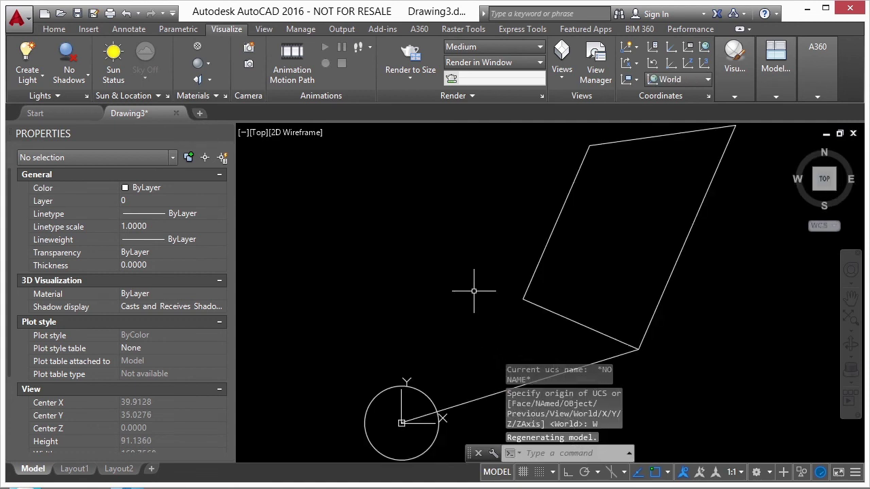
pyautogui.scroll(-2, 472, 290)
pyautogui.press('Escape')
pyautogui.press('Escape')
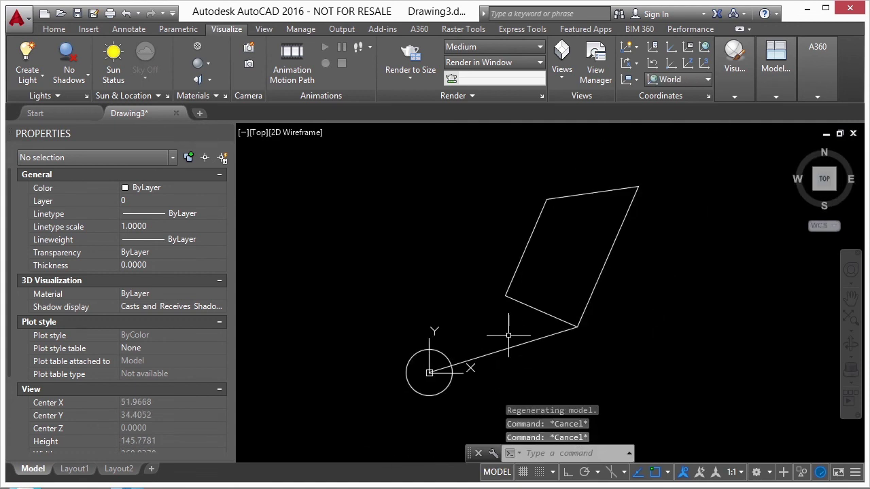
# Step: Relocate the UCS origin to the outline corner where the line ends, with the X axis along the long right edge
pyautogui.click(431, 367)
pyautogui.click(429, 373)
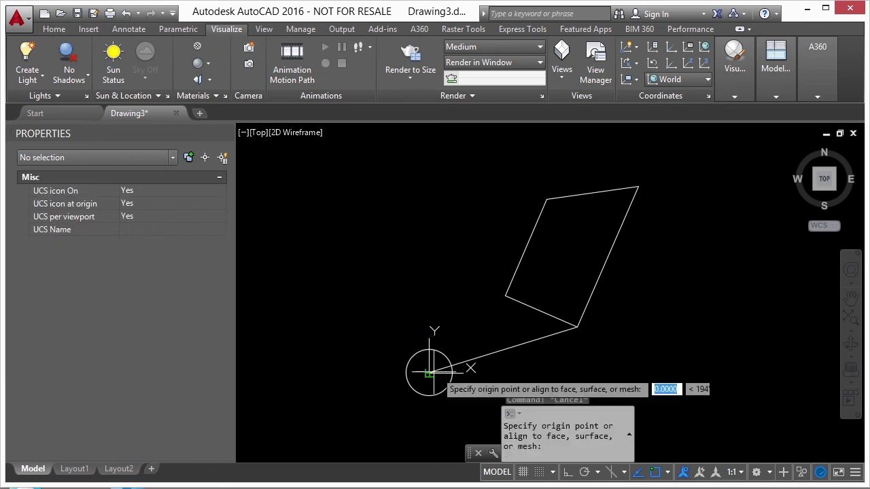
pyautogui.click(577, 326)
pyautogui.click(638, 349)
pyautogui.click(734, 127)
pyautogui.press('Escape')
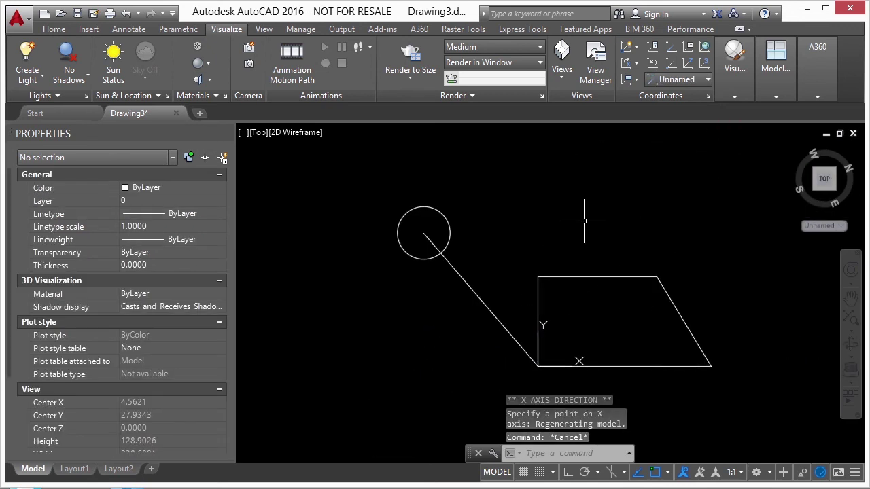
# Step: Rename the current unnamed UCS as UCS-01
pyautogui.click(689, 48)
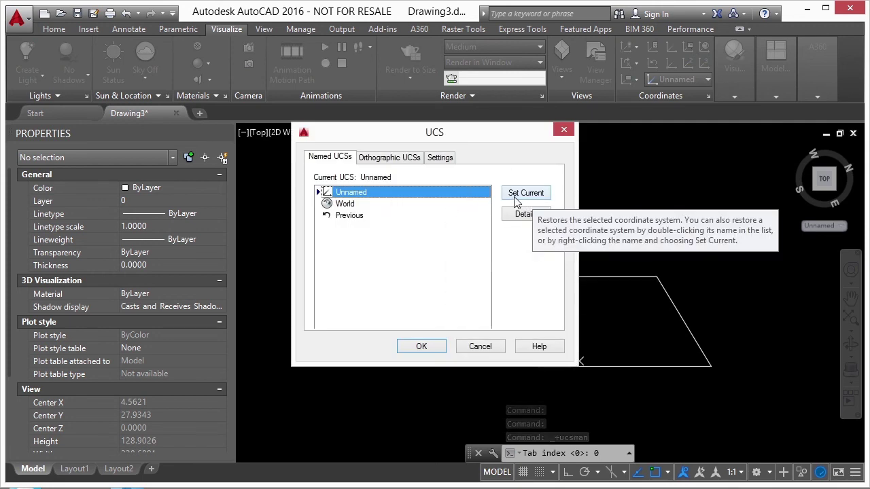
pyautogui.rightClick(352, 193)
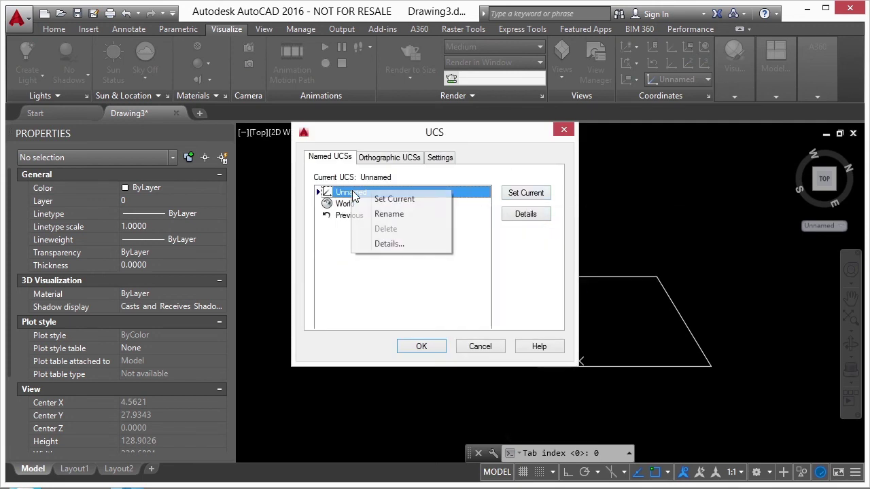
pyautogui.click(389, 213)
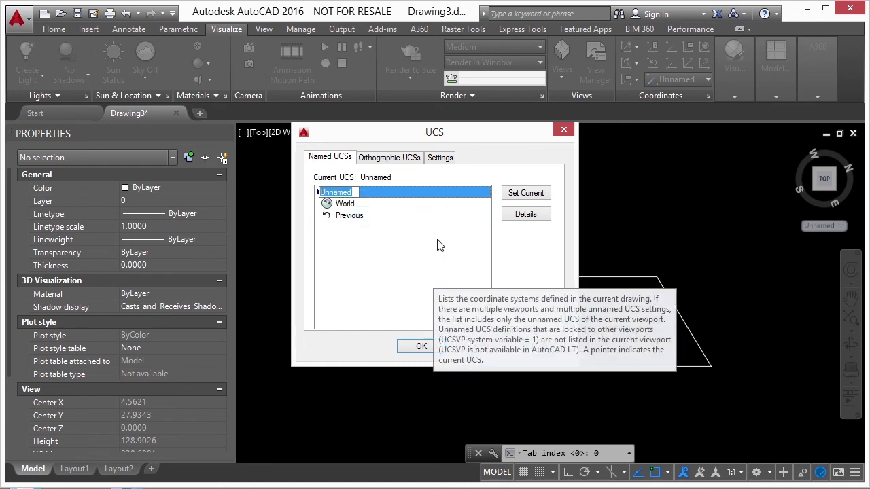
pyautogui.write('UCS')
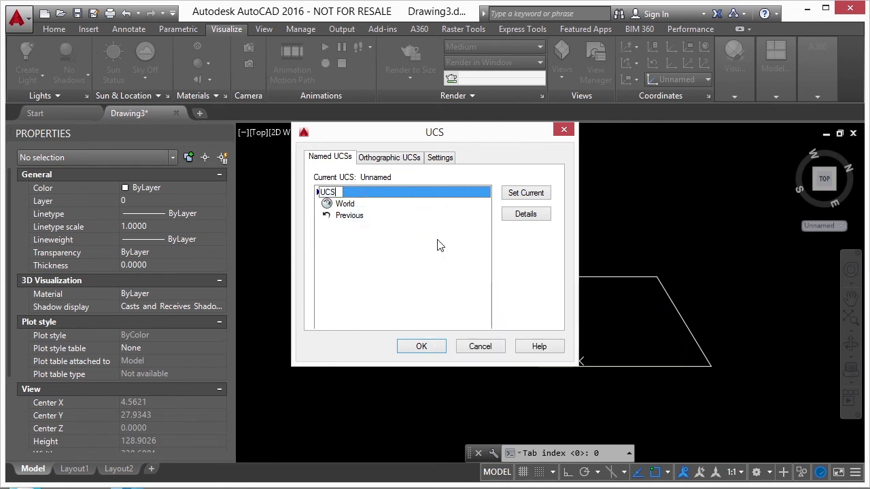
pyautogui.write('-01')
pyautogui.press('Return')
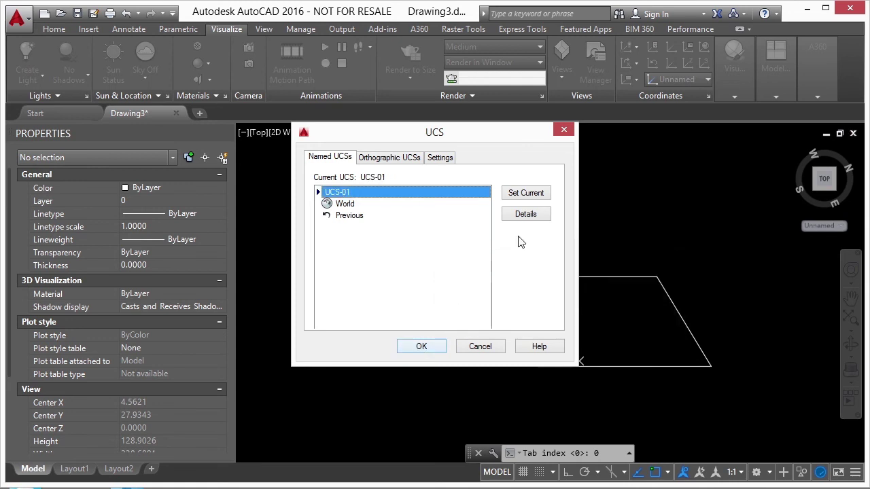
pyautogui.click(421, 346)
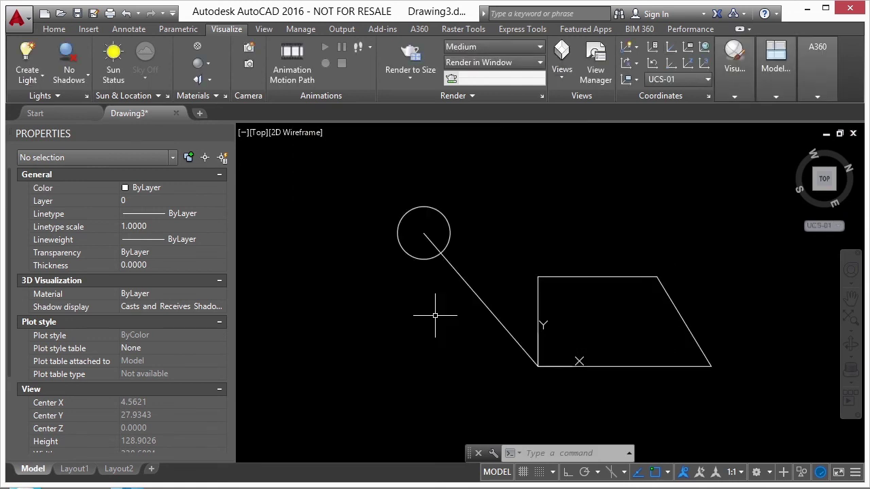
# Step: Switch the current UCS to World and back to UCS-01
pyautogui.click(686, 79)
pyautogui.click(667, 97)
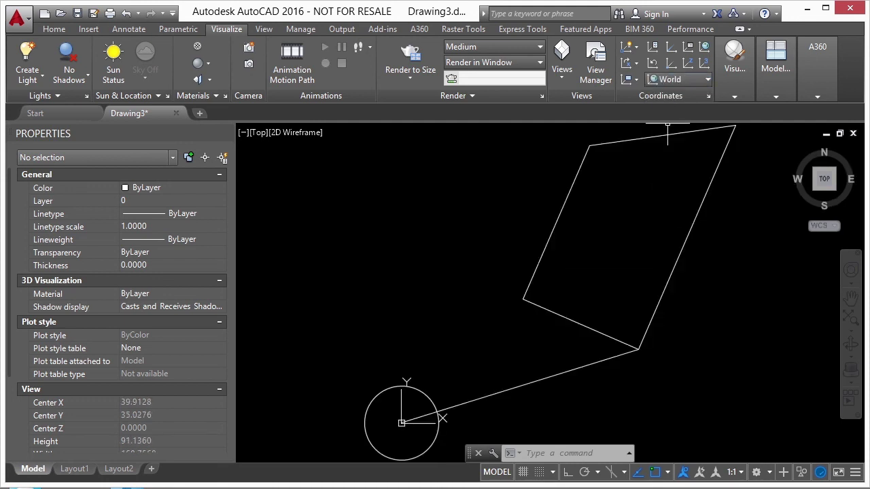
pyautogui.click(683, 80)
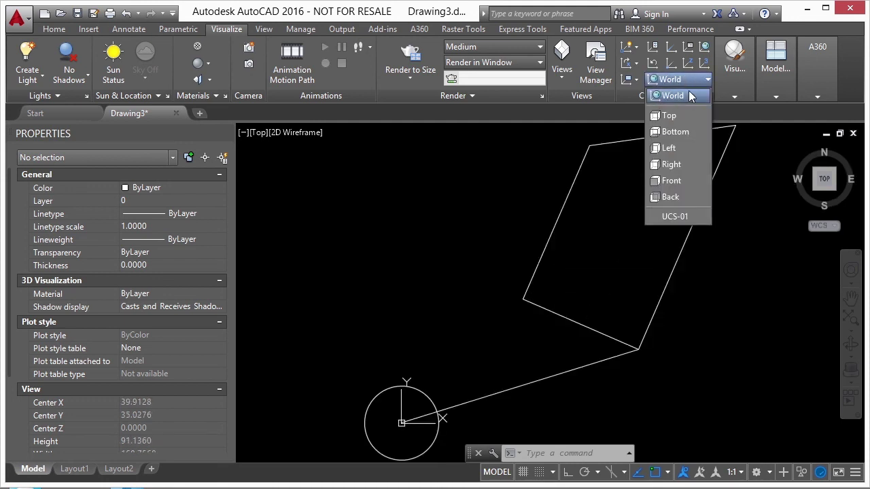
pyautogui.click(675, 216)
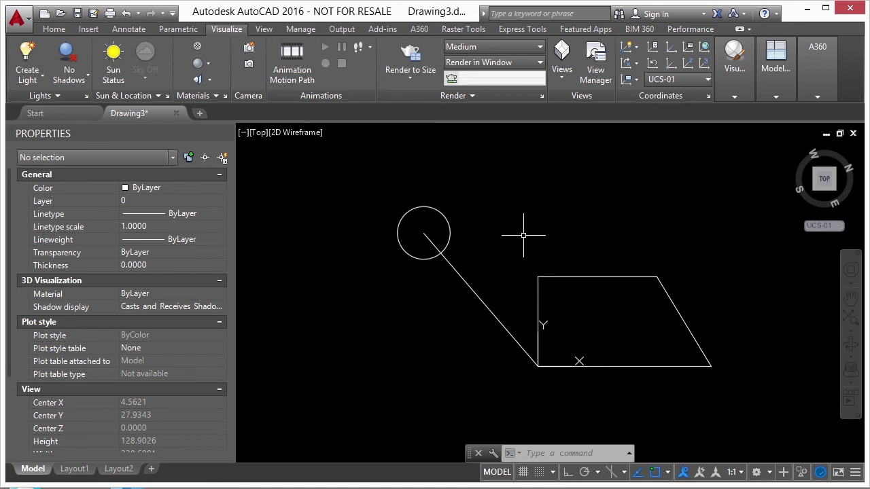
# Step: Add a linear dimension above the outline's horizontal upper edge
pyautogui.click(135, 29)
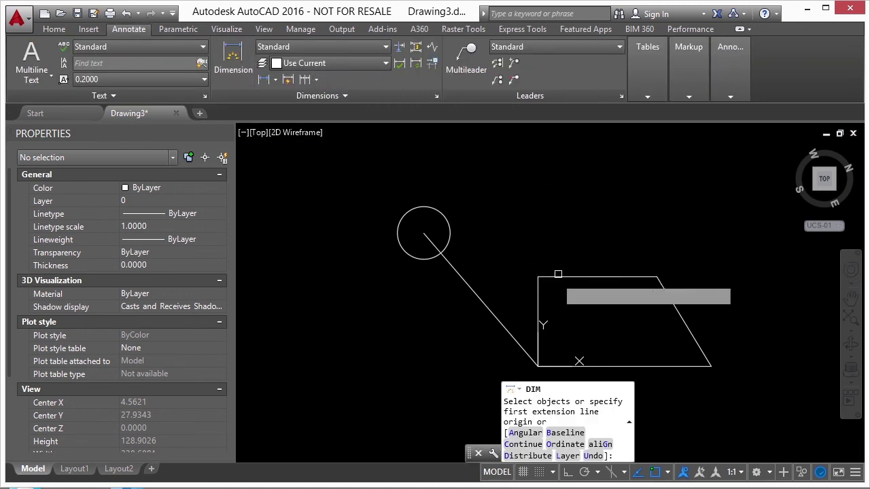
pyautogui.press('Escape')
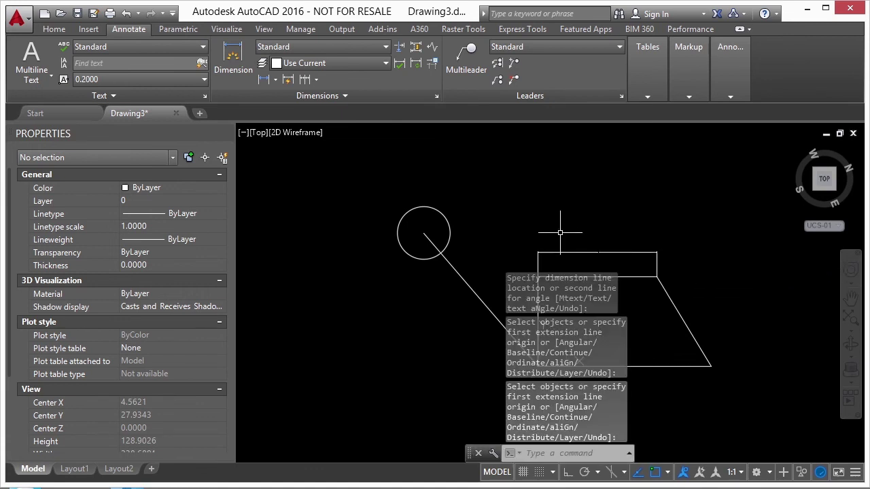
pyautogui.moveTo(607, 239); pyautogui.dragTo(553, 188, button='middle')
pyautogui.scroll(-2, 327, 320)
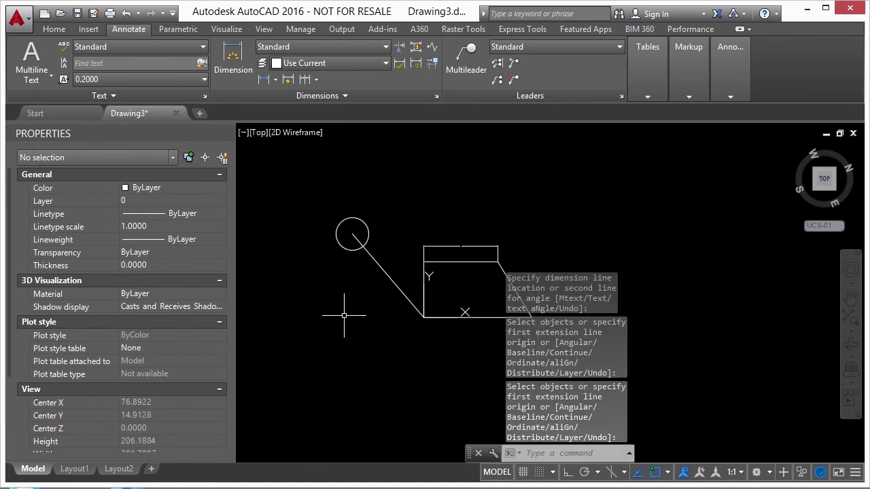
# Step: Move the UCS origin to the outline's corner between the dimensioned edge and the slanted edge, aligning the X axis along the slanted edge
pyautogui.moveTo(450, 231); pyautogui.dragTo(350, 232, button='middle')
pyautogui.scroll(4, 350, 231)
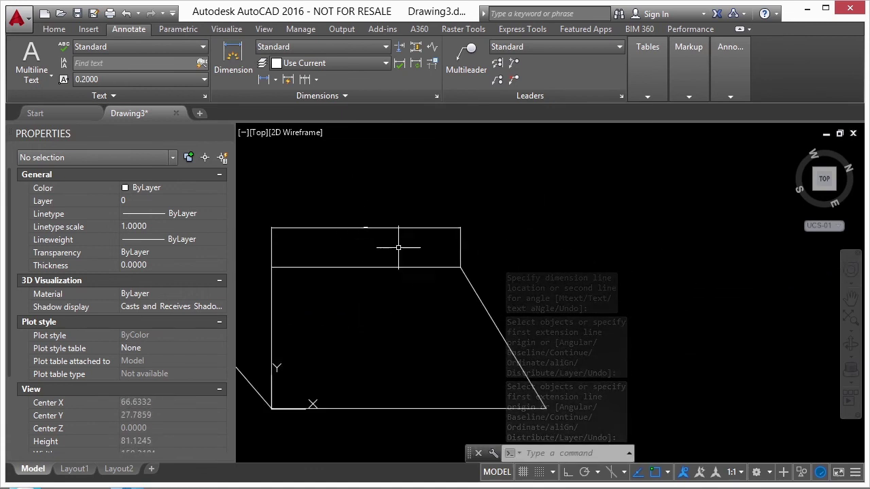
pyautogui.scroll(-2, 471, 198)
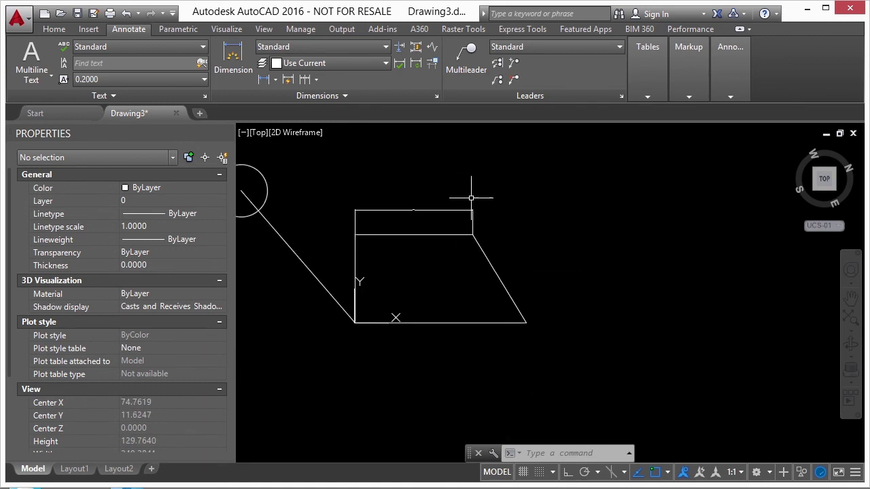
pyautogui.click(358, 284)
pyautogui.click(355, 322)
pyautogui.click(473, 234)
pyautogui.click(691, 276)
pyautogui.click(711, 366)
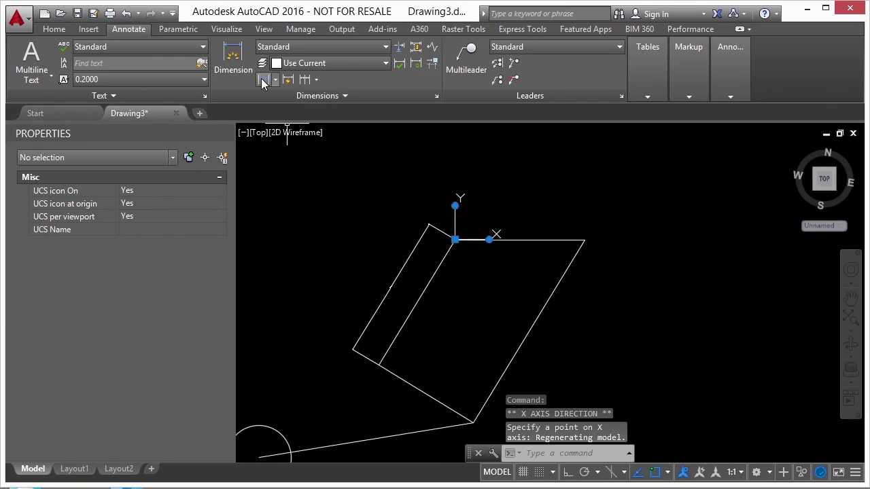
# Step: Add a linear dimension above the edge along the X axis, from its midpoint to its far endpoint
pyautogui.click(233, 61)
pyautogui.click(501, 241)
pyautogui.click(584, 240)
pyautogui.click(556, 204)
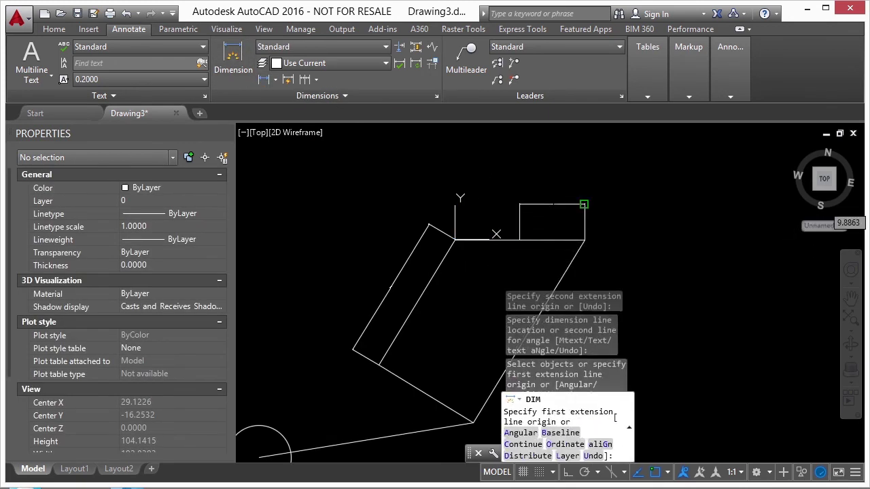
pyautogui.press('Escape')
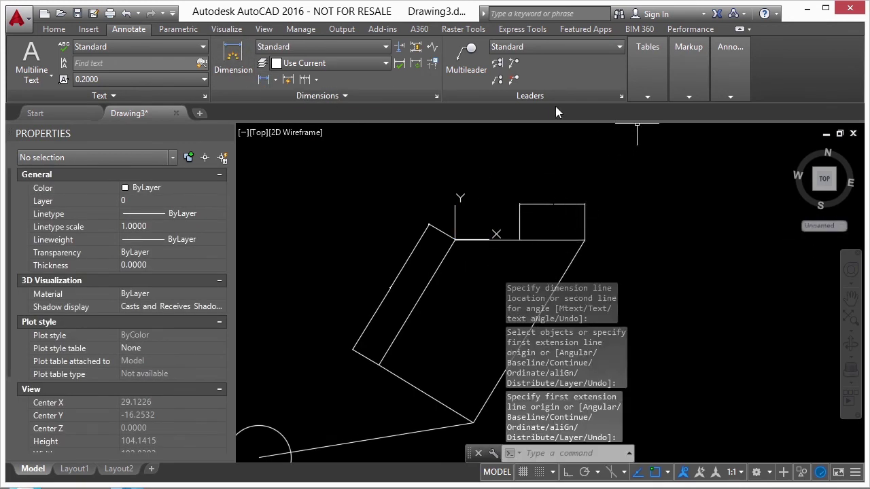
# Step: Set the current UCS to World and examine the dimension on the outline's sloped upper edge
pyautogui.click(236, 33)
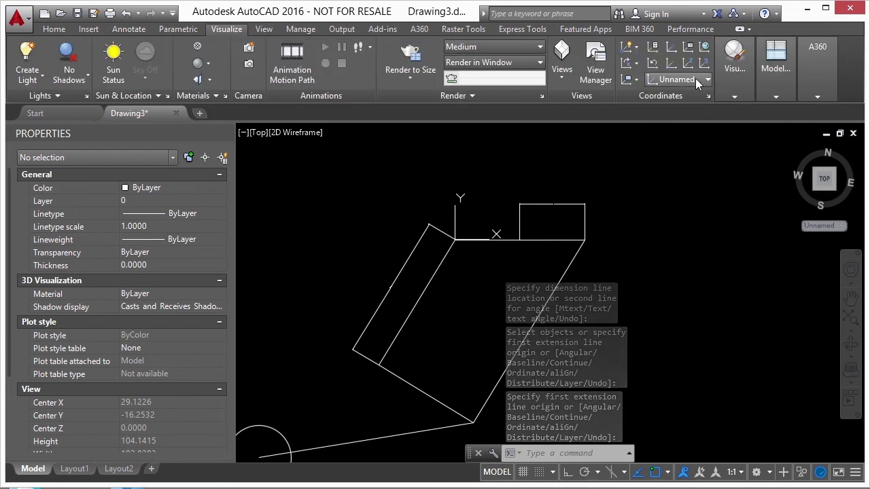
pyautogui.click(698, 79)
pyautogui.click(673, 95)
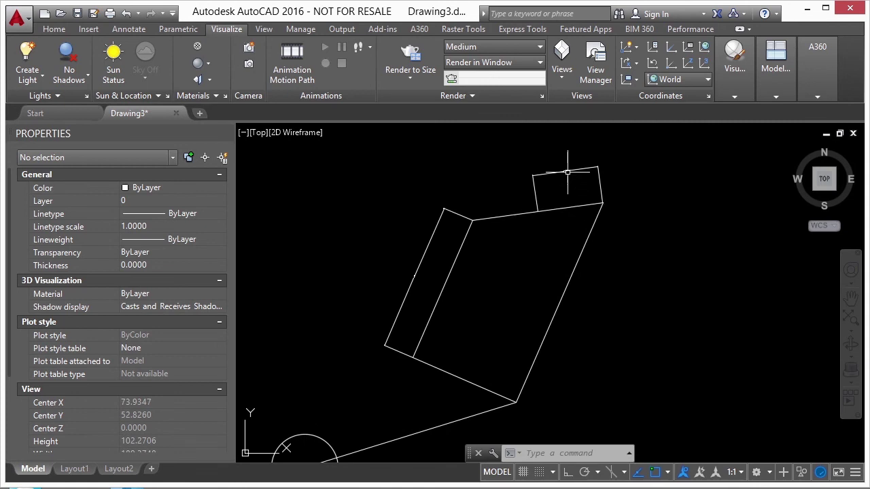
pyautogui.scroll(4, 583, 192)
pyautogui.scroll(-5, 388, 278)
pyautogui.scroll(15, 421, 242)
pyautogui.scroll(-15, 498, 216)
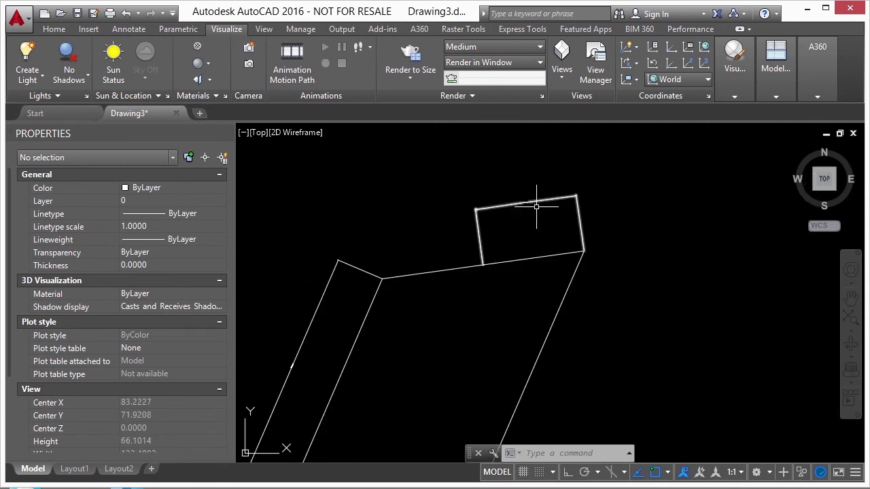